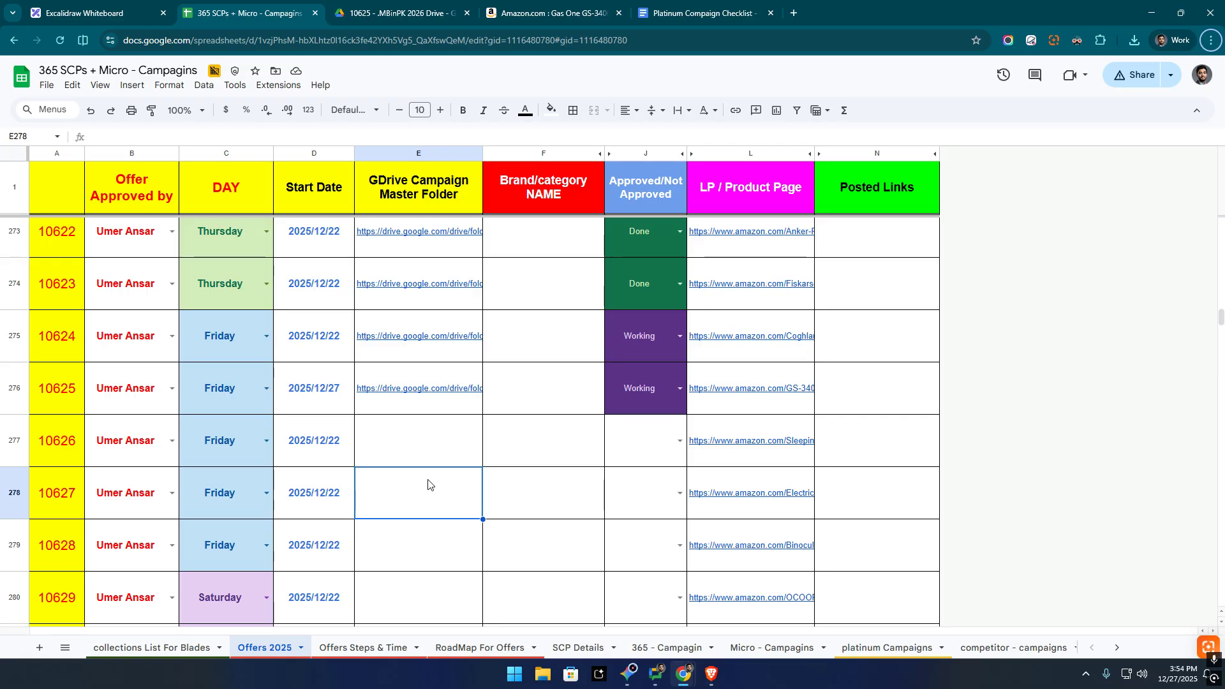
Open the product page link of offer 10625, close the duplicate Amazon tab, and place the Drive tab beside the sheet.
click(732, 388)
click(763, 432)
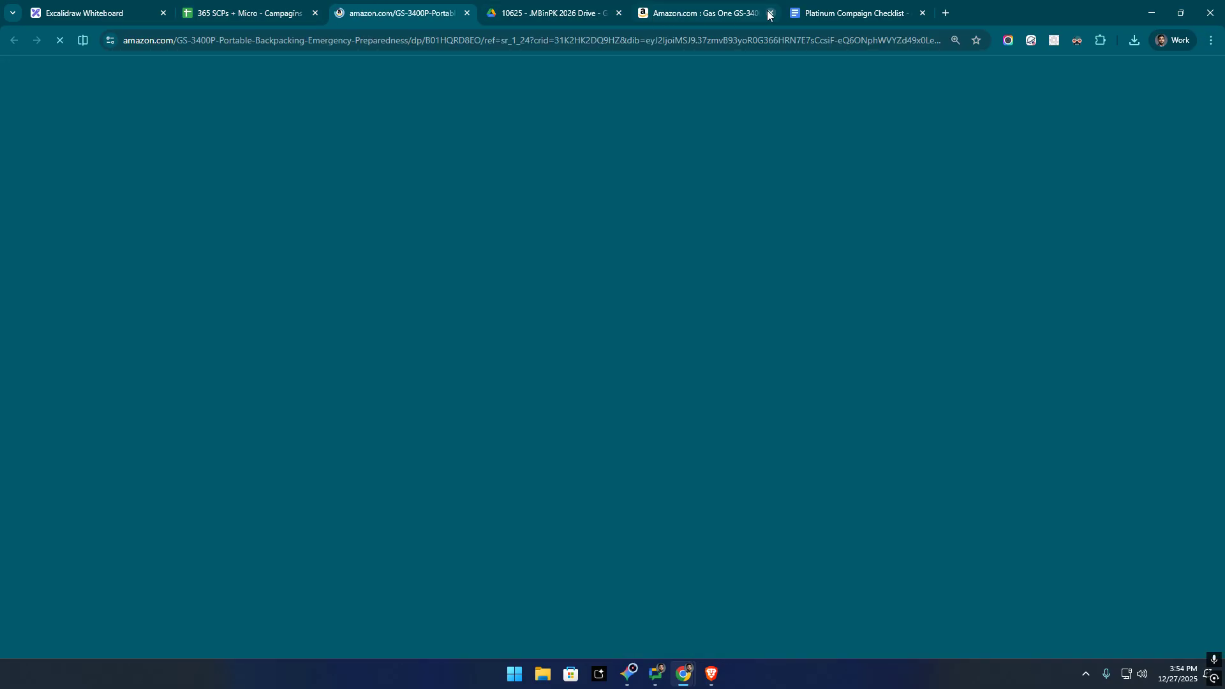
click(770, 13)
drag(564, 5, 348, 2)
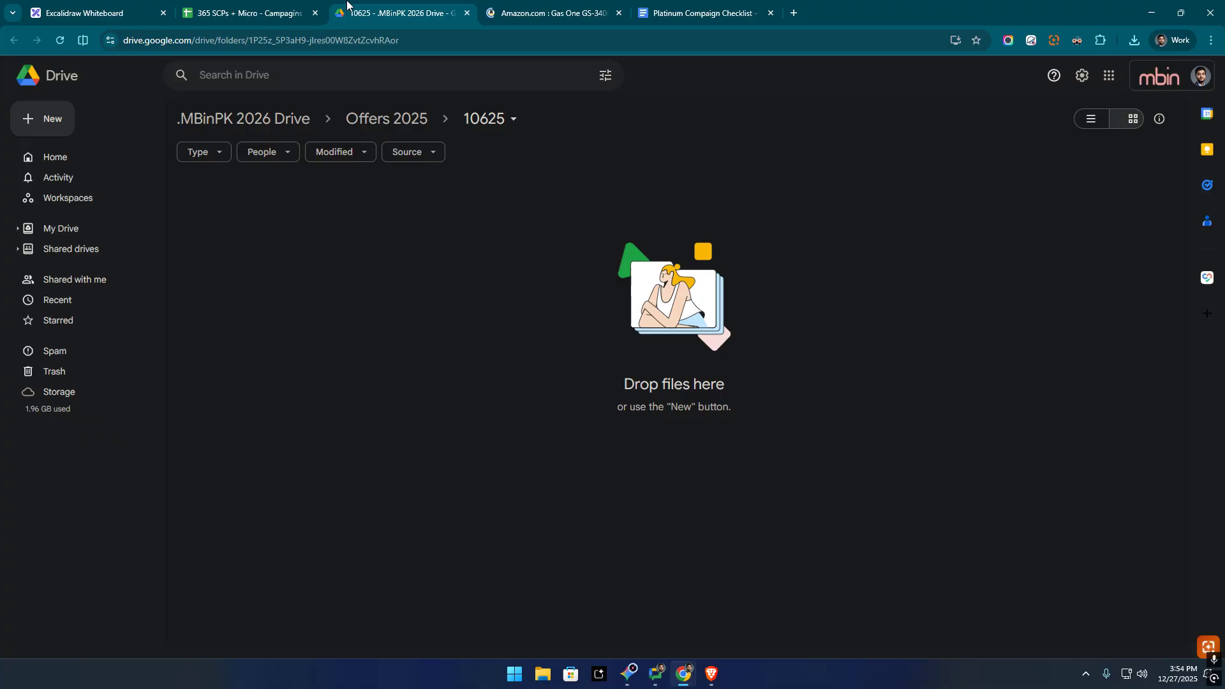
Compare offer 10625's row in the sheet with its Amazon product page.
click(549, 13)
click(243, 13)
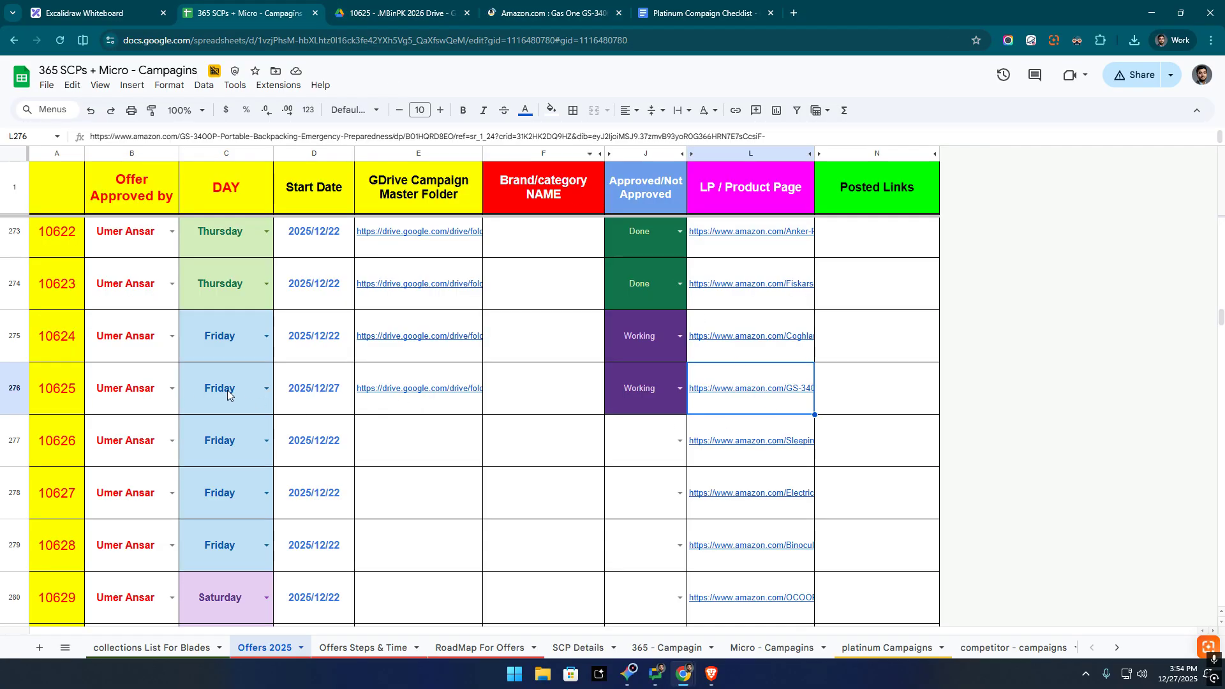
click(551, 13)
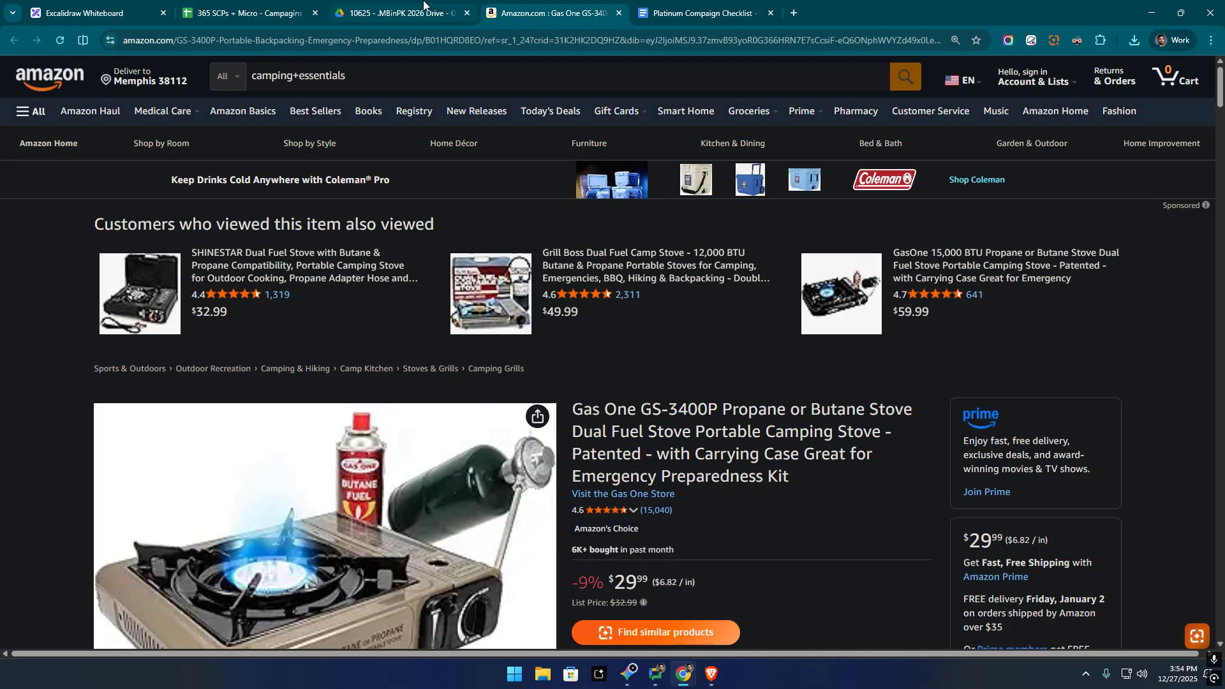
click(295, 12)
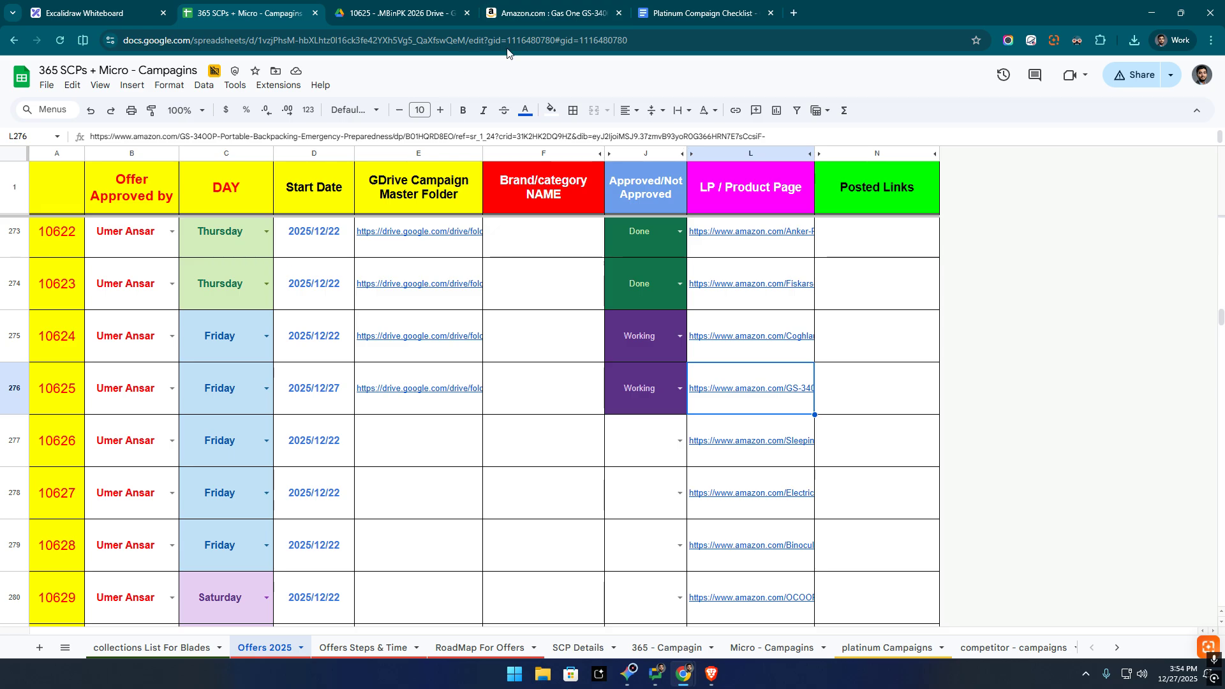
Open the Google Drive master folder linked in offer 10625's row and check it against the sheet.
click(388, 400)
click(394, 432)
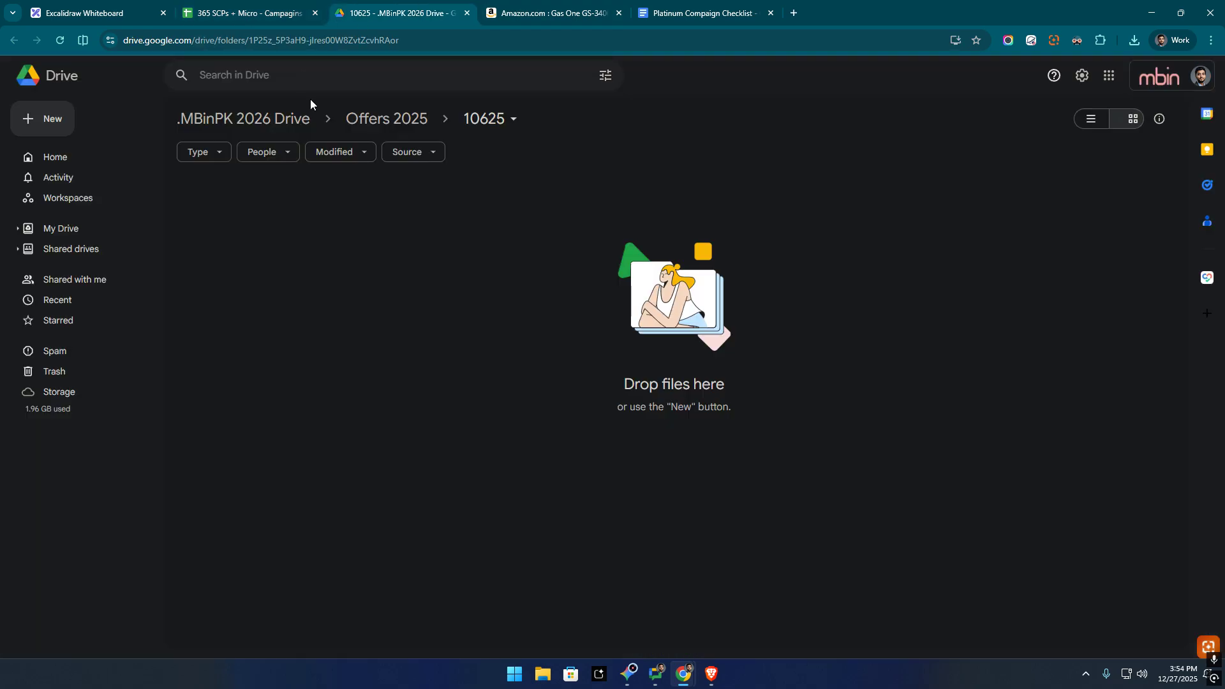
click(283, 8)
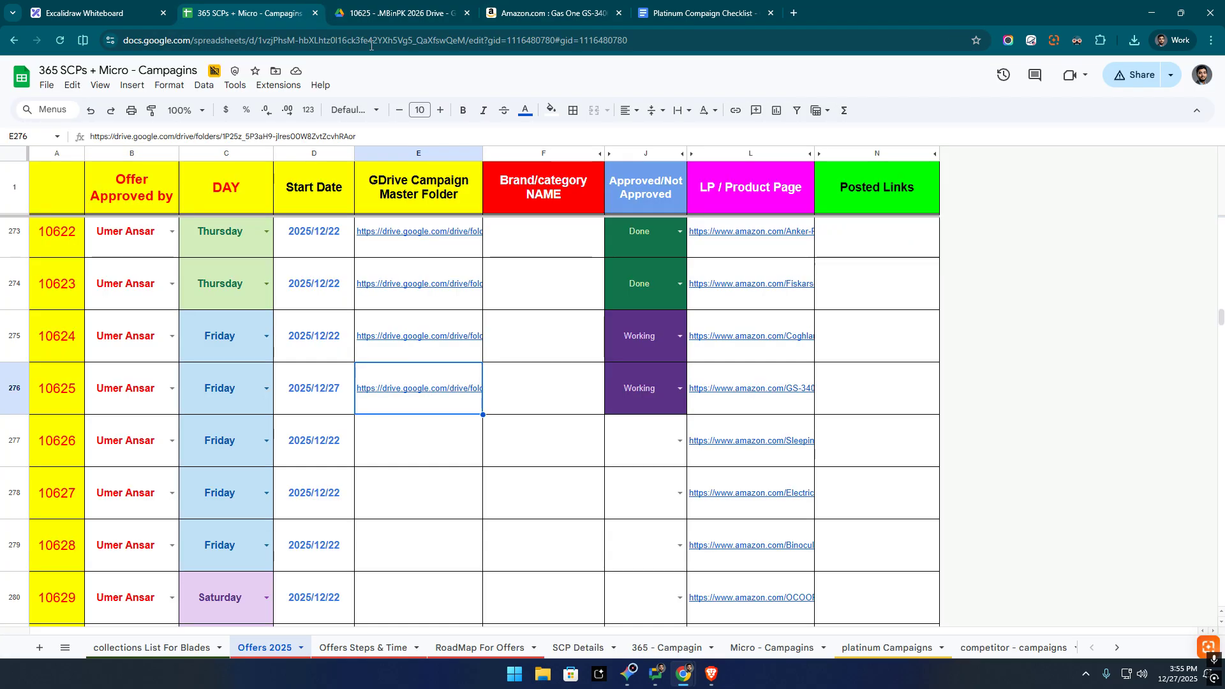
click(354, 7)
Save the main image of the Gas One GS-3400P stove from its Amazon page as 61XKJ6Mfa3L_AC_SX679_.jpg.
click(560, 6)
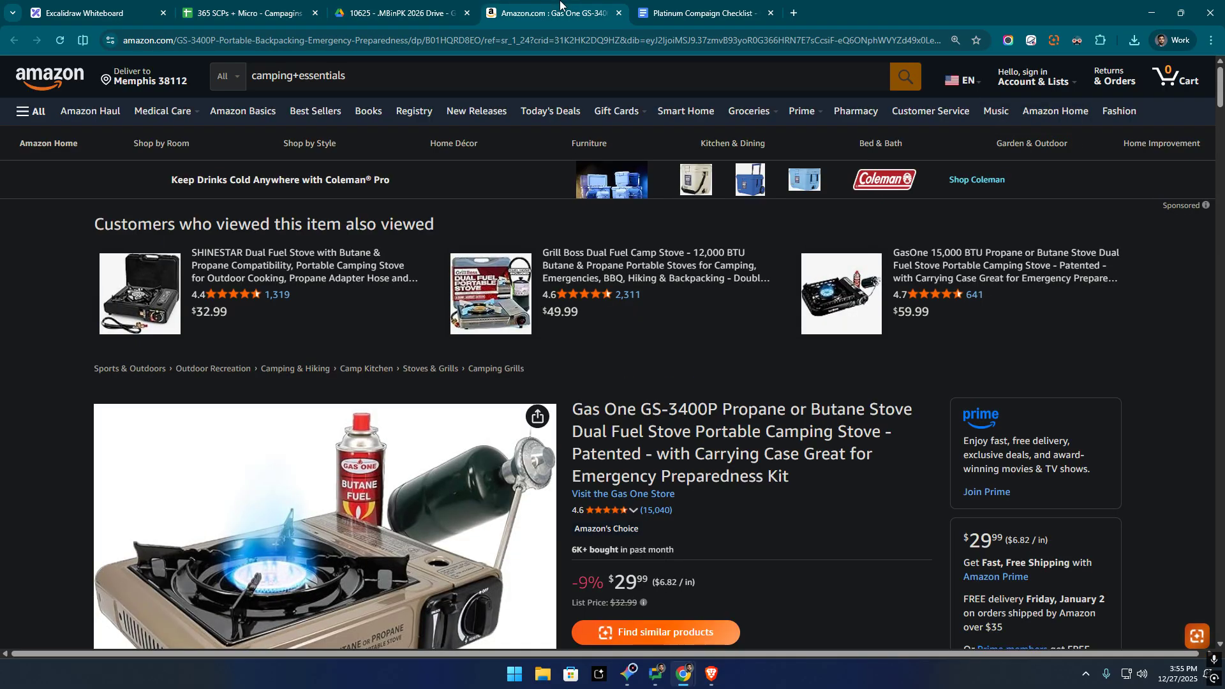
scroll(557, 395, down, 1)
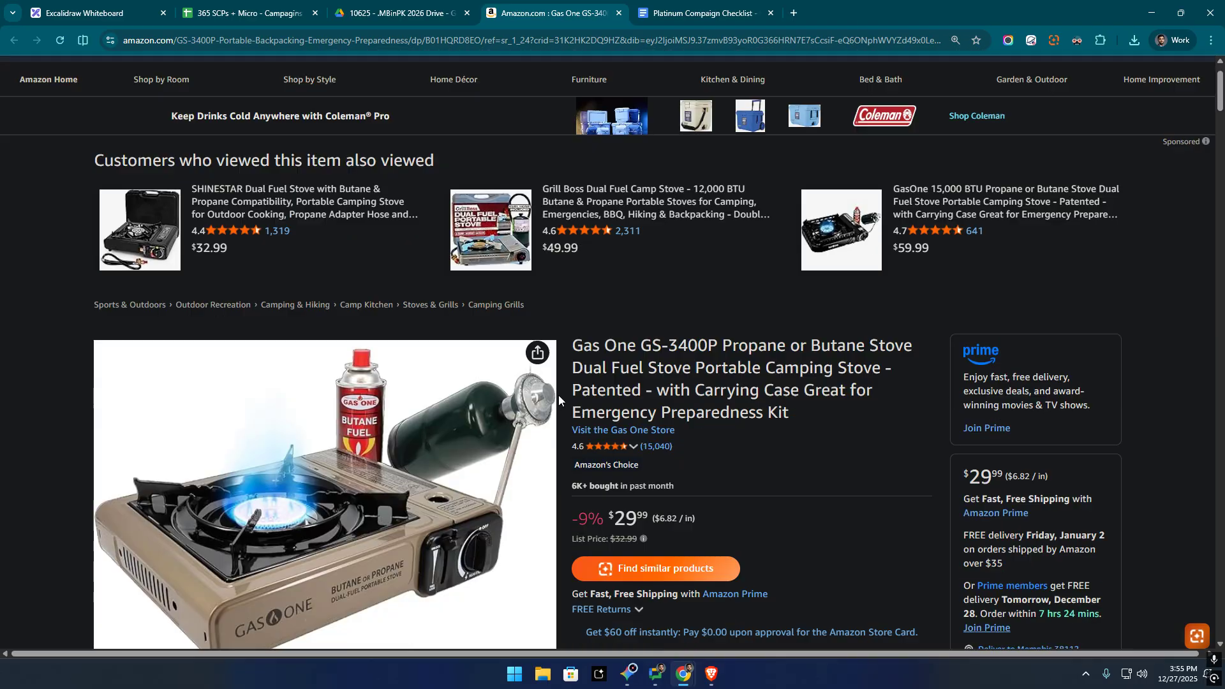
right_click(372, 418)
click(431, 457)
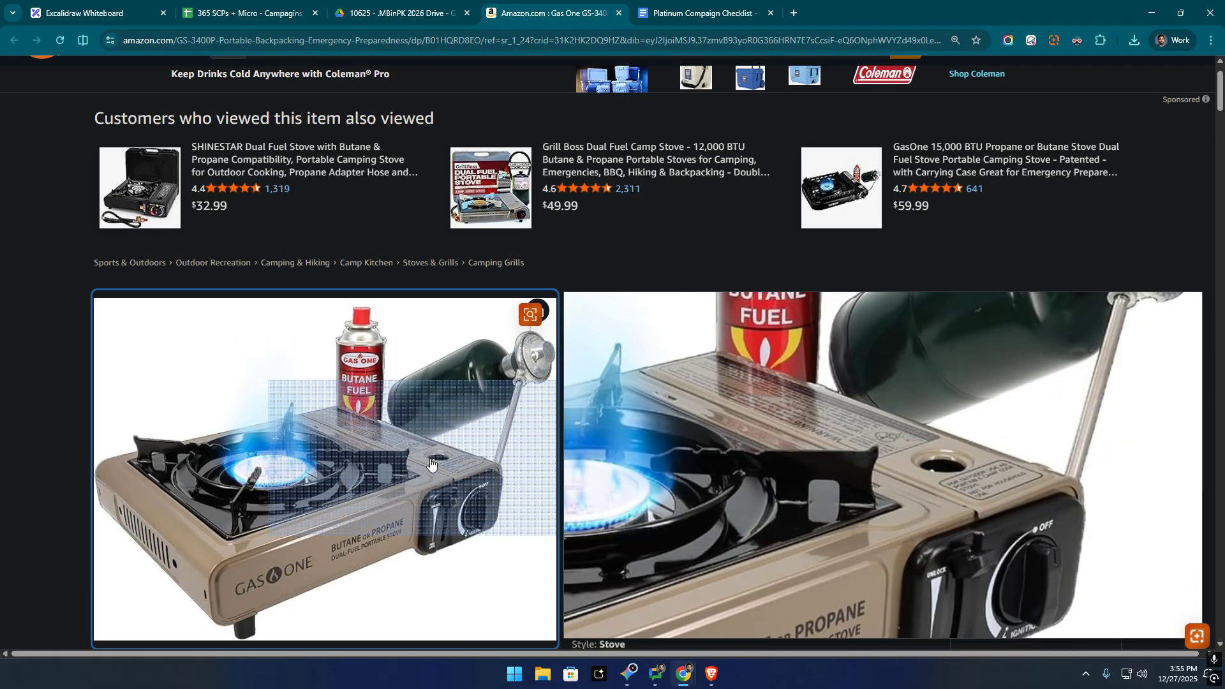
key(Return)
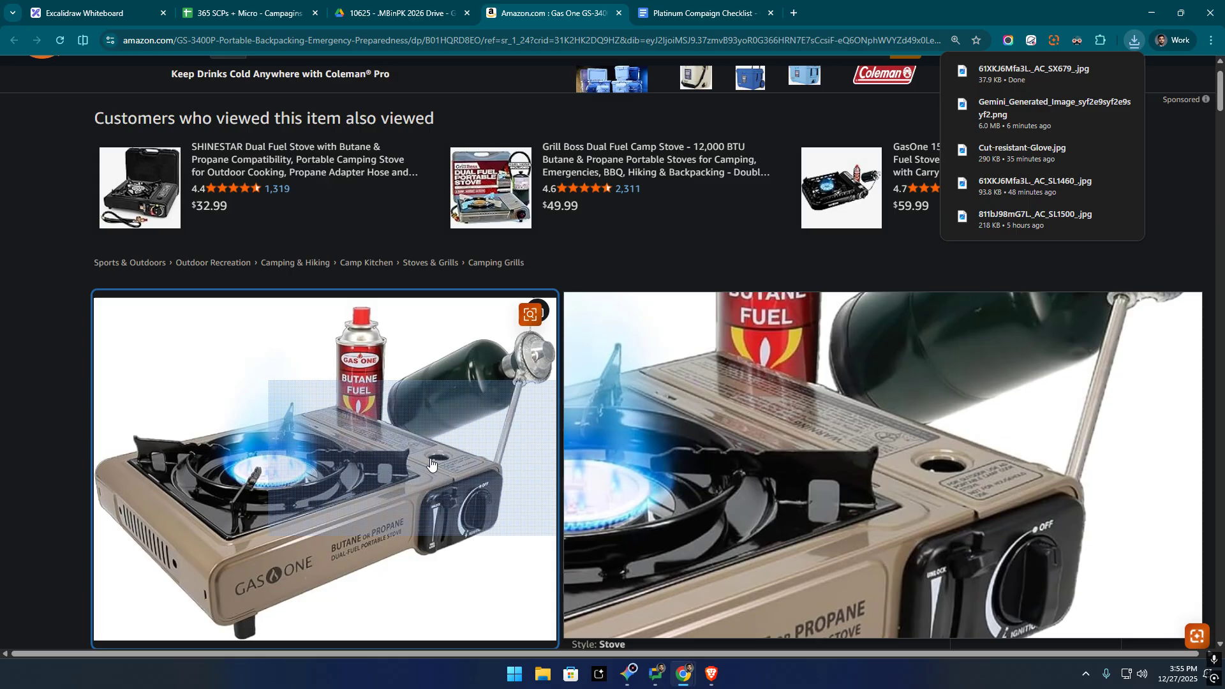
scroll(558, 304, up, 2)
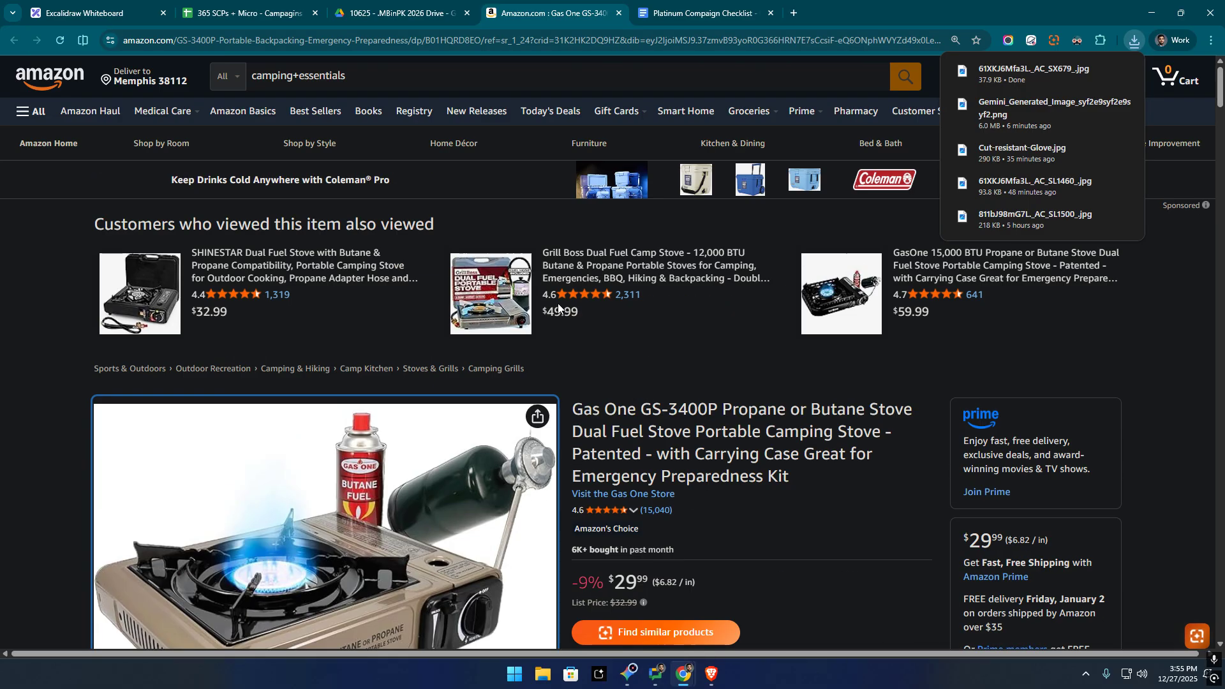
Open ChatGPT in a new browser tab after the Platinum Campaign Checklist document.
click(639, 3)
key(ctrl+t)
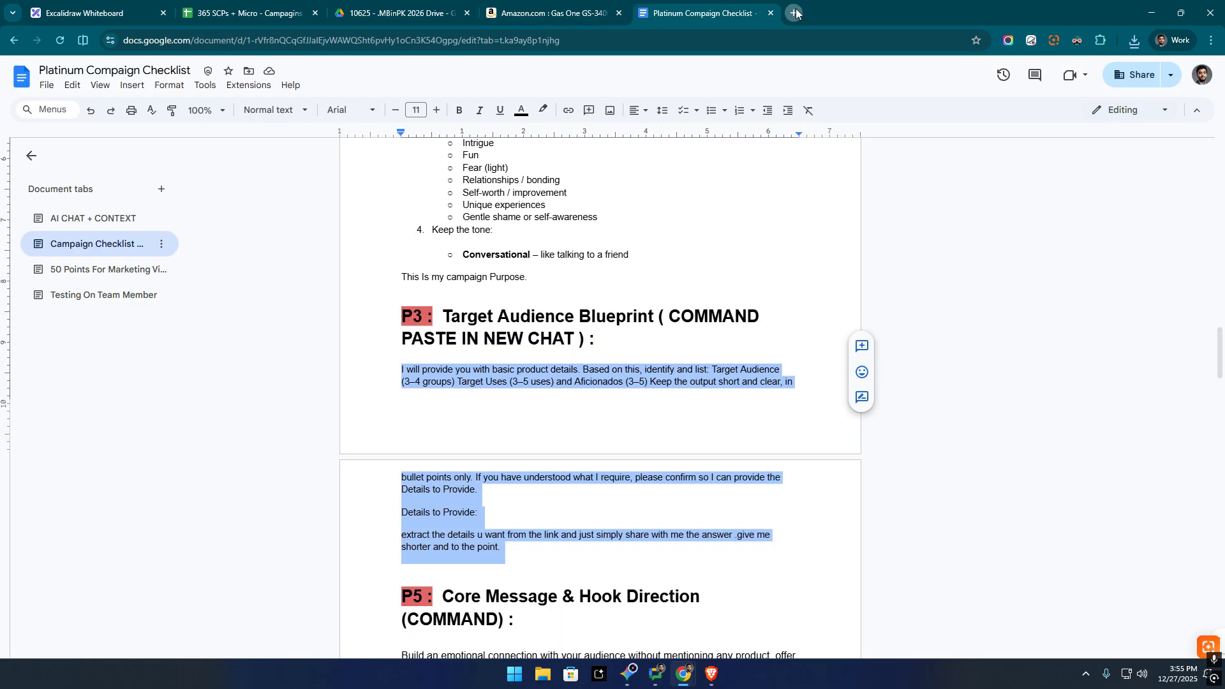
click(191, 64)
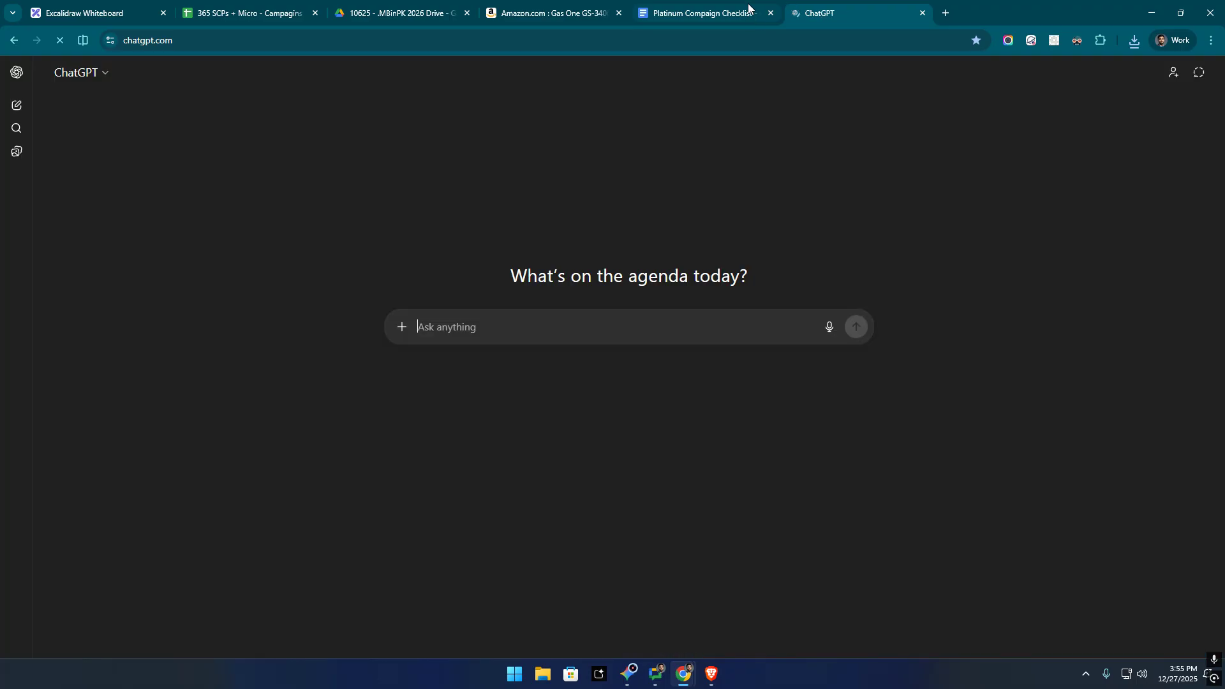
Look over the commands and planning points in the Platinum Campaign Checklist document.
click(757, 16)
scroll(470, 254, up, 20)
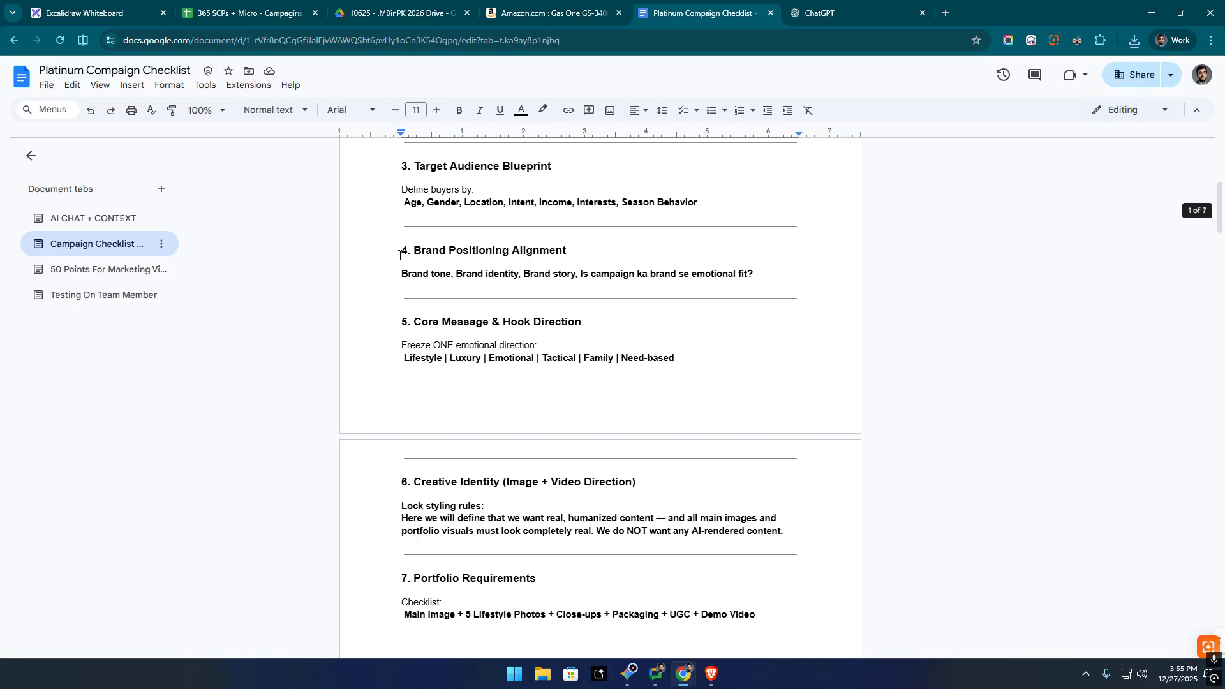
drag(399, 255, 666, 683)
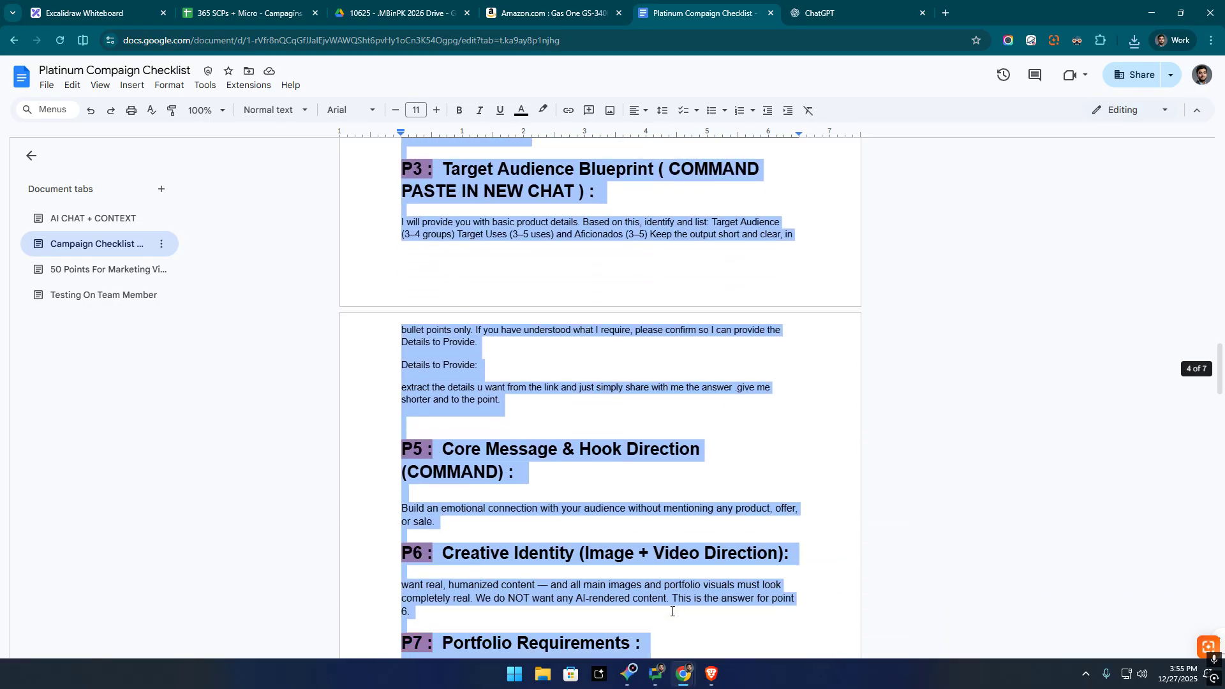
scroll(657, 360, up, 10)
scroll(657, 360, up, 20)
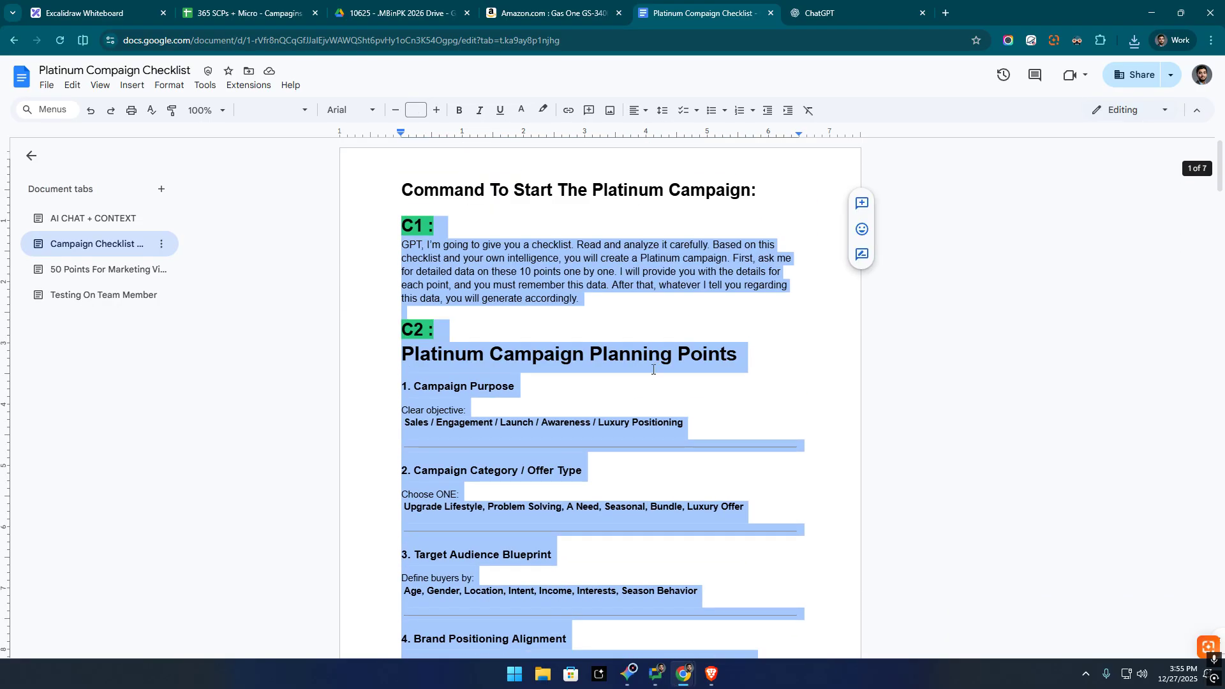
click(607, 339)
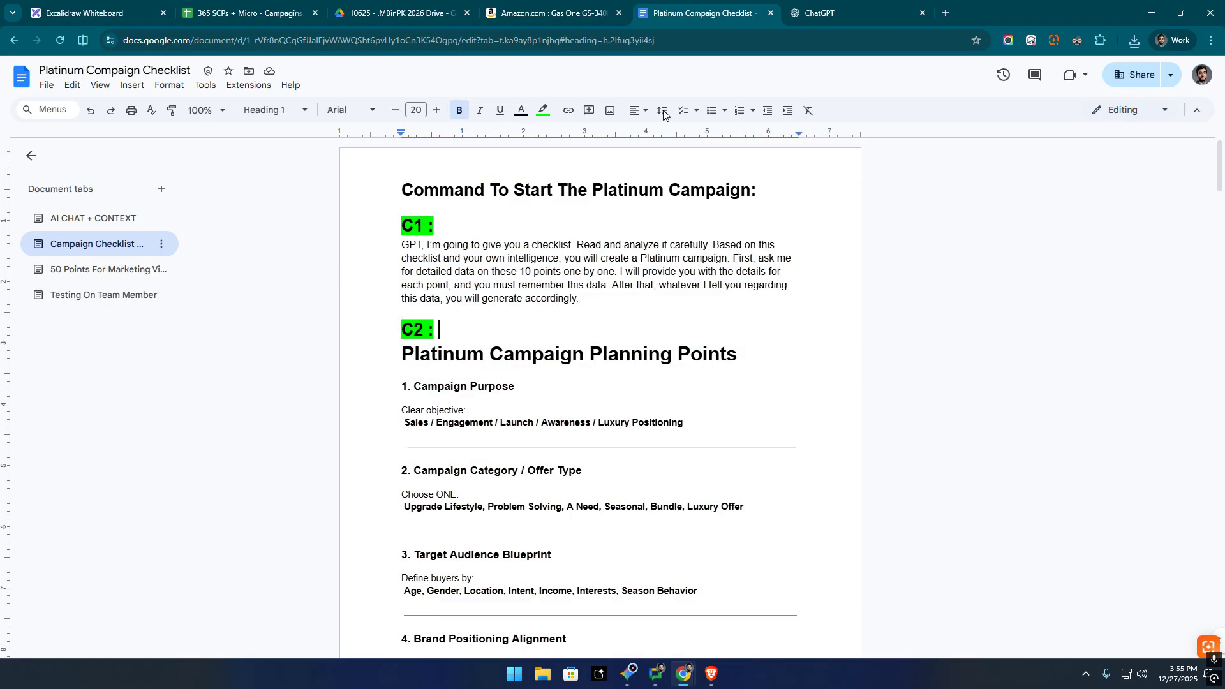
Copy the C1 command text from the Platinum Campaign Checklist and send it to ChatGPT as the first message.
click(832, 9)
click(683, 7)
click(791, 5)
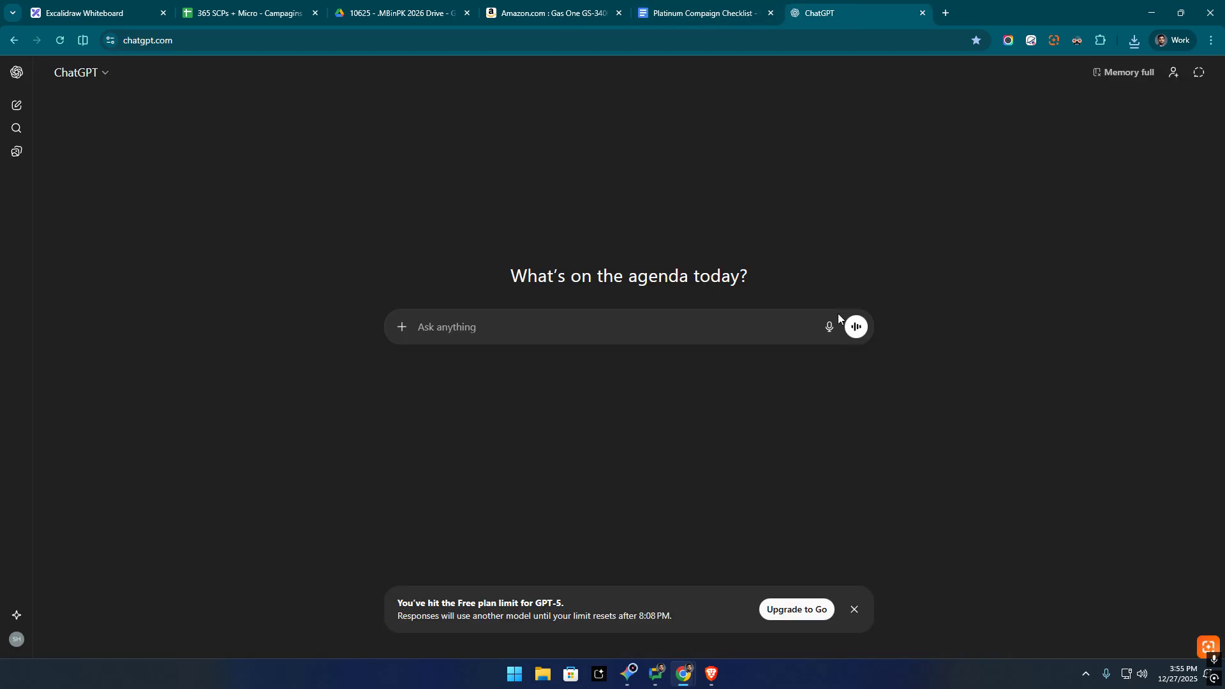
click(854, 610)
click(715, 12)
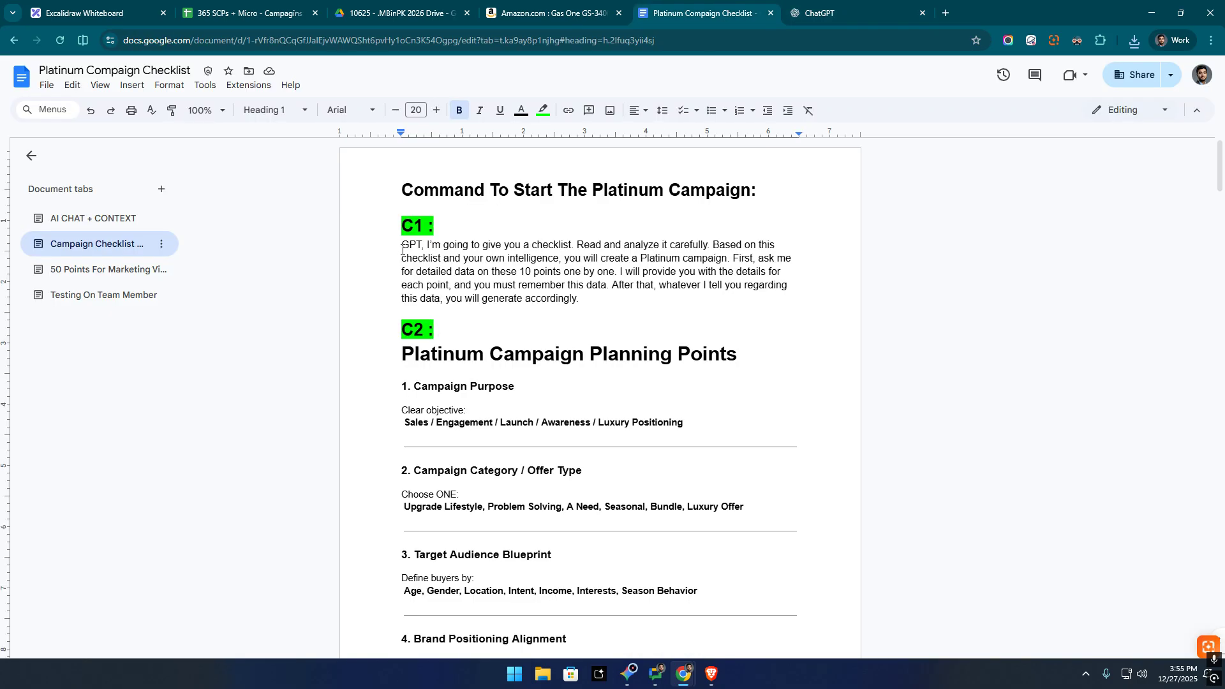
drag(398, 243, 622, 301)
key(ctrl+c)
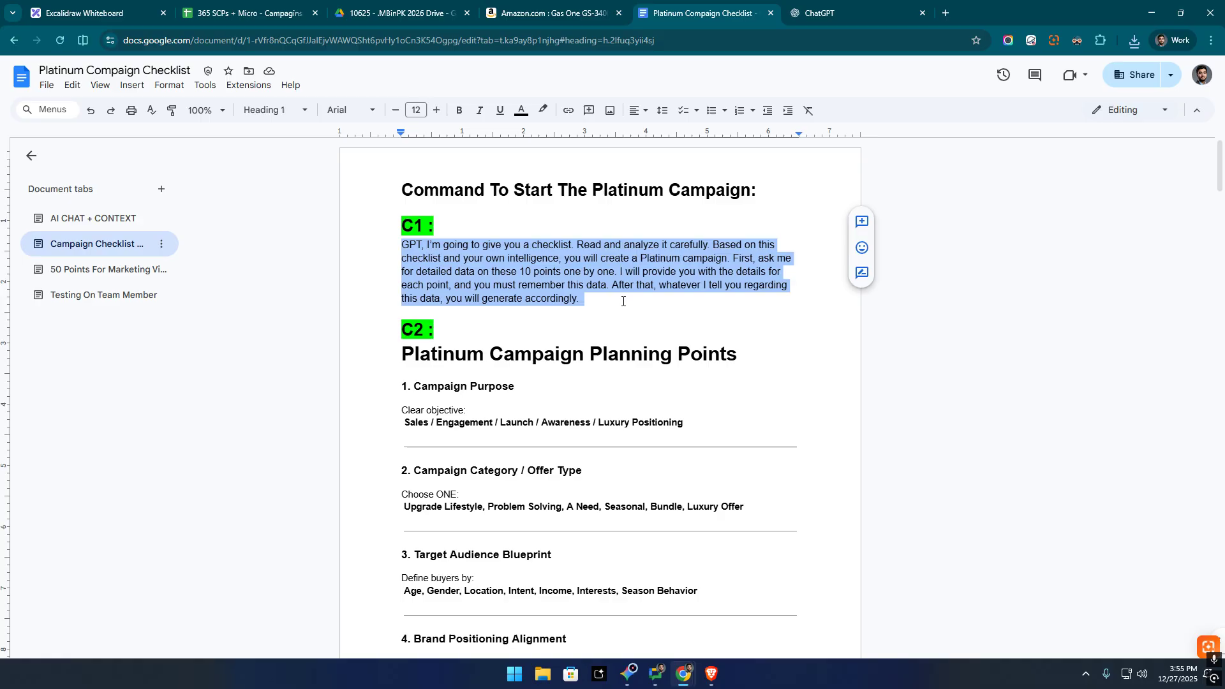
click(807, 7)
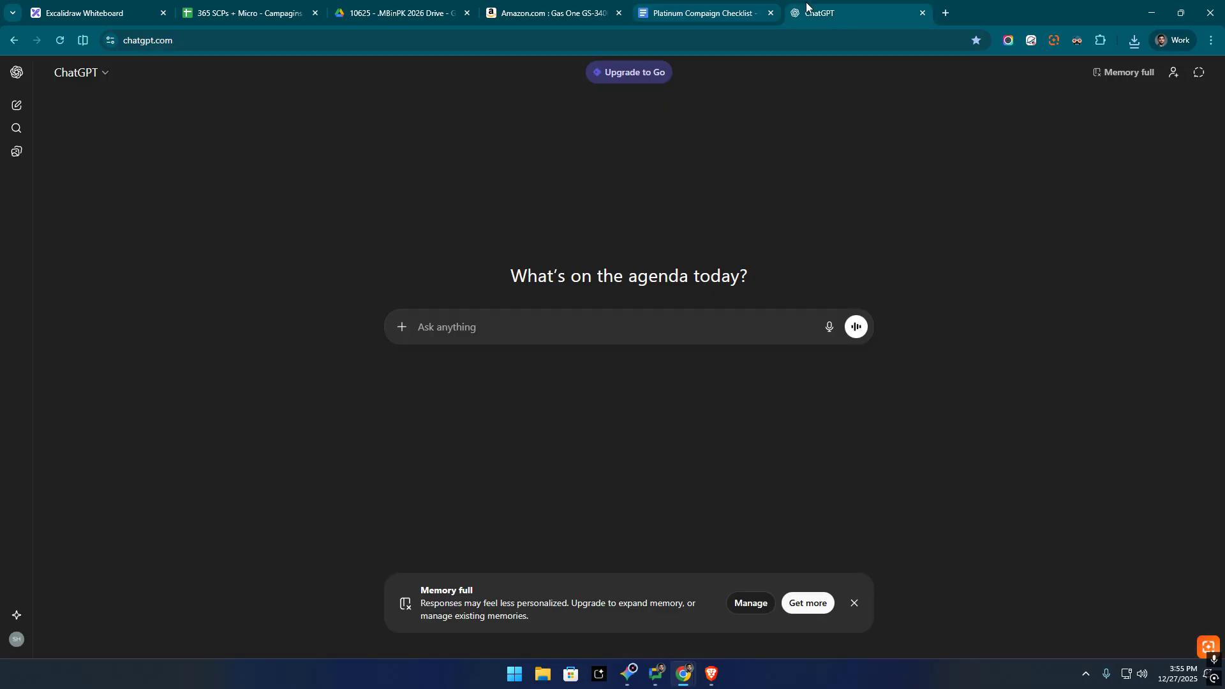
click(604, 336)
key(ctrl+v)
key(Return)
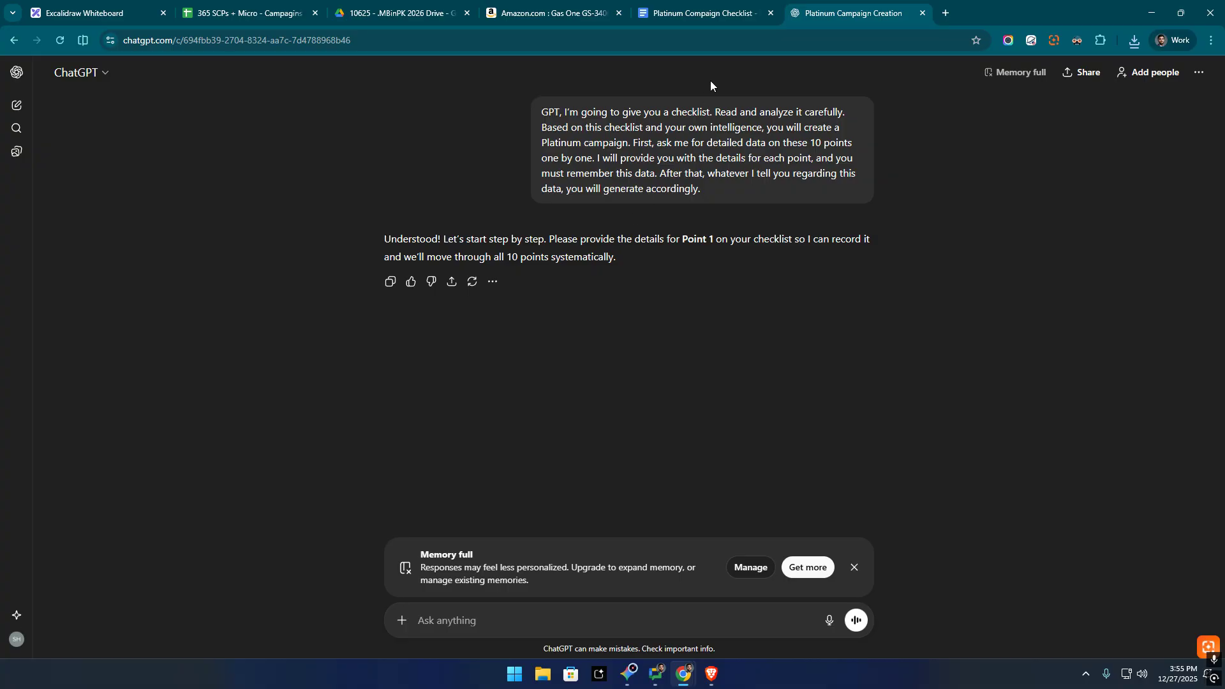
Copy the ten Platinum Campaign Planning Points under C2 in the checklist and send them in the ChatGPT conversation.
click(705, 12)
scroll(432, 224, down, 3)
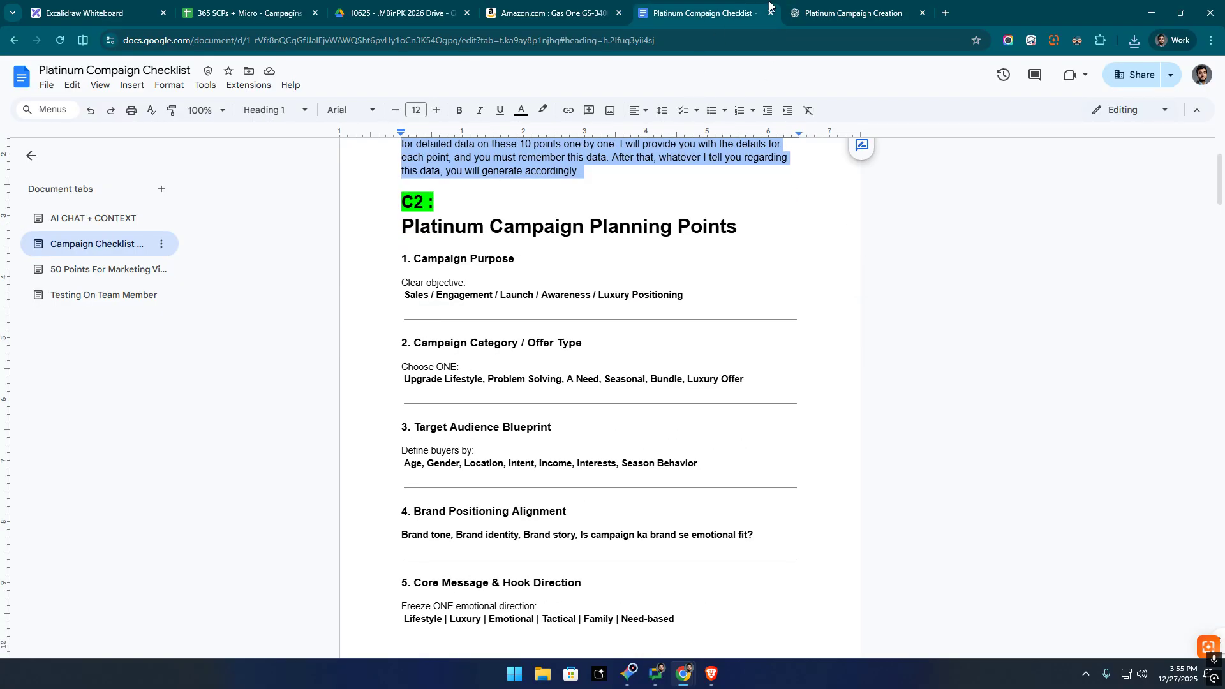
click(849, 12)
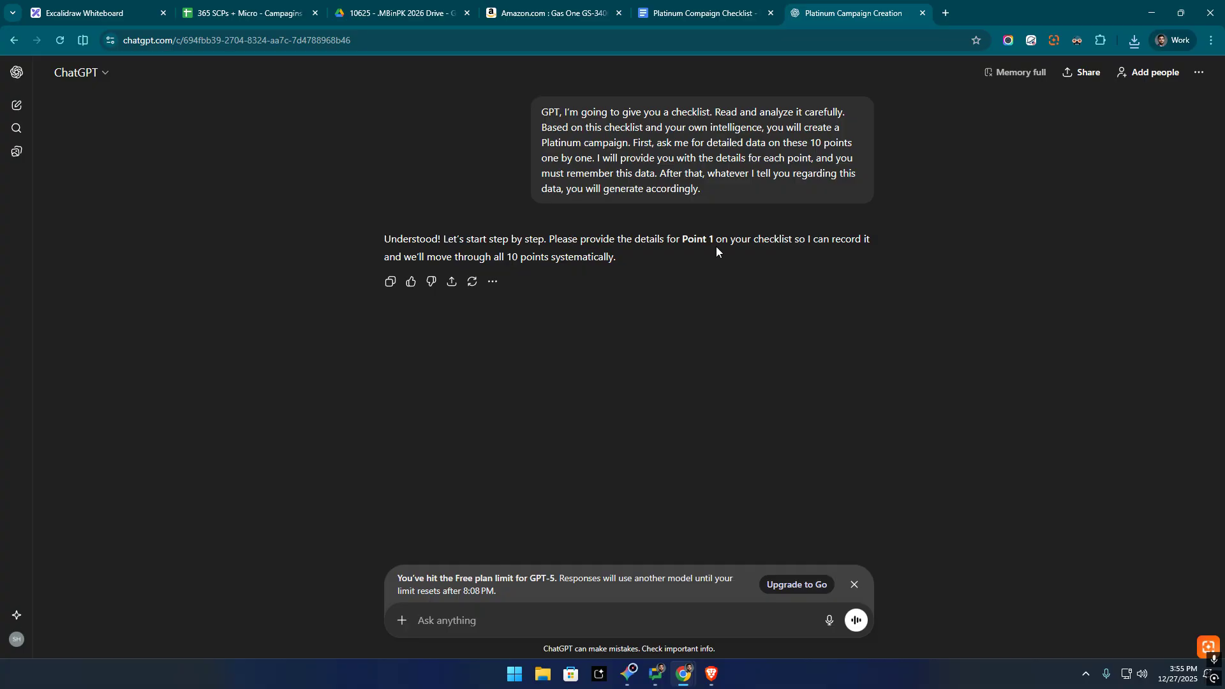
key(ctrl+shift+Tab)
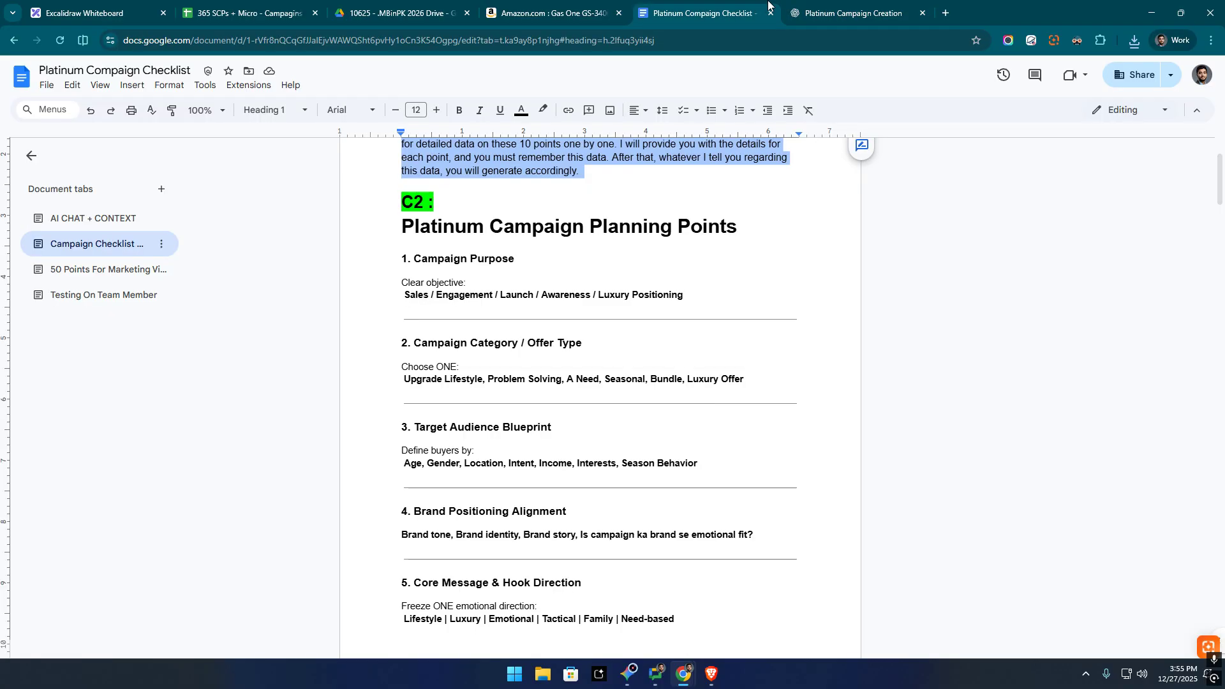
drag(400, 236, 726, 467)
click(843, 11)
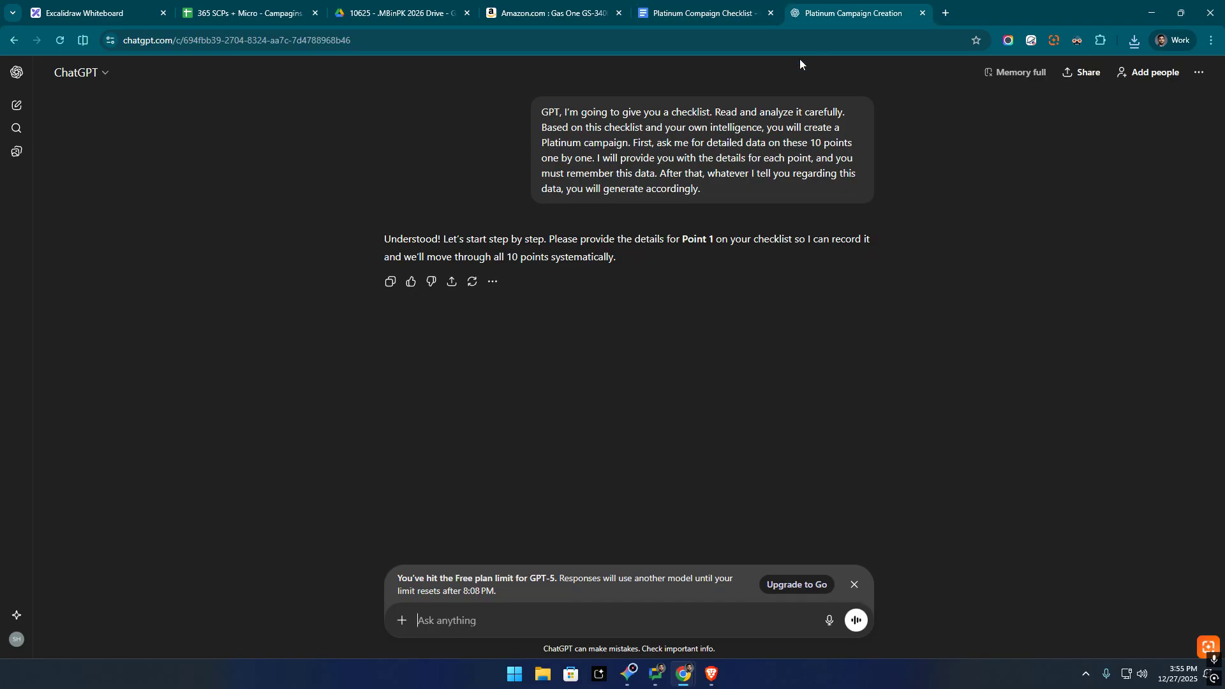
key(ctrl+v)
key(Return)
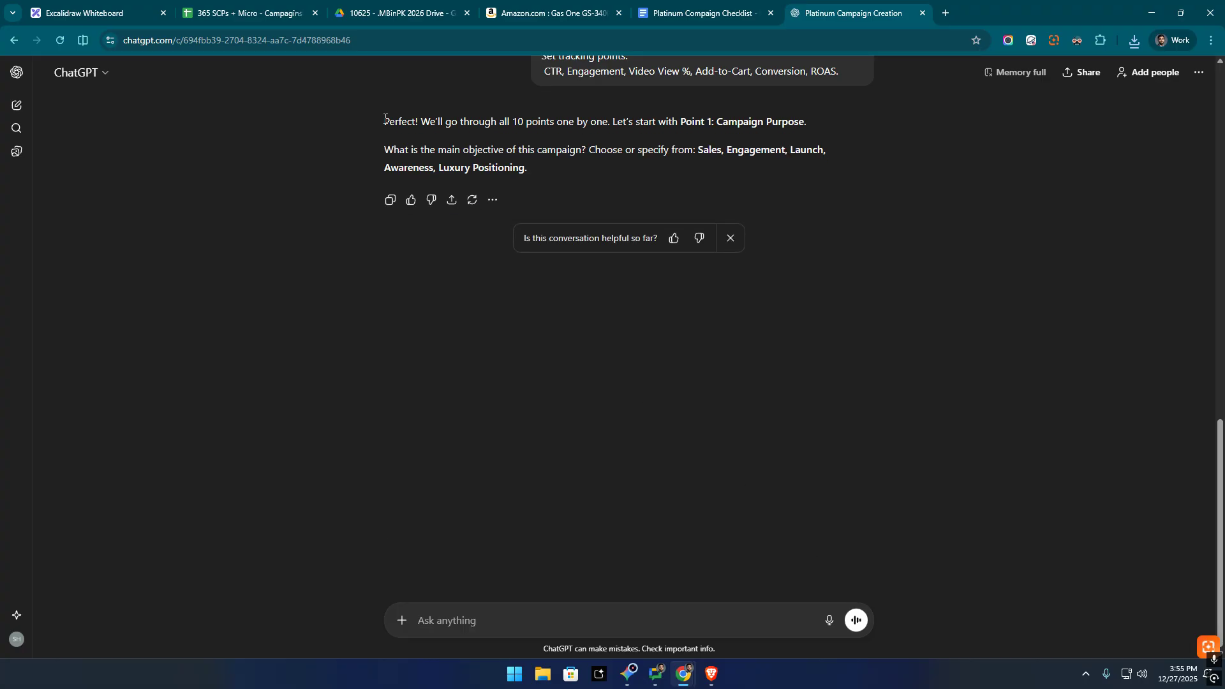
Examine which point ChatGPT's reply asks for and compare it with the planning points in the checklist document.
drag(384, 119, 814, 132)
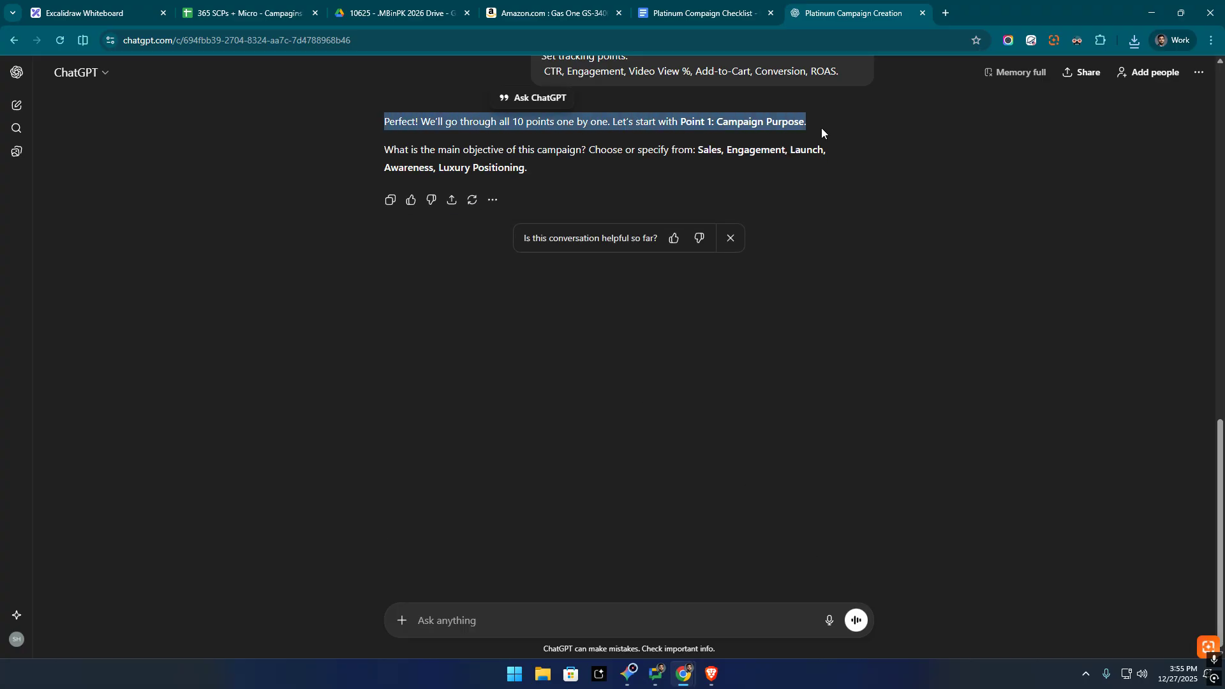
click(657, 129)
drag(680, 121, 815, 120)
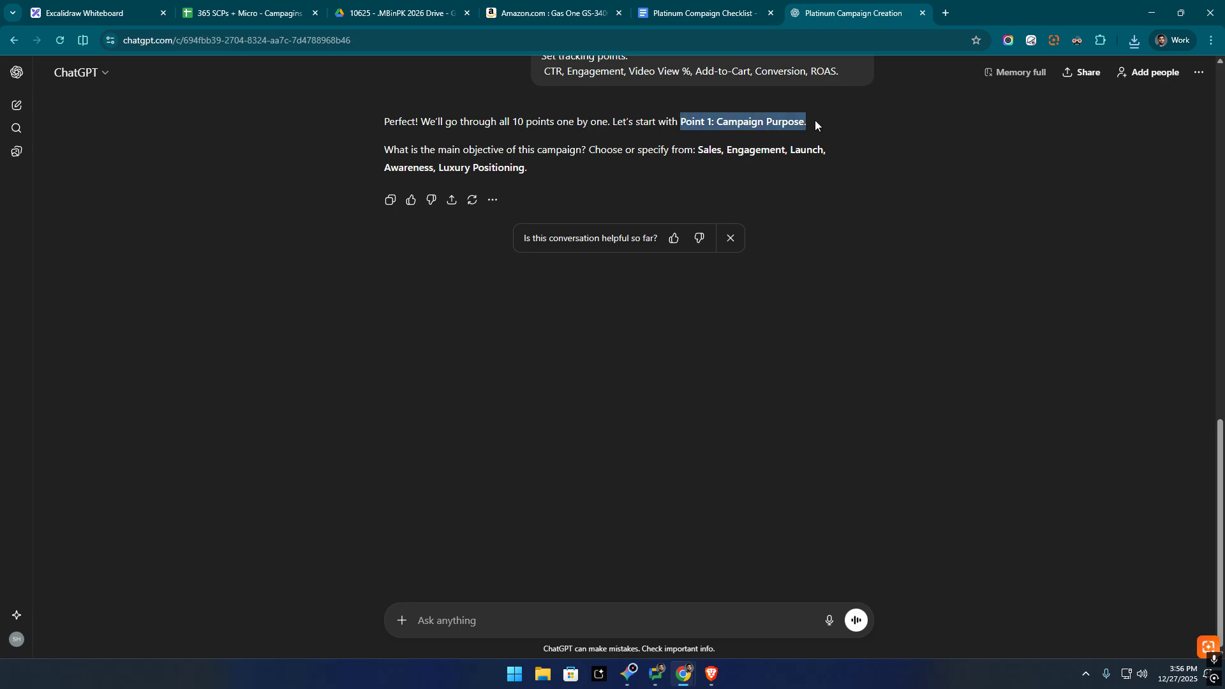
click(729, 12)
scroll(655, 514, down, 3)
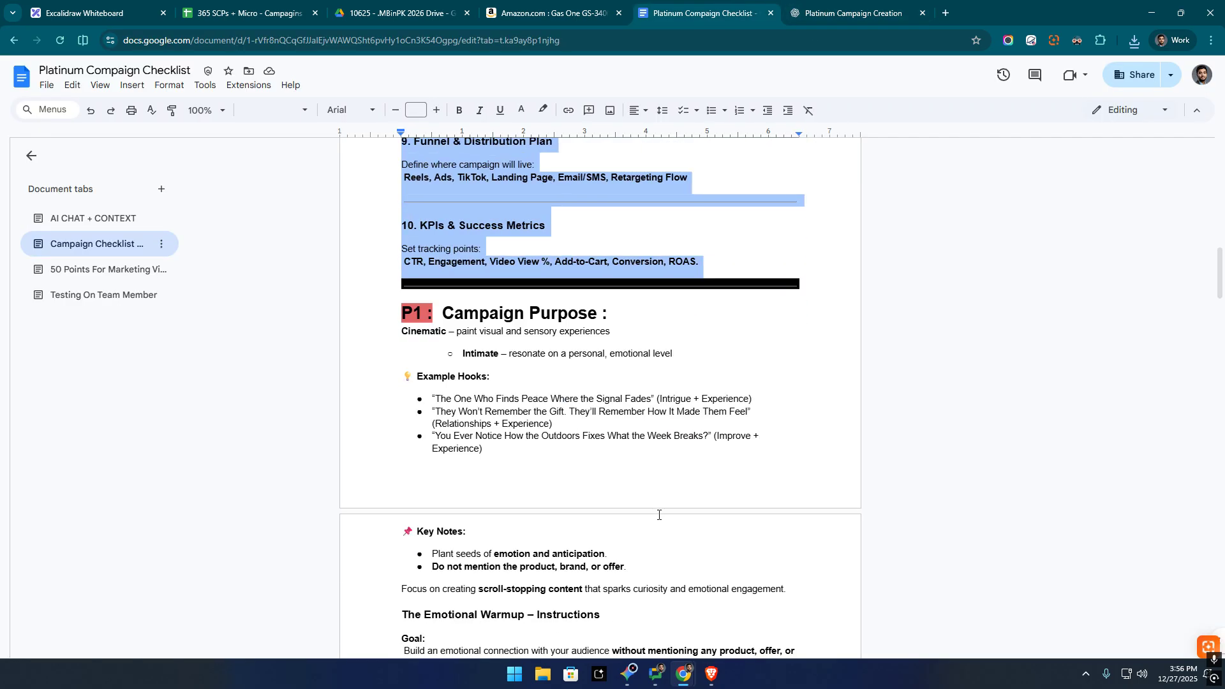
scroll(658, 514, up, 5)
scroll(658, 514, up, 7)
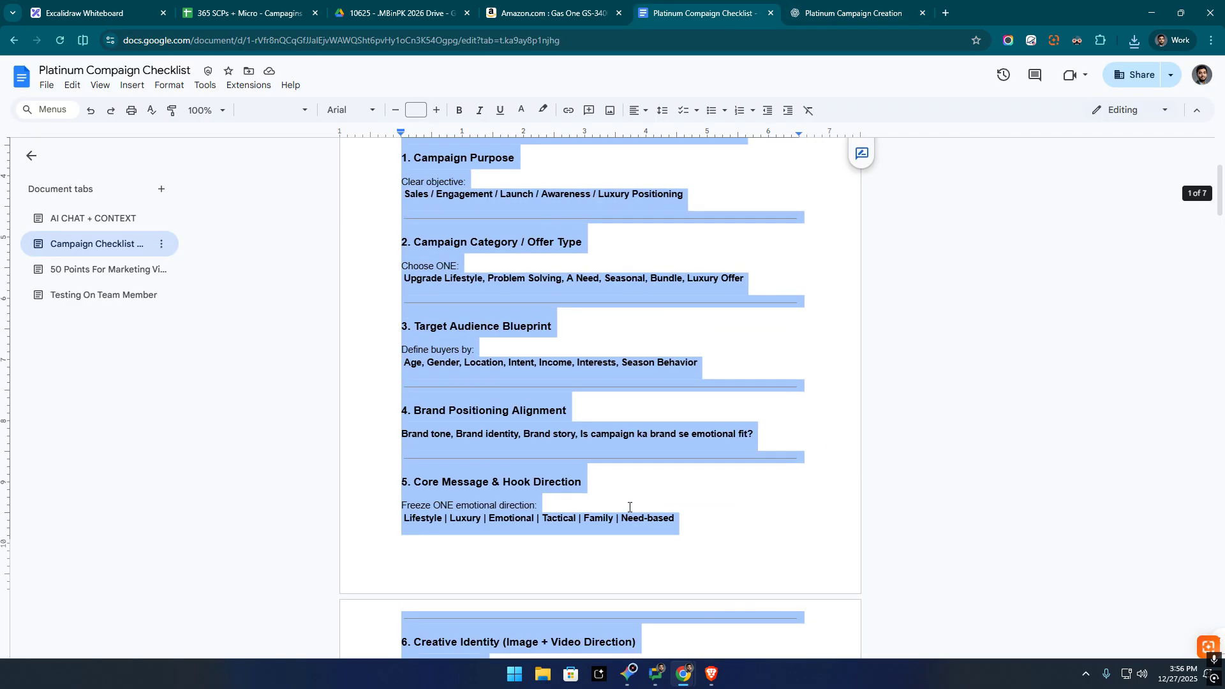
click(829, 13)
click(696, 120)
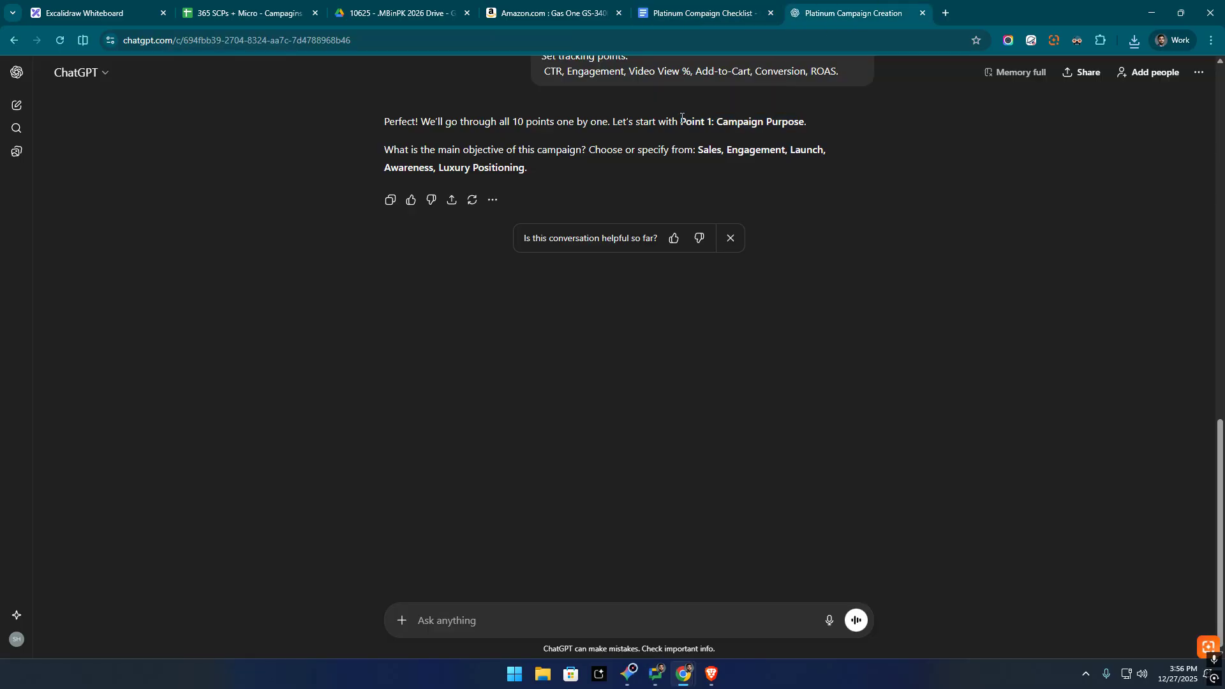
double_click(702, 120)
Copy the full P1 Campaign Purpose text from the Platinum Campaign Checklist and send it in the ChatGPT campaign conversation.
click(705, 13)
scroll(557, 362, down, 12)
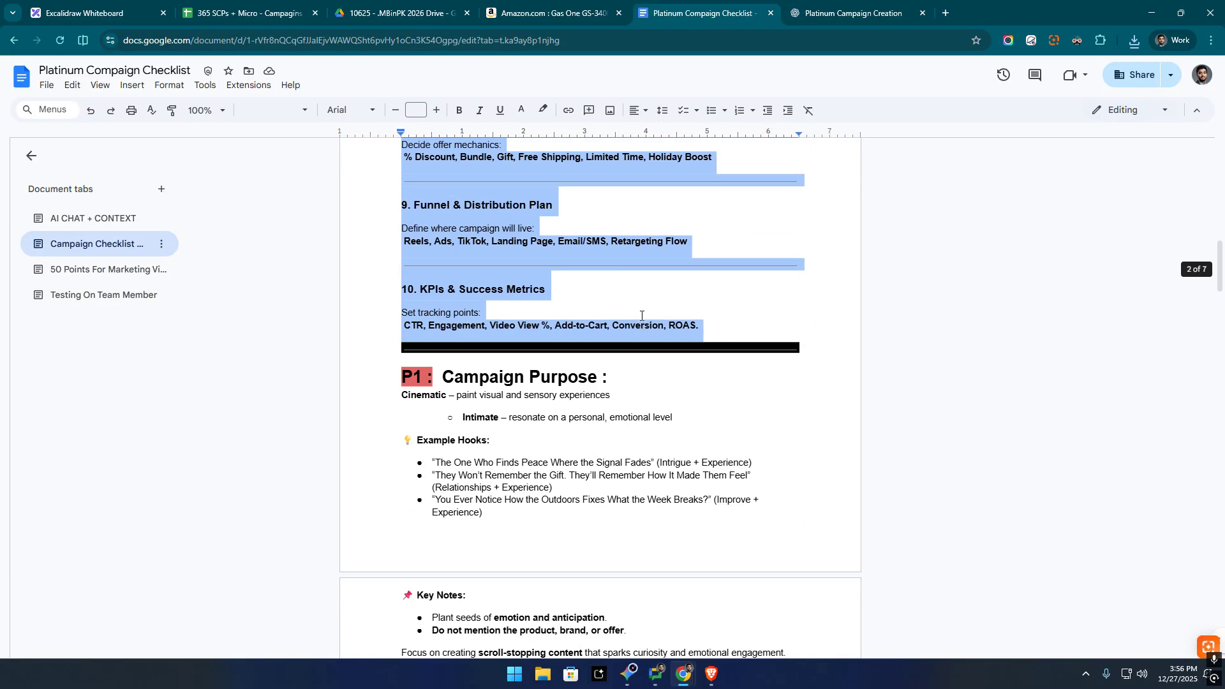
scroll(558, 362, down, 2)
drag(392, 257, 429, 250)
click(432, 249)
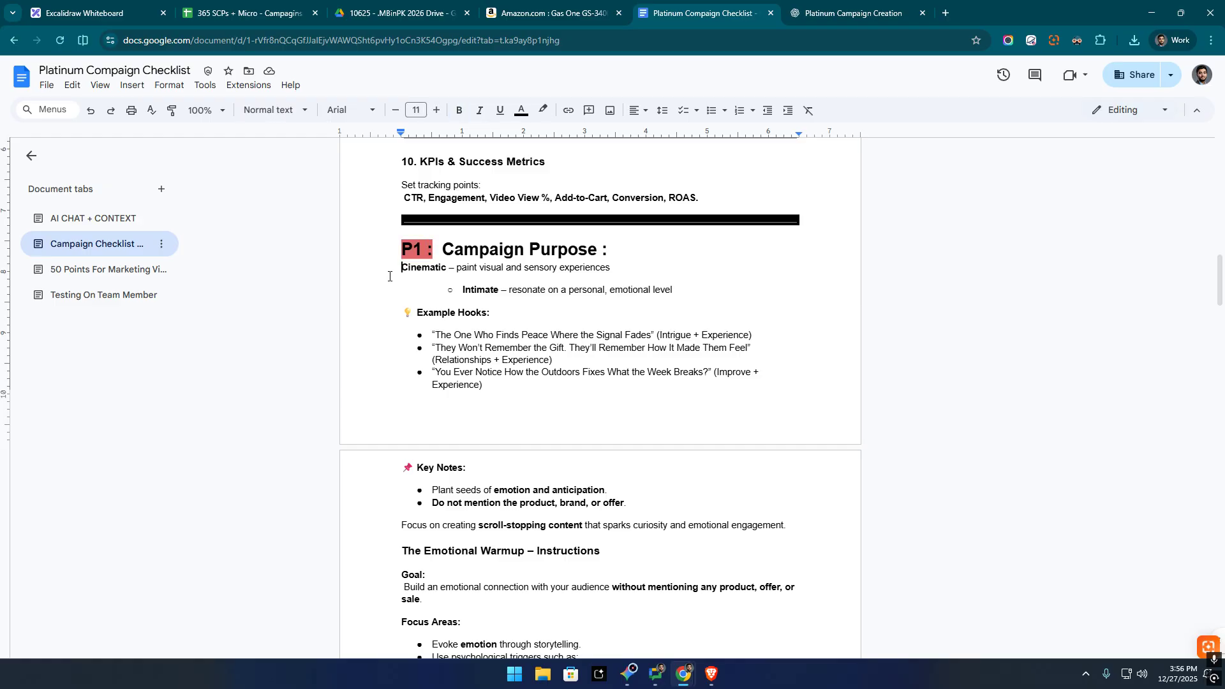
scroll(408, 280, down, 10)
drag(399, 290, 622, 484)
scroll(599, 447, up, 15)
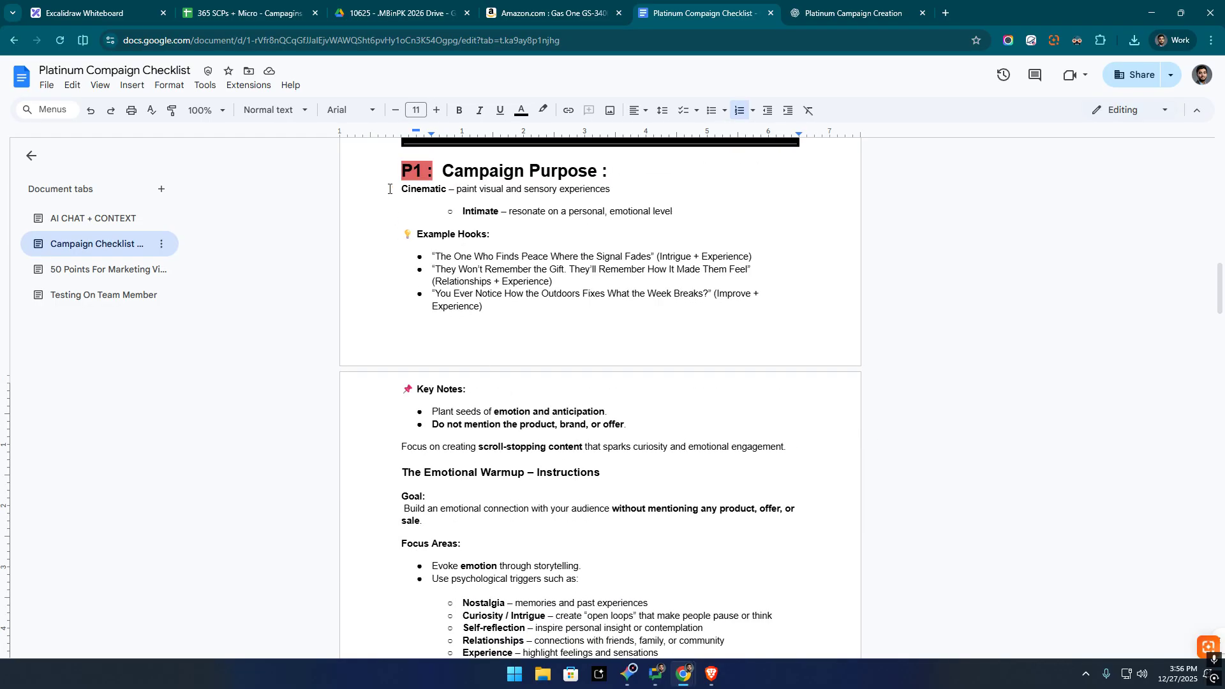
drag(390, 189, 686, 536)
click(820, 14)
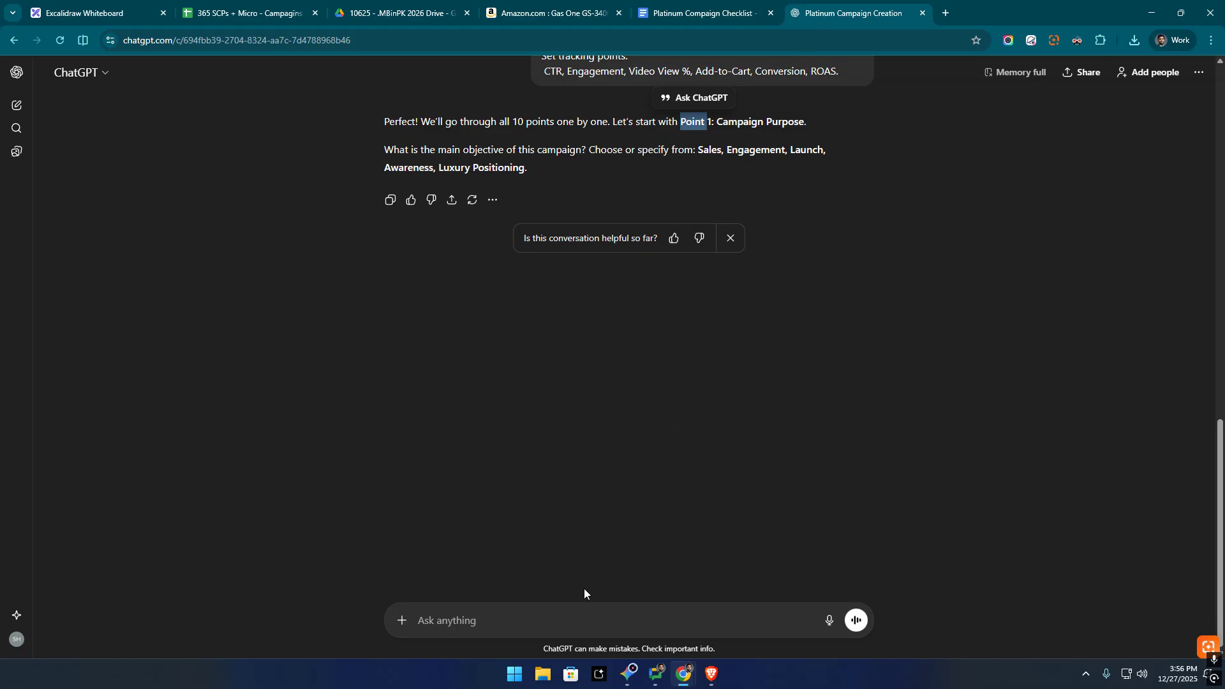
click(582, 620)
key(ctrl+v)
key(Return)
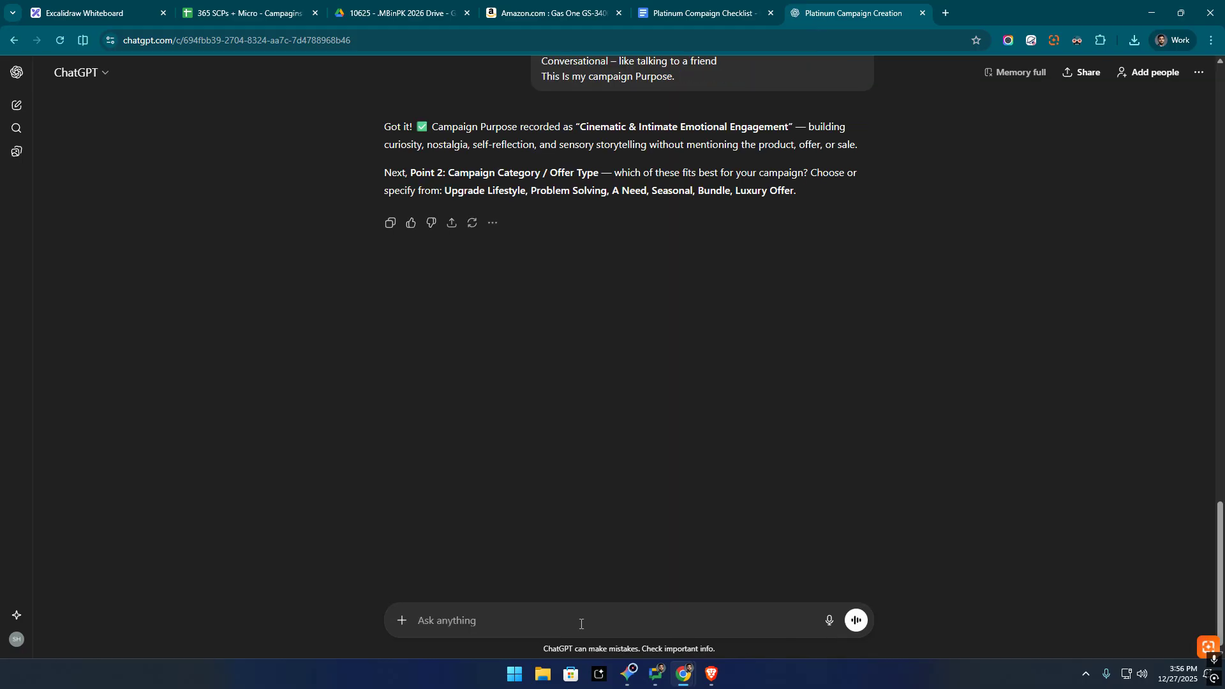
Read ChatGPT's Point 2 question on campaign category and offer type, and check the checklist document for a matching section.
drag(432, 174, 513, 174)
click(513, 174)
drag(406, 173, 459, 173)
click(510, 173)
click(701, 5)
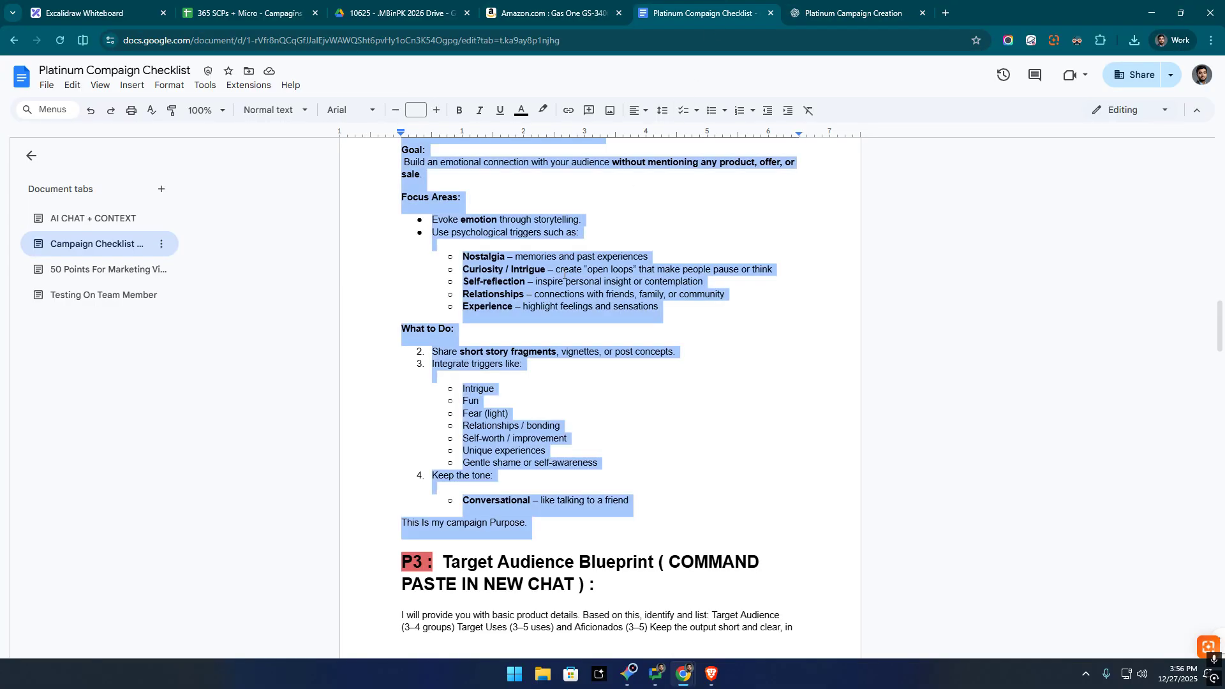
scroll(489, 452, down, 1)
click(403, 293)
drag(396, 285, 506, 379)
click(508, 387)
click(855, 5)
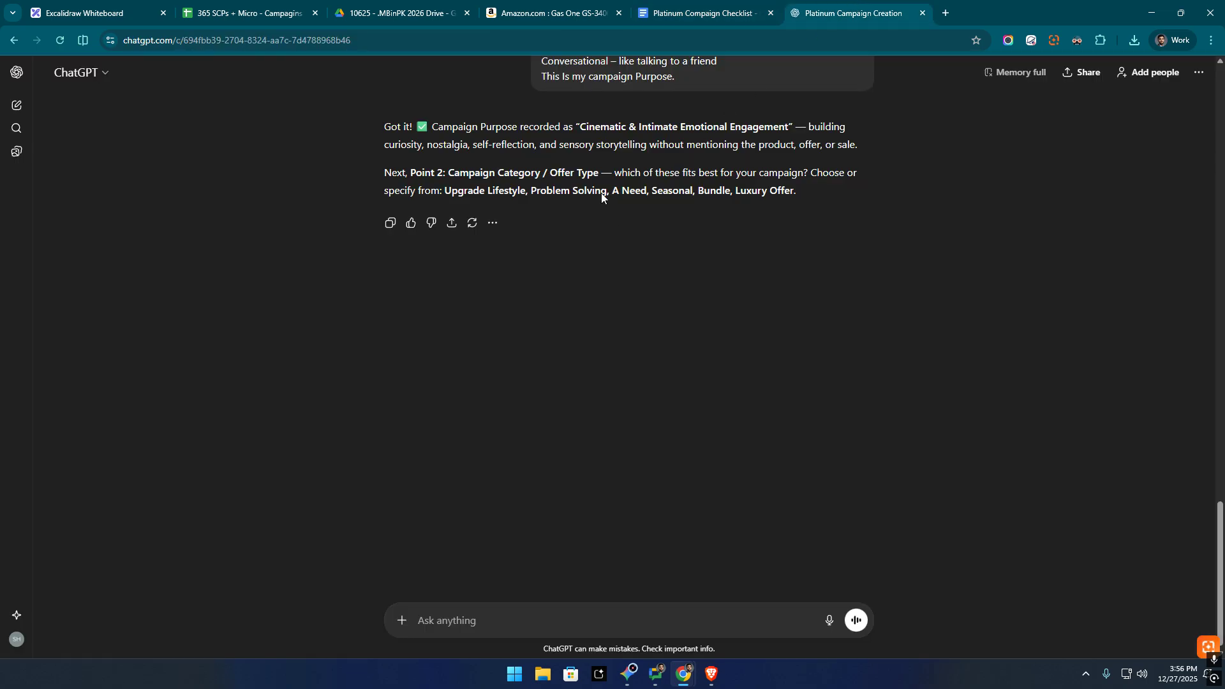
drag(573, 171, 670, 169)
click(536, 186)
Examine the enlarged product image of the Gas One GS-3400P stove on its Amazon listing.
click(550, 9)
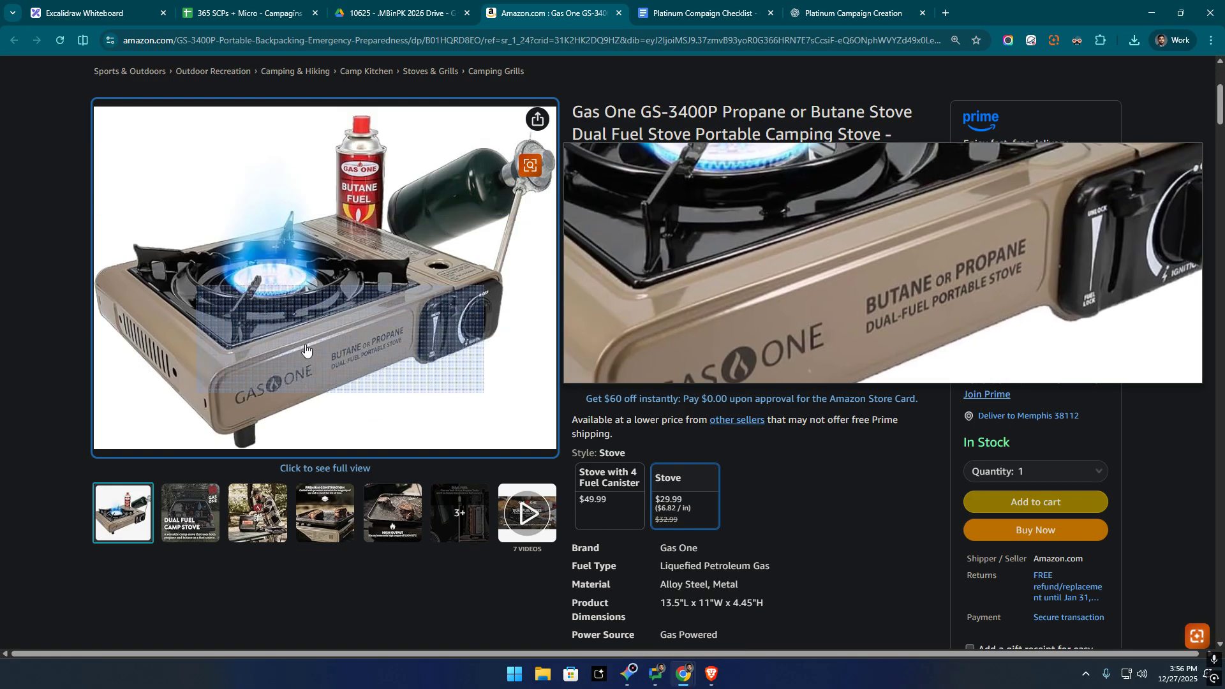
click(305, 348)
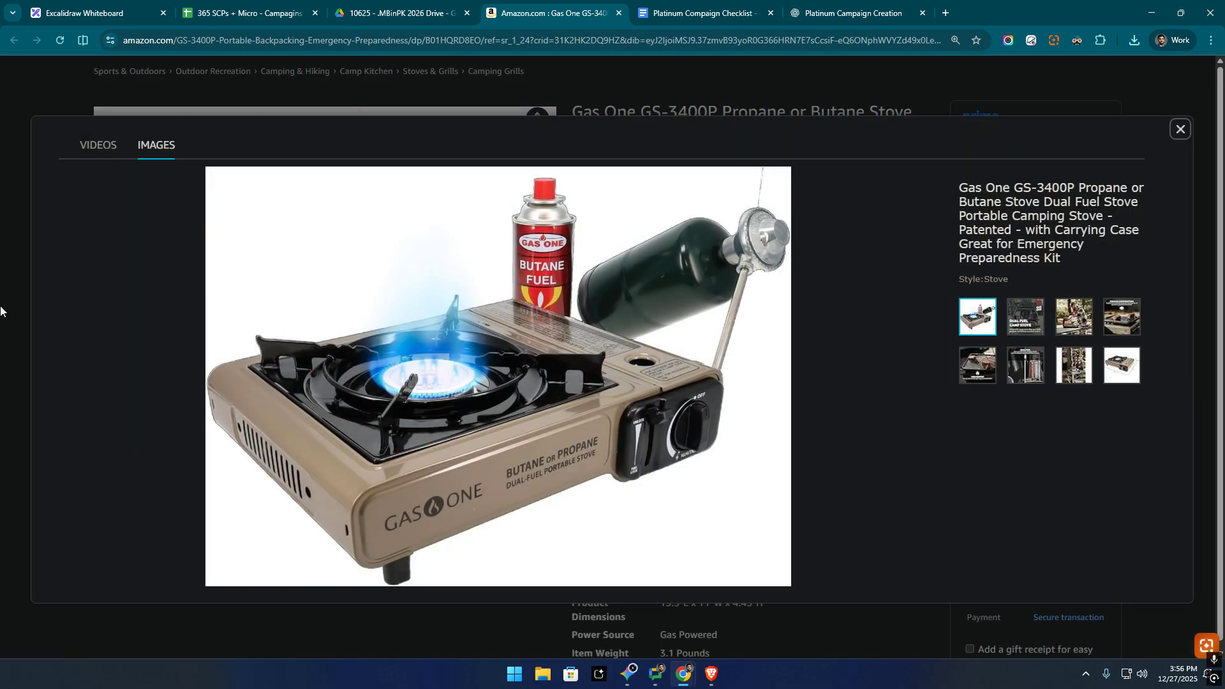
click(10, 308)
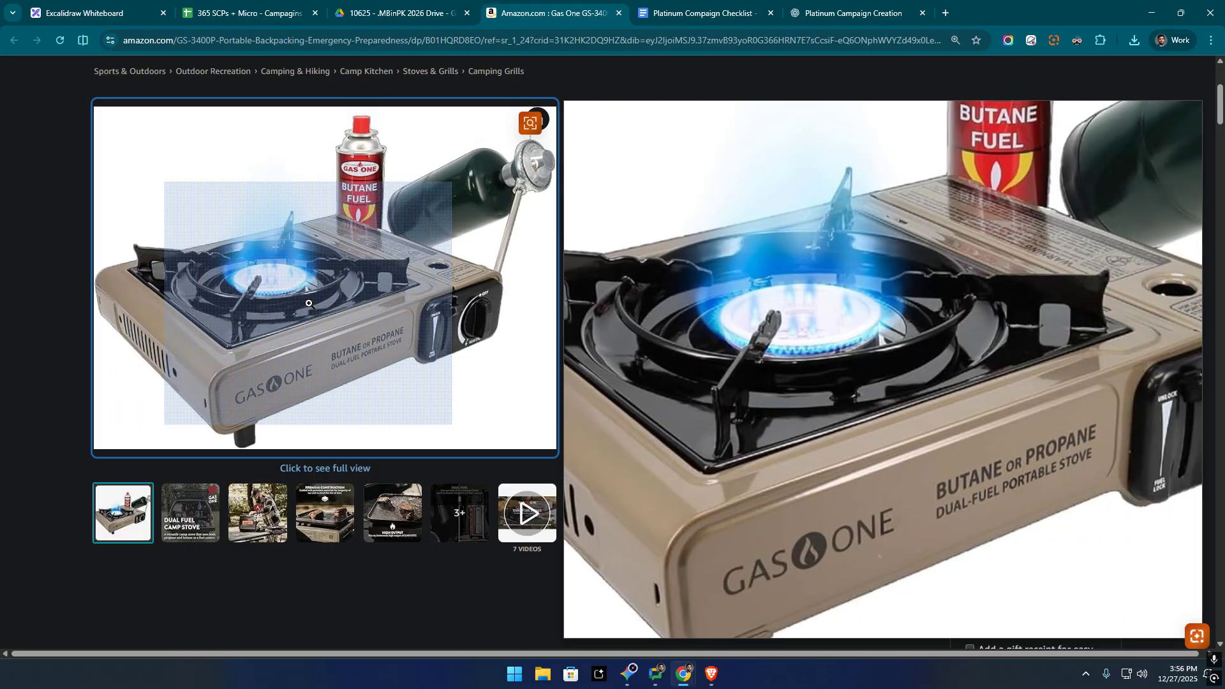
click(309, 304)
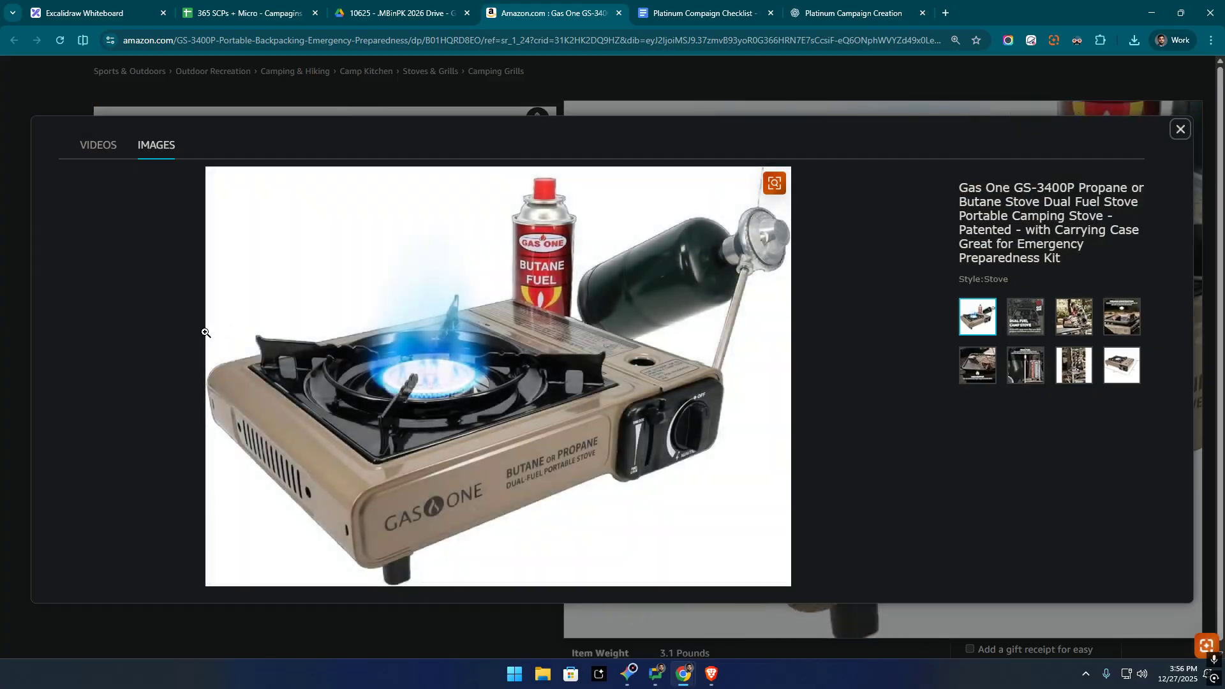
click(25, 266)
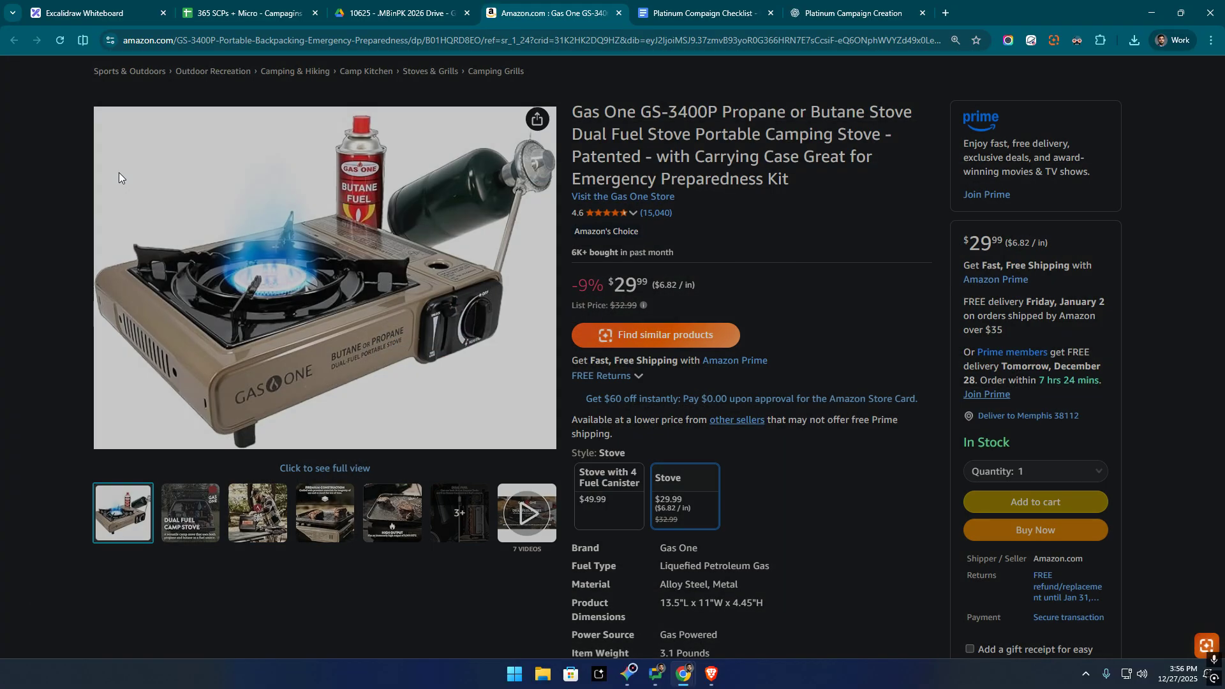
Answer ChatGPT's Point 2 question with the options "Problem Solving, A Need" taken from its reply.
click(823, 12)
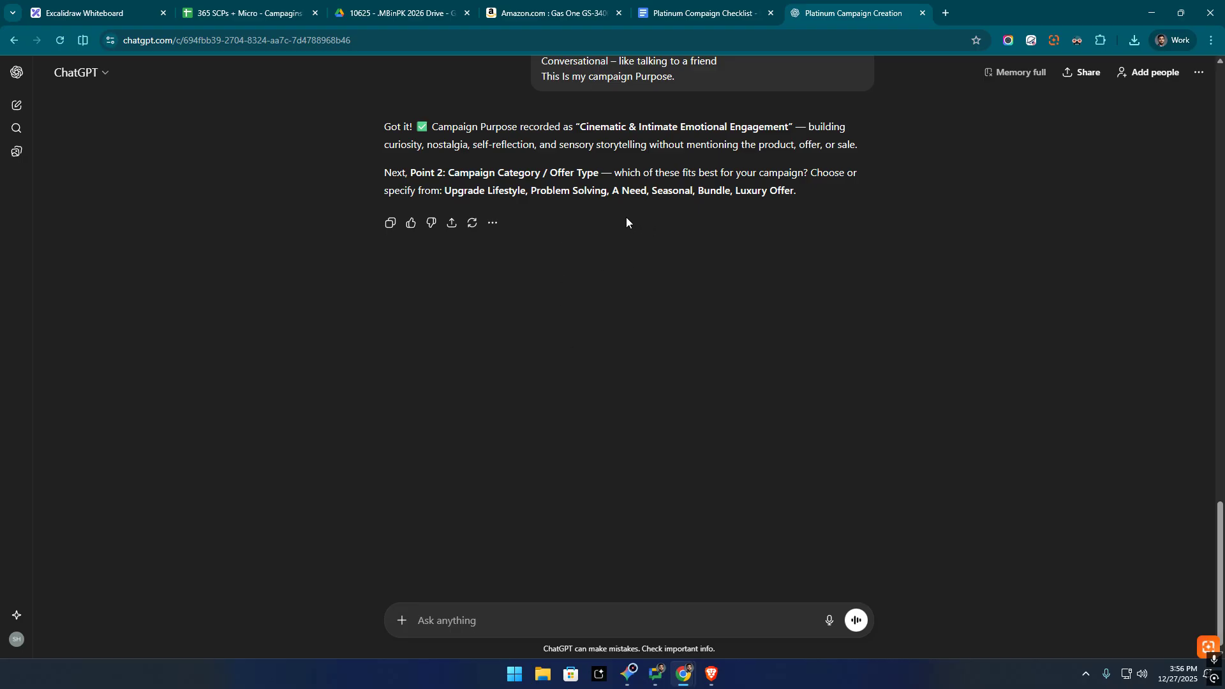
drag(534, 190, 648, 197)
key(ctrl+c)
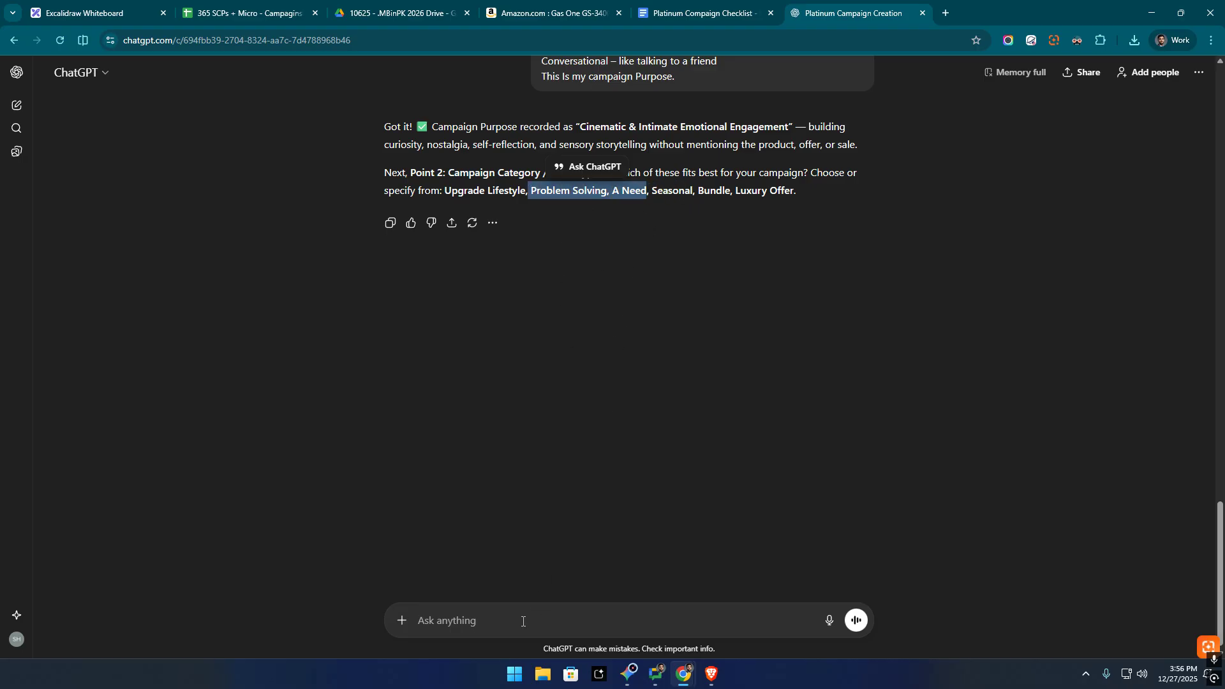
click(522, 621)
text(v)
key(BackSpace)
key(ctrl+v)
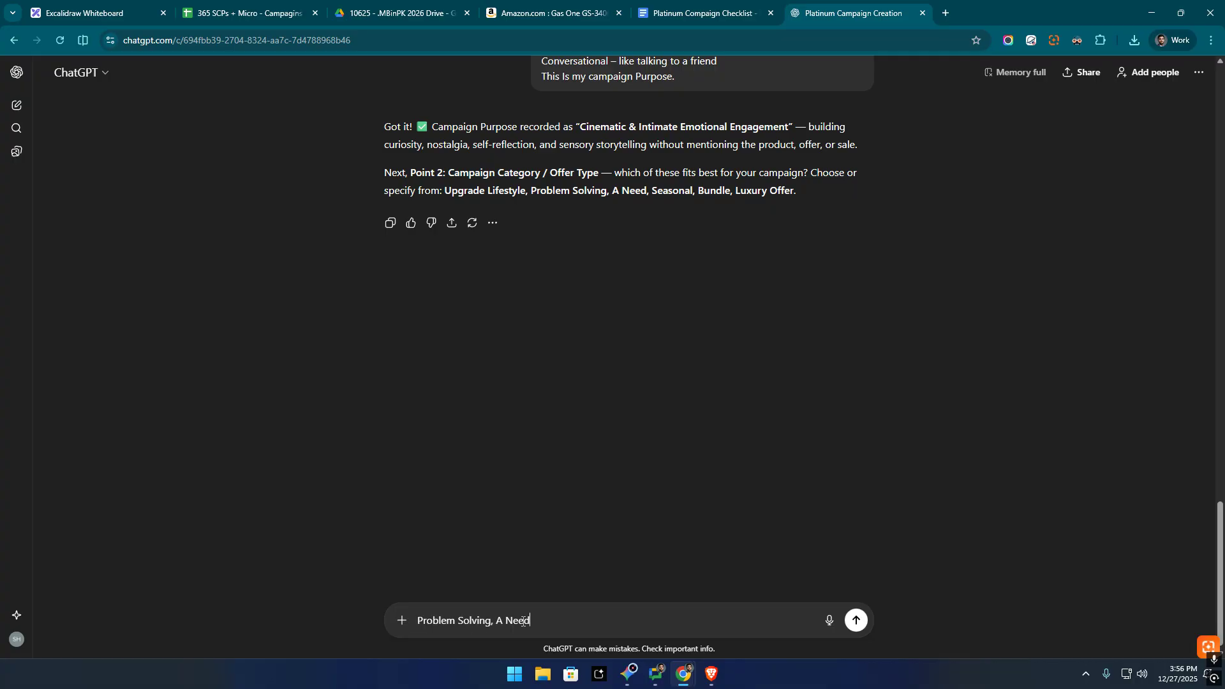
key(Return)
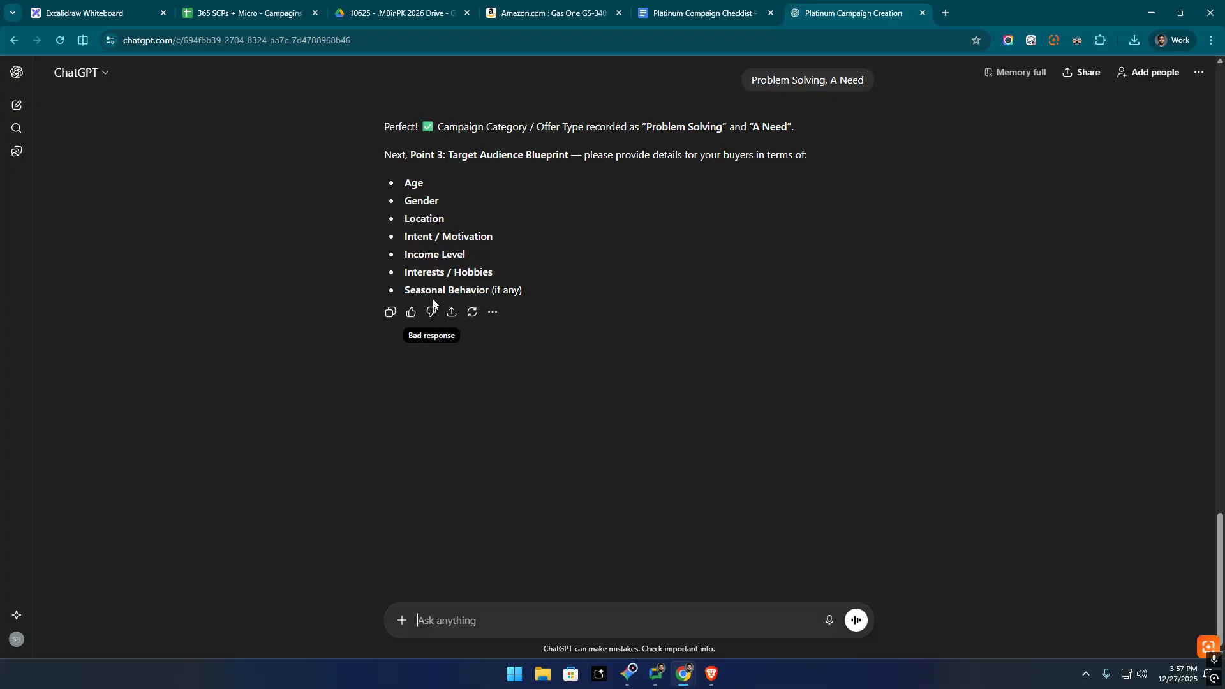
Review ChatGPT's Point 3 Target Audience Blueprint request against the stove's Amazon listing and the P3 instructions in the checklist.
drag(632, 155, 861, 139)
click(861, 139)
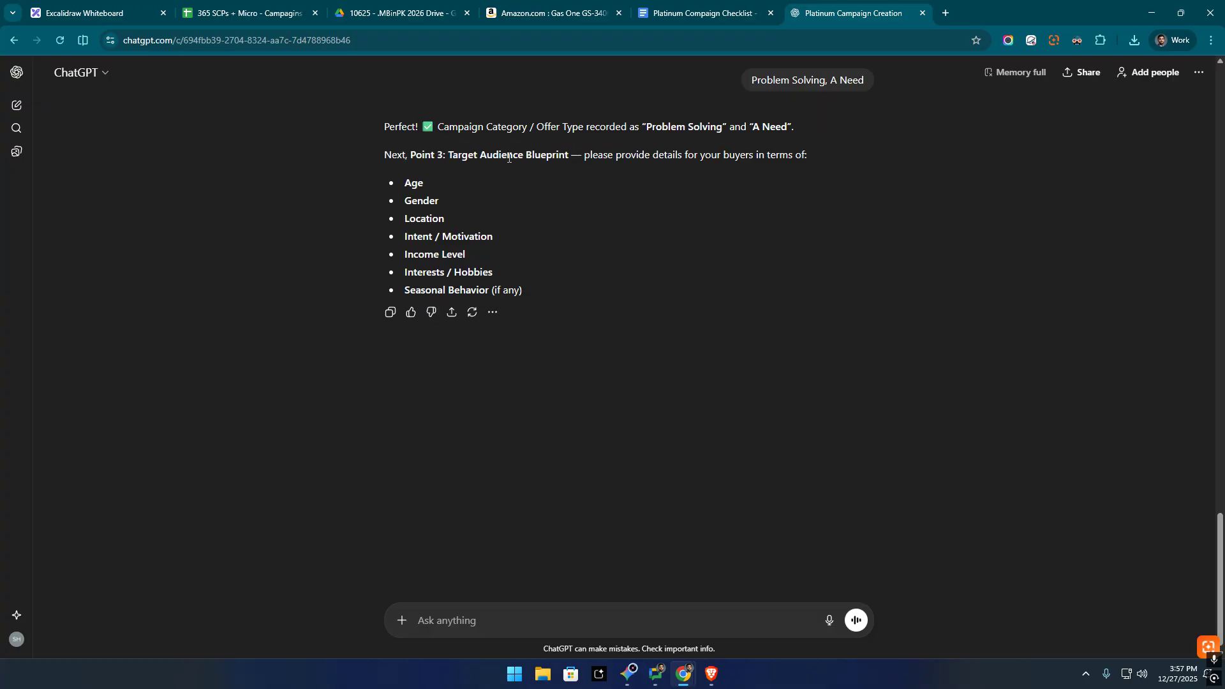
drag(431, 155, 462, 154)
click(697, 9)
click(827, 14)
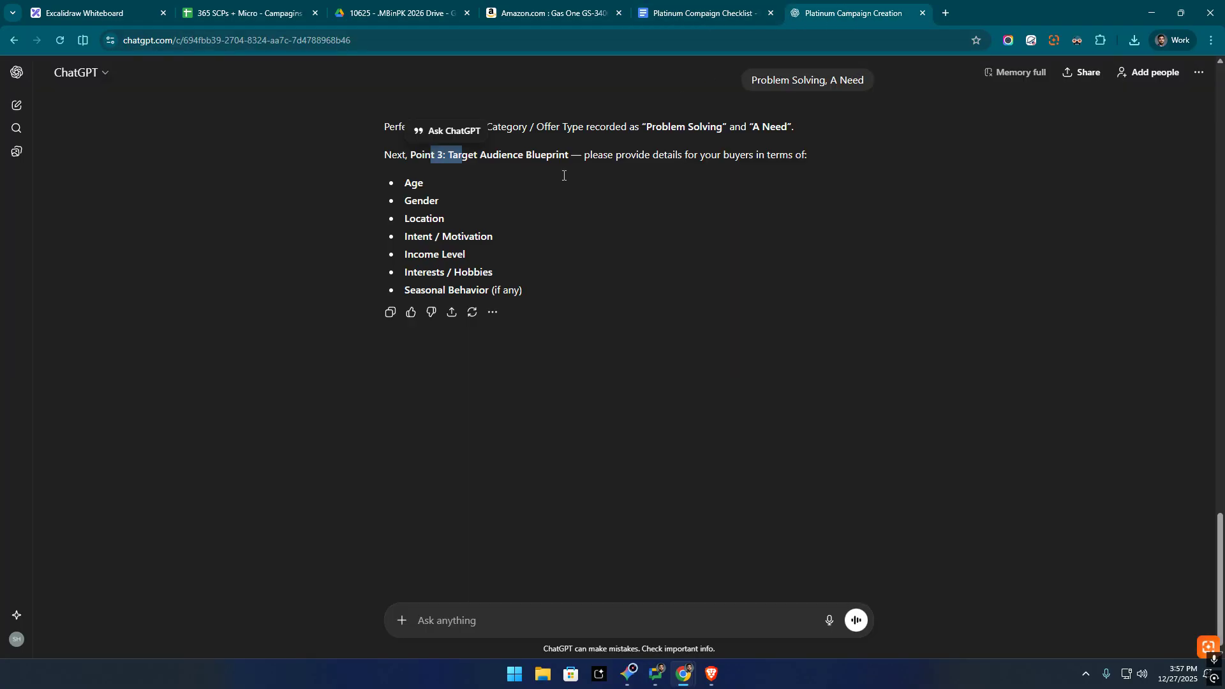
click(494, 3)
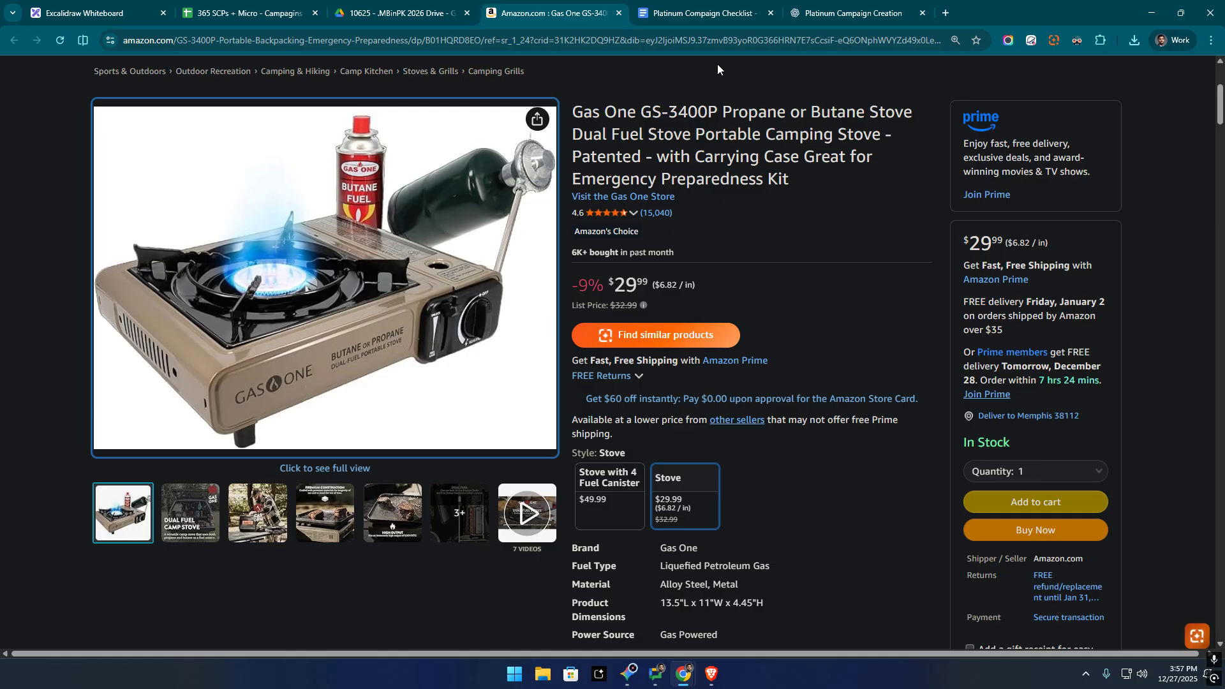
click(789, 5)
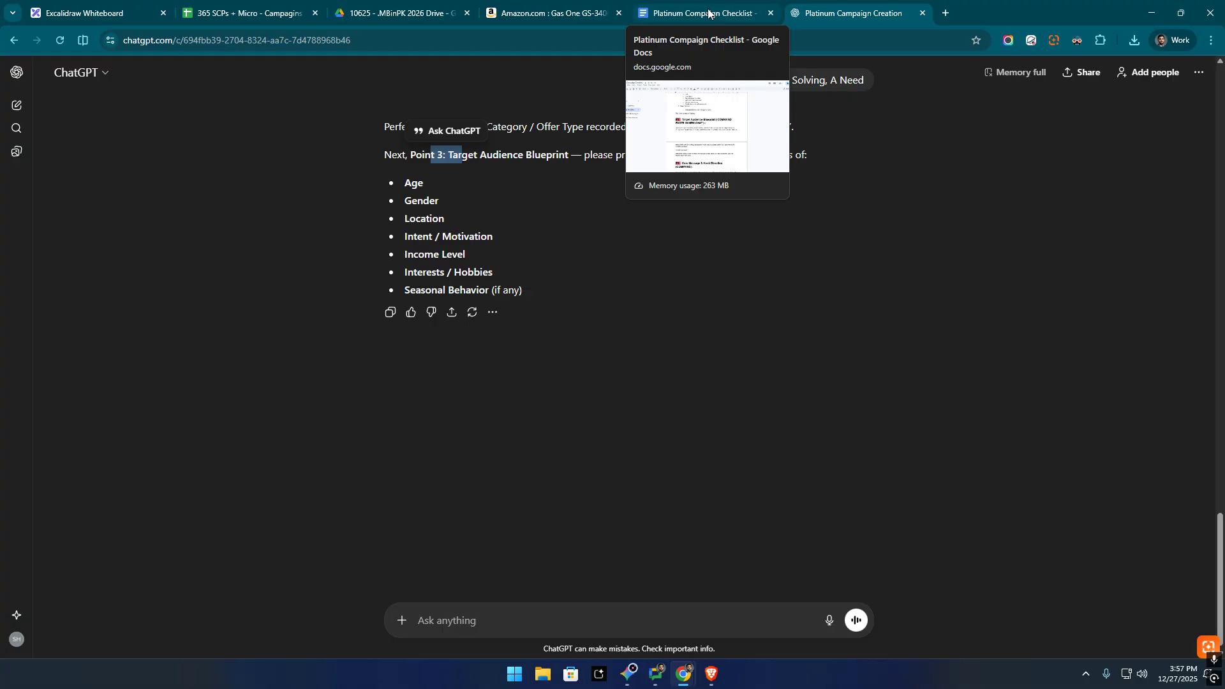
click(705, 15)
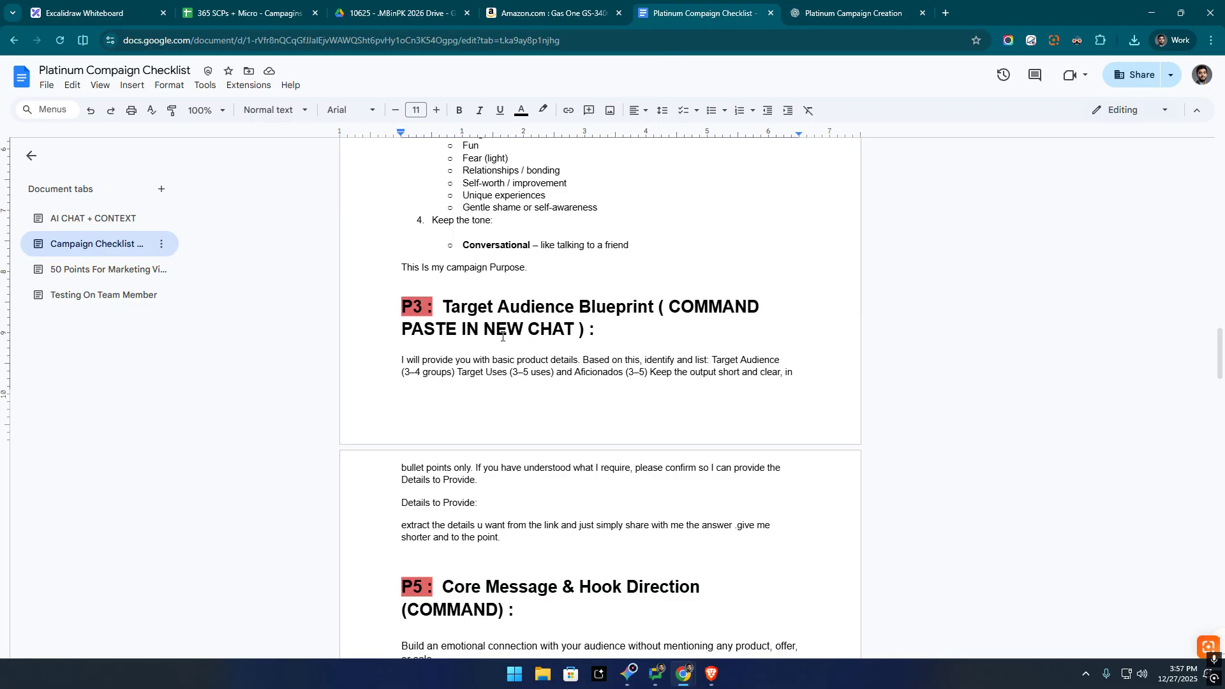
drag(391, 363, 615, 541)
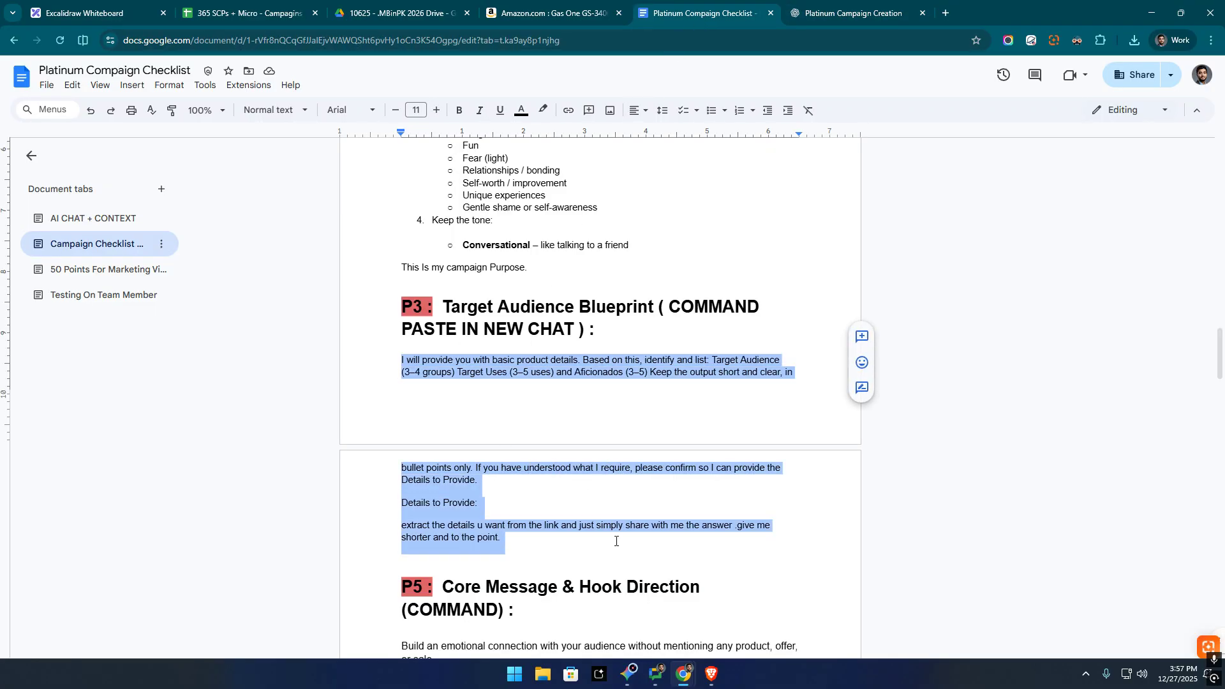
click(545, 467)
drag(406, 305, 574, 332)
click(478, 308)
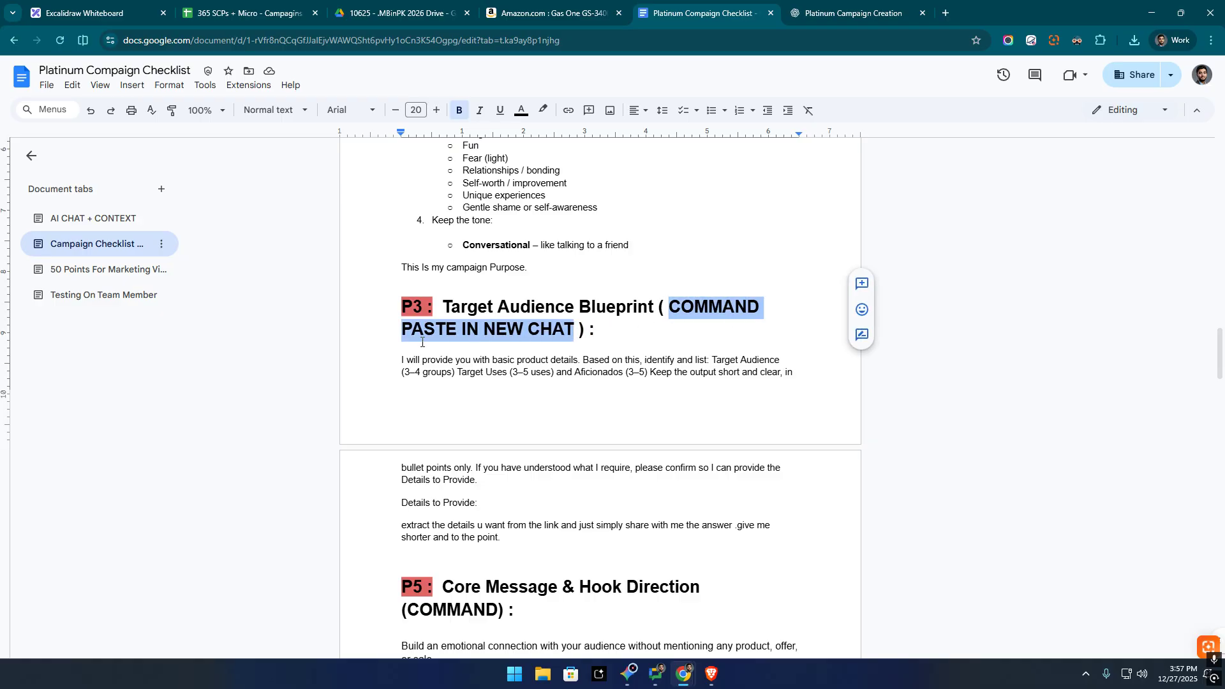
Copy the P3 Target Audience Blueprint command from the checklist and send it in a new ChatGPT chat opened in a separate tab.
drag(402, 359, 592, 547)
key(ctrl+c)
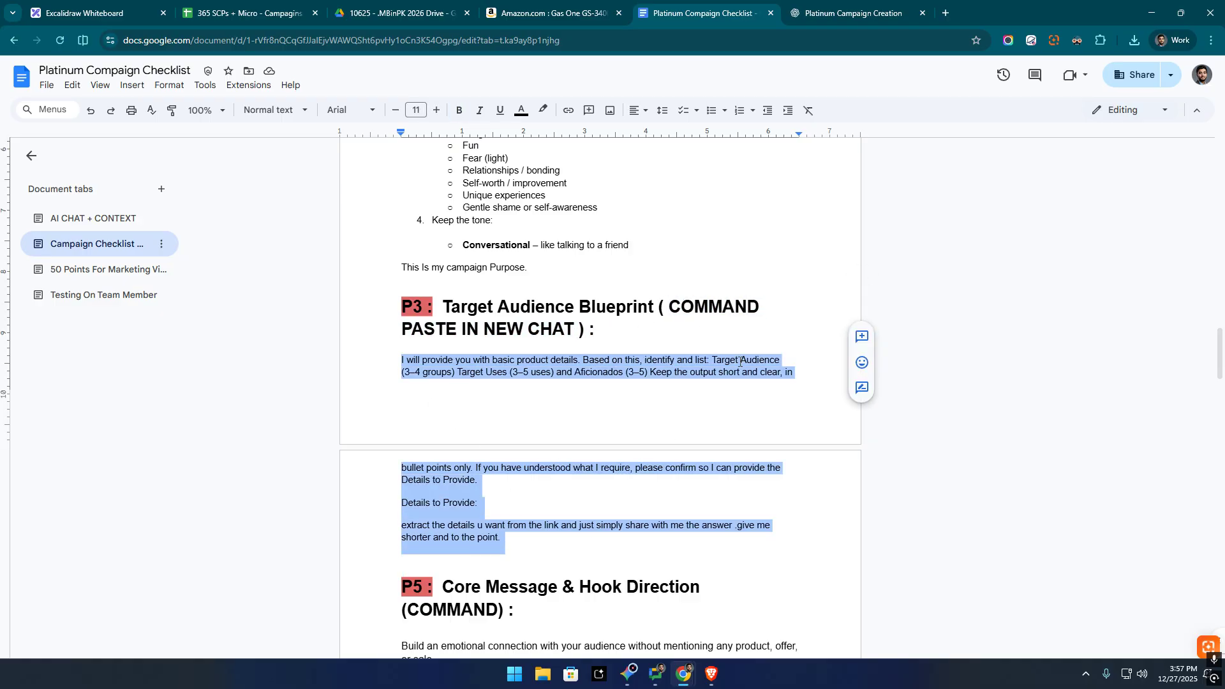
click(945, 13)
click(881, 8)
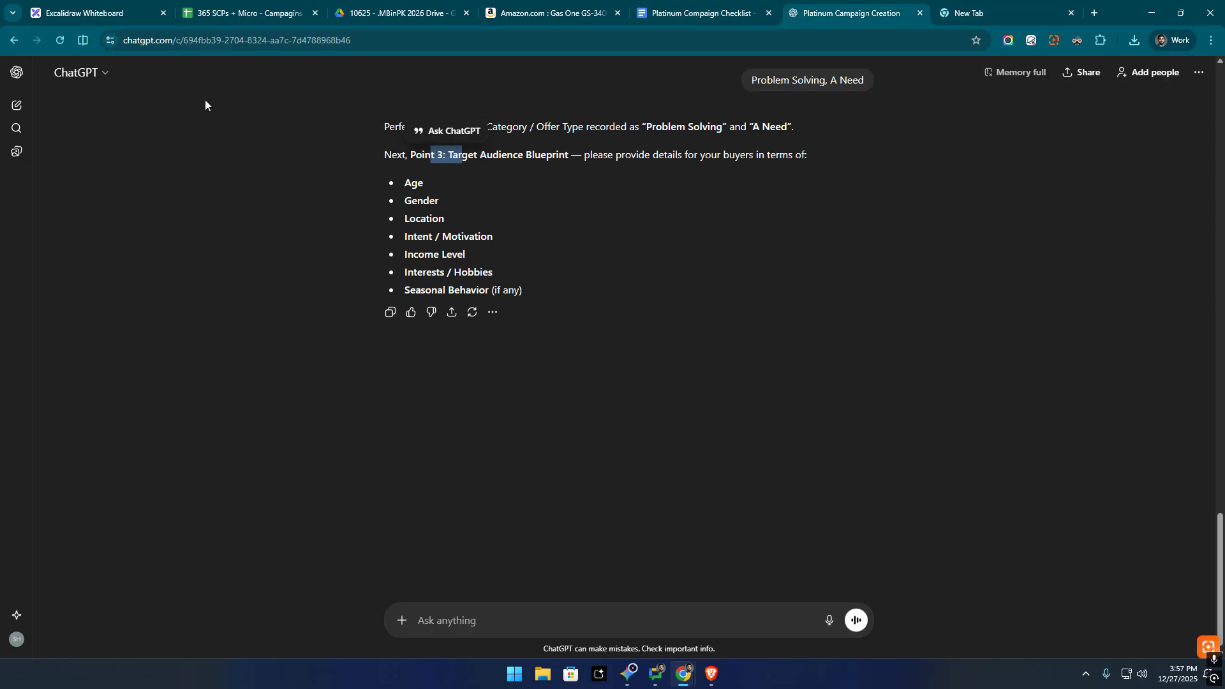
middle_click(16, 106)
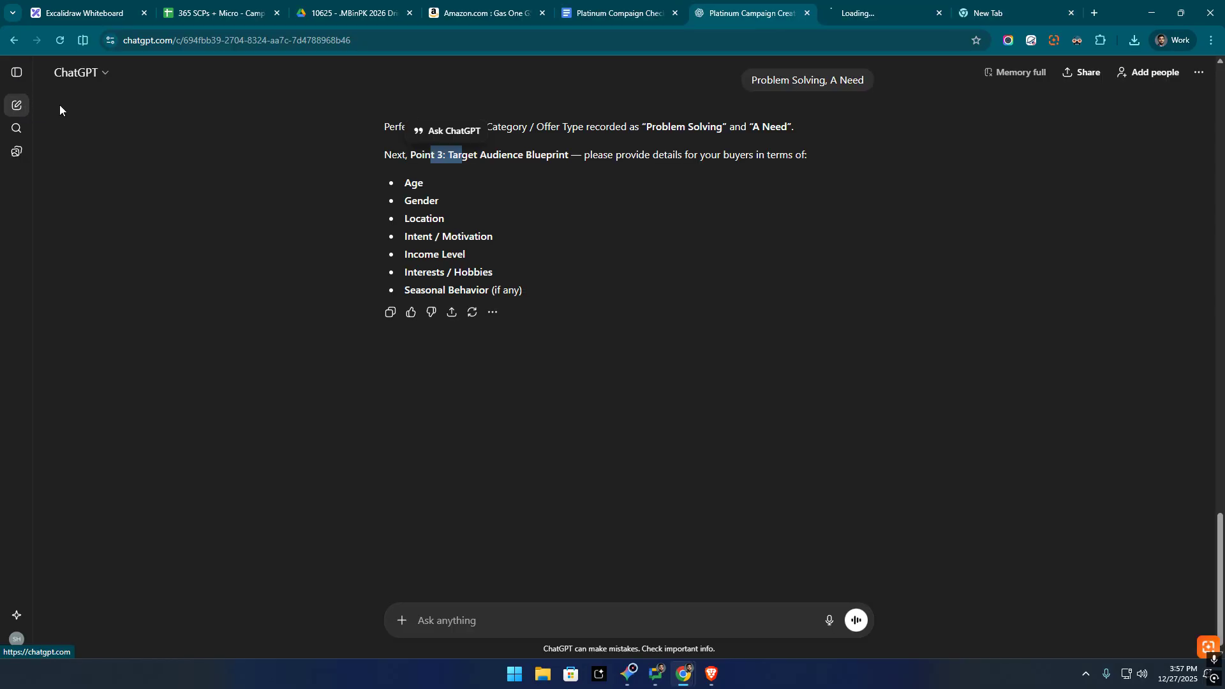
click(1071, 12)
click(989, 10)
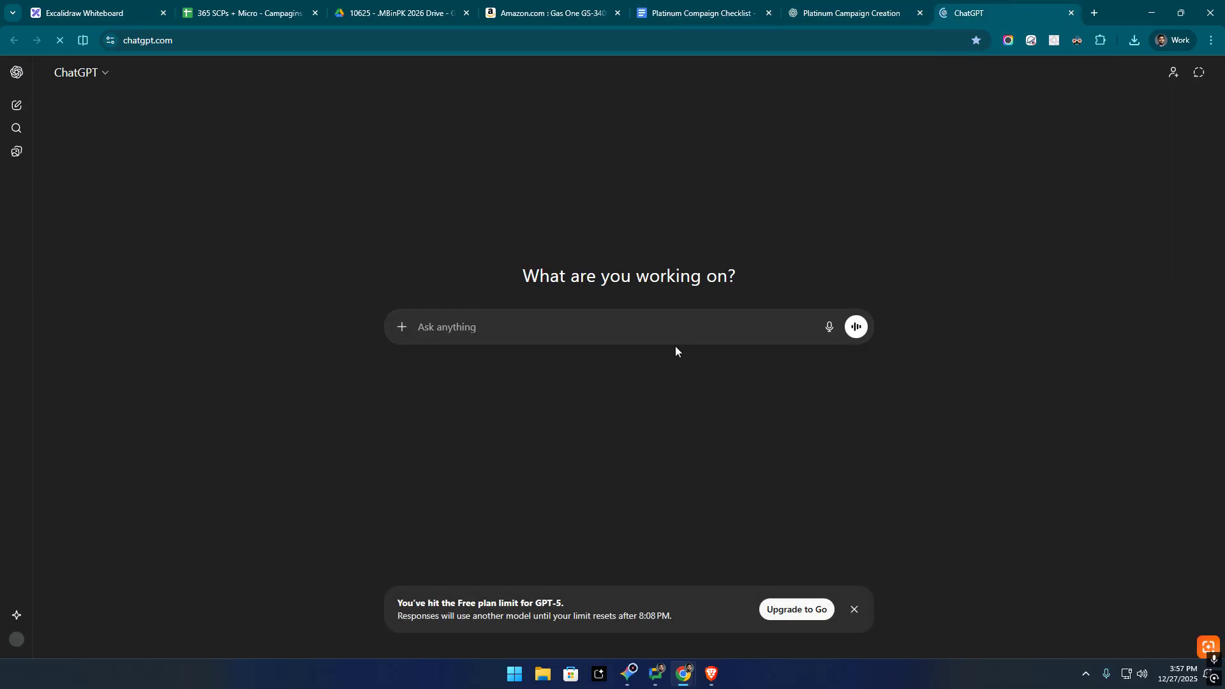
key(ctrl+v)
key(Return)
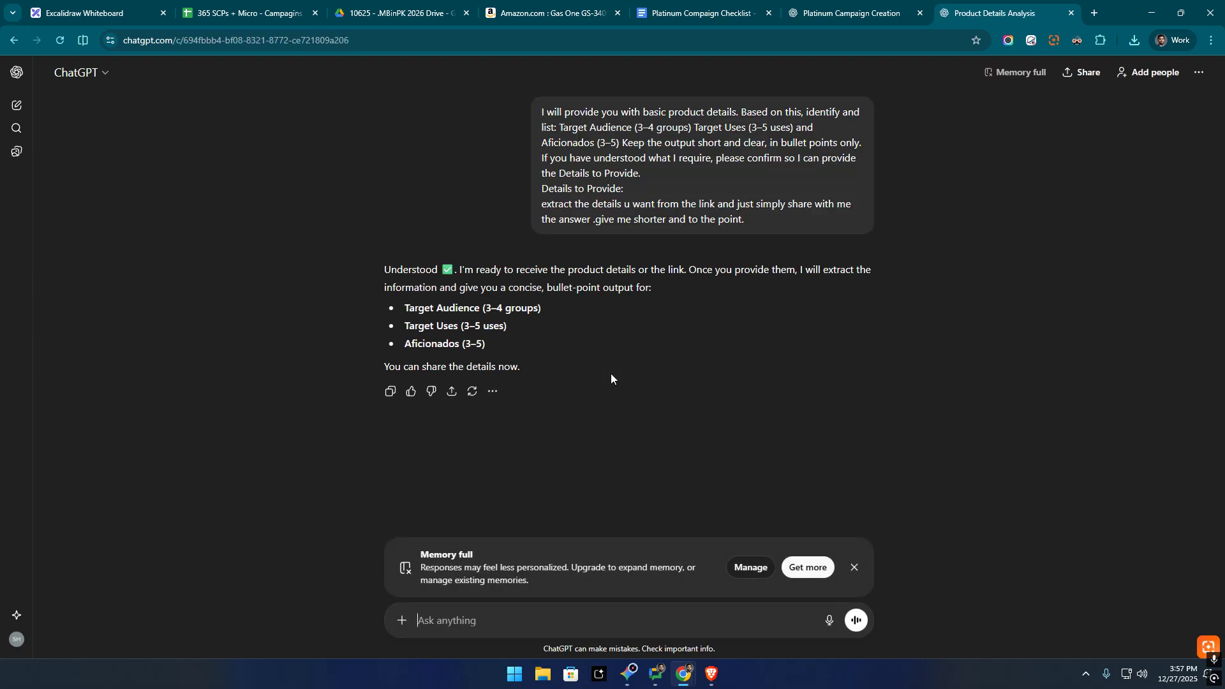
Copy the Gas One GS-3400P stove's Amazon listing link and send it in the new ChatGPT chat as the product details.
drag(402, 307, 562, 350)
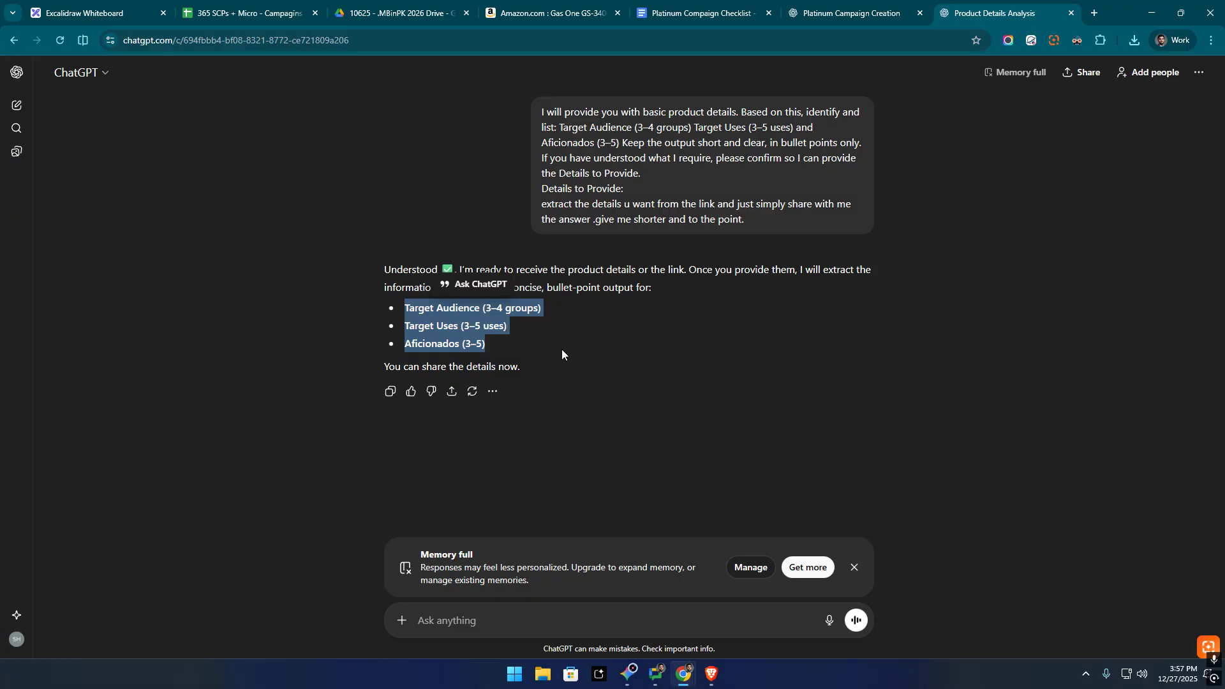
click(562, 349)
click(551, 12)
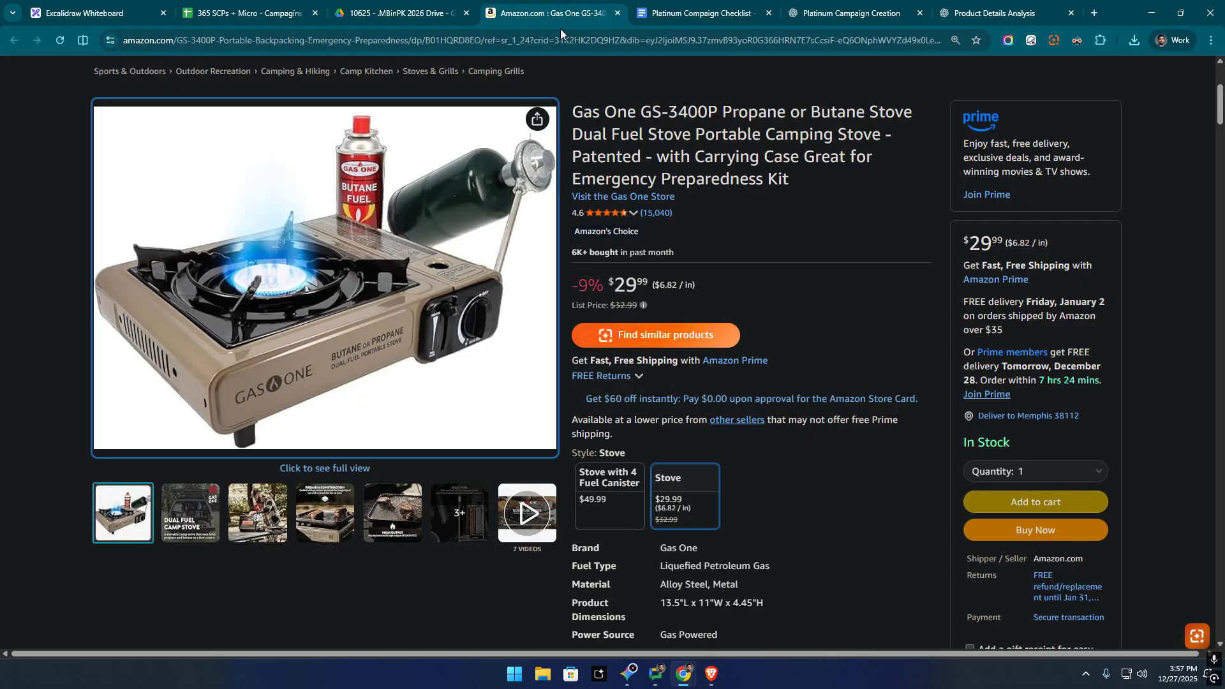
click(992, 12)
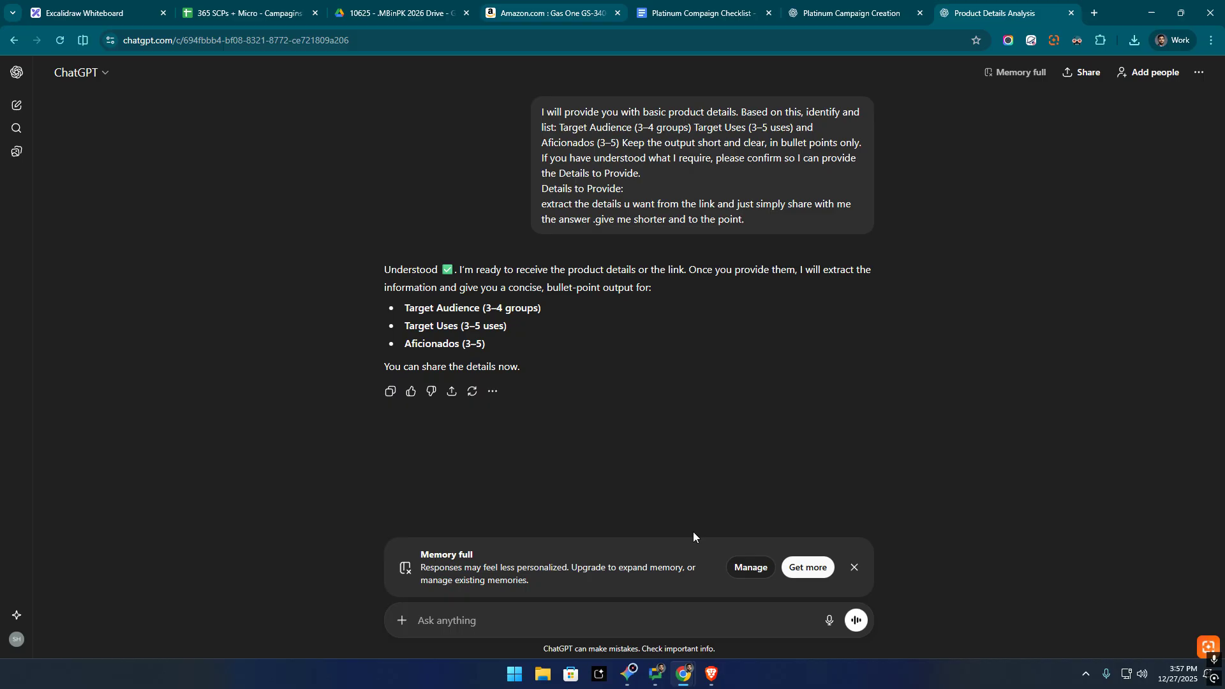
click(640, 610)
key(ctrl+v)
key(Return)
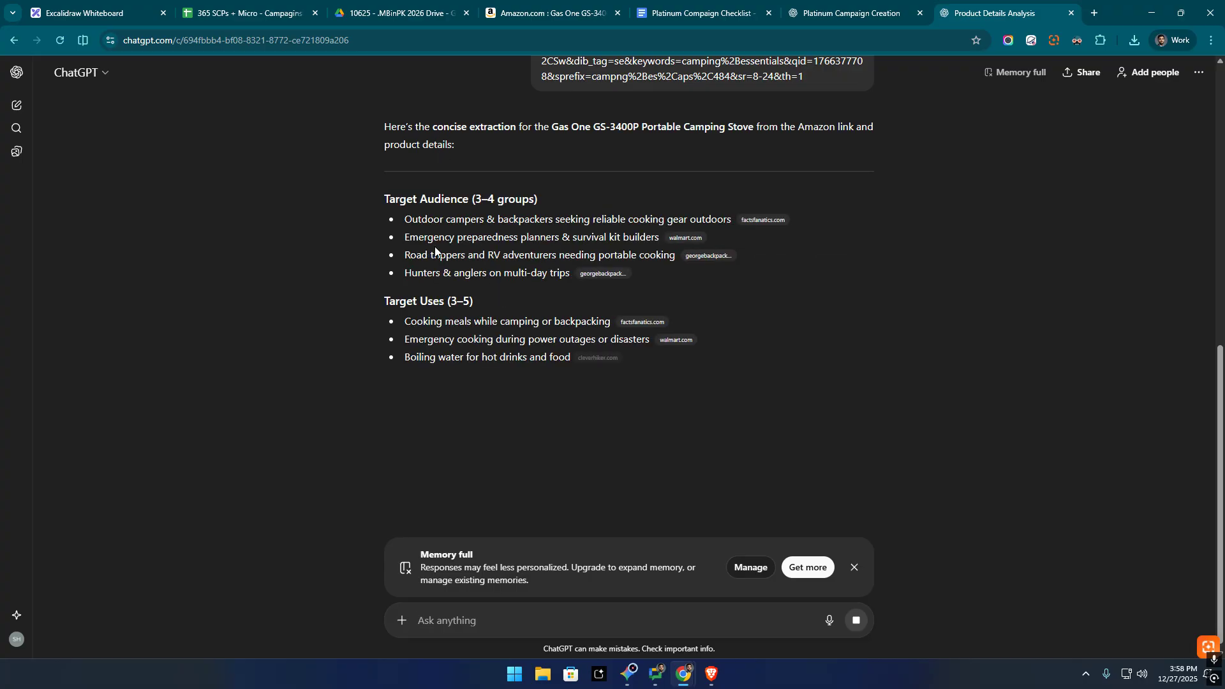
Send ChatGPT the request "remove resources" to strip the source links from its target audience, uses and aficionados lists.
drag(384, 199, 514, 375)
click(536, 610)
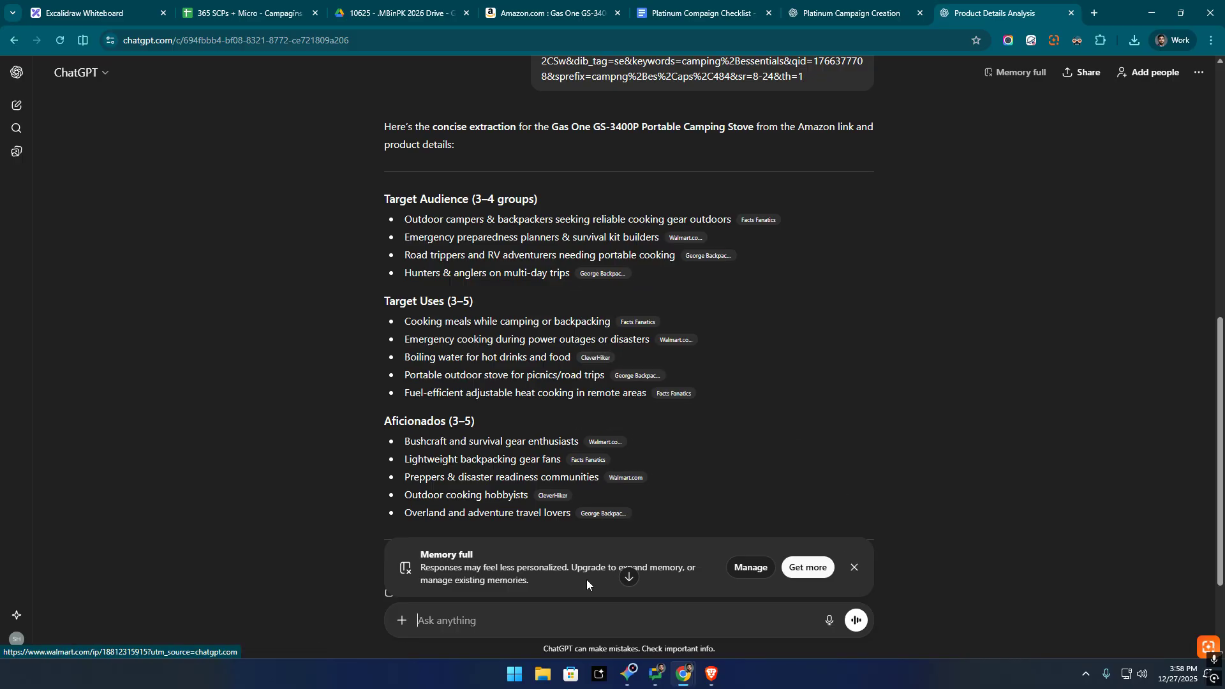
text(remove )
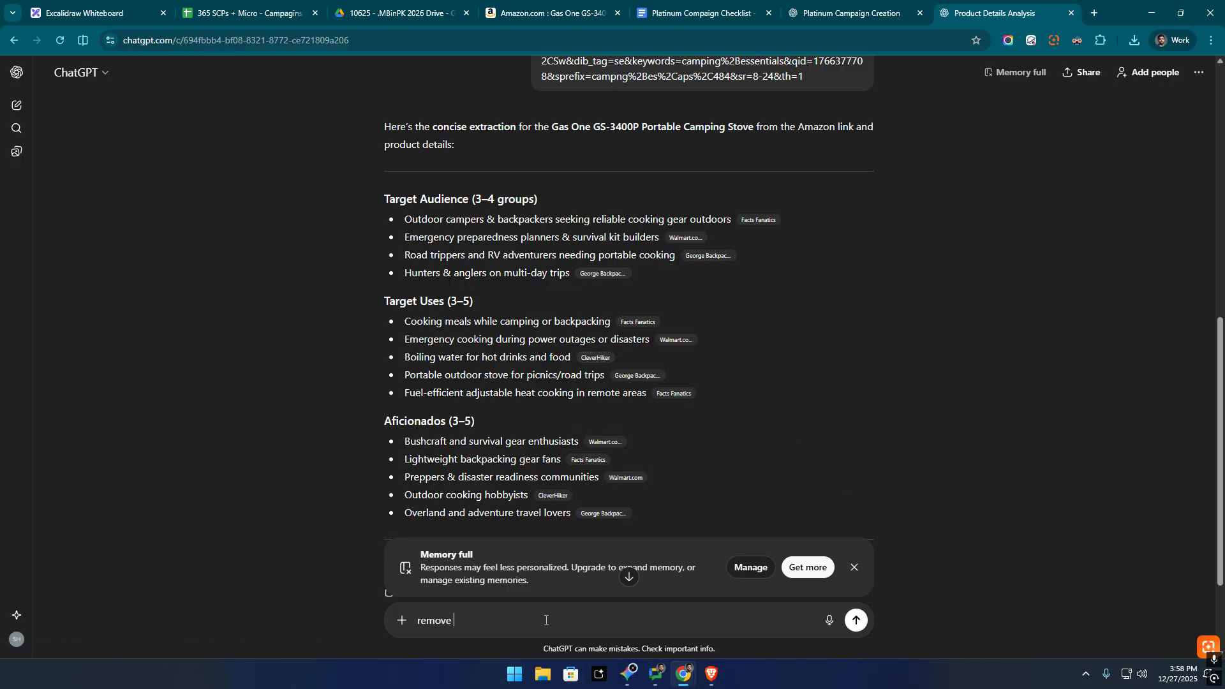
text(resources)
key(Return)
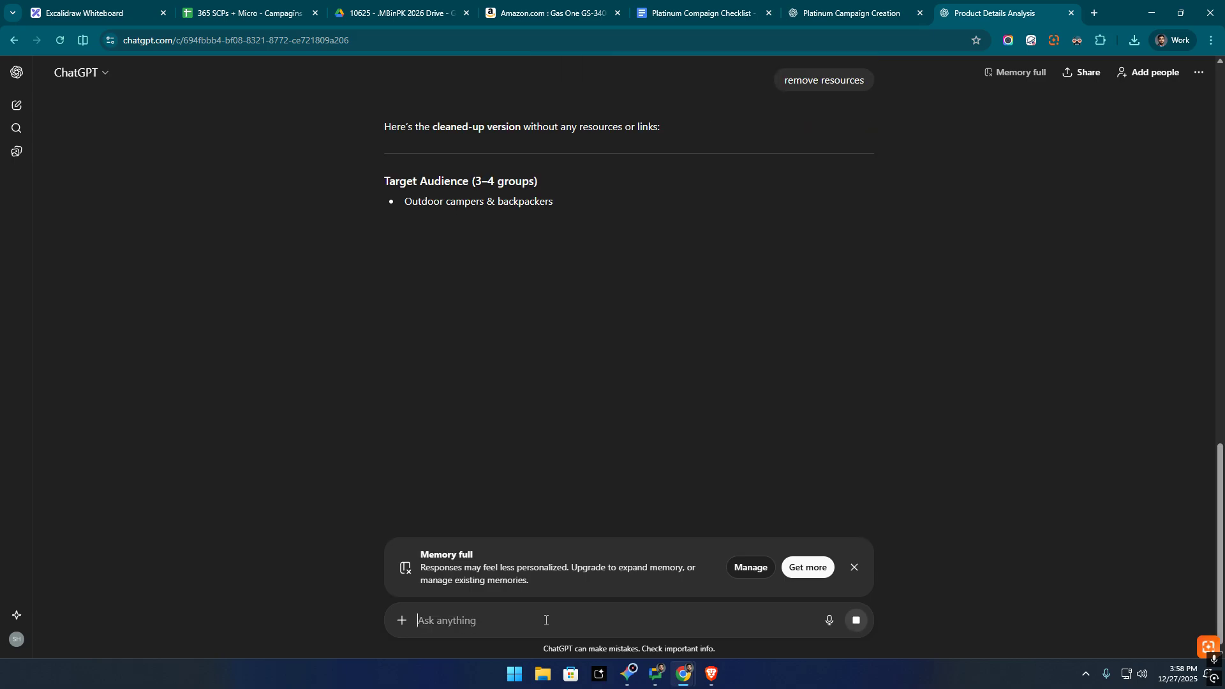
Copy the cleaned-up target audience, uses and aficionados lists and send them in the Platinum Campaign Creation chat as the Point 3 answer.
click(855, 567)
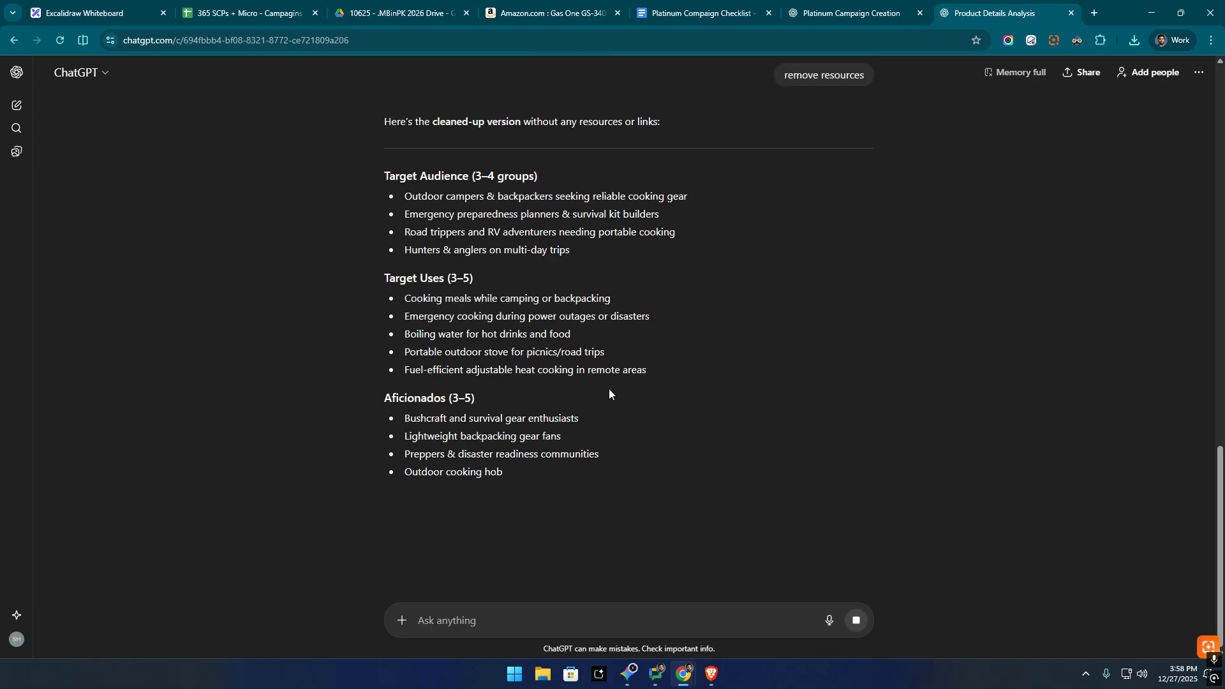
drag(601, 412, 304, 101)
key(ctrl+c)
click(855, 13)
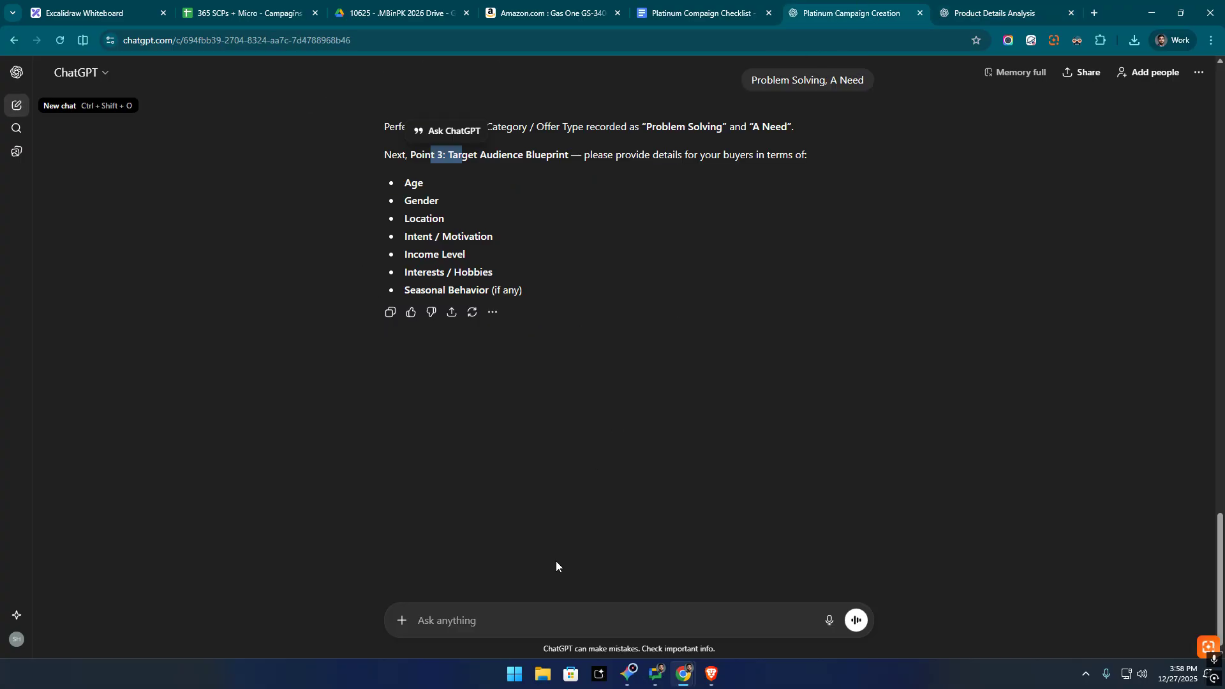
click(512, 623)
key(ctrl+v)
key(Return)
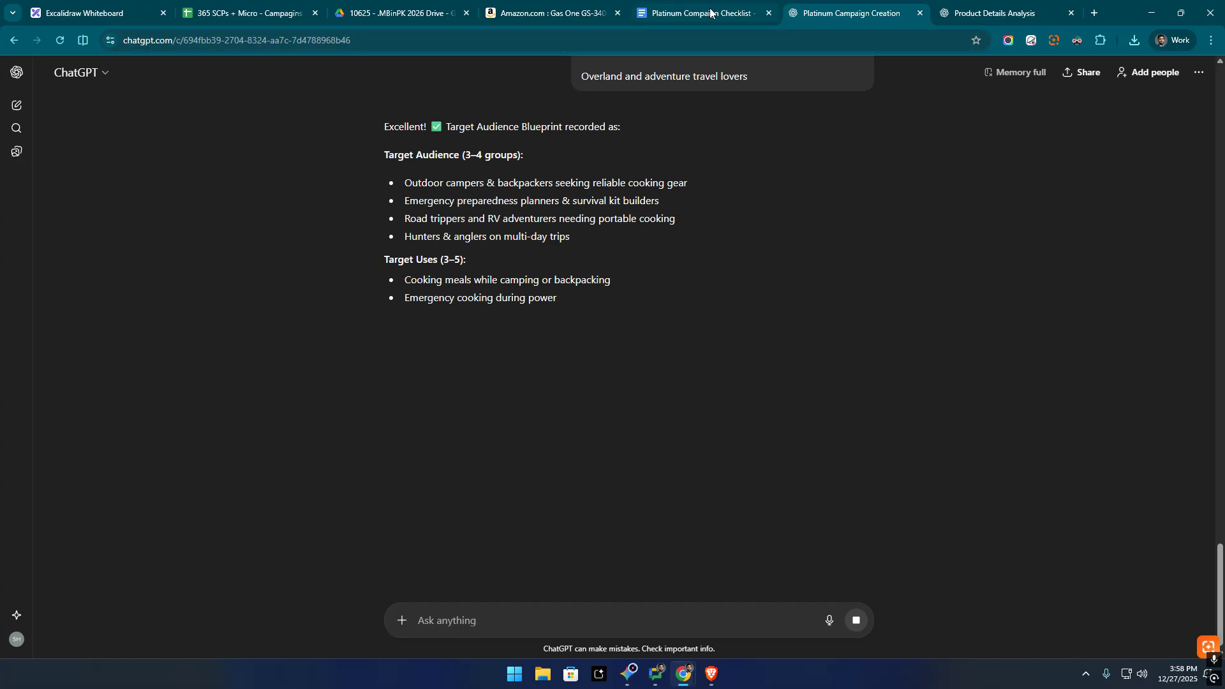
Review the C1 command and ten Platinum Campaign planning points in the checklist alongside the Step 1 offer planning block on the whiteboard.
scroll(649, 215, up, 7)
key(ctrl+shift+Tab)
key(ctrl+shift+Tab)
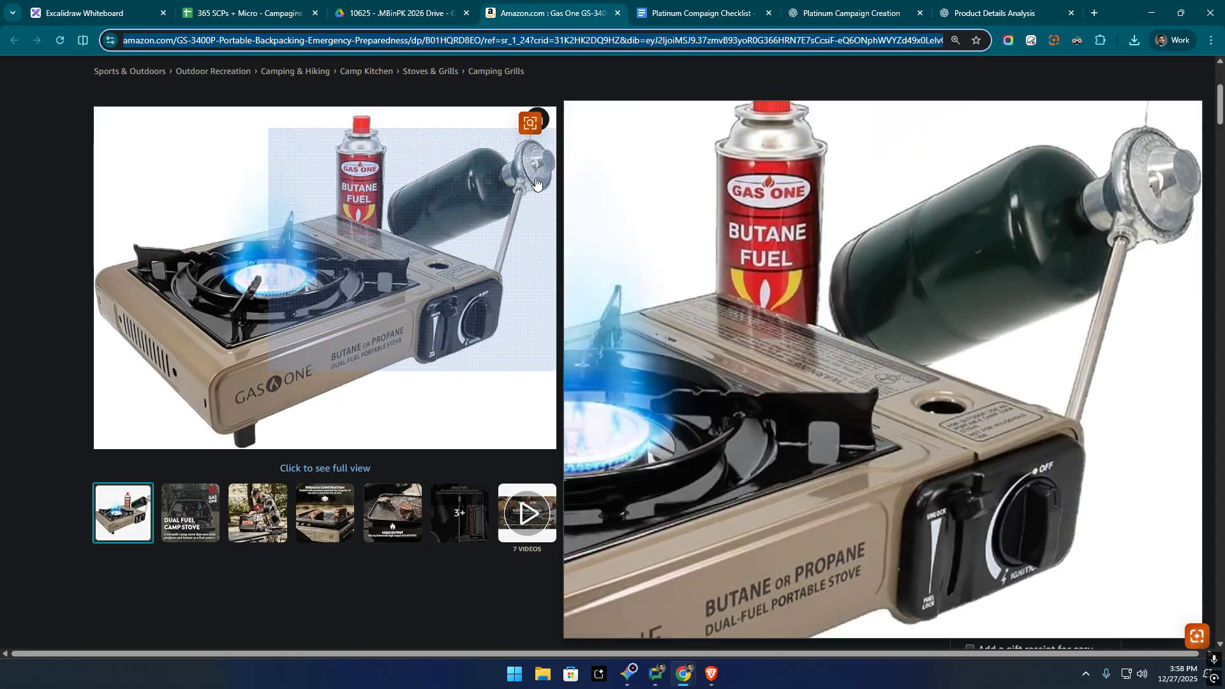
key(ctrl+Tab)
scroll(558, 340, up, 20)
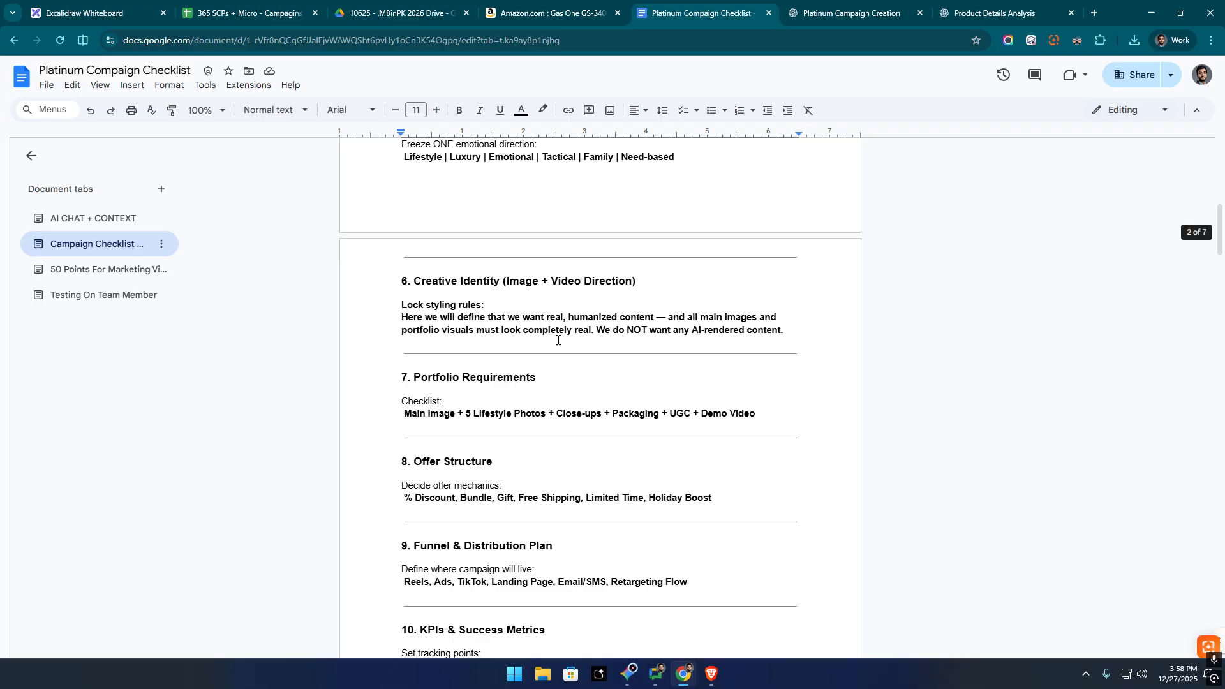
click(395, 201)
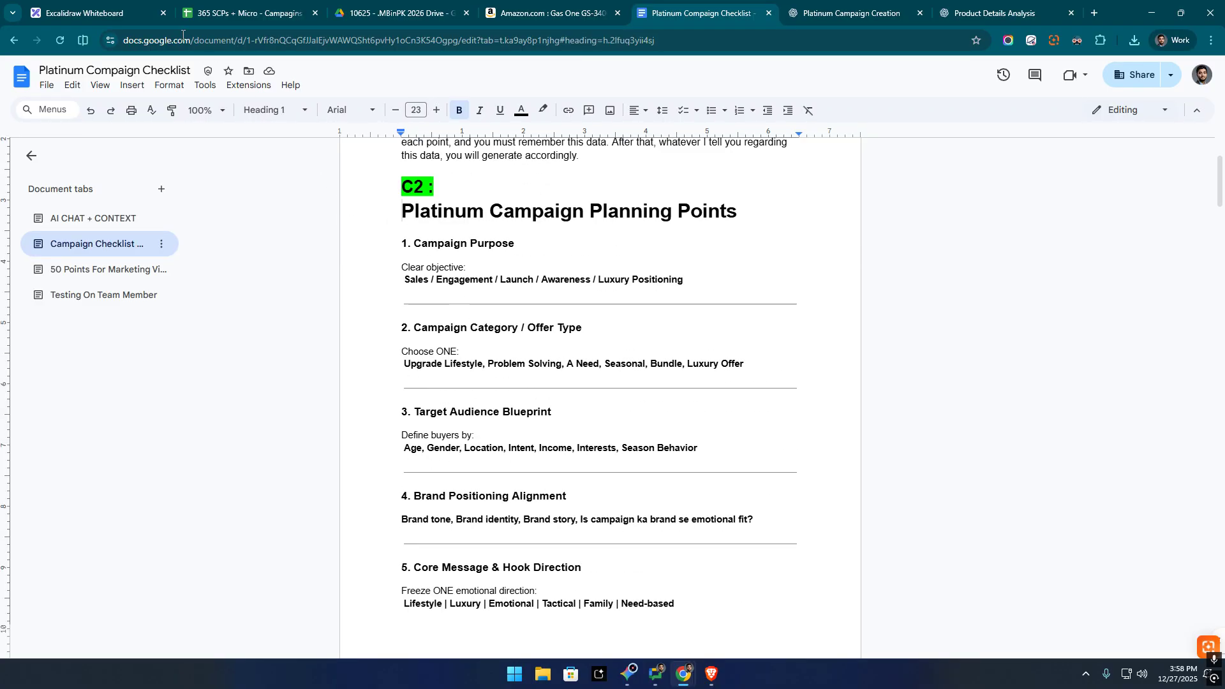
key(ctrl+1)
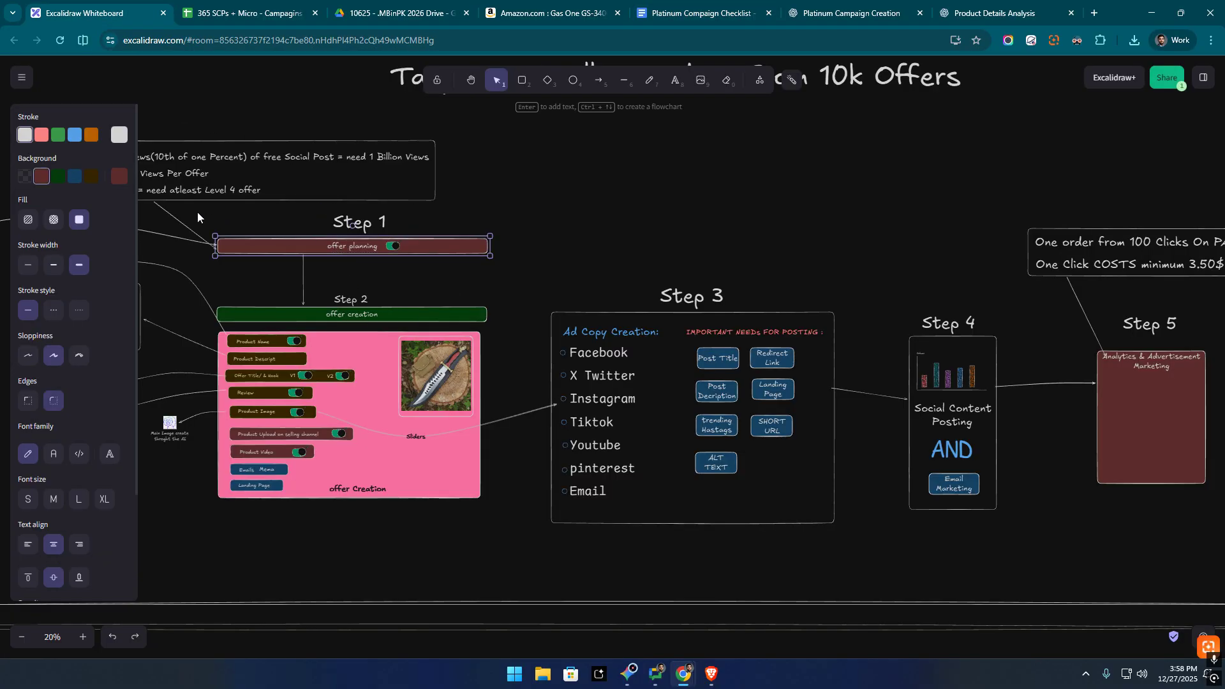
drag(197, 211, 554, 261)
key(ctrl+5)
scroll(410, 321, up, 3)
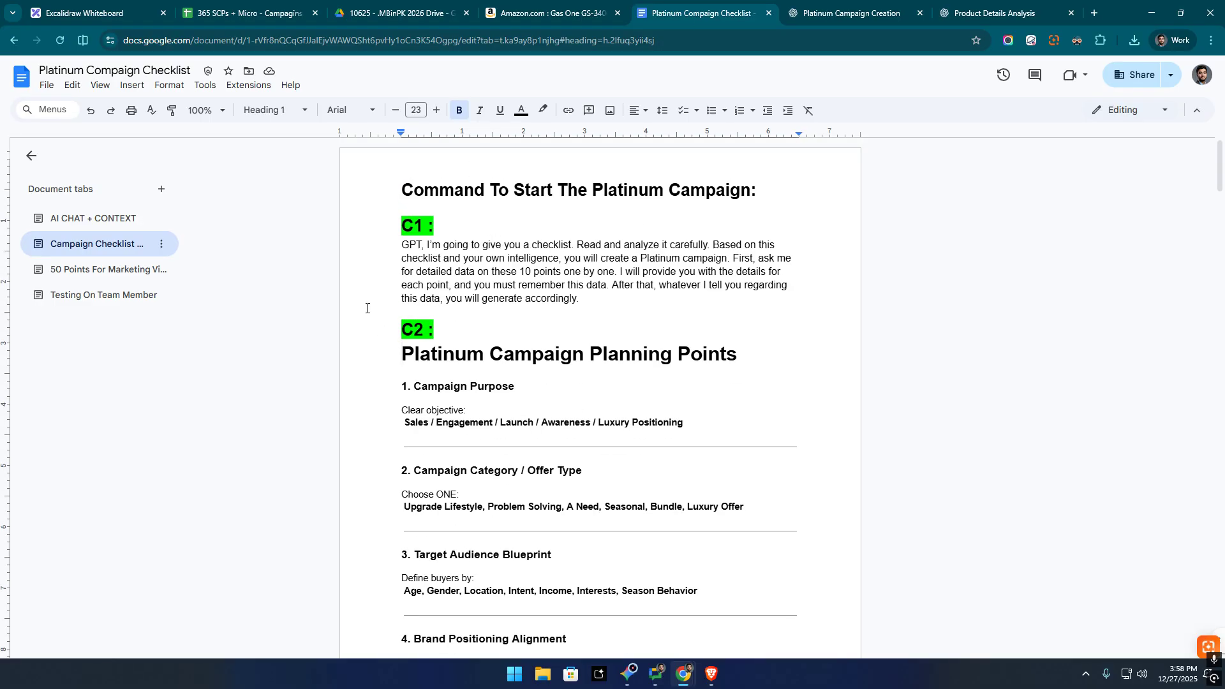
drag(402, 189, 604, 529)
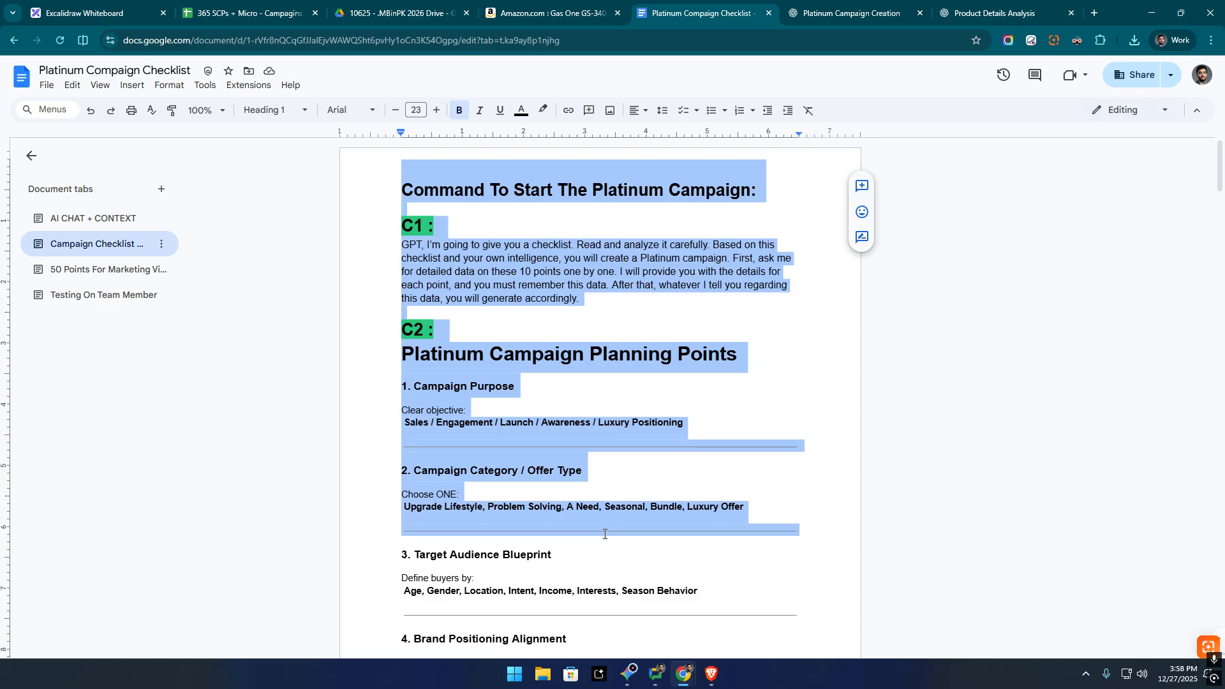
drag(603, 536, 848, 625)
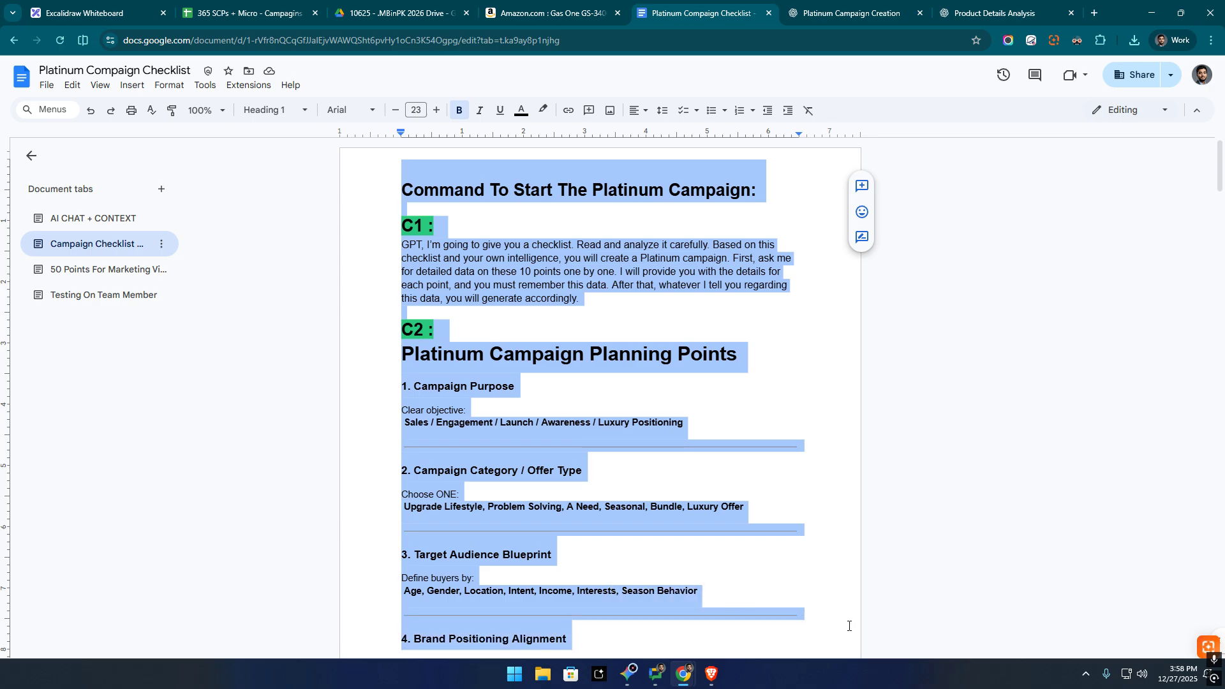
click(788, 580)
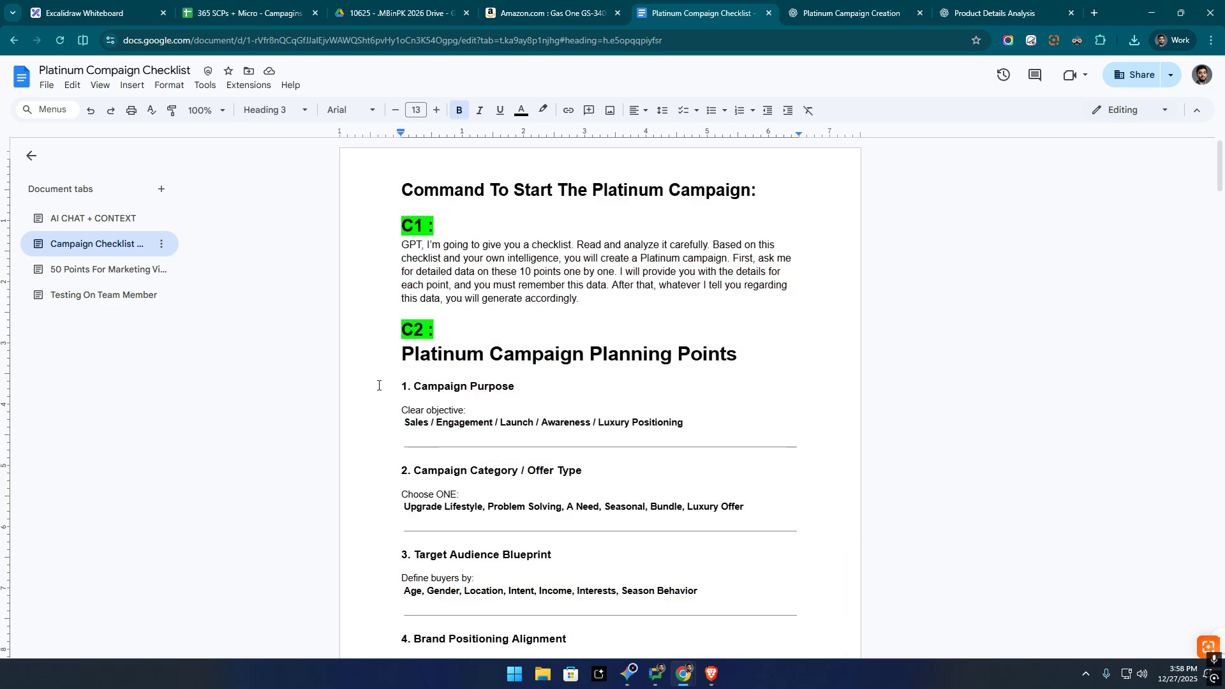
drag(401, 354, 734, 450)
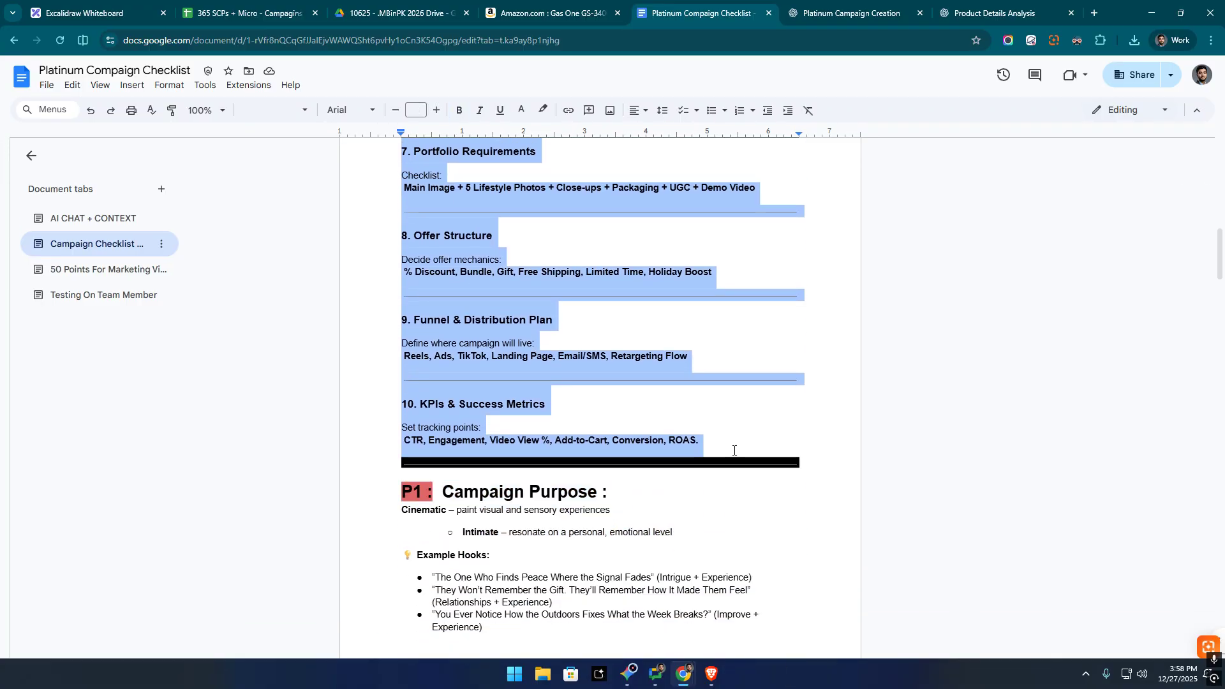
click(848, 13)
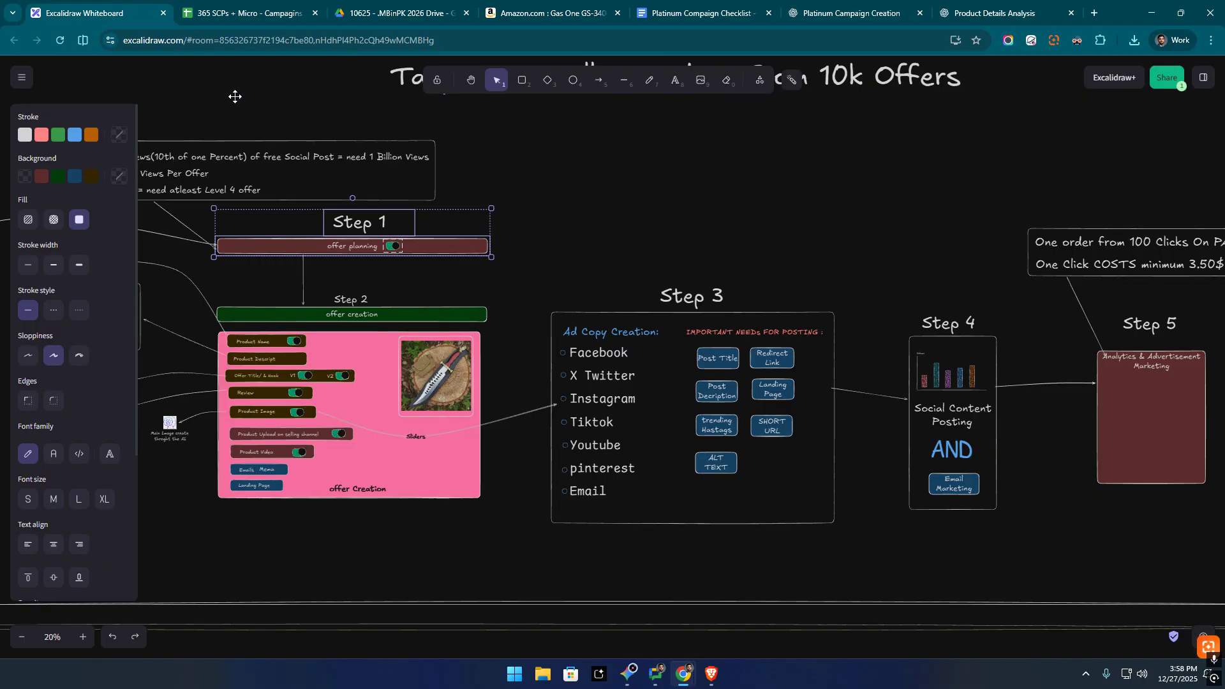
key(ctrl+1)
click(847, 4)
Answer Point 4, Brand Positioning Alignment, by sending "a luxury brand that sells outdoorsmens and ncamping realted primuim and usefull stuff".
scroll(613, 344, down, 8)
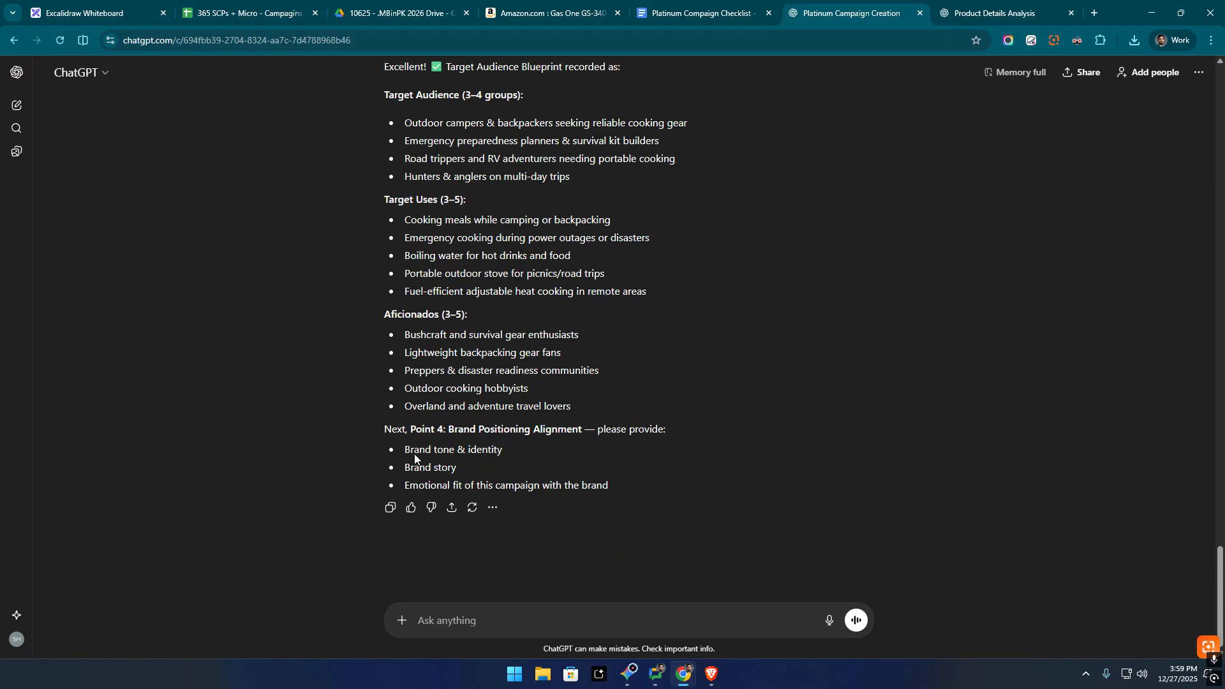
drag(385, 430, 443, 433)
click(442, 433)
click(616, 6)
click(696, 12)
scroll(451, 460, down, 10)
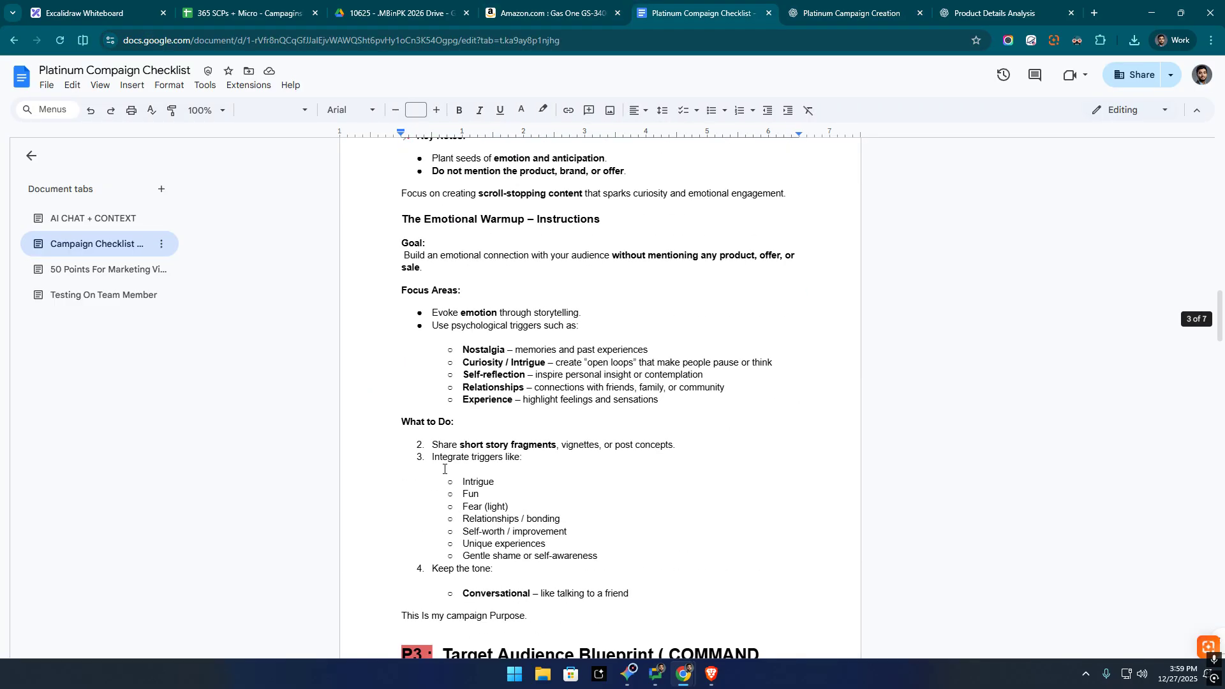
scroll(451, 461, down, 4)
key(ctrl+Tab)
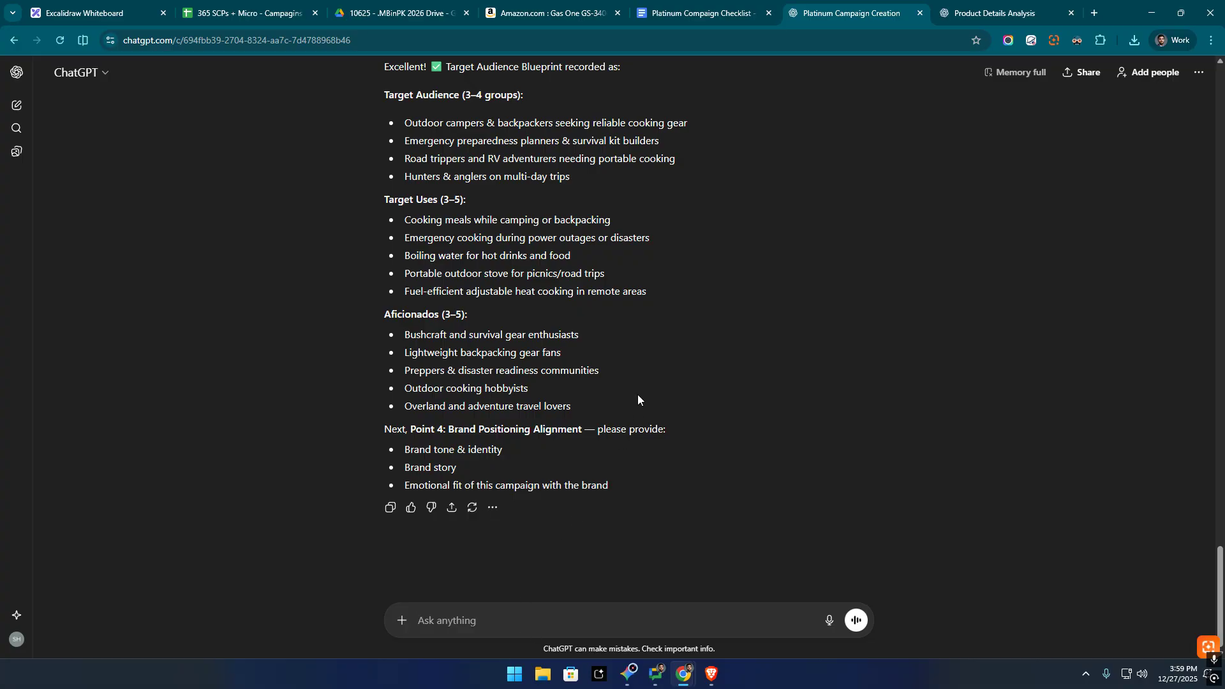
text(a luxury brand that sells outd)
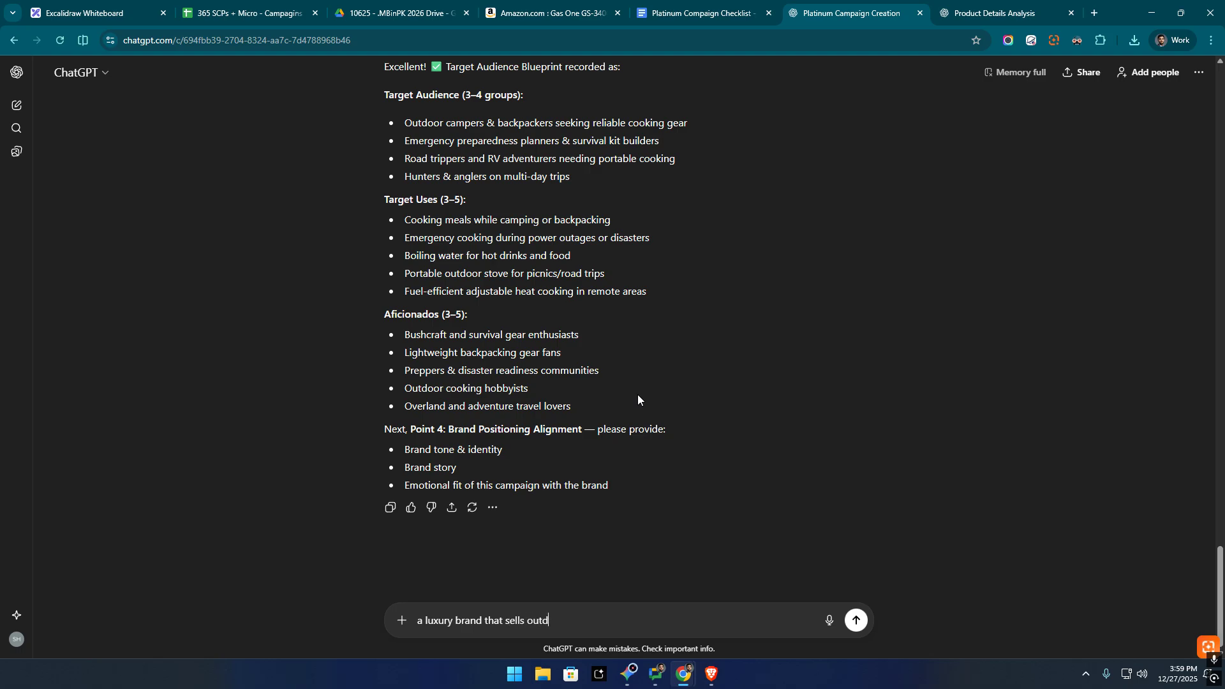
text(oorsmens and ncamping realted pri)
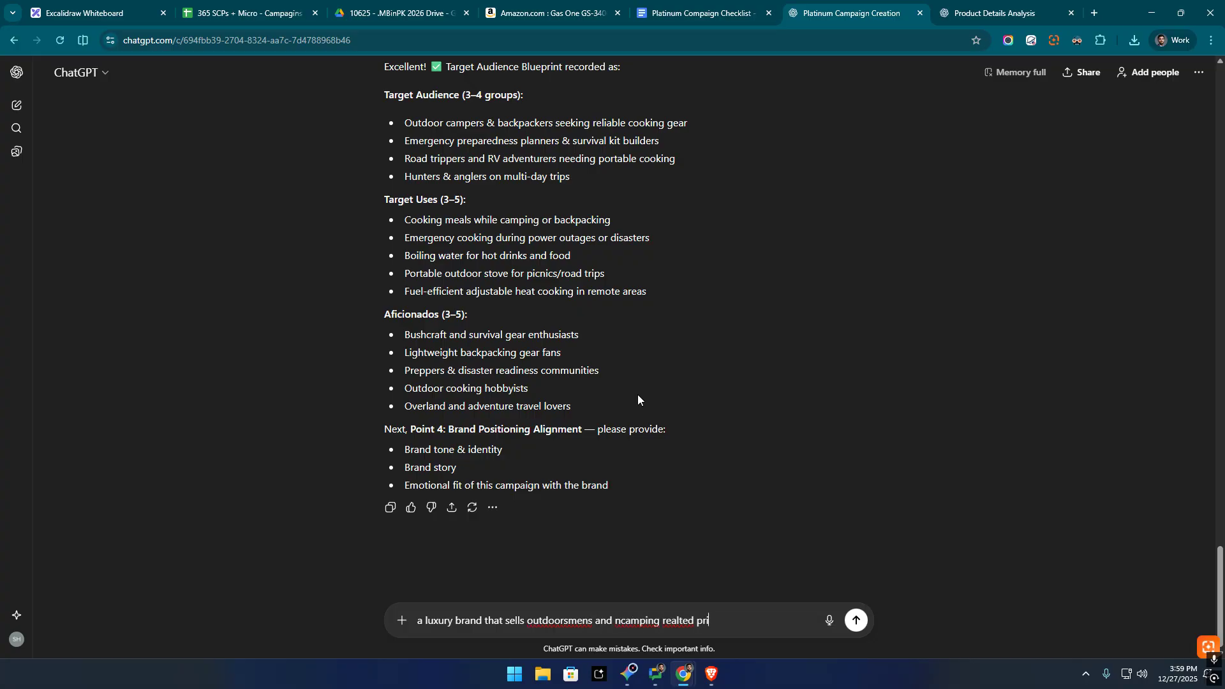
text(muim and usefull stuff)
key(Return)
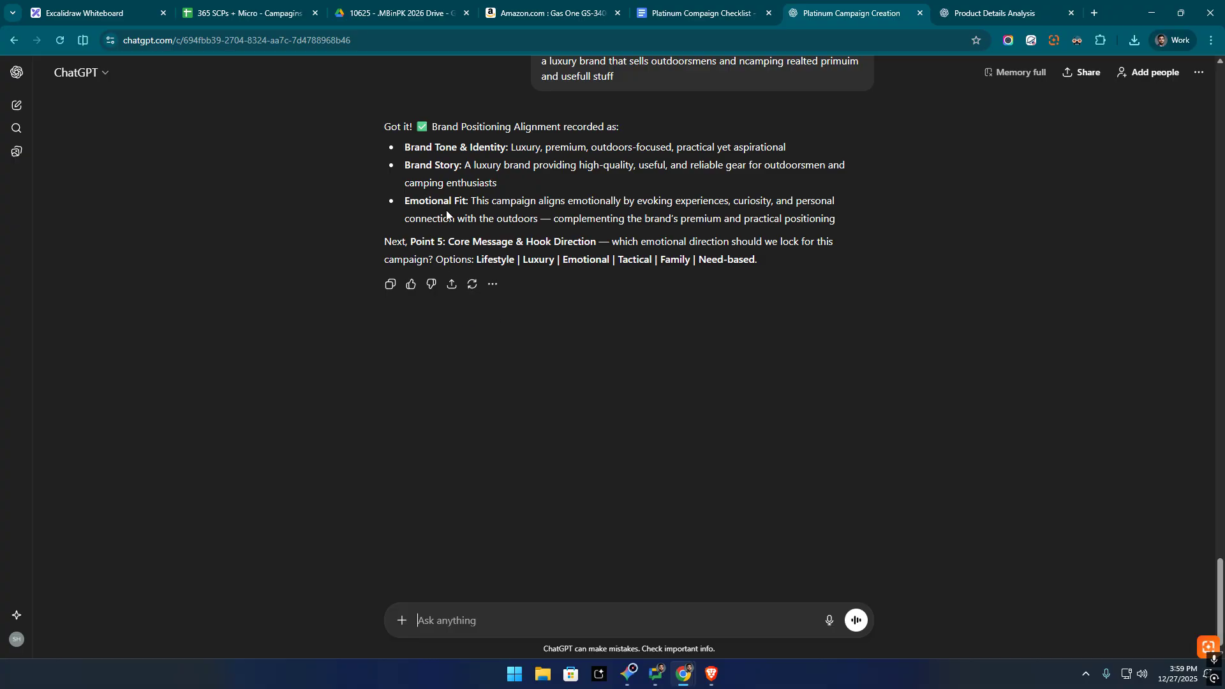
Copy the P5 Core Message & Hook Direction command from the checklist and send it to ChatGPT as the Point 5 answer.
drag(384, 242, 776, 237)
click(775, 238)
click(704, 12)
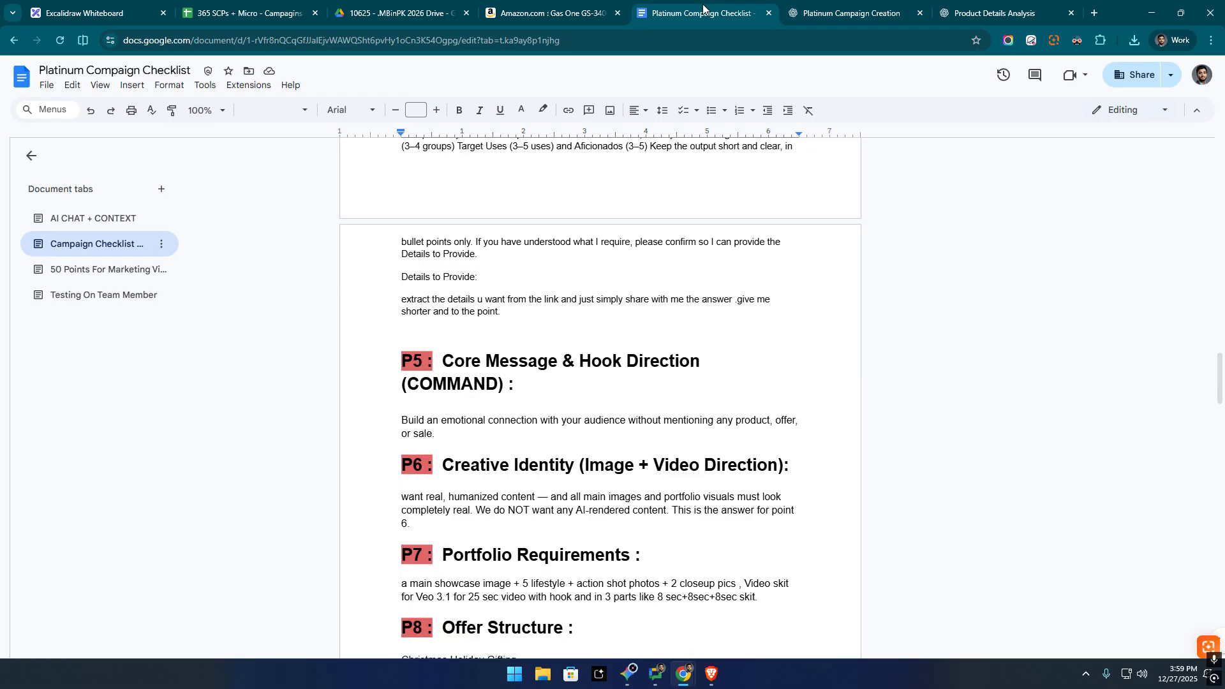
scroll(504, 434, down, 2)
triple_click(404, 293)
key(ctrl+c)
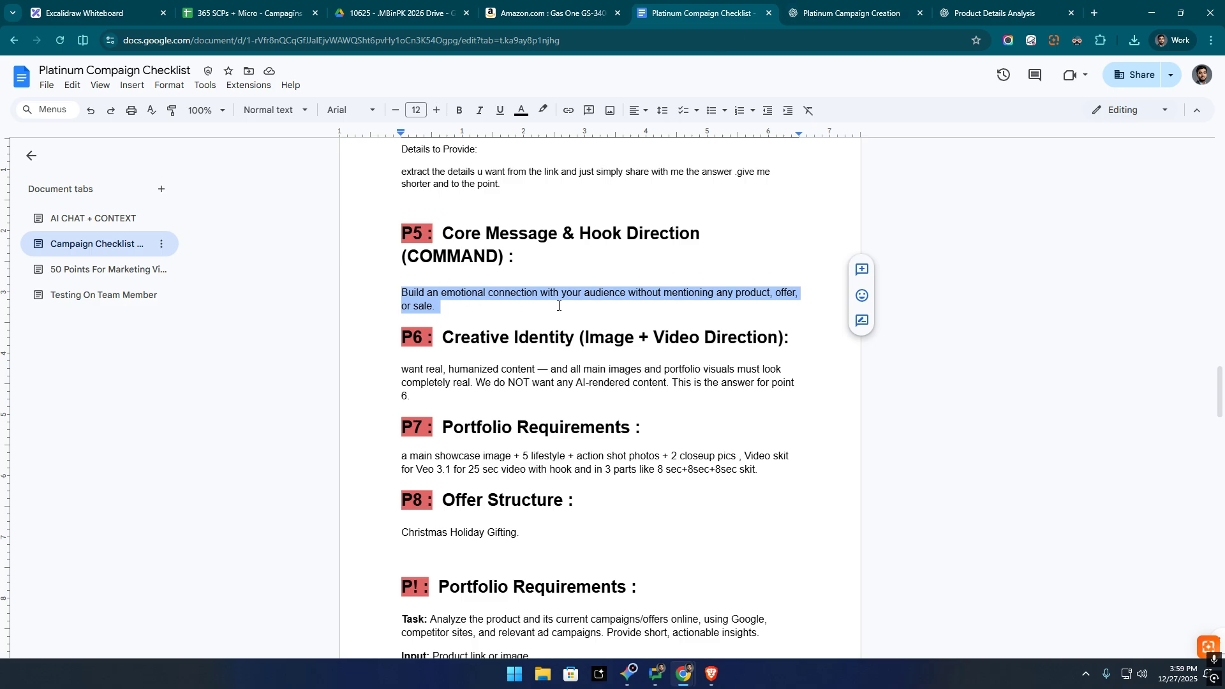
key(ctrl+Tab)
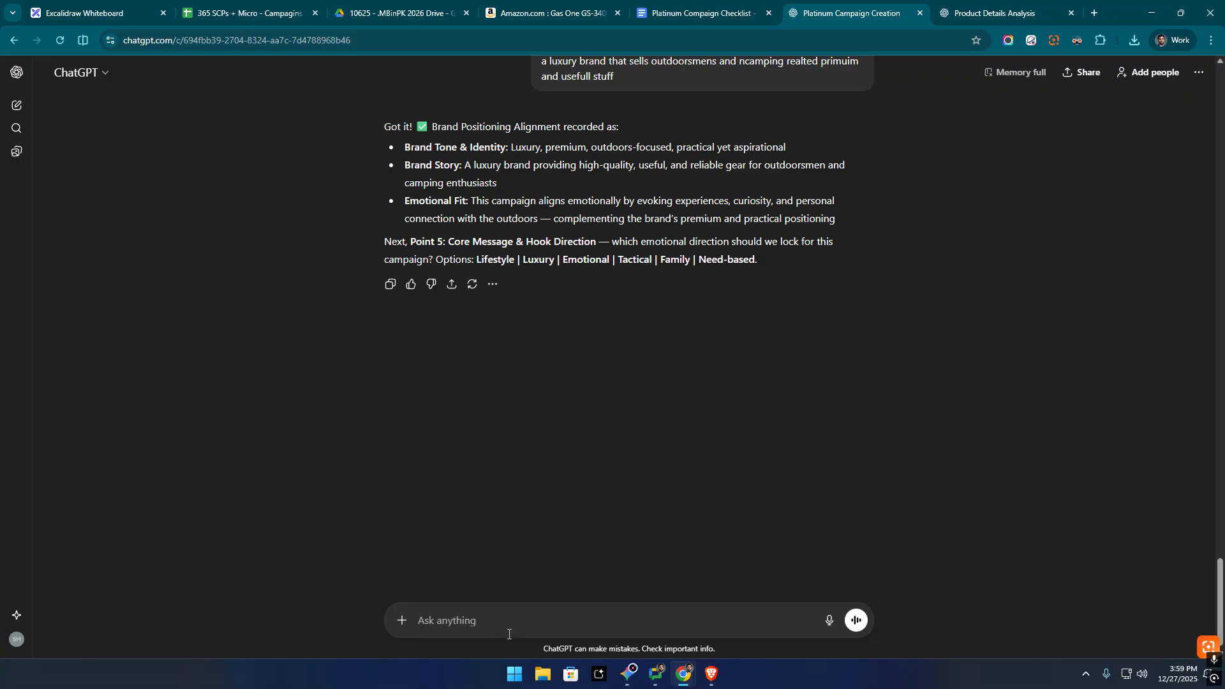
key(ctrl+v)
key(Return)
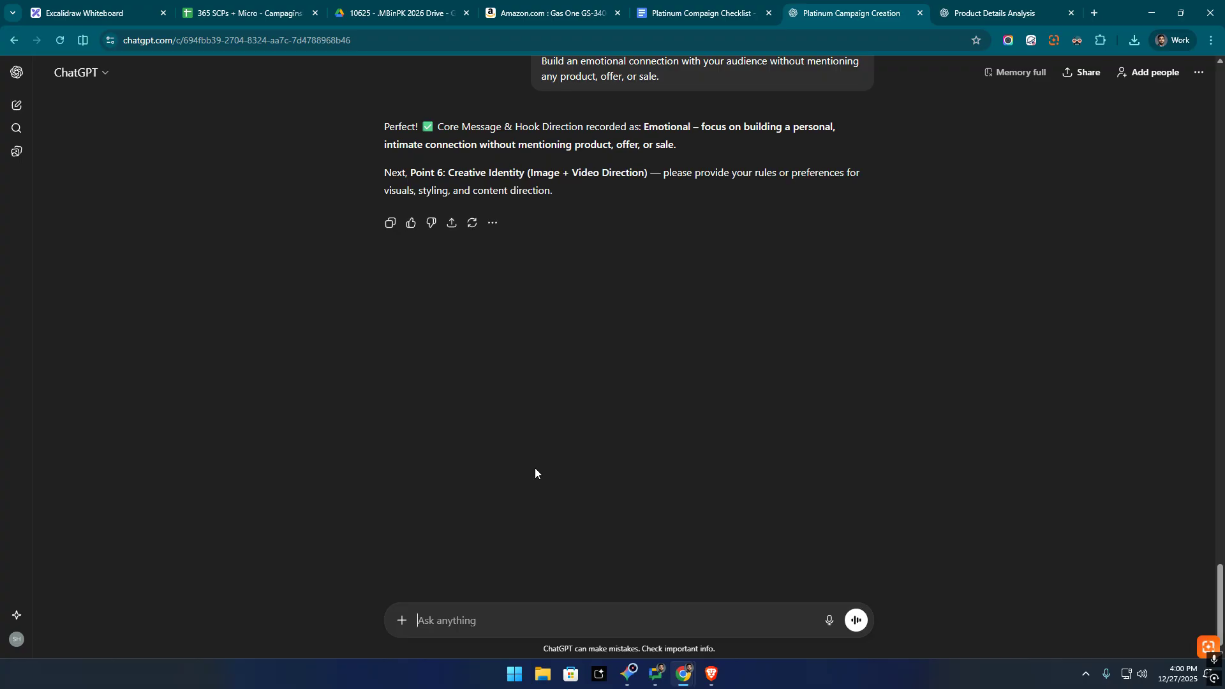
Copy the P6 Creative Identity text about real, humanized content from the checklist and send it to ChatGPT as the Point 6 answer.
click(721, 3)
click(849, 7)
click(721, 4)
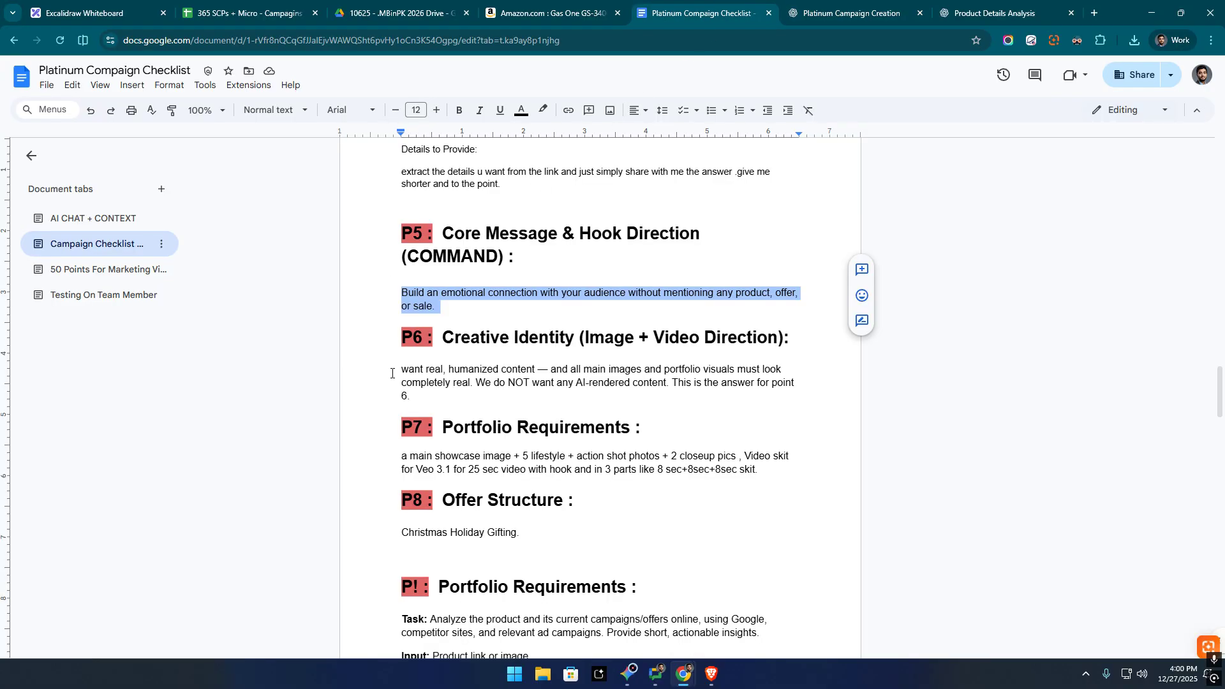
triple_click(392, 373)
key(ctrl+c)
key(ctrl+Tab)
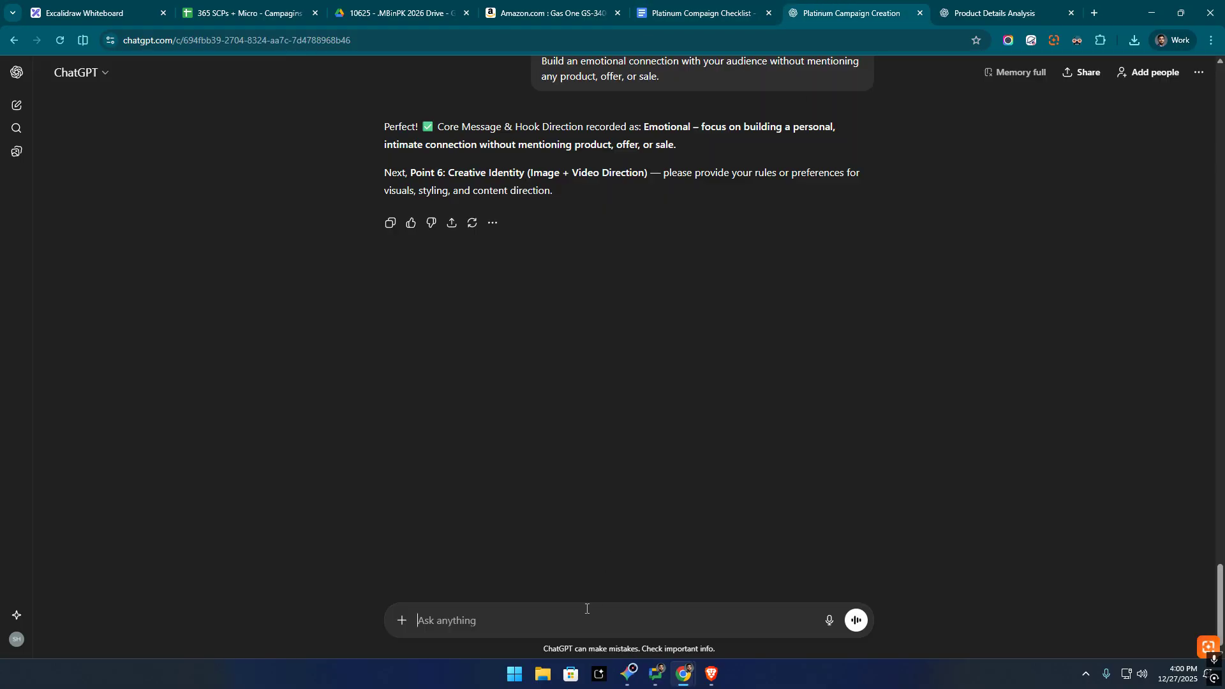
key(ctrl+v)
key(Return)
Copy the P7 Portfolio Requirements text on showcase, lifestyle and closeup images and the Veo 3.1 skit, and send it as the Point 7 answer.
key(ctrl+shift+Tab)
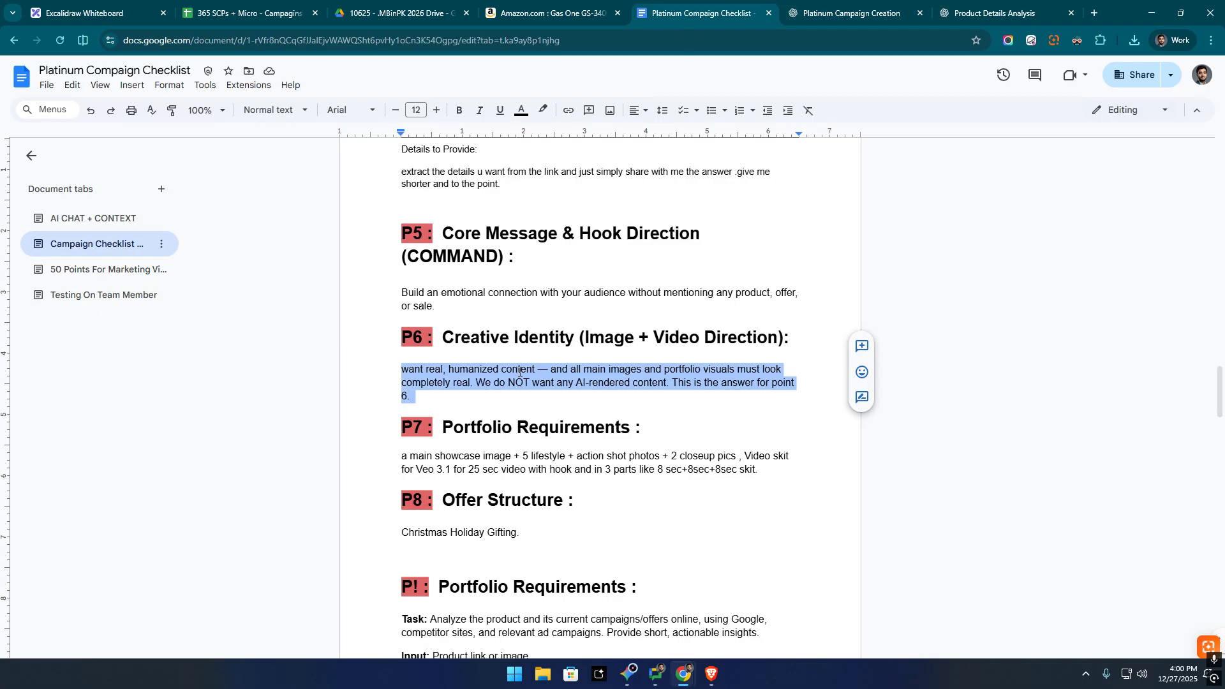
drag(403, 455, 789, 478)
key(ctrl+c)
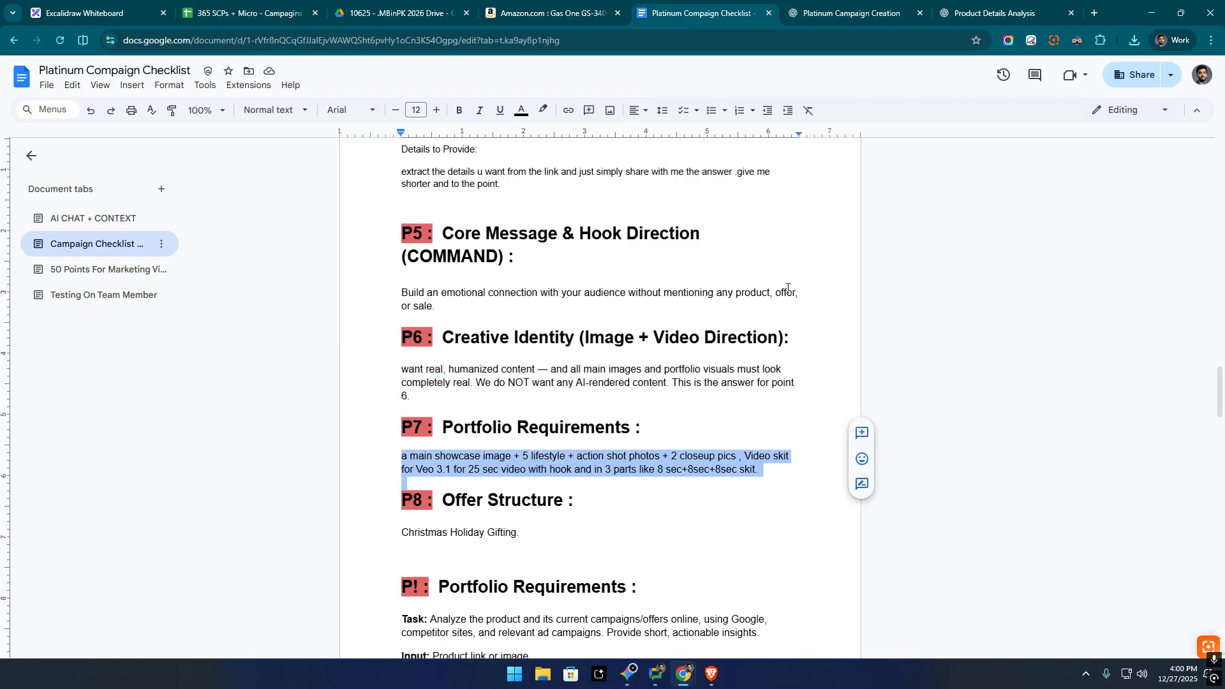
key(ctrl+Tab)
key(ctrl+v)
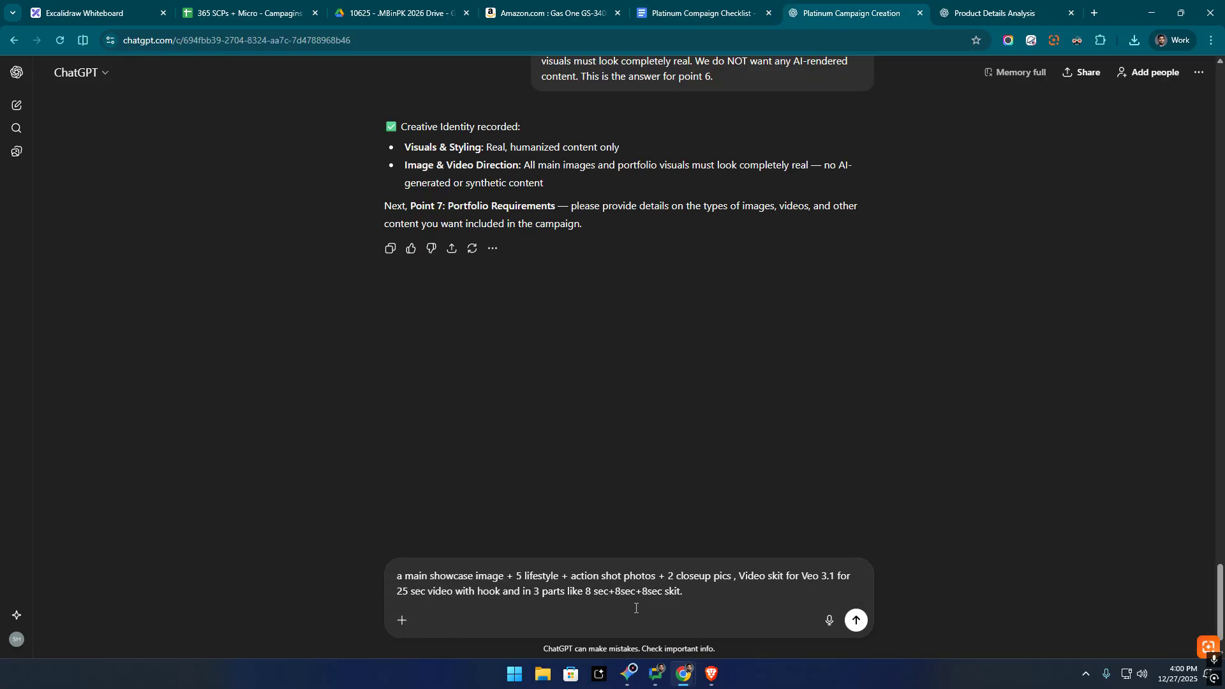
key(Return)
Review ChatGPT's Point 7 request against the submitted portfolio requirements, and check the P8 Offer Structure entry in the checklist.
key(ctrl+shift+Tab)
scroll(435, 420, down, 2)
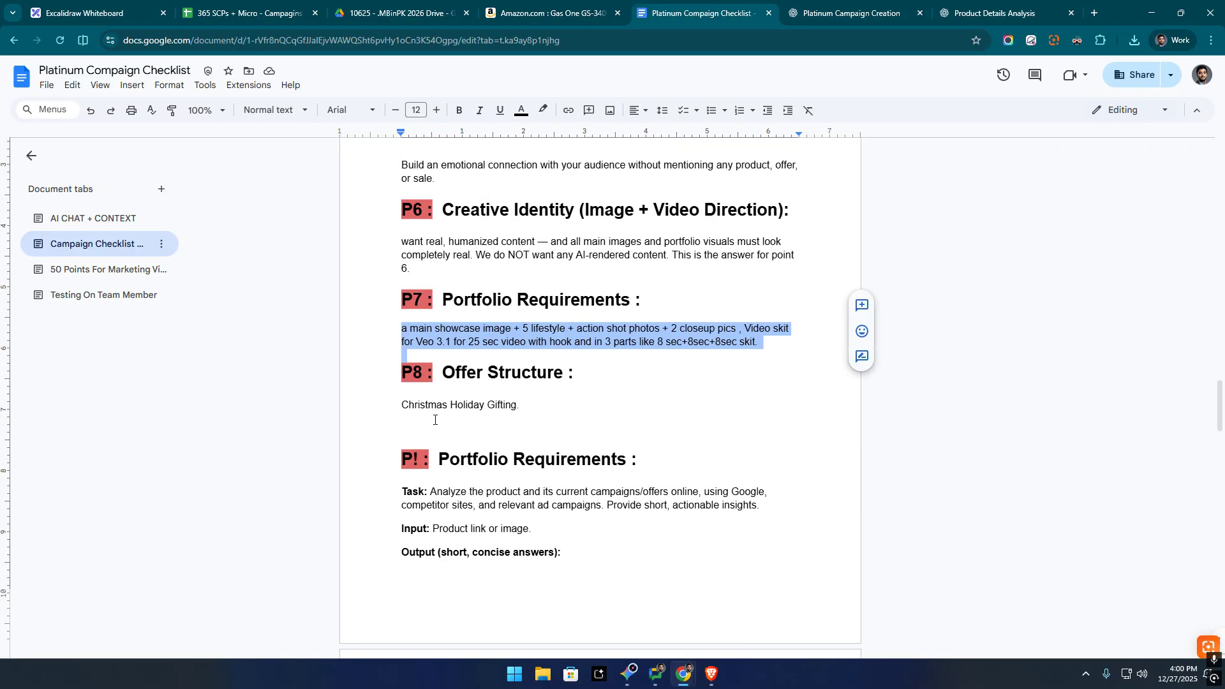
click(808, 8)
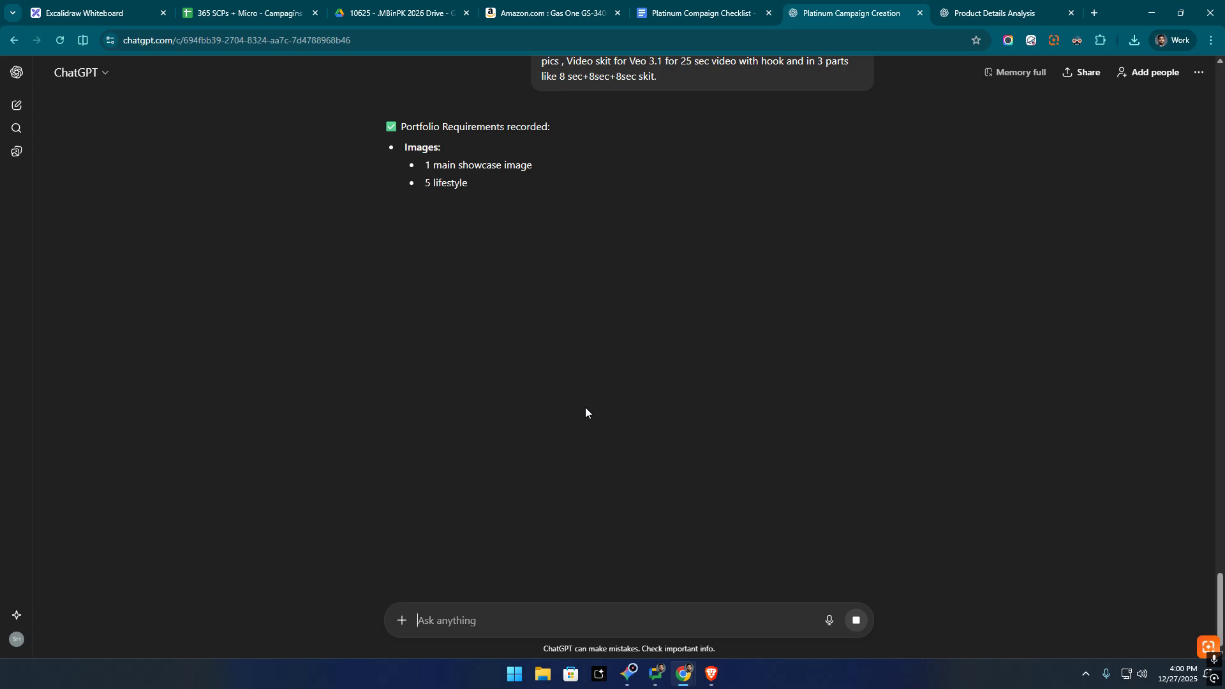
scroll(585, 407, up, 3)
scroll(476, 240, up, 3)
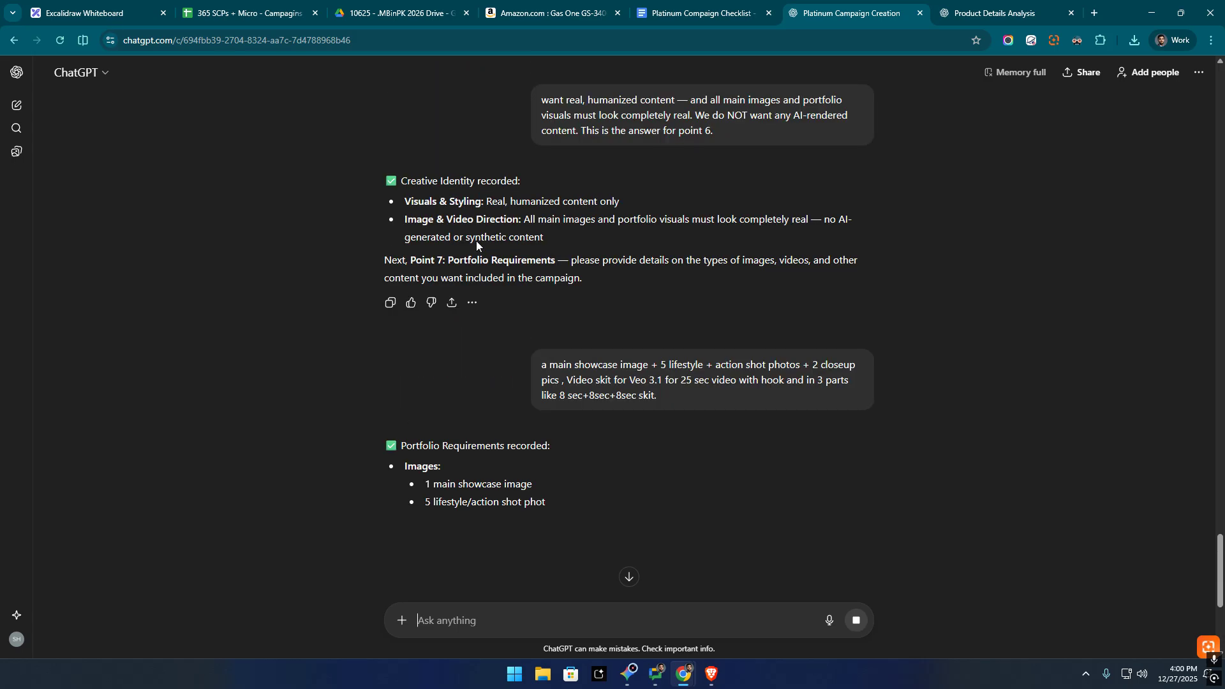
drag(445, 260, 570, 261)
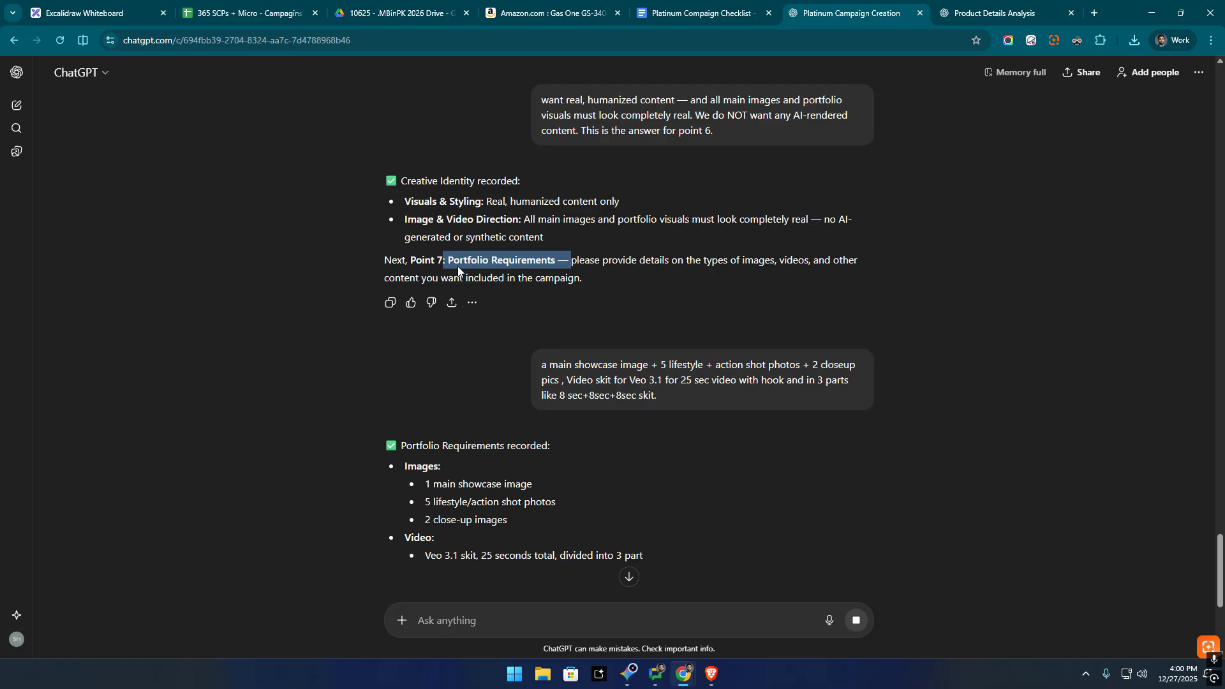
drag(368, 266, 584, 282)
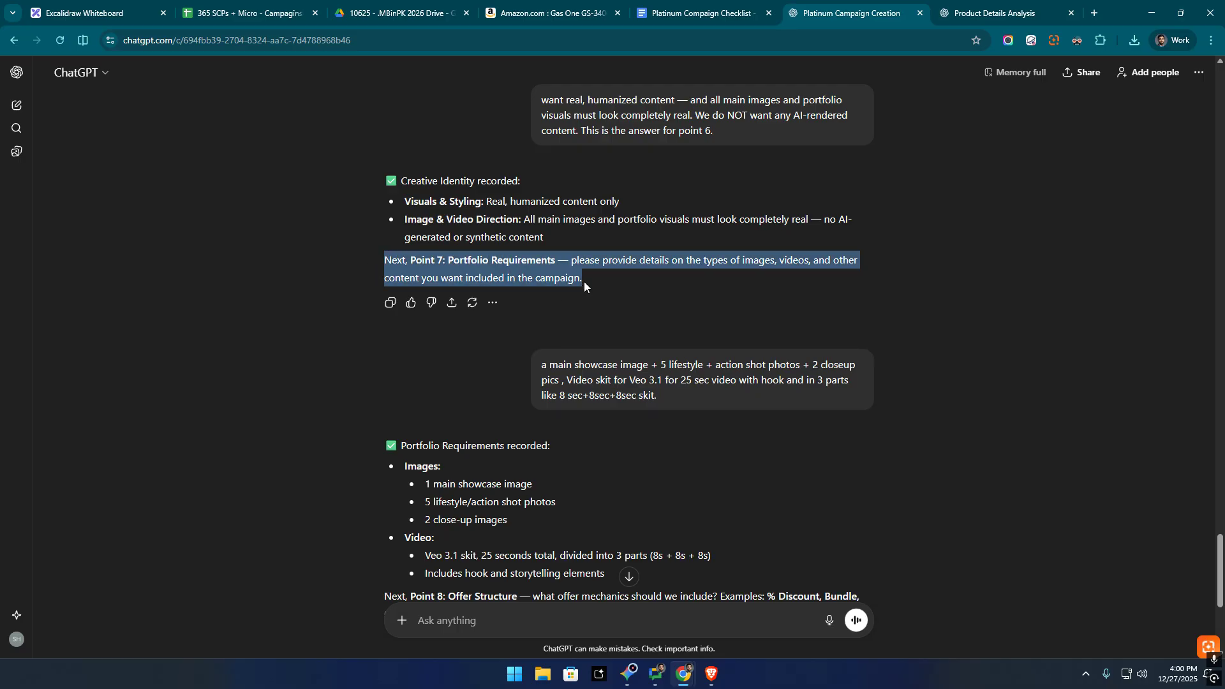
click(584, 281)
drag(541, 381, 811, 365)
click(713, 364)
click(849, 369)
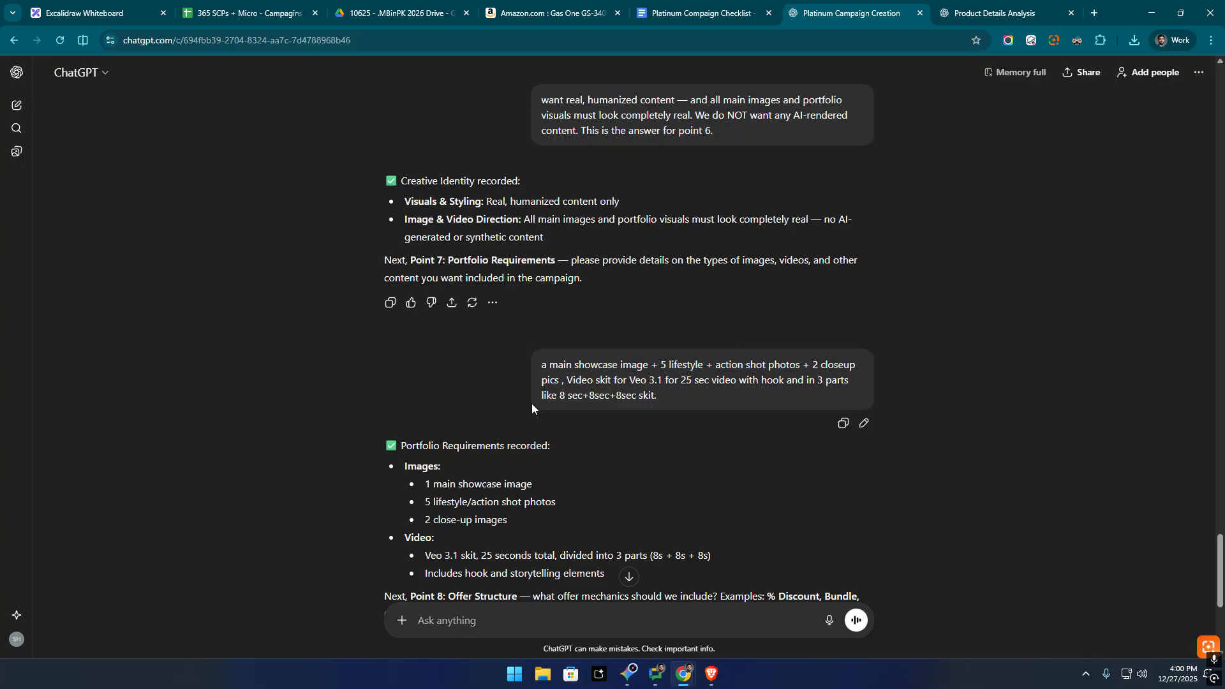
drag(541, 380, 694, 395)
click(694, 395)
scroll(695, 395, down, 5)
click(684, 10)
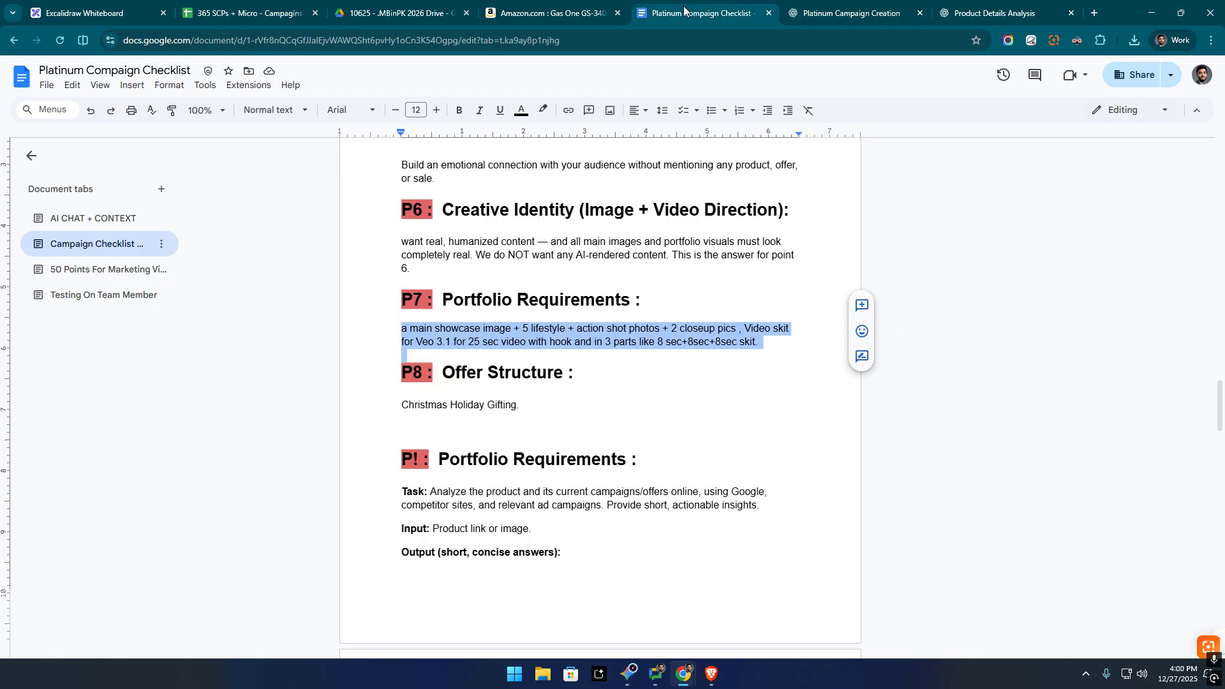
Check the P8 Offer Structure entry in the checklist, and send ChatGPT "New Year Holiday Gifting" as the Point 8 answer.
click(555, 370)
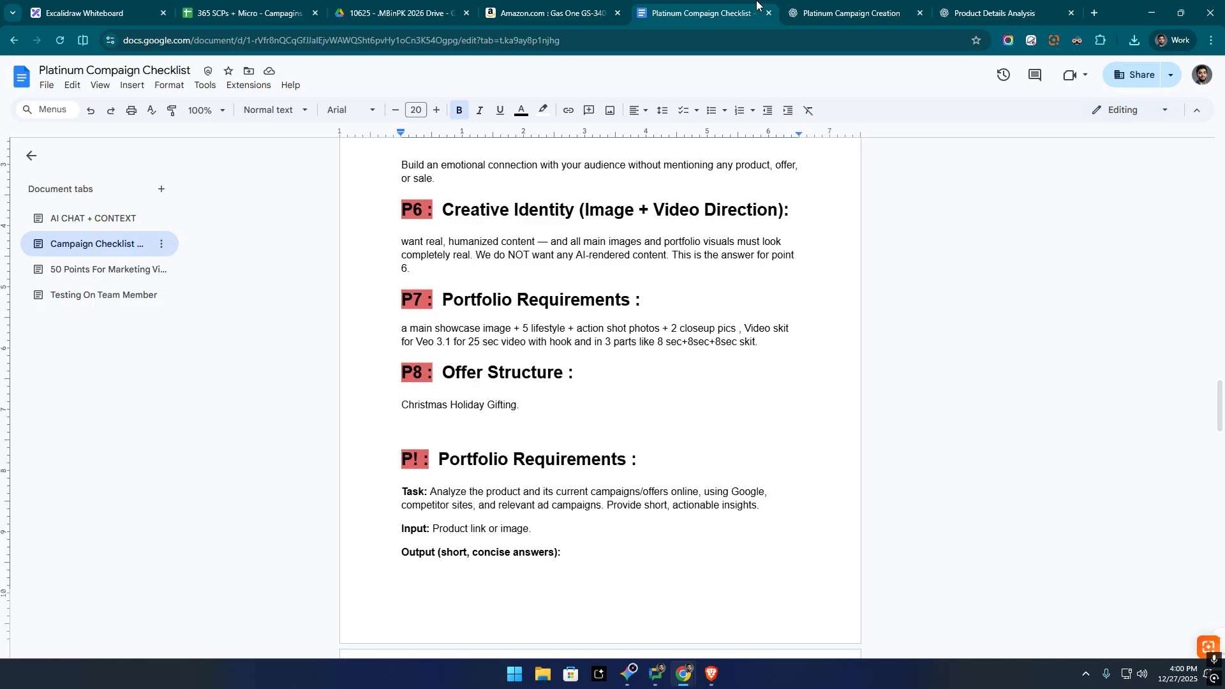
key(ctrl+Tab)
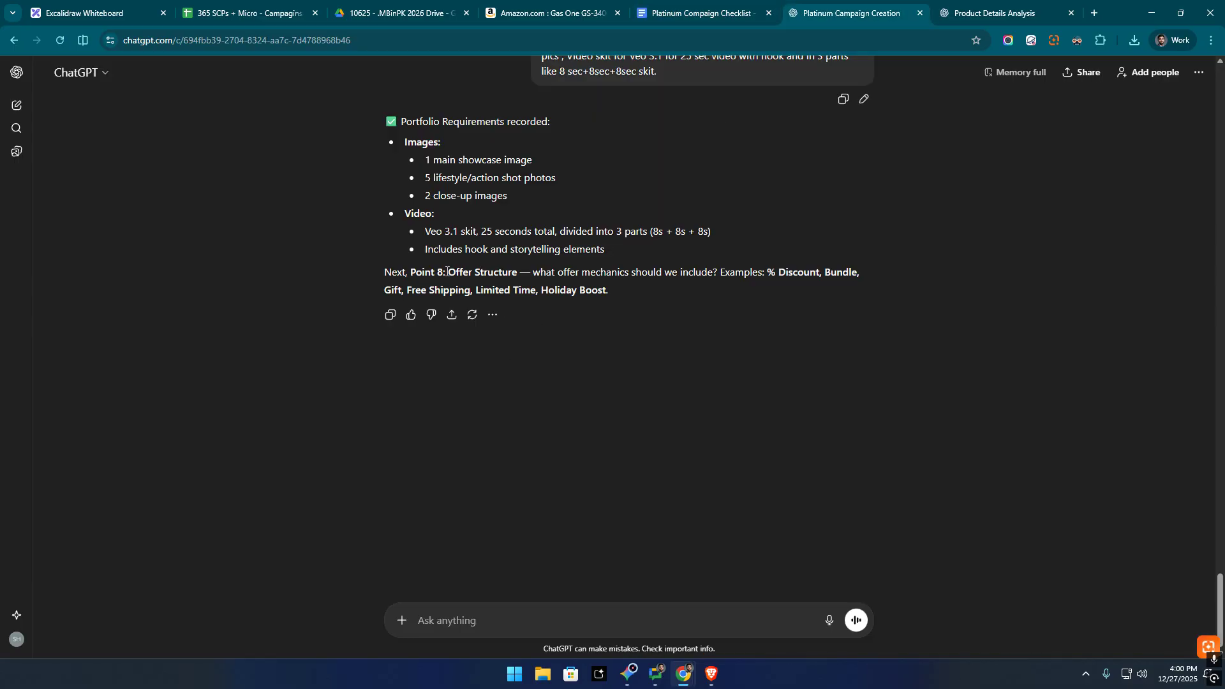
click(718, 5)
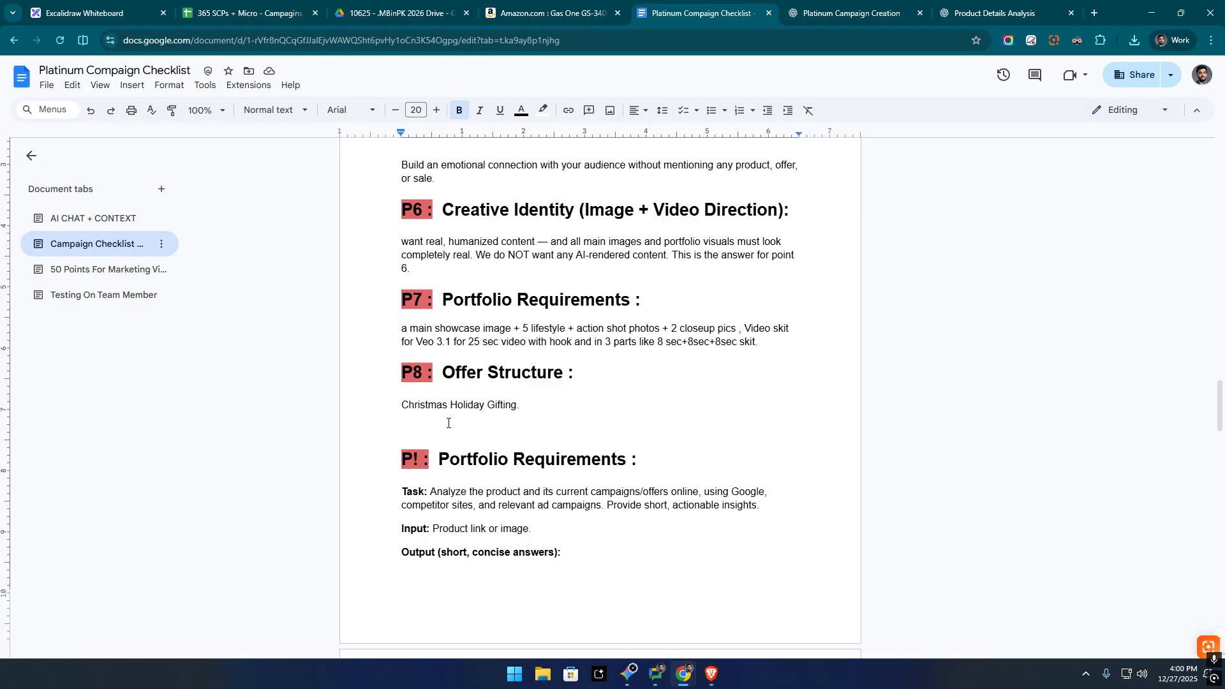
drag(394, 407, 558, 413)
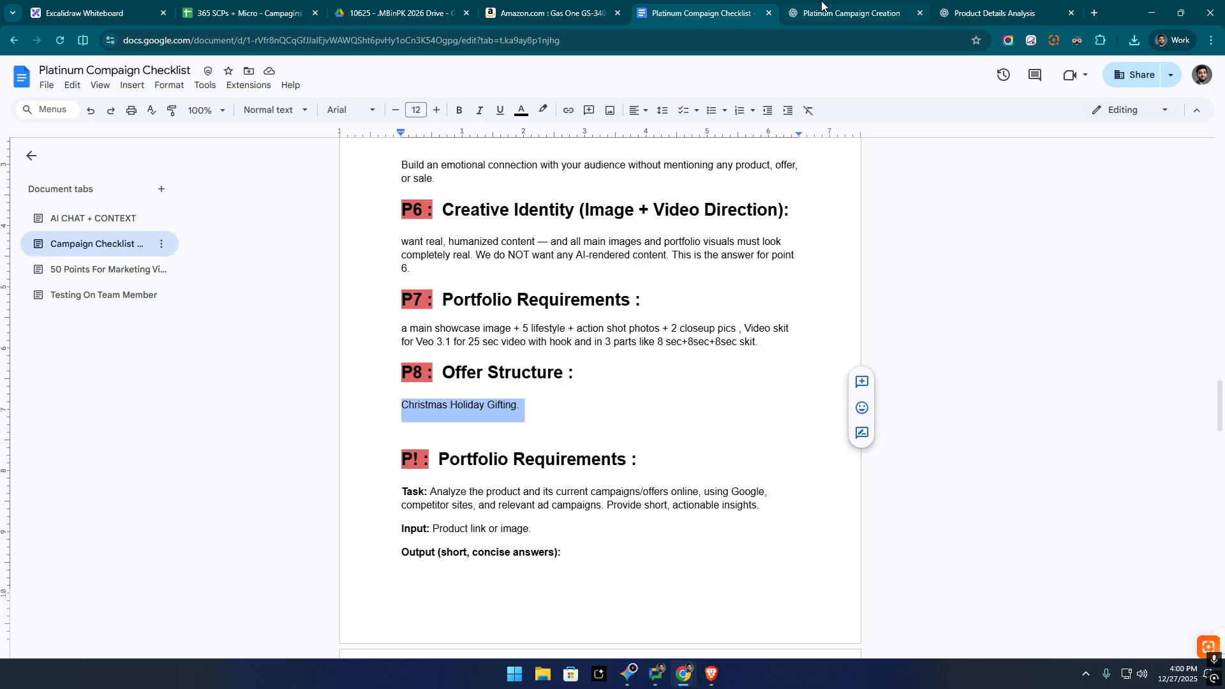
click(813, 18)
click(1173, 683)
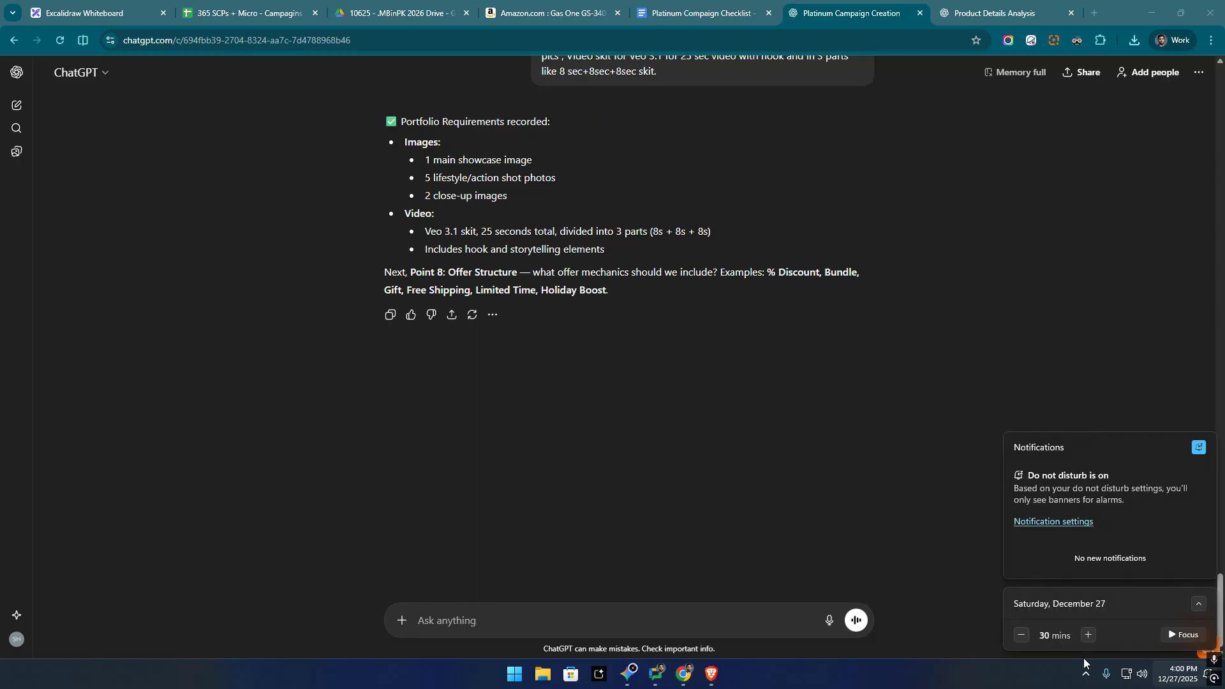
click(673, 493)
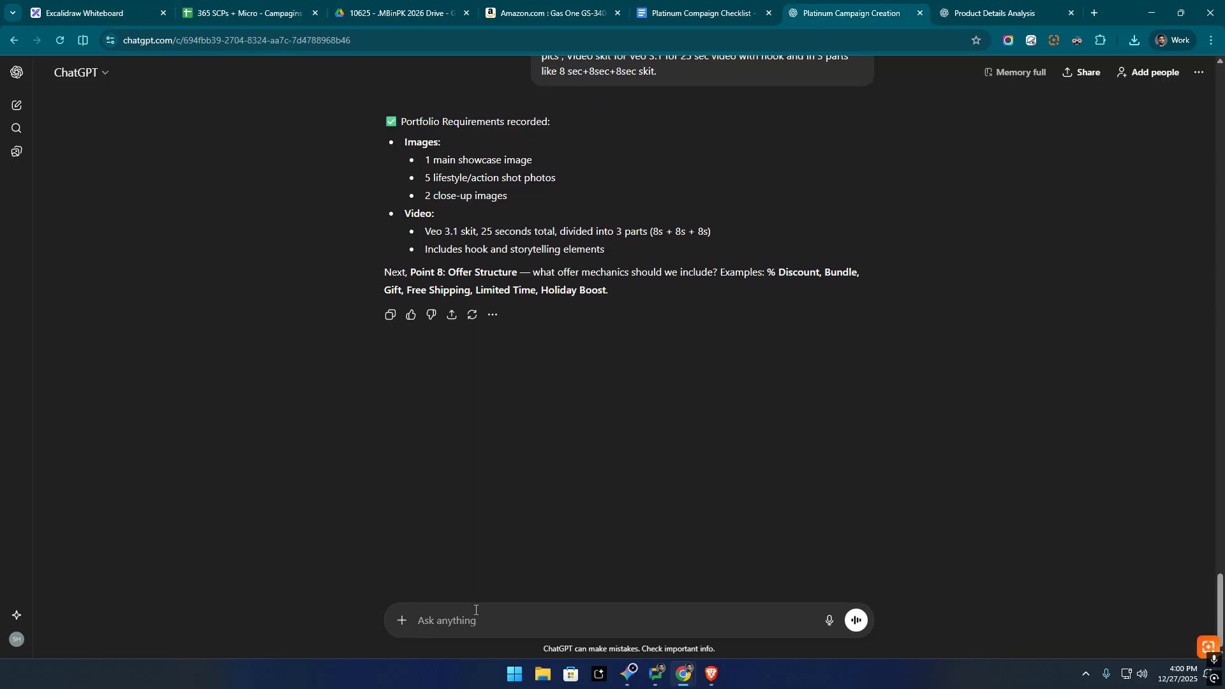
text(Nea)
text( Yea)
text(r Holiday Gi)
text(fting)
key(Return)
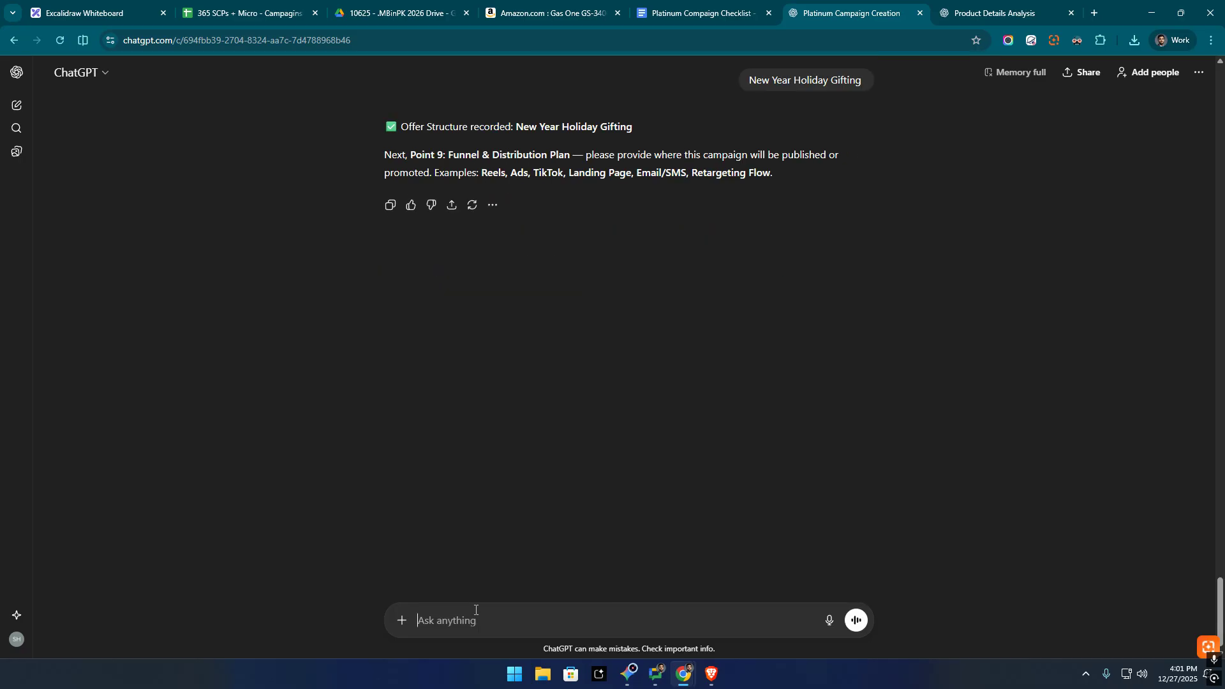
Copy "Landing Page" from ChatGPT's Point 9 examples and send it as the Funnel & Distribution Plan answer.
scroll(556, 377, up, 5)
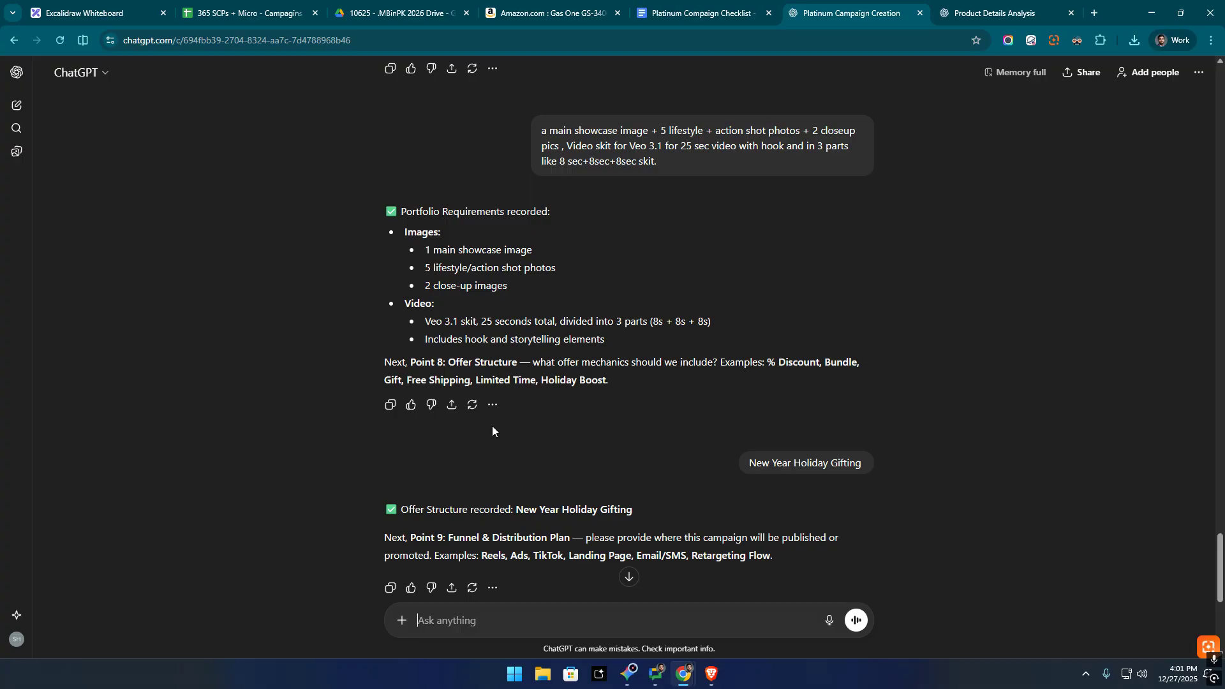
scroll(457, 485, down, 3)
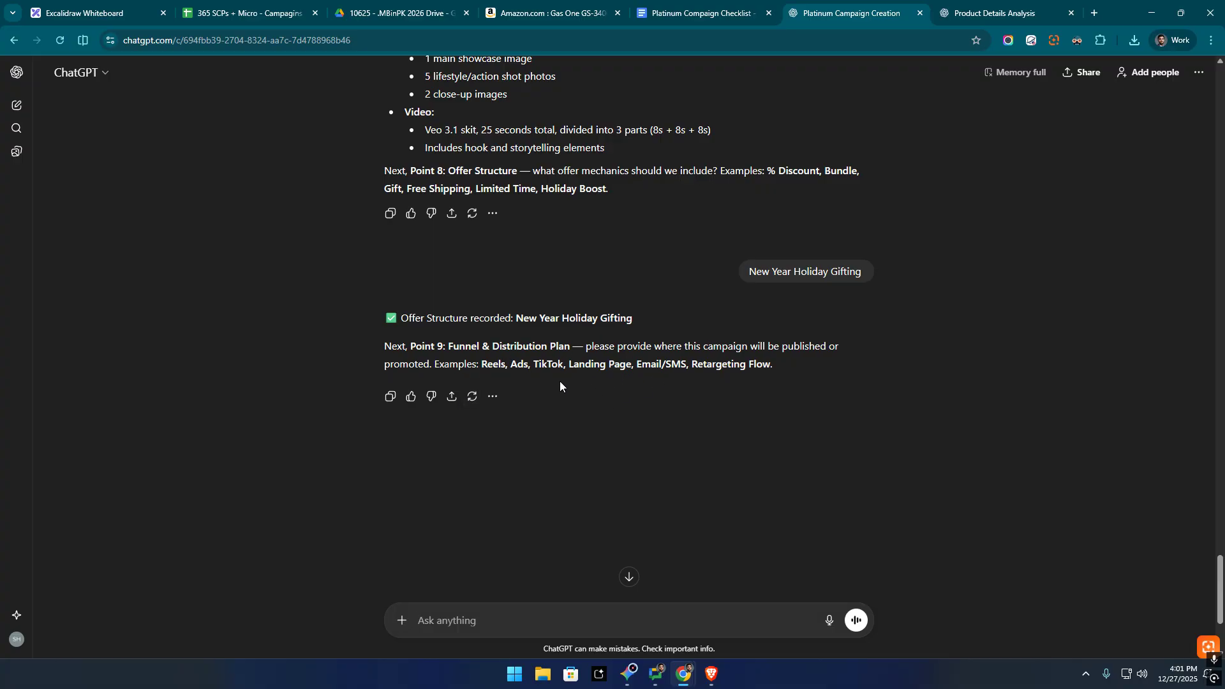
drag(621, 368, 633, 367)
key(ctrl+c)
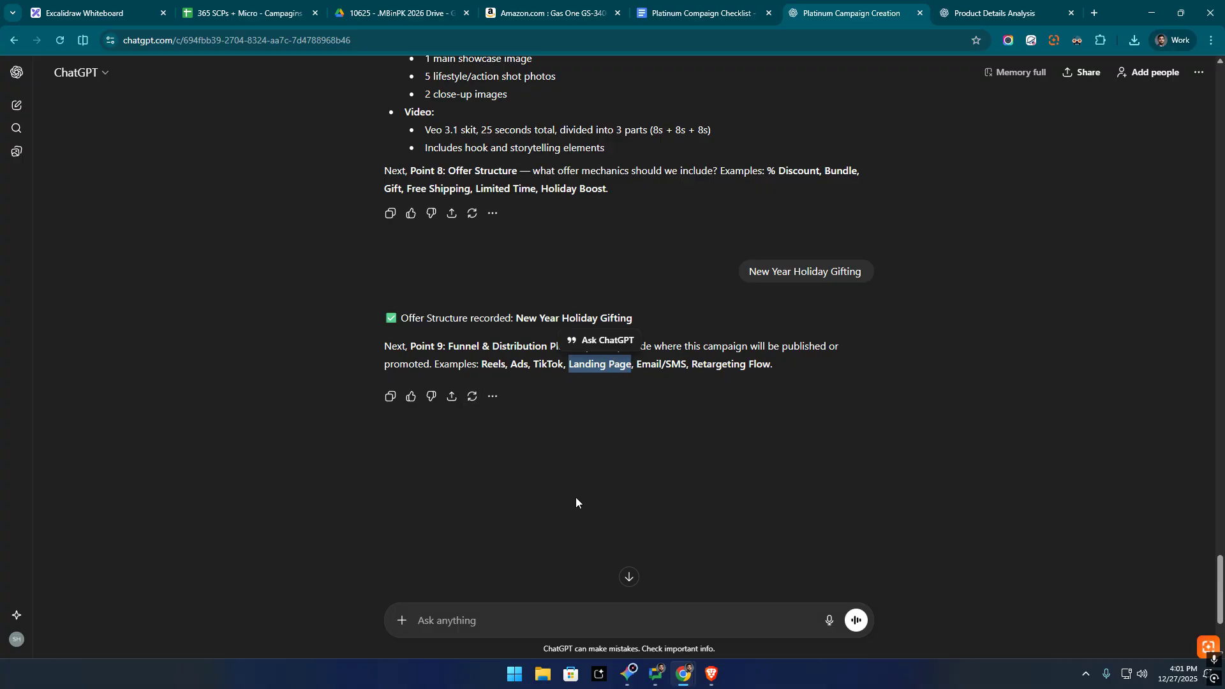
click(541, 631)
key(ctrl+v)
key(Return)
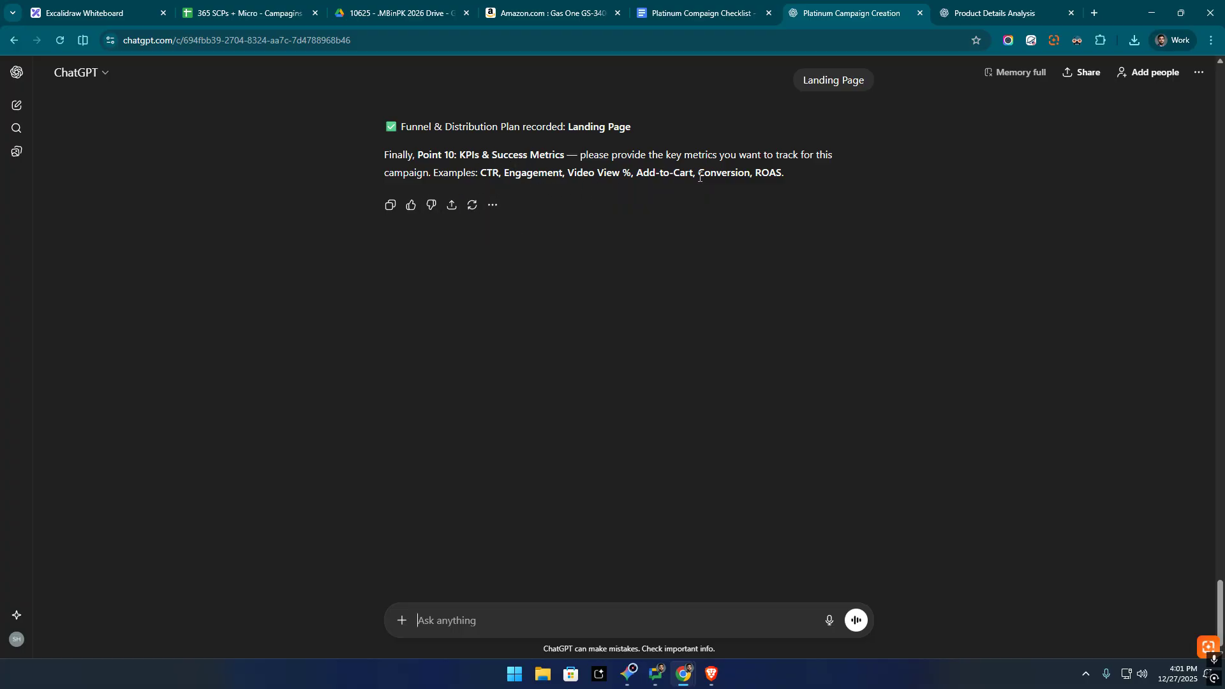
Send "Conversion, Engagement" to ChatGPT as the Point 10 KPIs & Success Metrics answer.
drag(698, 174, 742, 199)
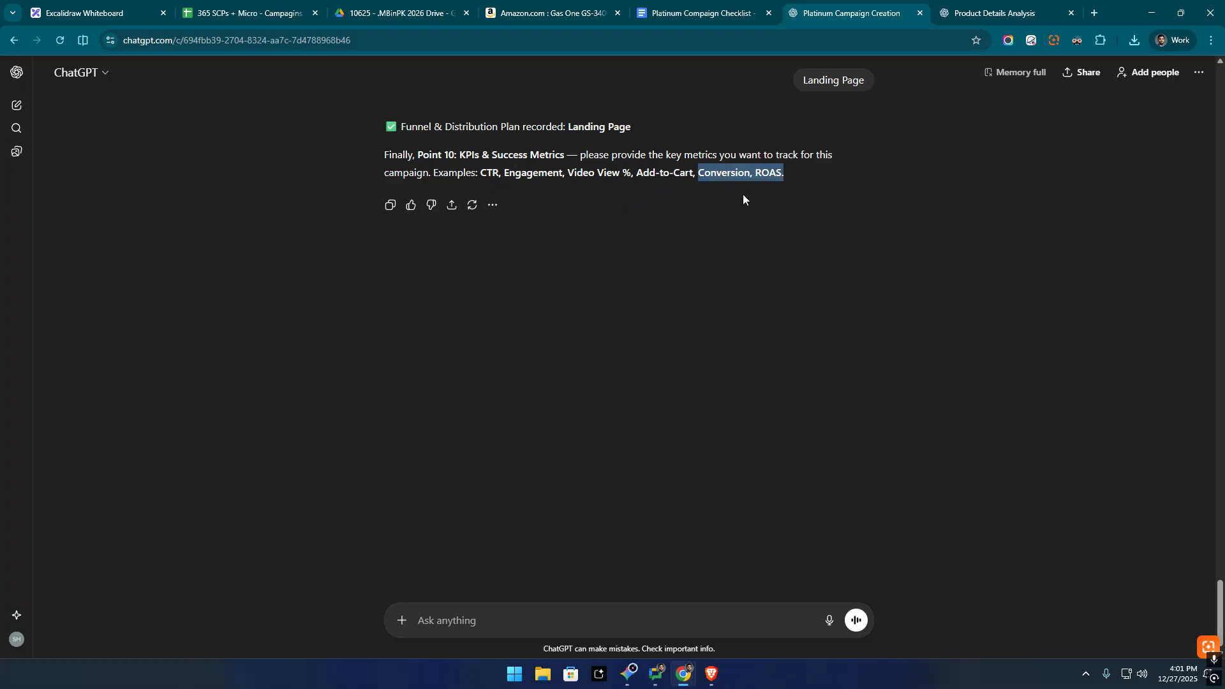
click(539, 610)
text(Conversion,)
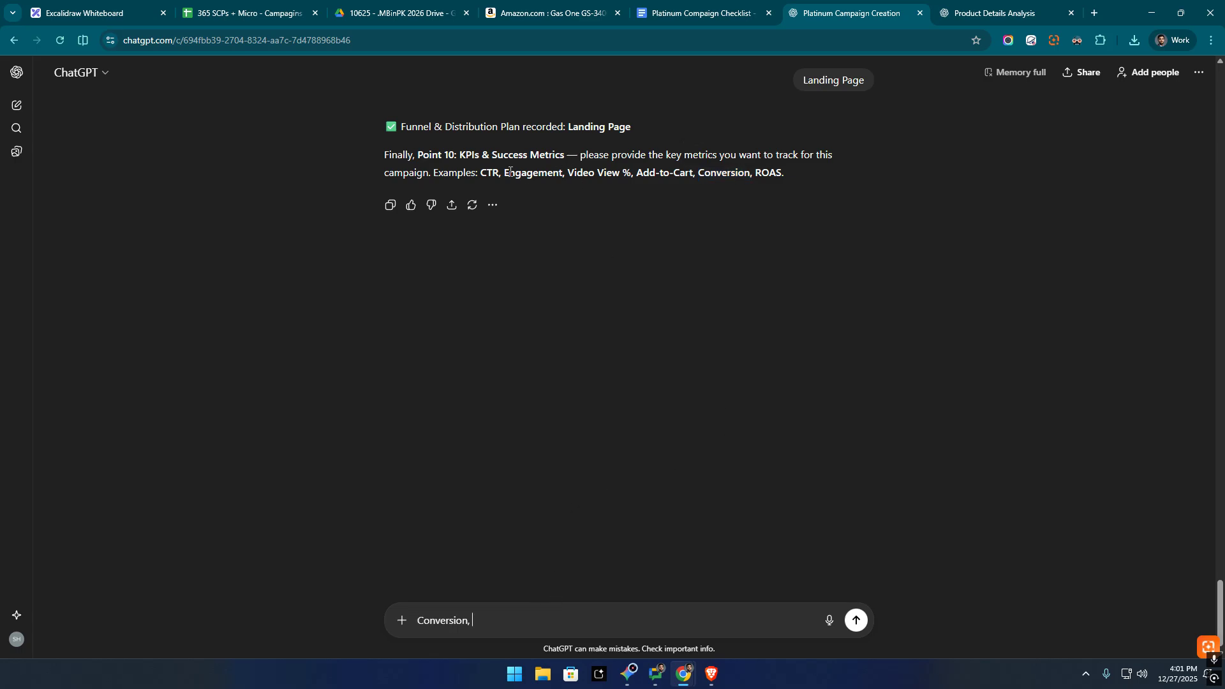
drag(504, 172, 564, 173)
key(ctrl+c)
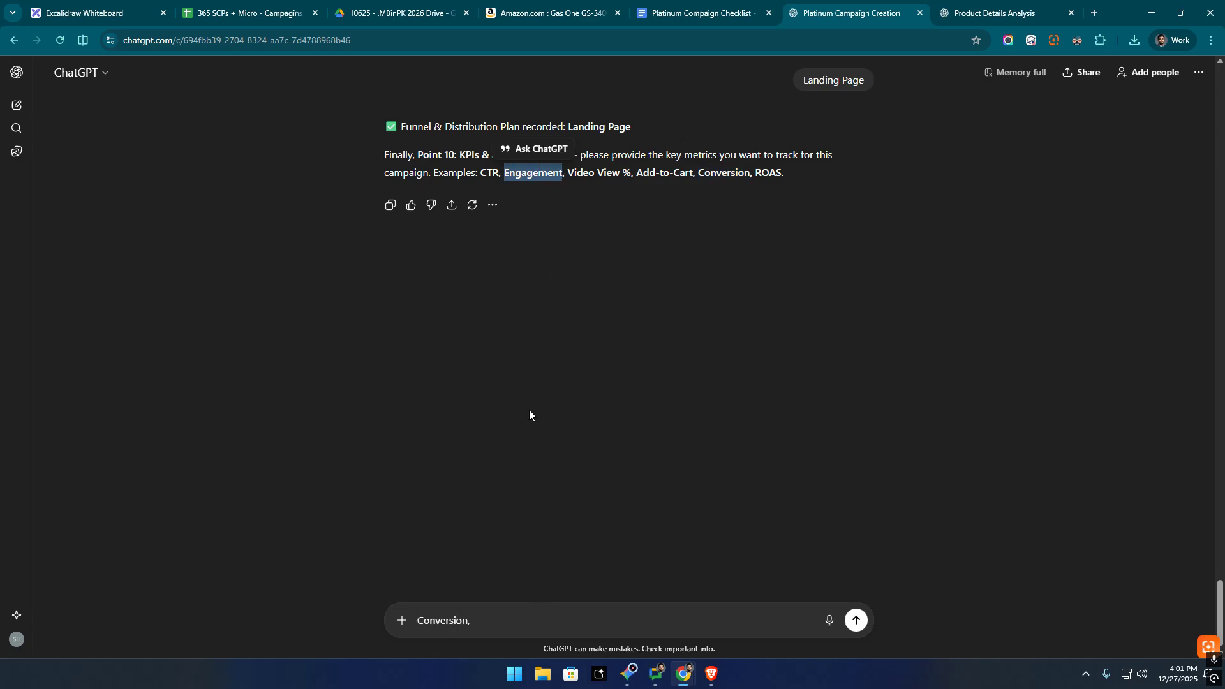
click(513, 607)
key(ctrl+v)
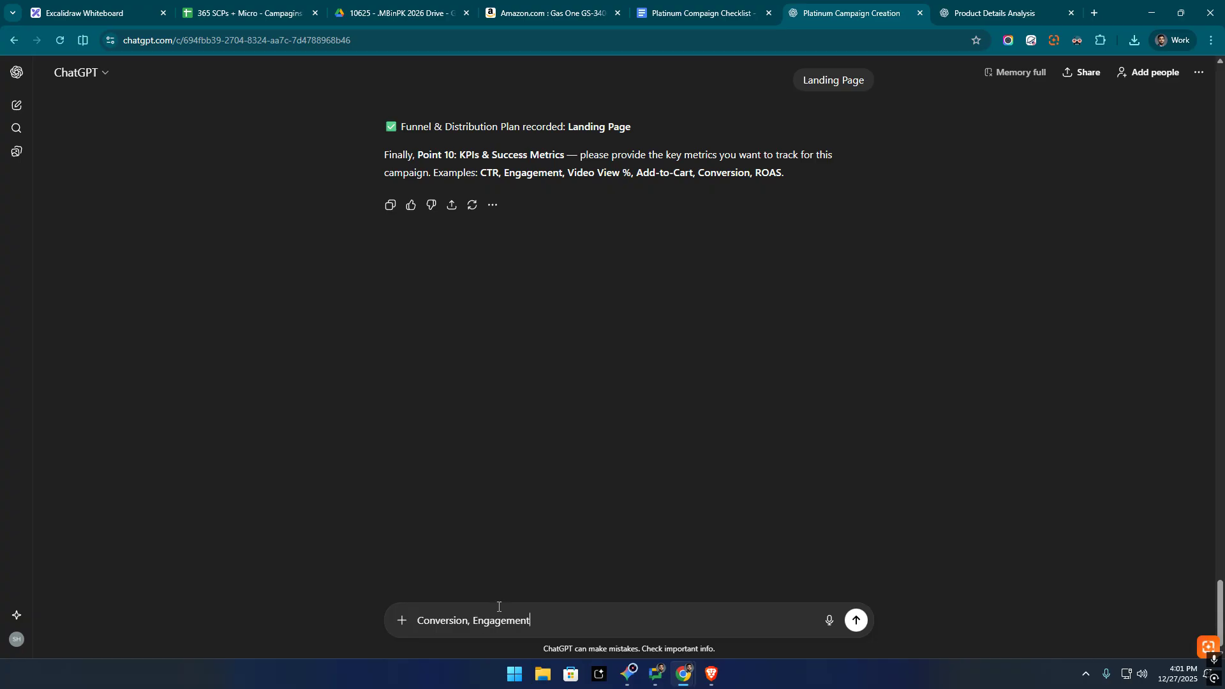
key(Return)
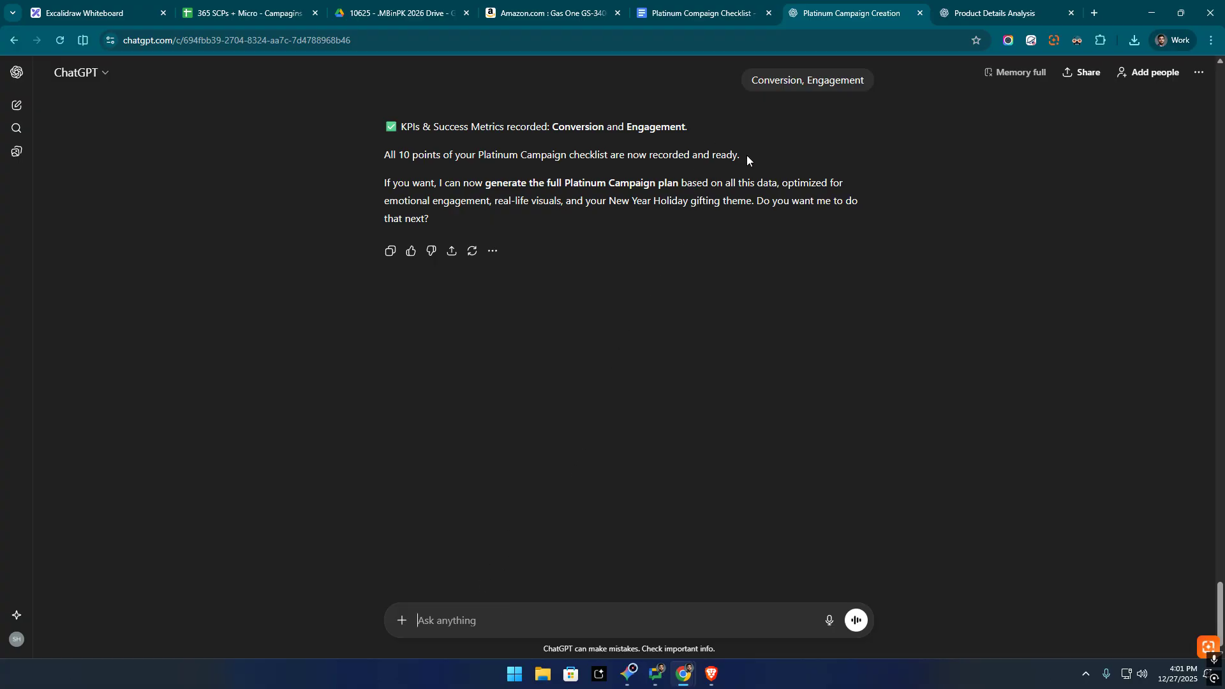
Read ChatGPT's reply on the ten checklist points and examine the Step 2 offer creation block on the Excalidraw whiteboard.
drag(746, 155, 440, 160)
click(369, 165)
triple_click(368, 163)
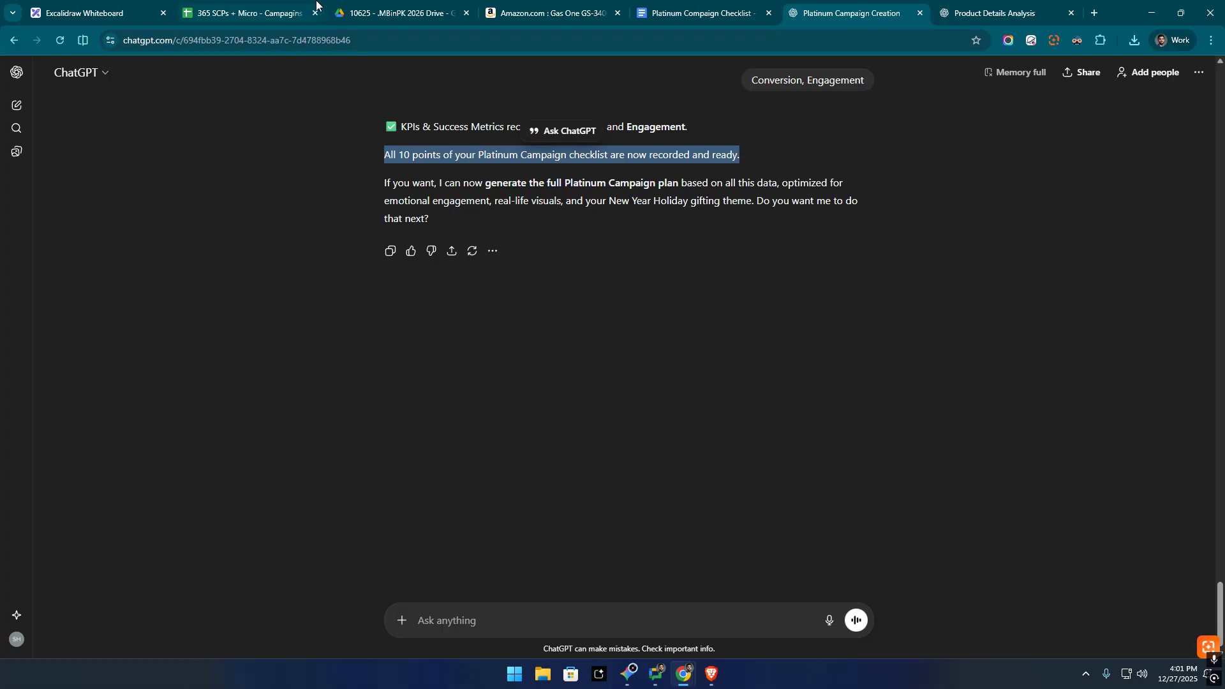
click(102, 9)
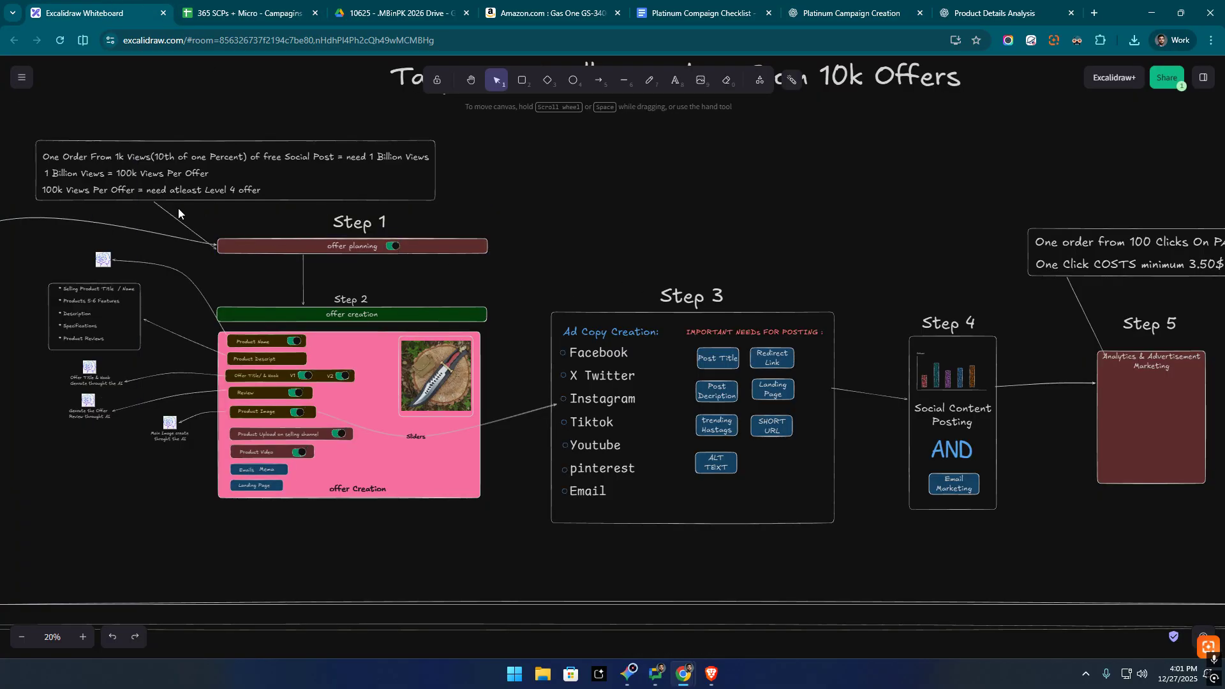
click(446, 247)
click(539, 271)
drag(201, 282, 536, 519)
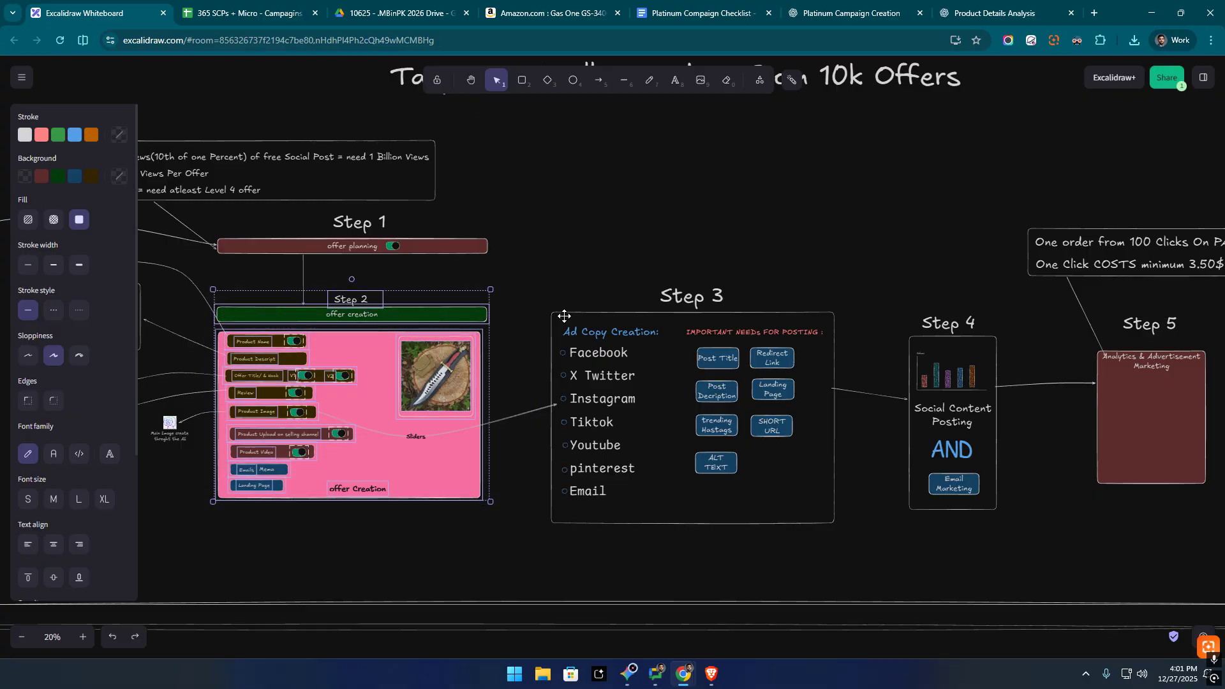
click(270, 345)
click(256, 345)
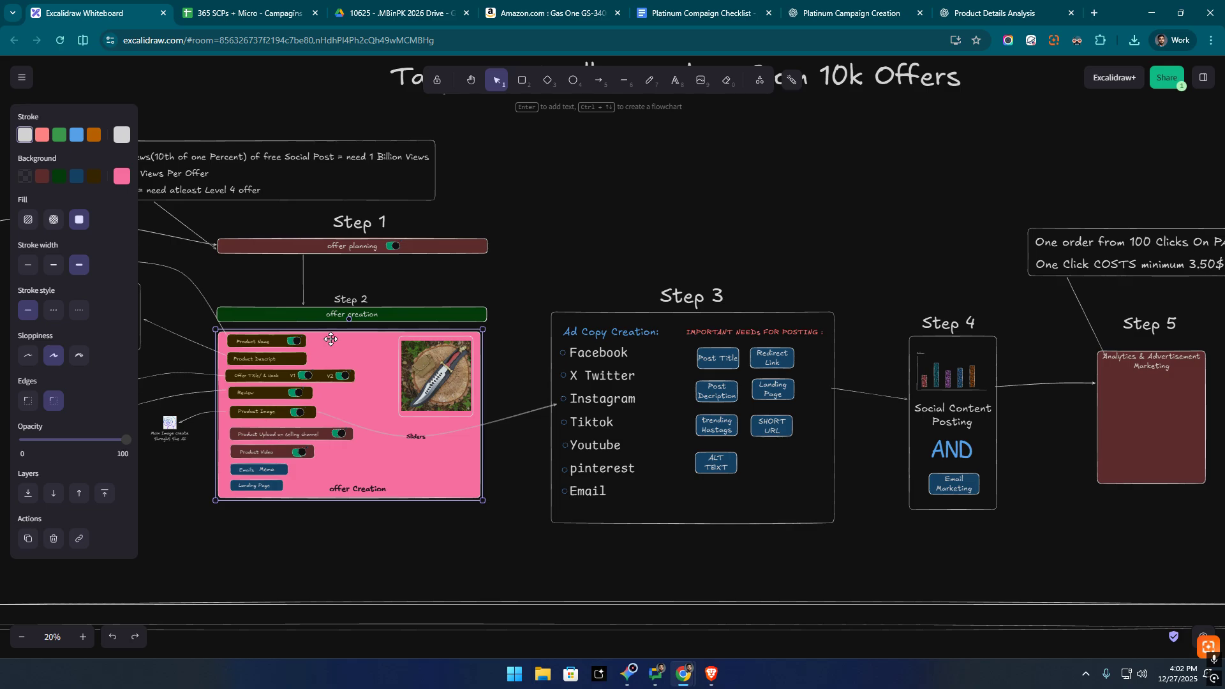
click(889, 8)
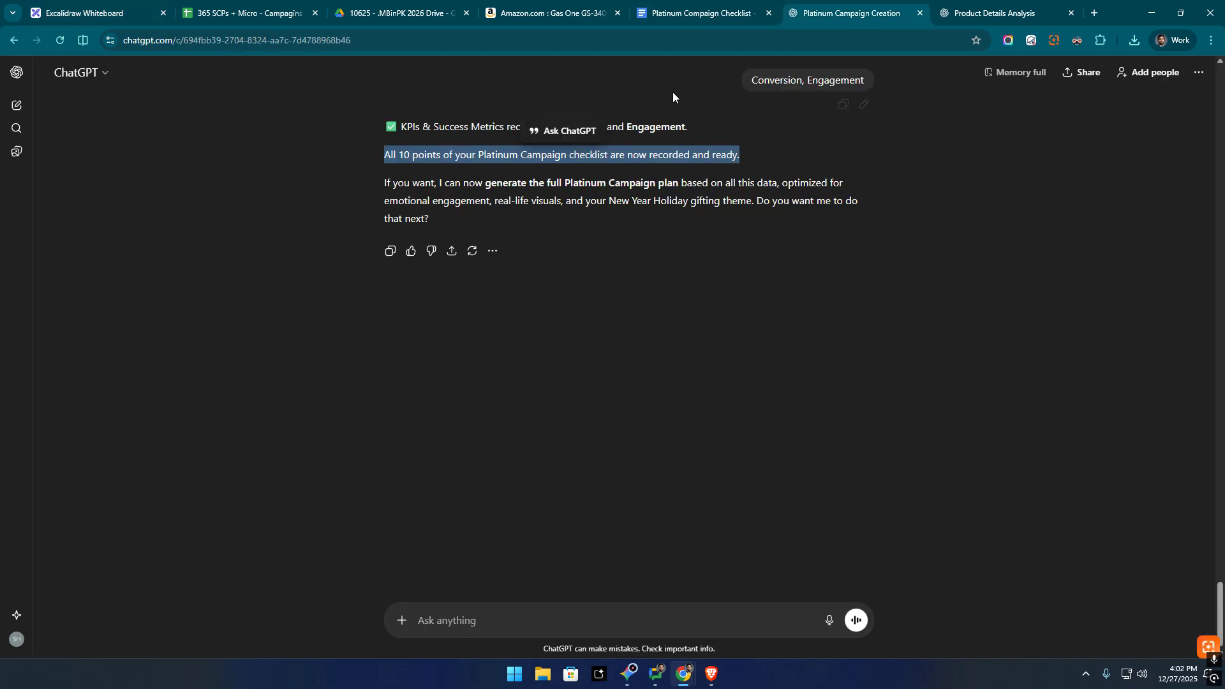
click(726, 255)
Copy the C3 prompt on the product link and top 10 hook + CTA combinations from the checklist into a ChatGPT message.
click(699, 4)
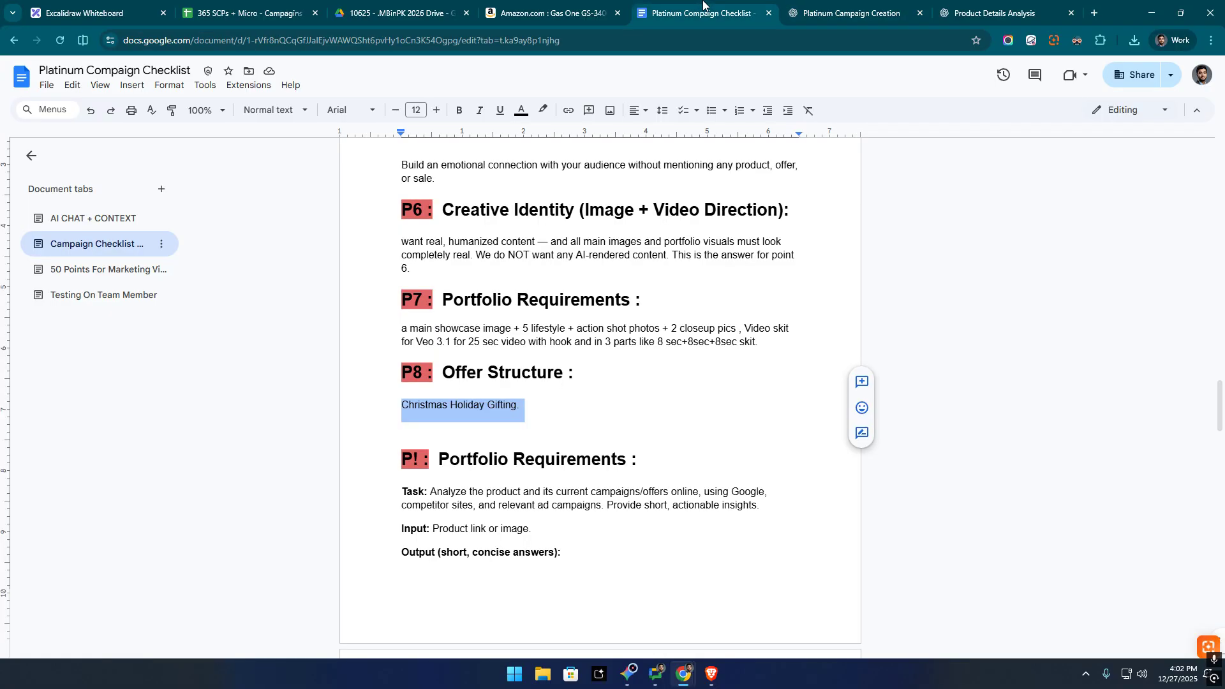
scroll(613, 296, down, 5)
scroll(591, 292, down, 7)
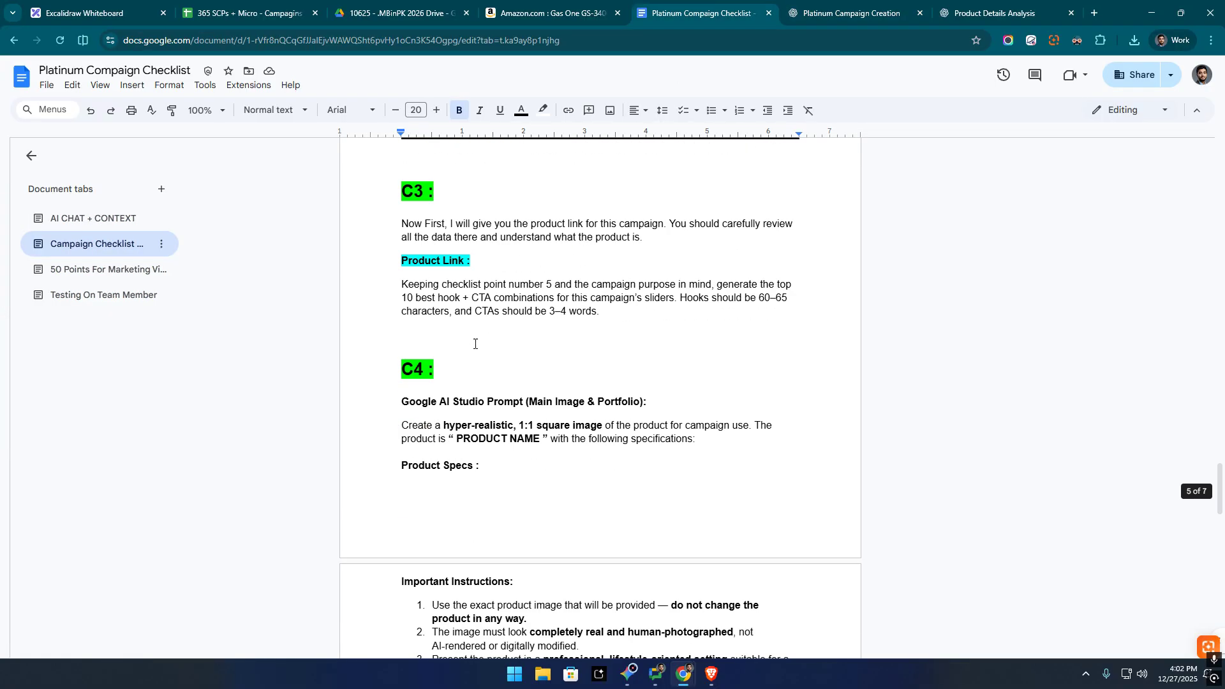
scroll(520, 332, up, 7)
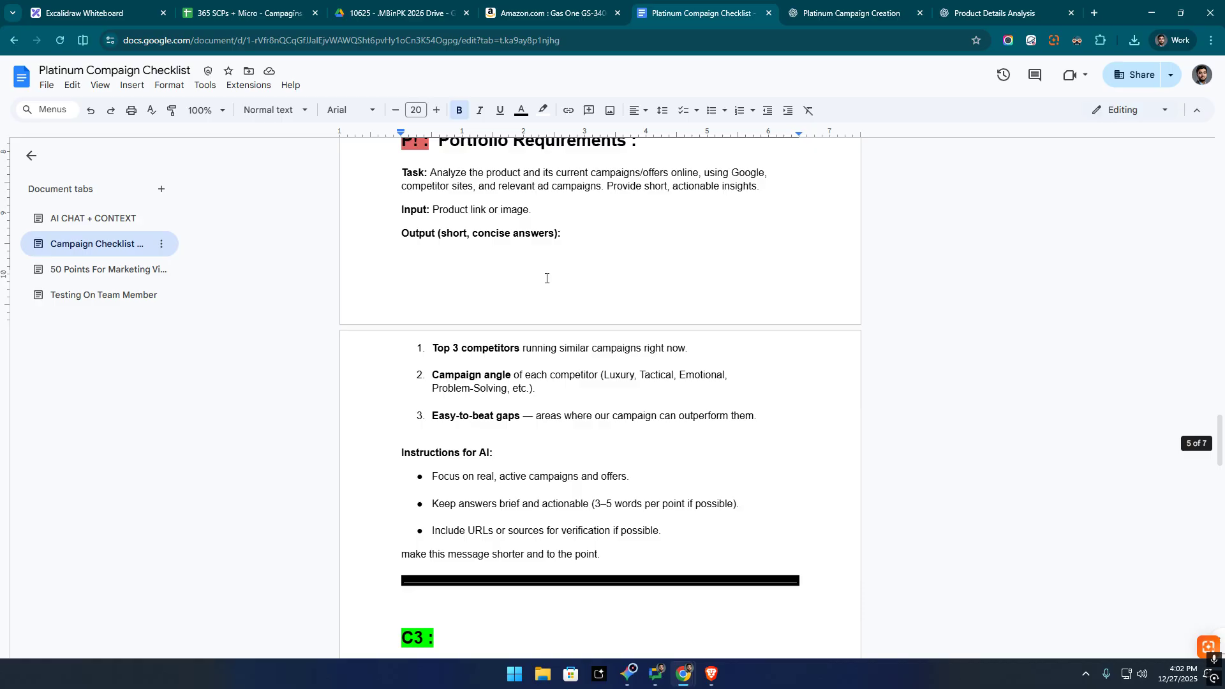
scroll(547, 277, down, 5)
drag(401, 350, 605, 450)
key(ctrl+c)
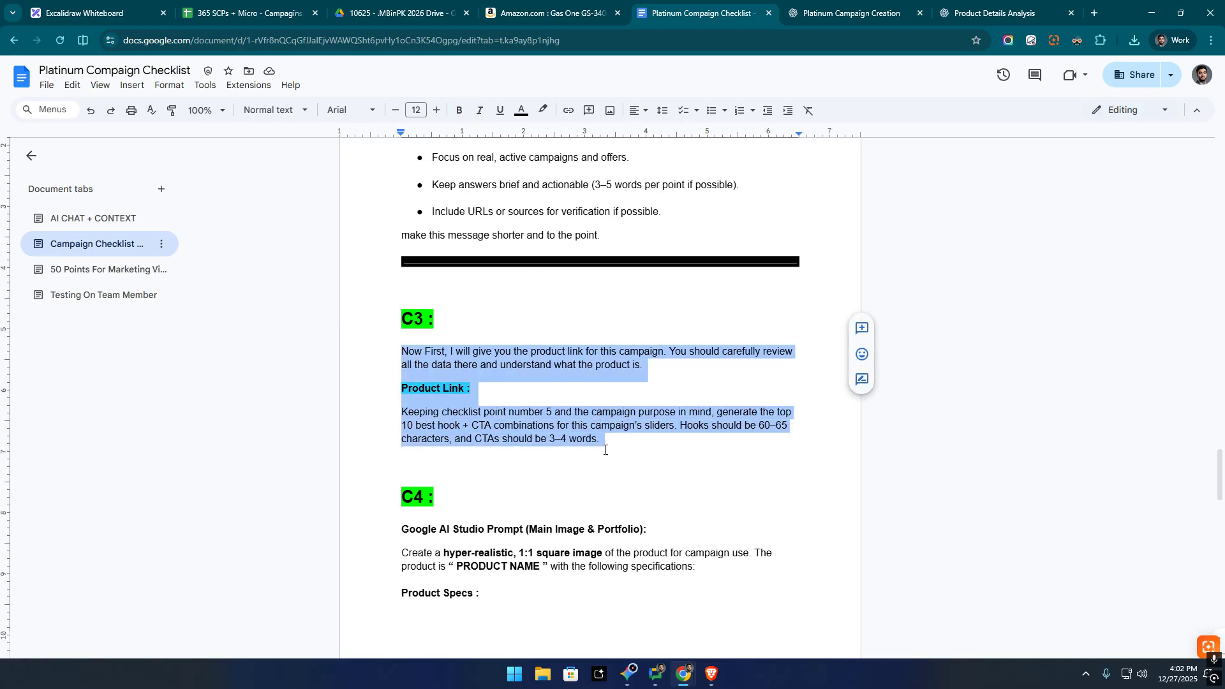
key(ctrl+Tab)
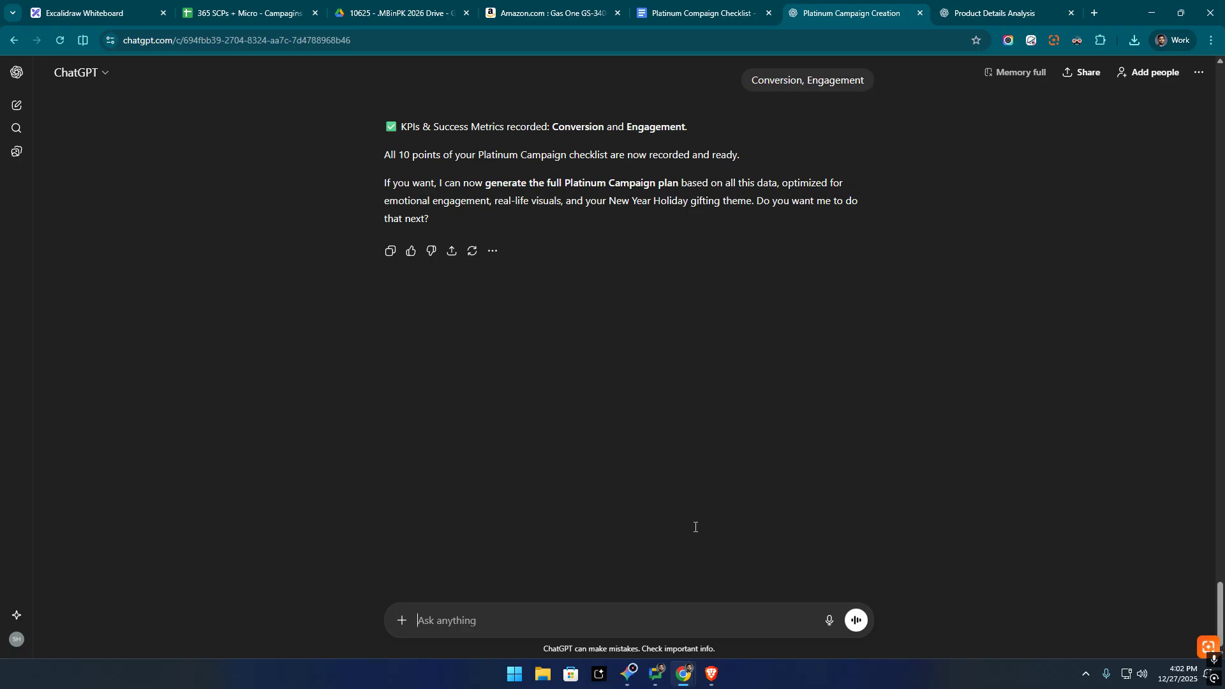
key(ctrl+v)
Add the Amazon link of the Gas One GS-3400P stove after "Product Link :" in the C3 prompt and send it to ChatGPT.
key(ctrl+shift+Tab)
click(421, 391)
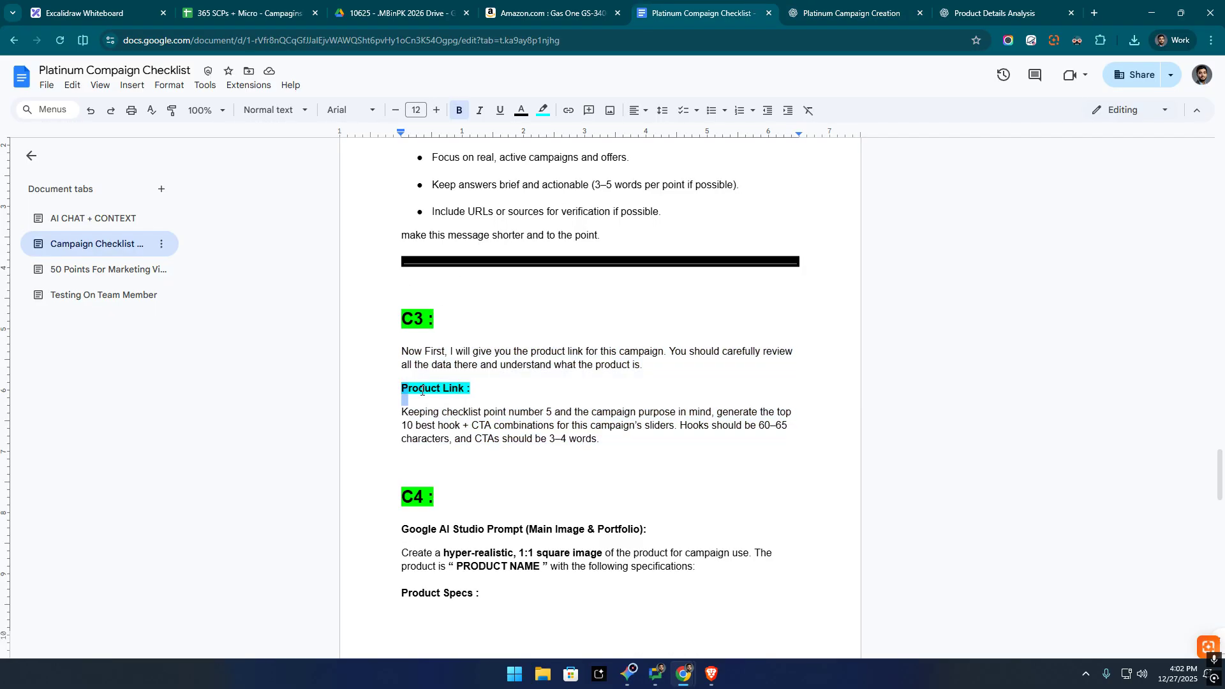
drag(423, 391, 556, 389)
click(509, 390)
key(ctrl+Tab)
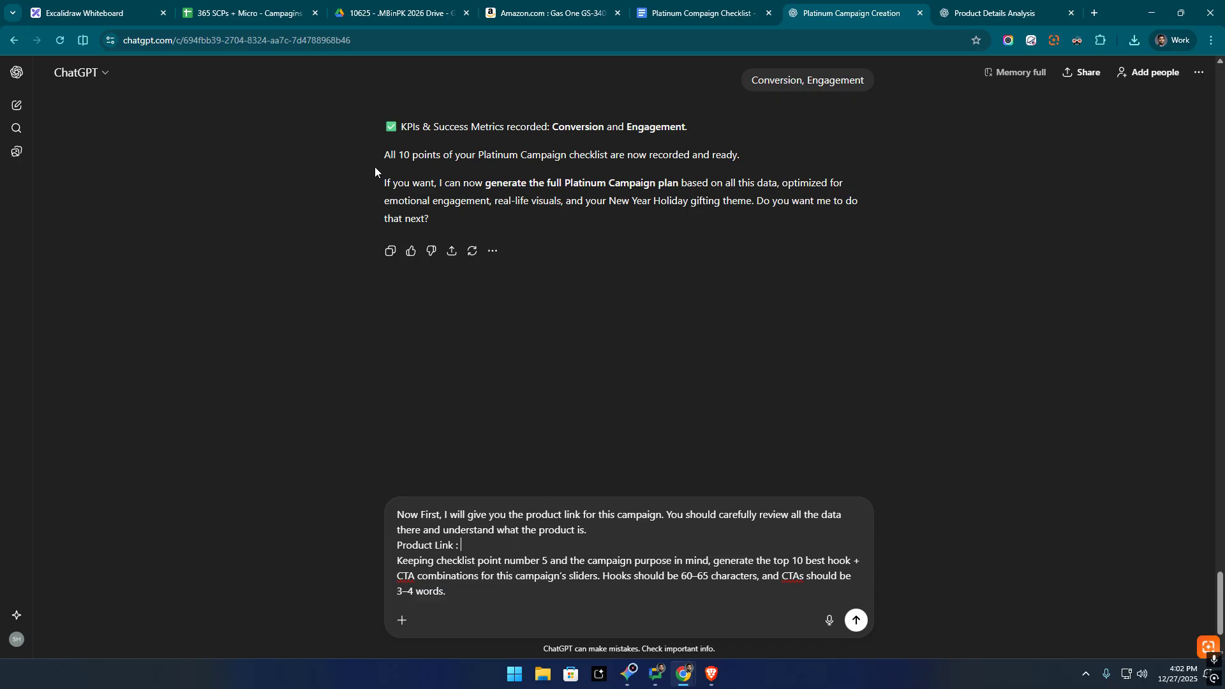
click(396, 13)
click(548, 13)
click(671, 39)
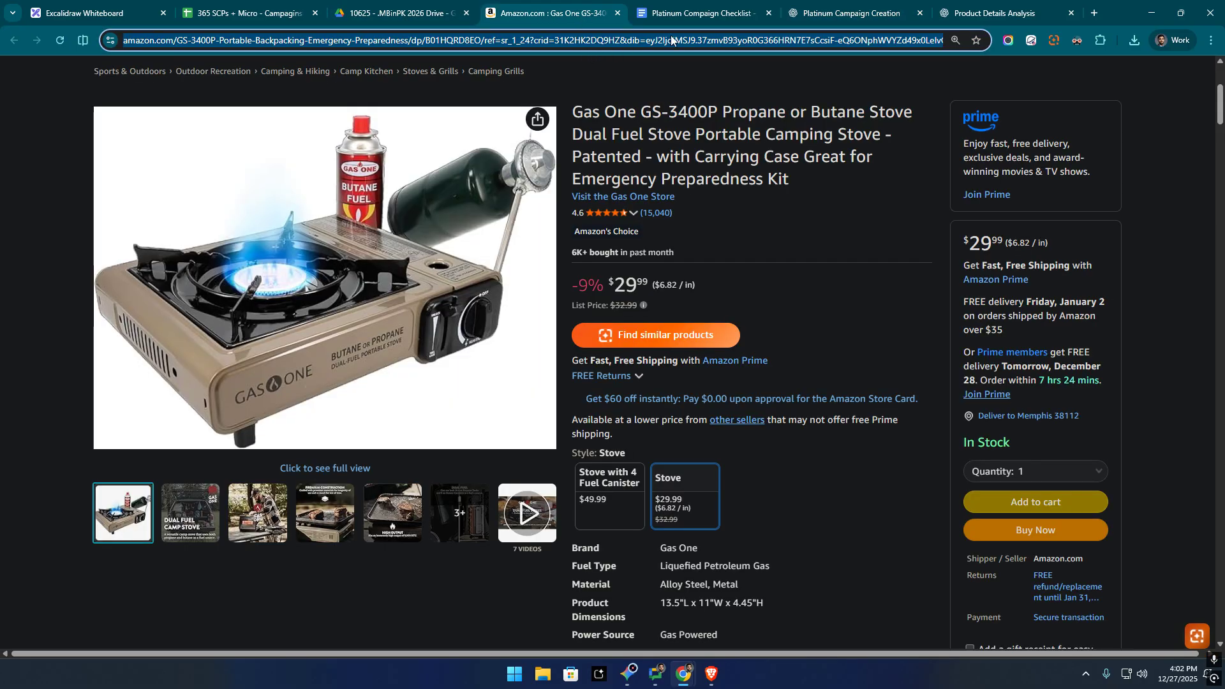
key(ctrl+c)
click(833, 10)
key(ctrl+v)
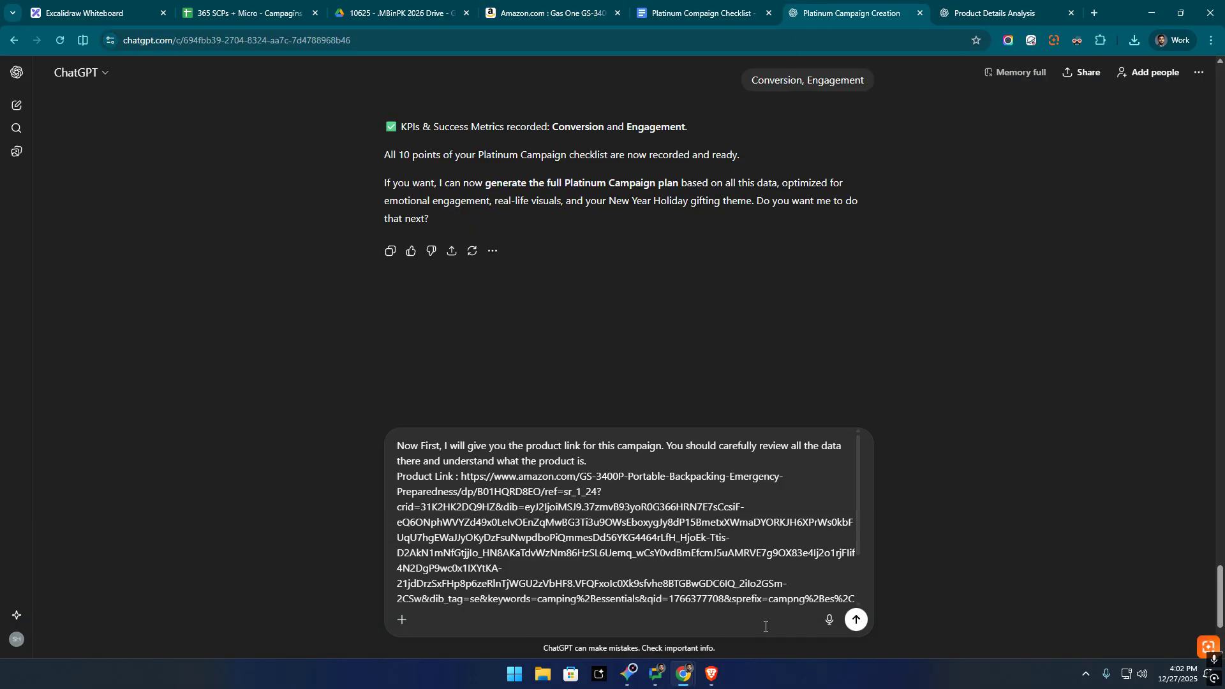
click(857, 619)
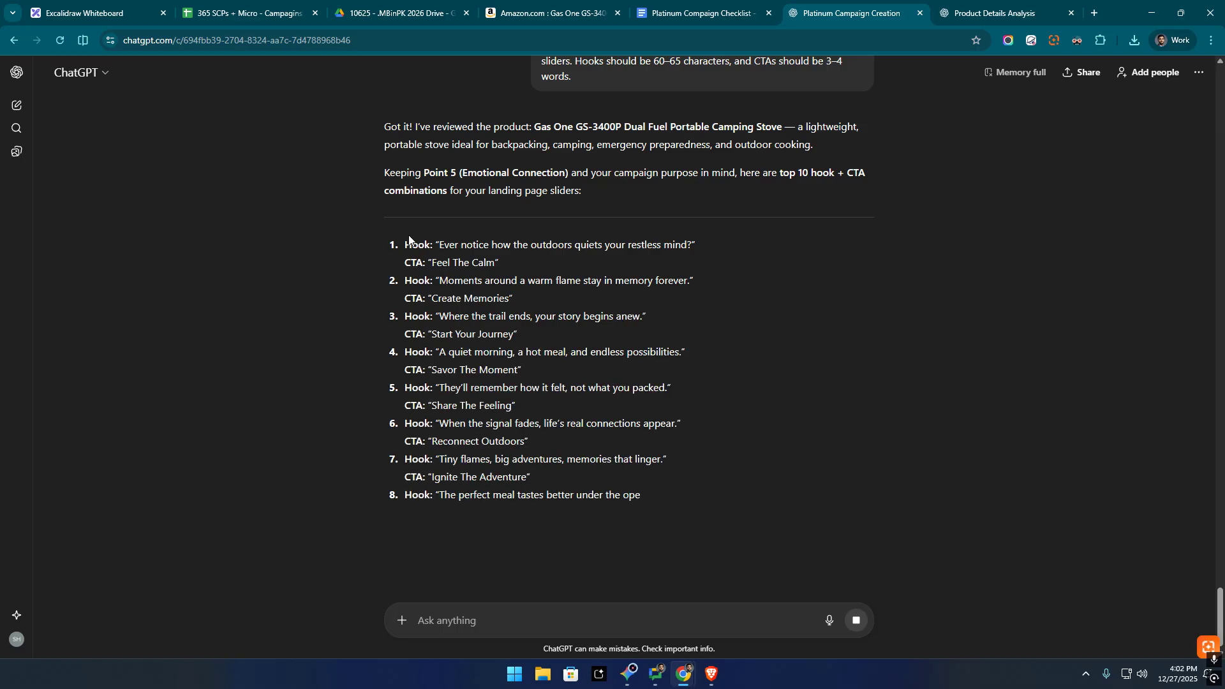
Review ChatGPT's list of ten hook and CTA combinations for the campaign's landing page sliders.
drag(565, 523, 599, 515)
click(358, 154)
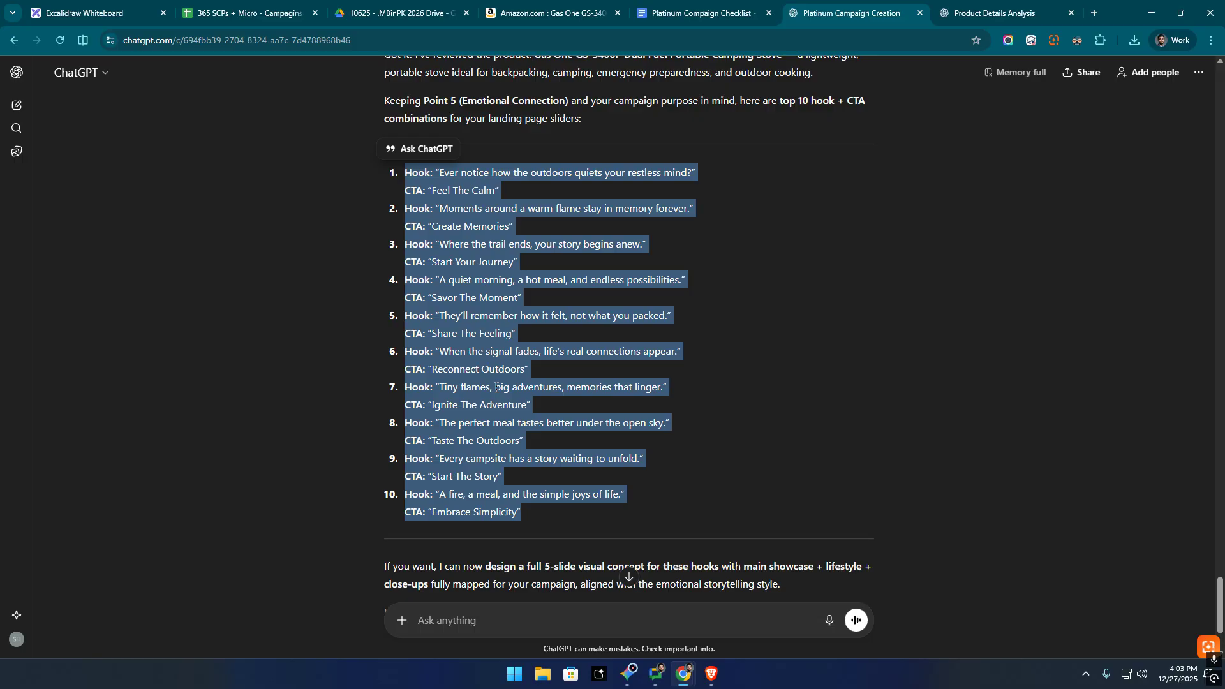
click(322, 224)
drag(348, 171, 638, 521)
click(631, 540)
drag(362, 171, 663, 518)
click(767, 462)
scroll(564, 338, down, 3)
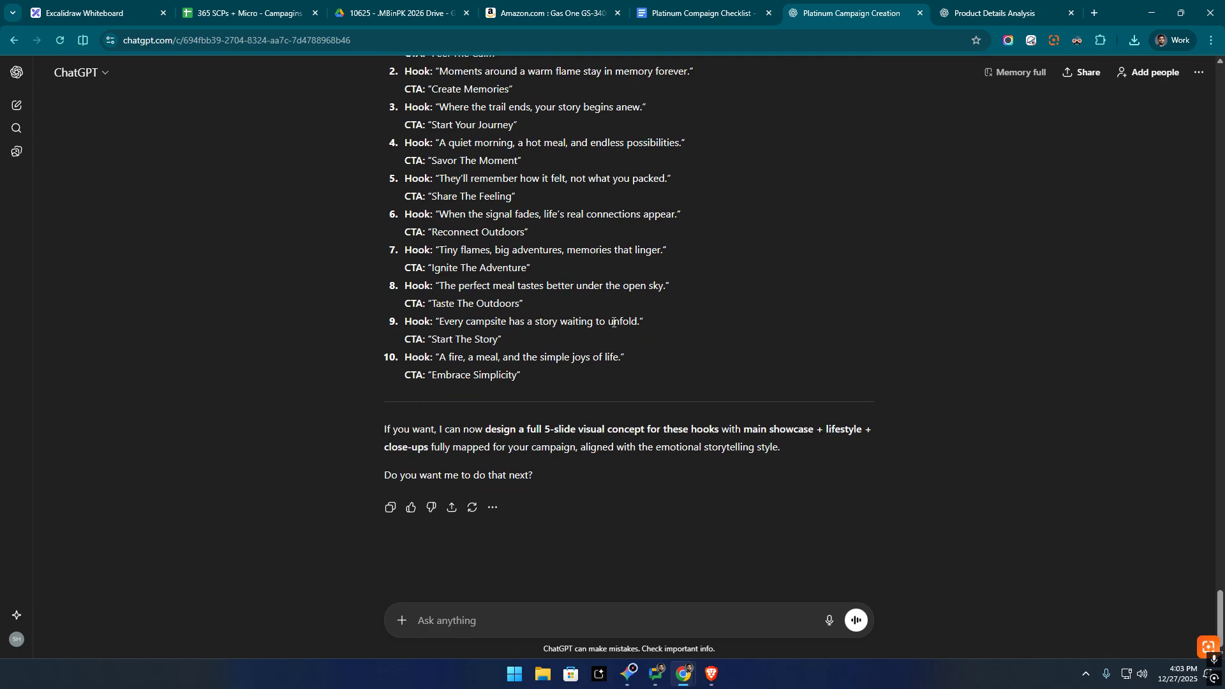
Create a blank Google Docs document in the 10625 folder in Drive.
click(737, 4)
click(396, 12)
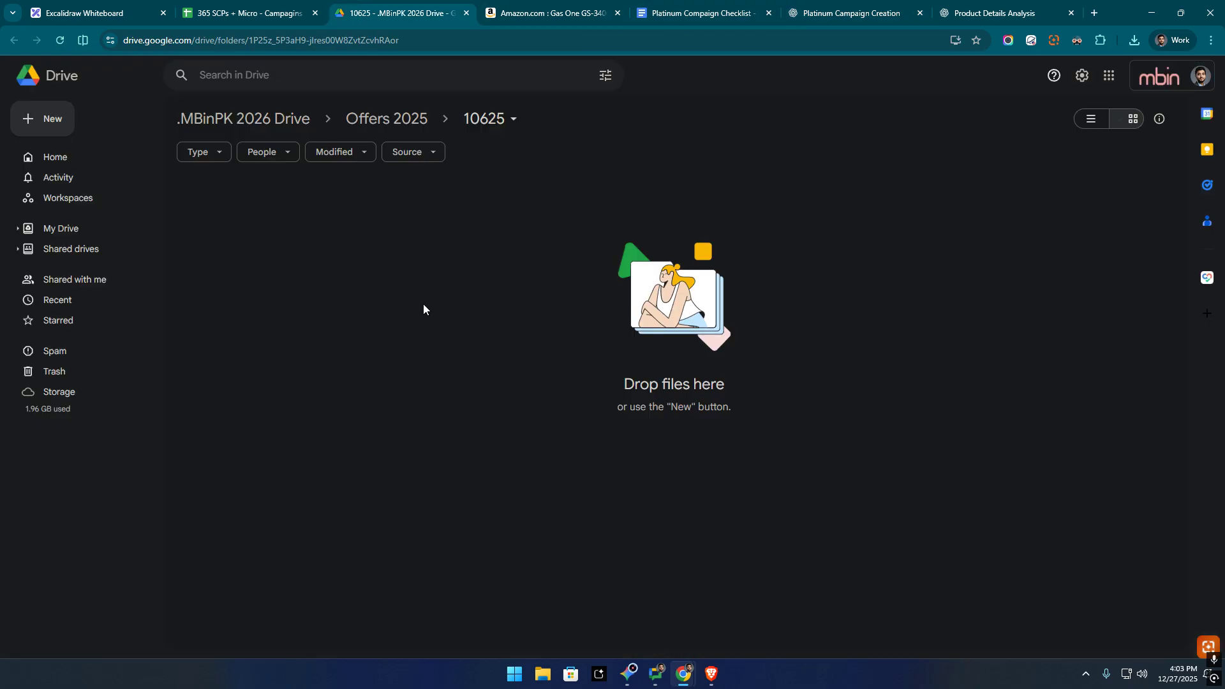
right_click(423, 310)
mouse_move(614, 401)
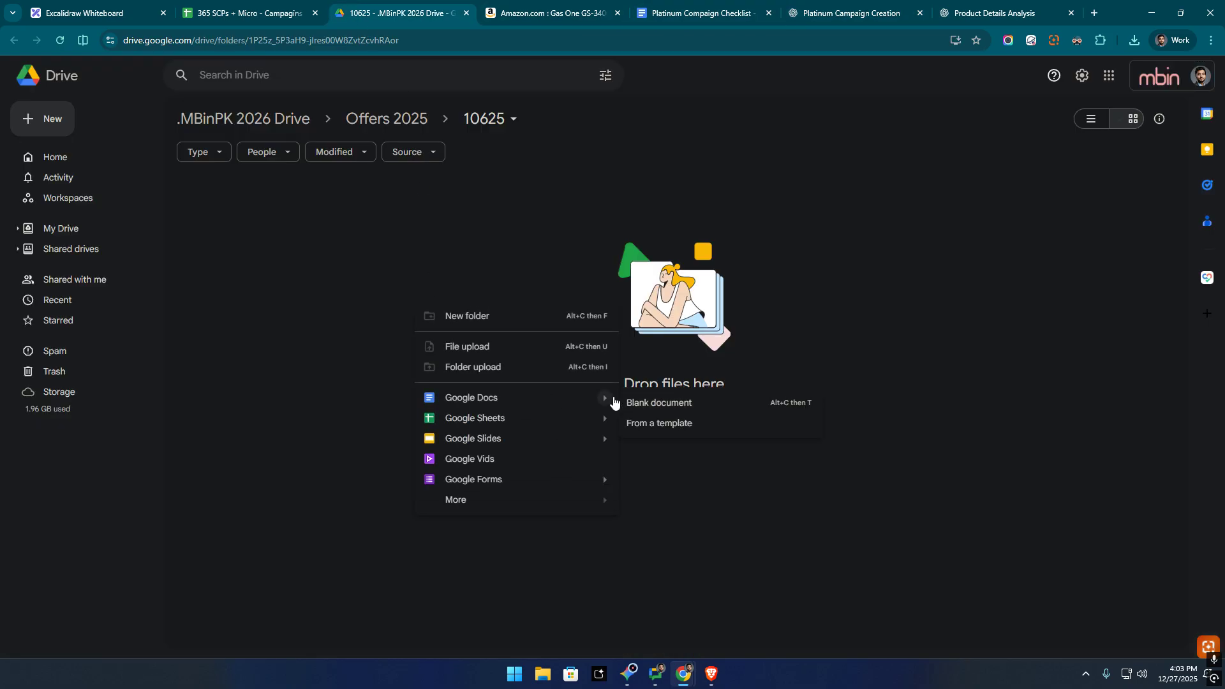
click(680, 405)
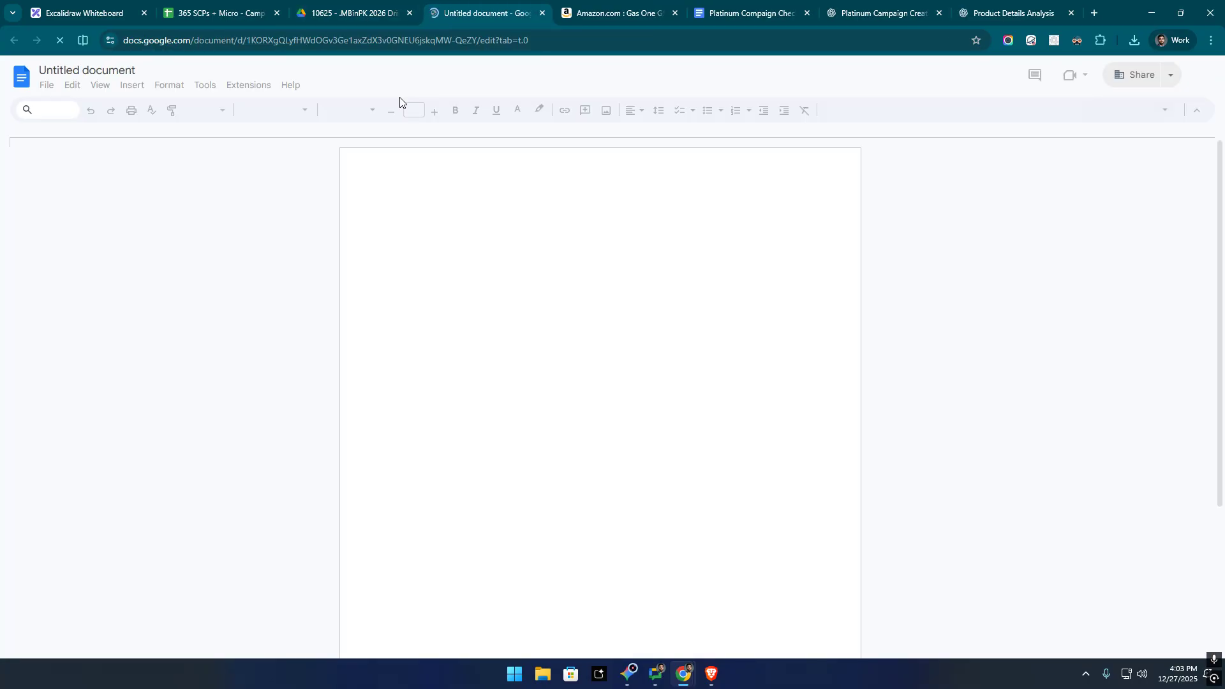
Open the existing AI Context document from offer 10623's Drive folder as a reference and close that folder.
click(261, 11)
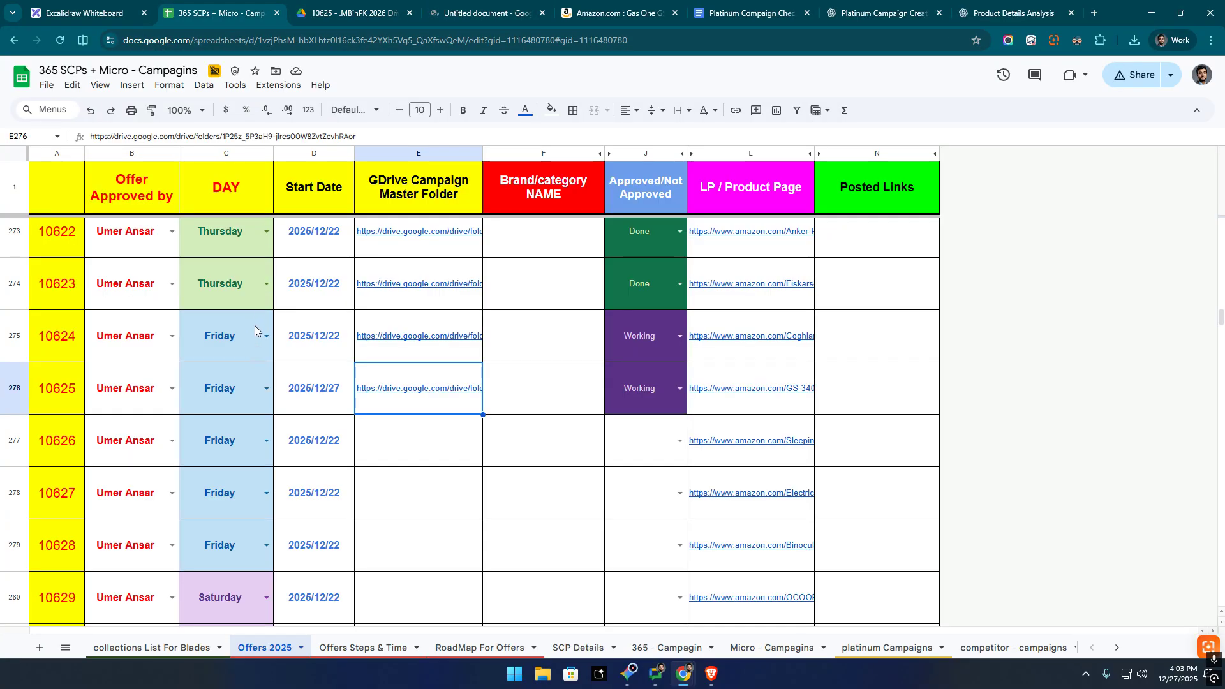
click(450, 286)
click(442, 328)
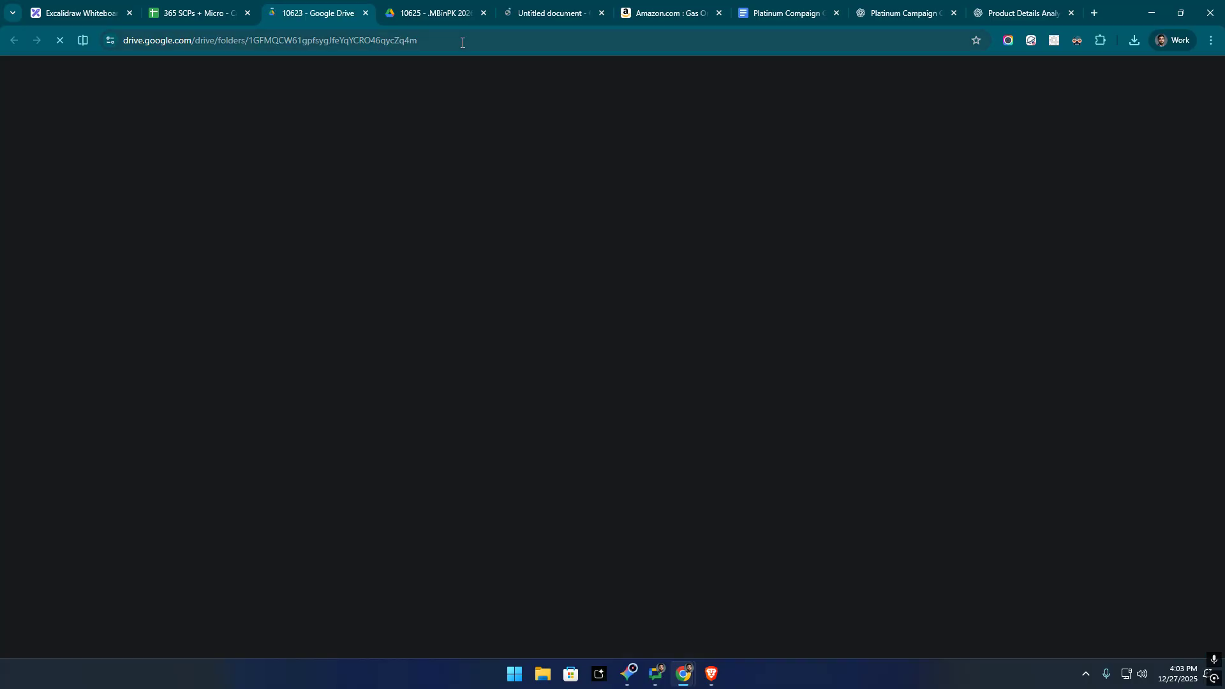
click(216, 219)
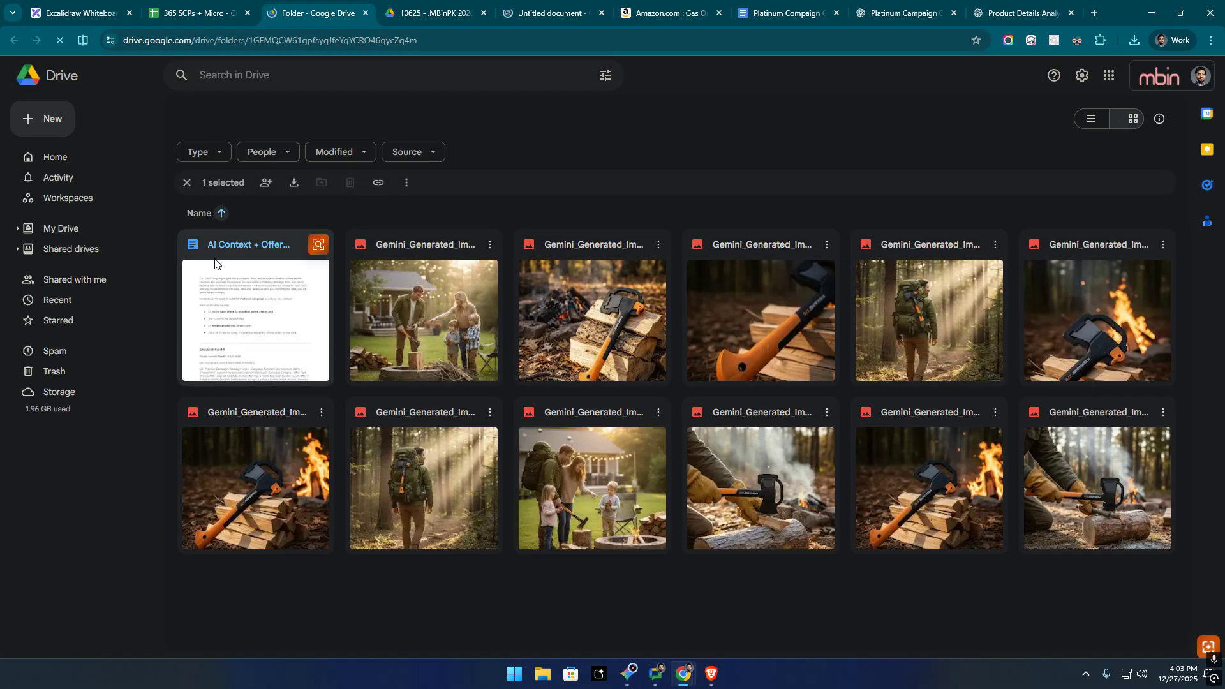
double_click(232, 255)
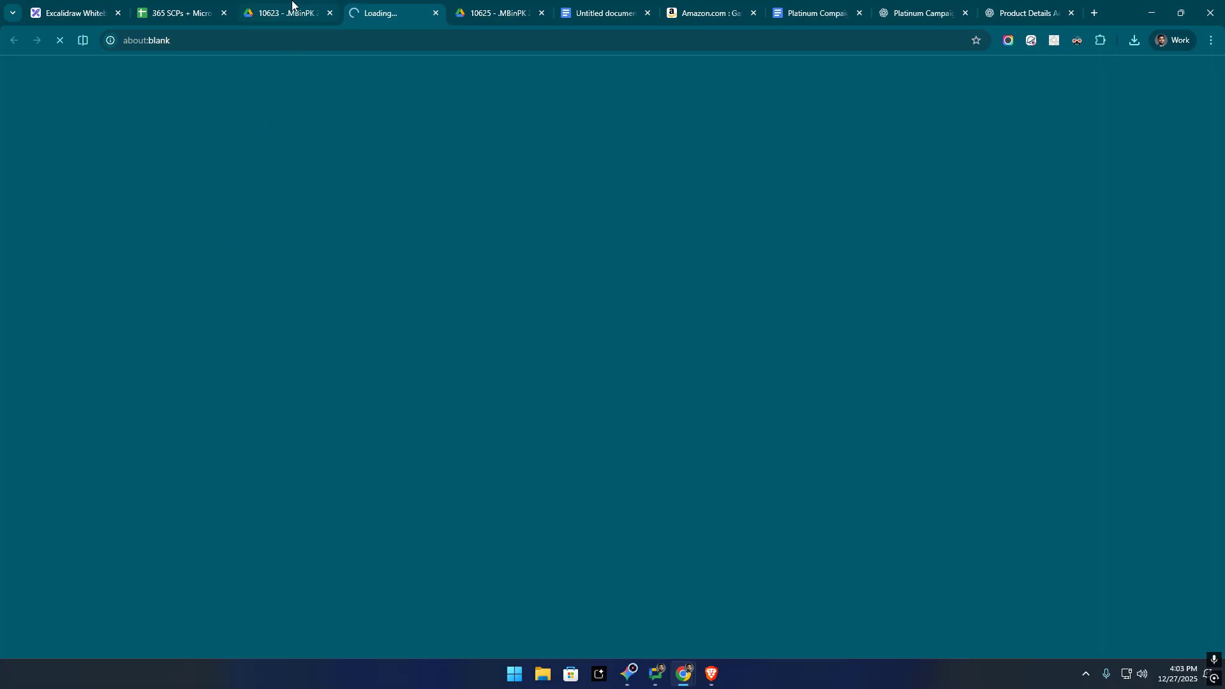
click(329, 13)
Rename the new document "AI Context + Offer Details", copying the title of the offer 10623 reference document.
click(143, 69)
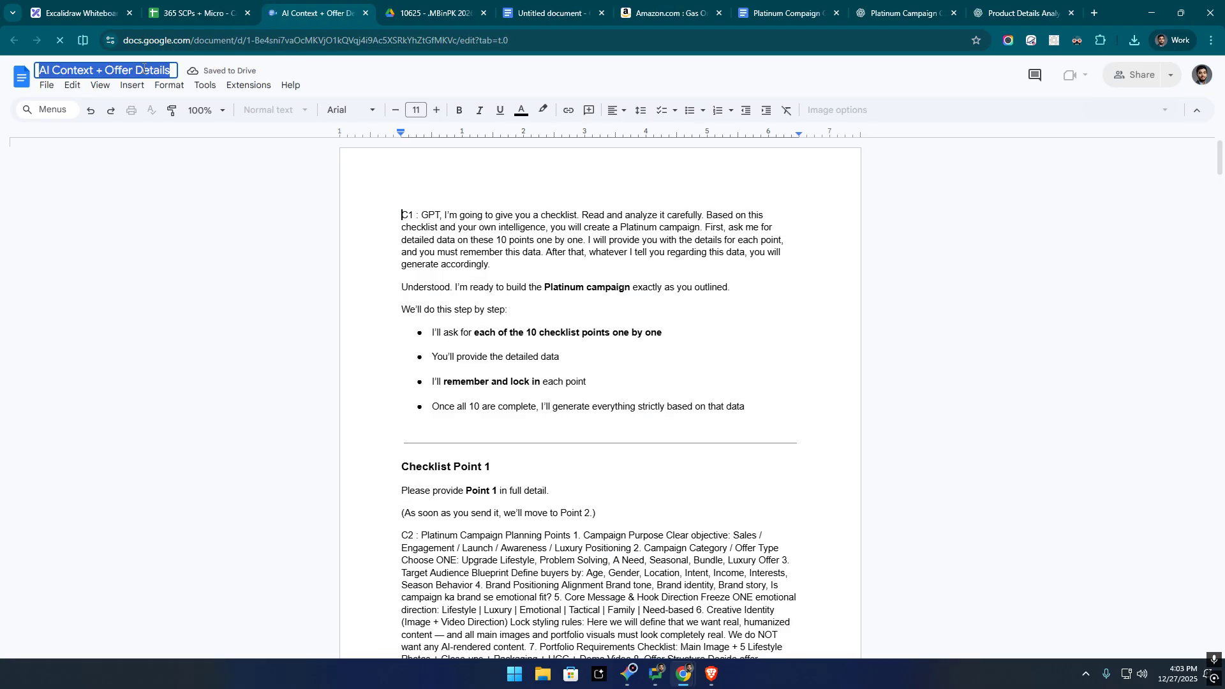
click(550, 13)
click(115, 71)
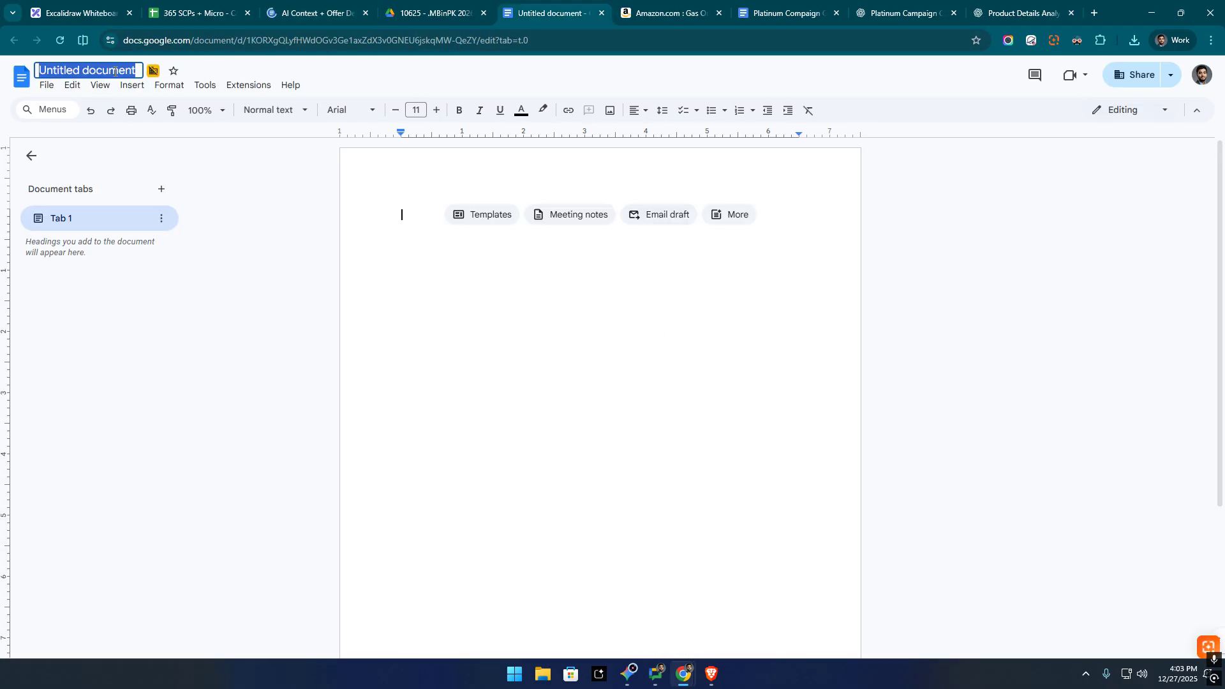
key(ctrl+v)
key(Return)
Add four more document tabs to the new offer document.
click(161, 189)
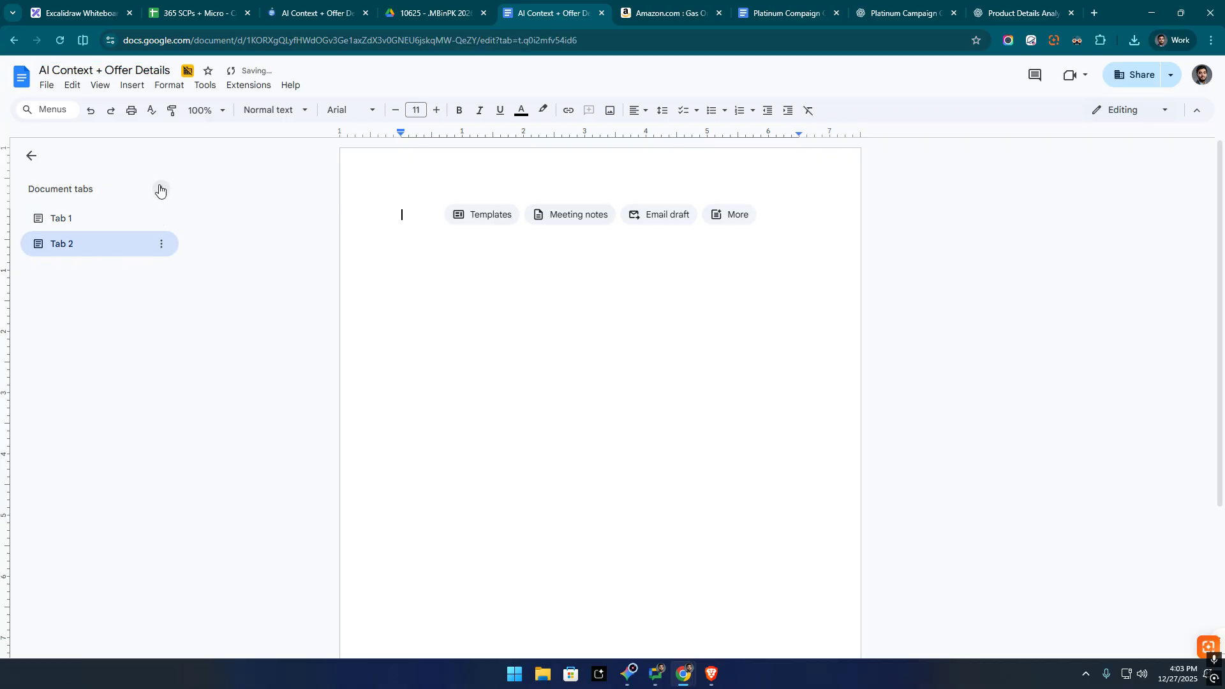
click(161, 191)
click(161, 191)
click(161, 191)
Rename the new document's first document tab "AI Context", copying the name from the reference document.
click(335, 9)
click(99, 225)
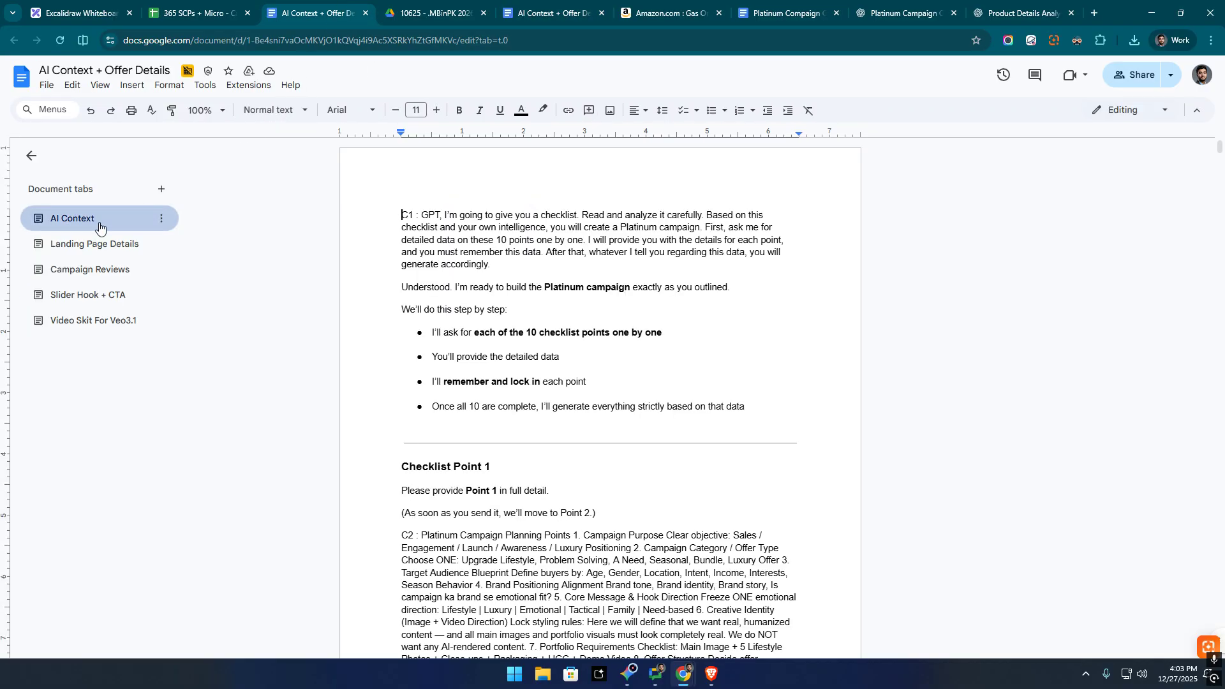
double_click(99, 225)
key(ctrl+c)
click(550, 13)
double_click(132, 218)
key(ctrl+v)
key(Return)
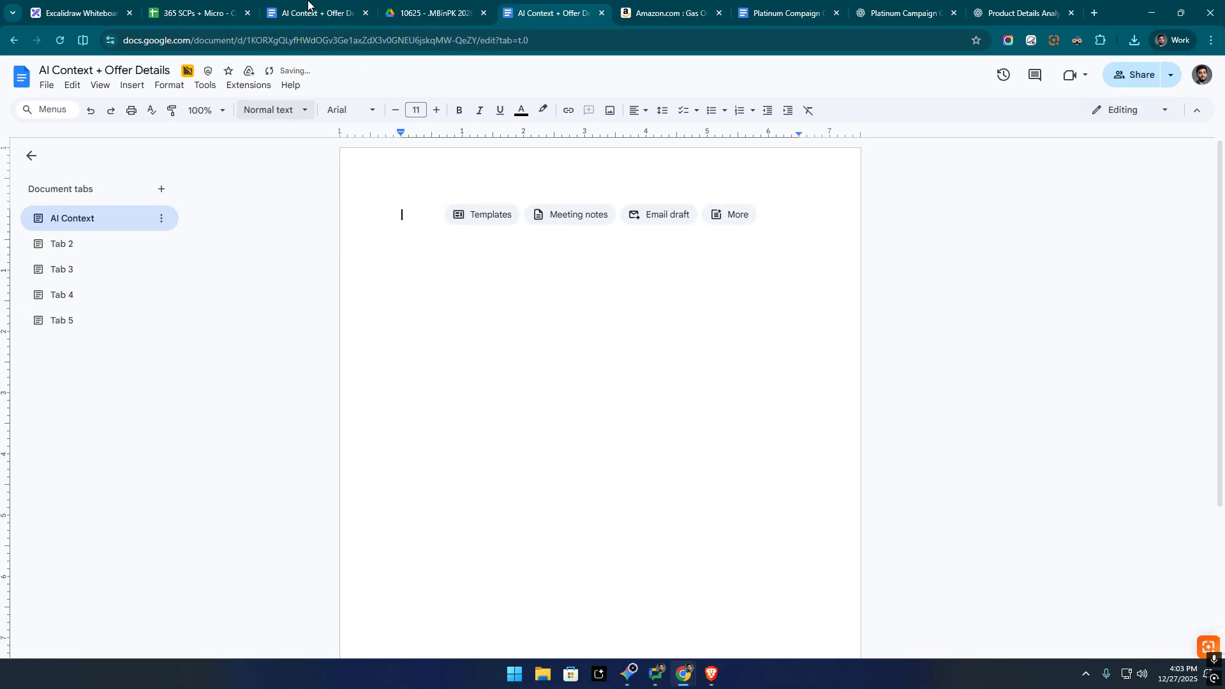
Rename the second document tab "Landing Page Details" to match the reference document.
click(308, 3)
double_click(146, 241)
key(ctrl+c)
key(ctrl+5)
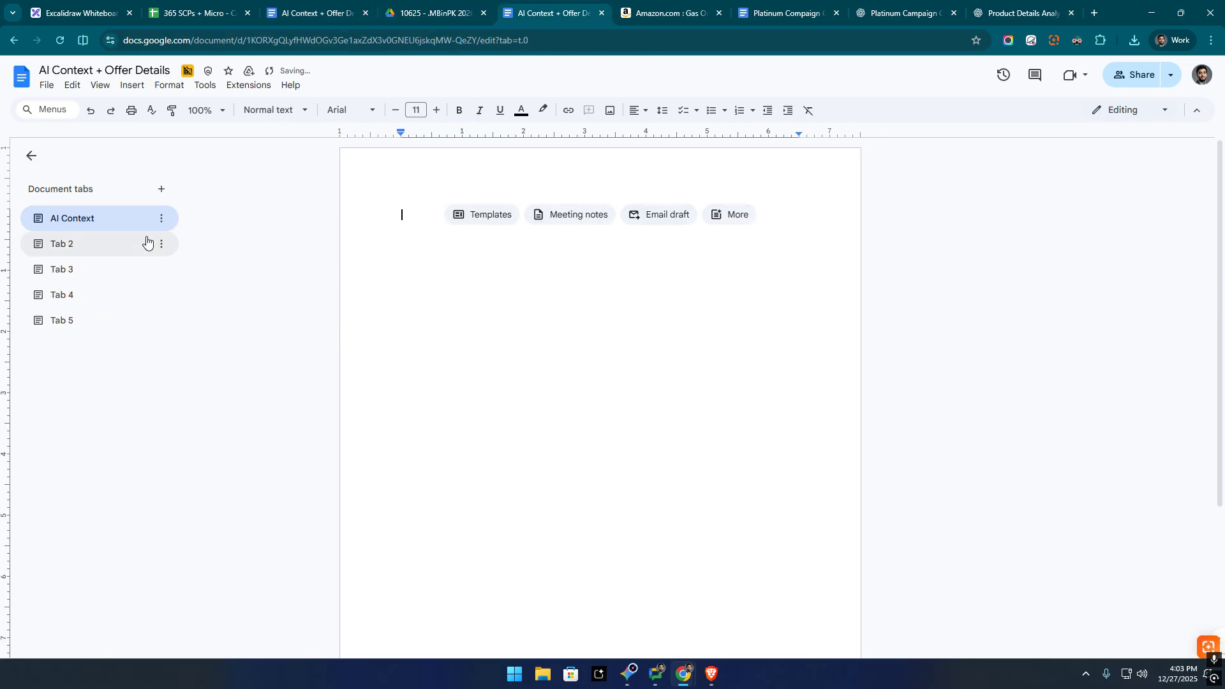
double_click(146, 241)
key(ctrl+v)
key(Return)
Rename the third document tab "Campaign Reviews" to match the reference document.
click(354, 6)
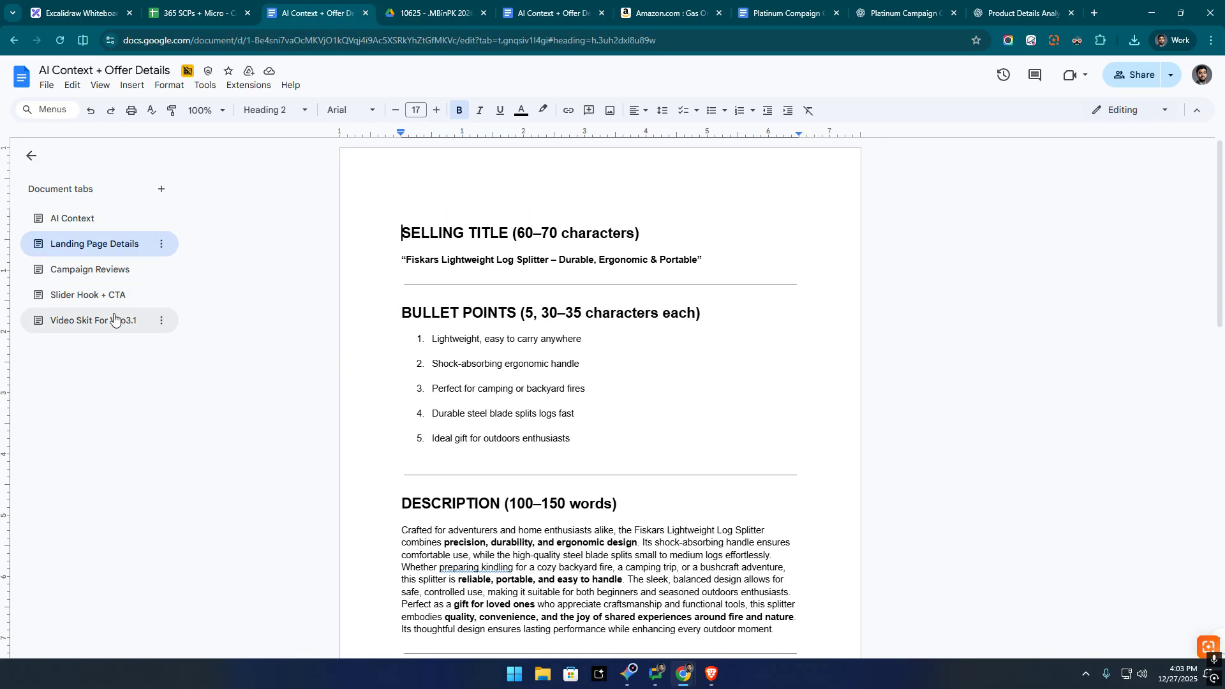
double_click(110, 270)
key(ctrl+c)
key(ctrl+5)
double_click(98, 269)
key(ctrl+v)
key(Return)
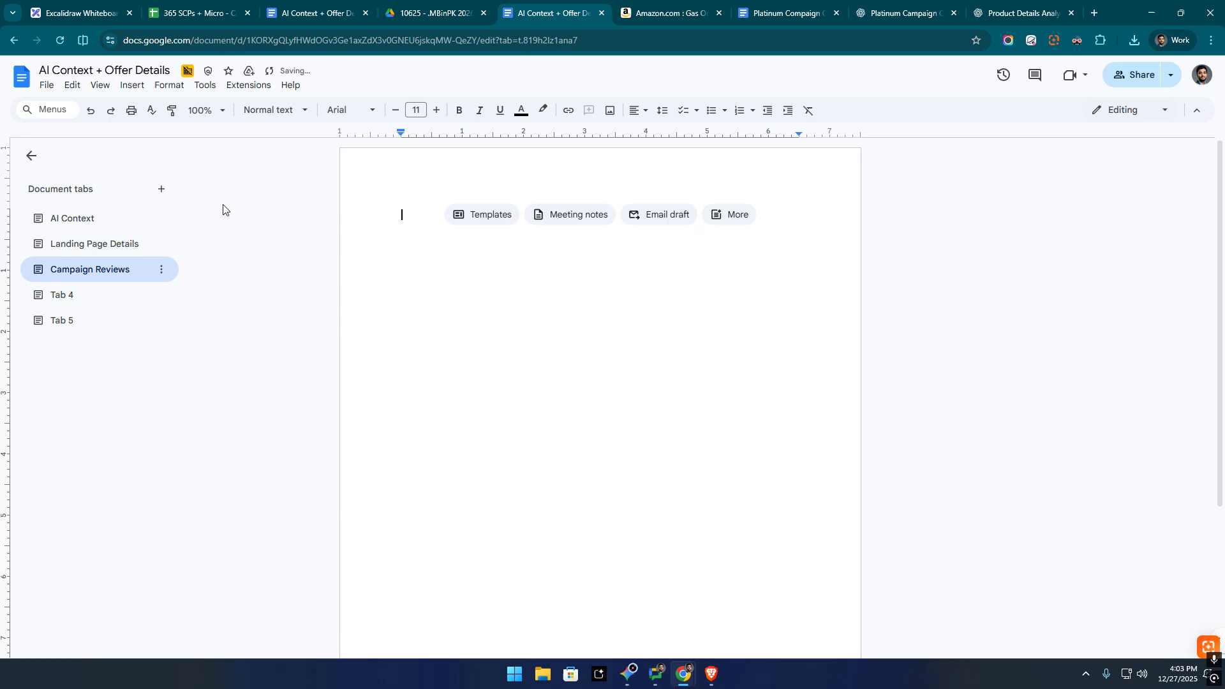
Place the reference document beside the new one and rename the fourth document tab "Slider Hook + CTA".
click(429, 5)
drag(326, 7, 422, 9)
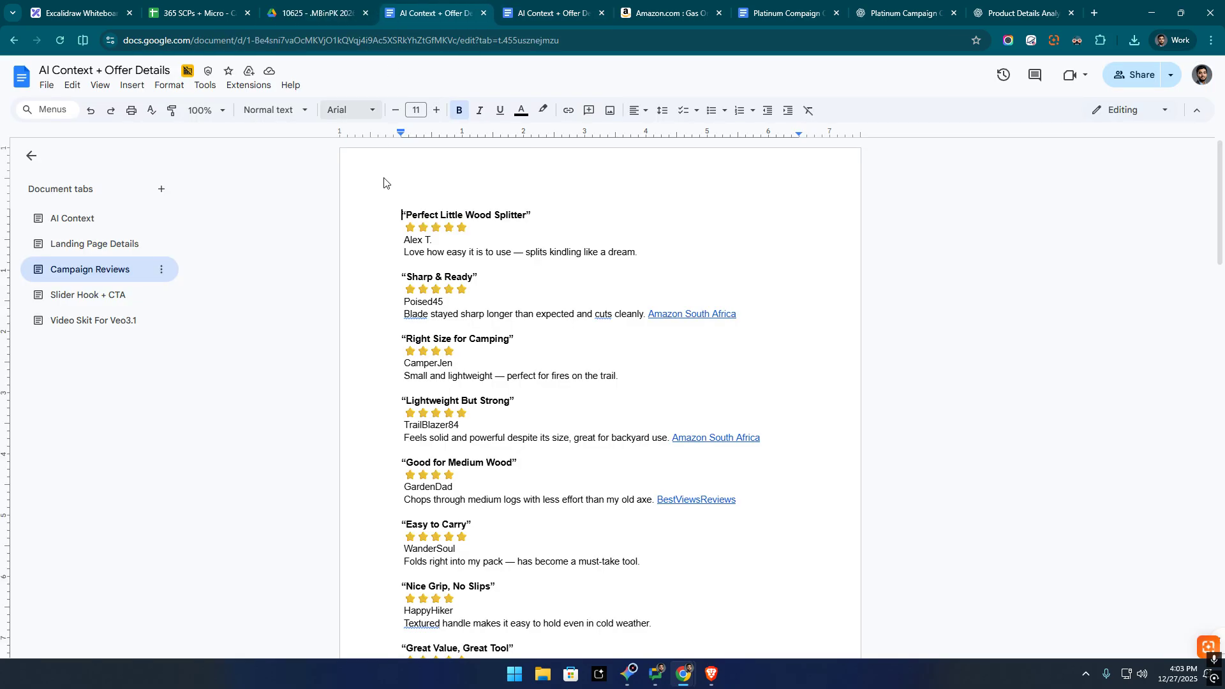
double_click(92, 294)
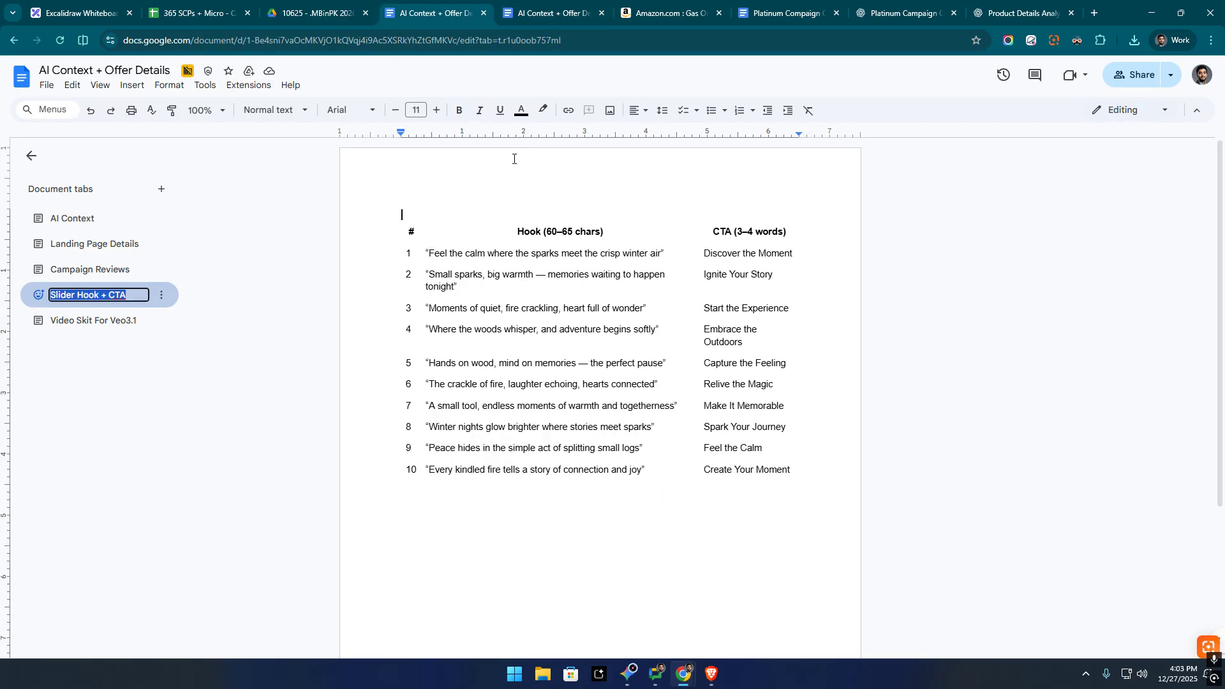
key(ctrl+c)
key(Escape)
key(ctrl+5)
double_click(105, 297)
key(ctrl+v)
key(Return)
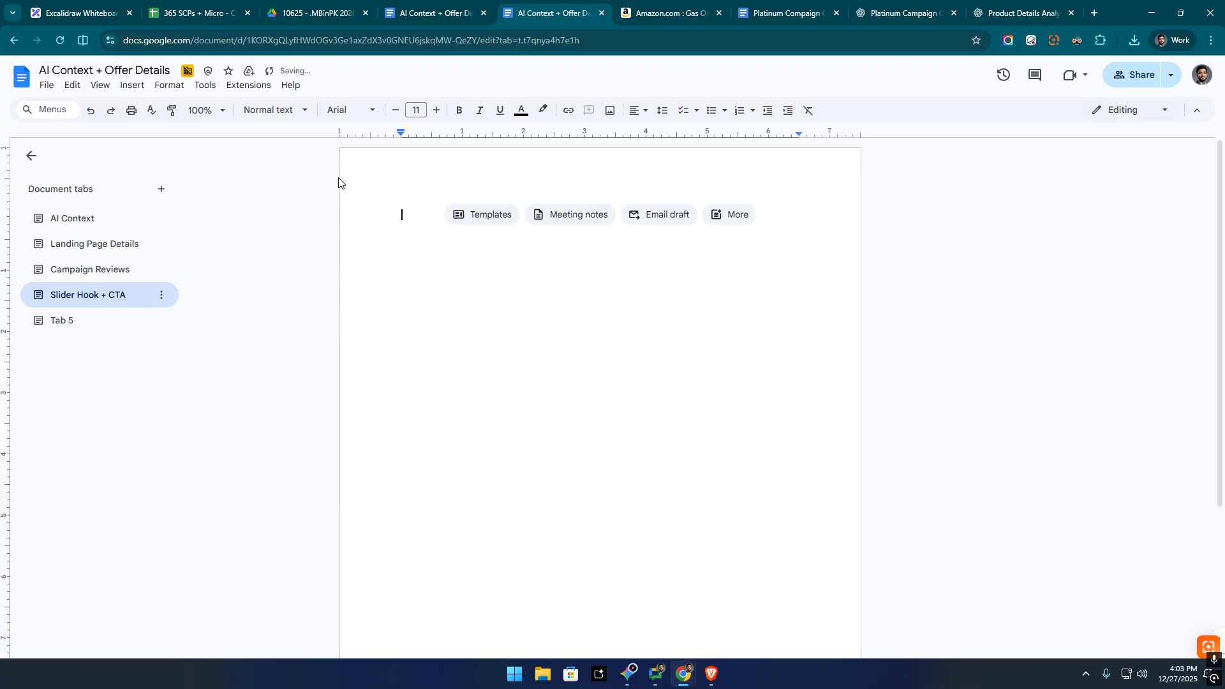
Rename the fifth document tab "Video Skit For Veo3.1" to match the reference document.
click(427, 6)
double_click(92, 319)
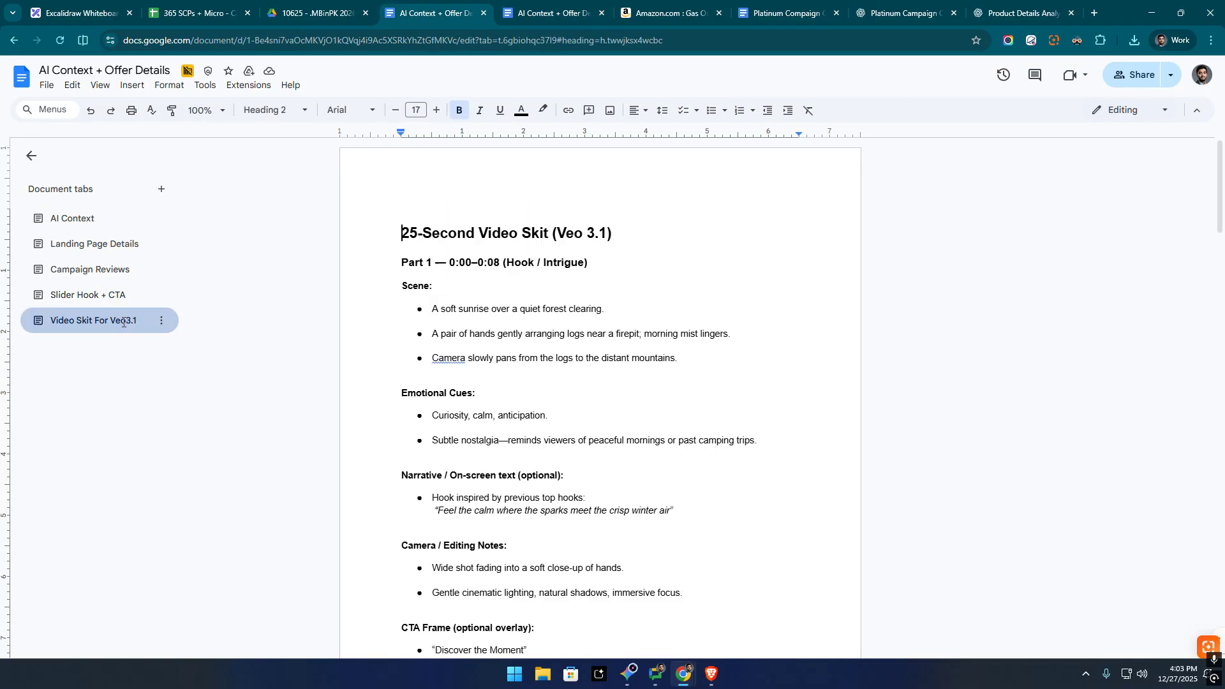
key(ctrl+c)
key(Escape)
click(565, 5)
double_click(102, 321)
key(ctrl+v)
key(Return)
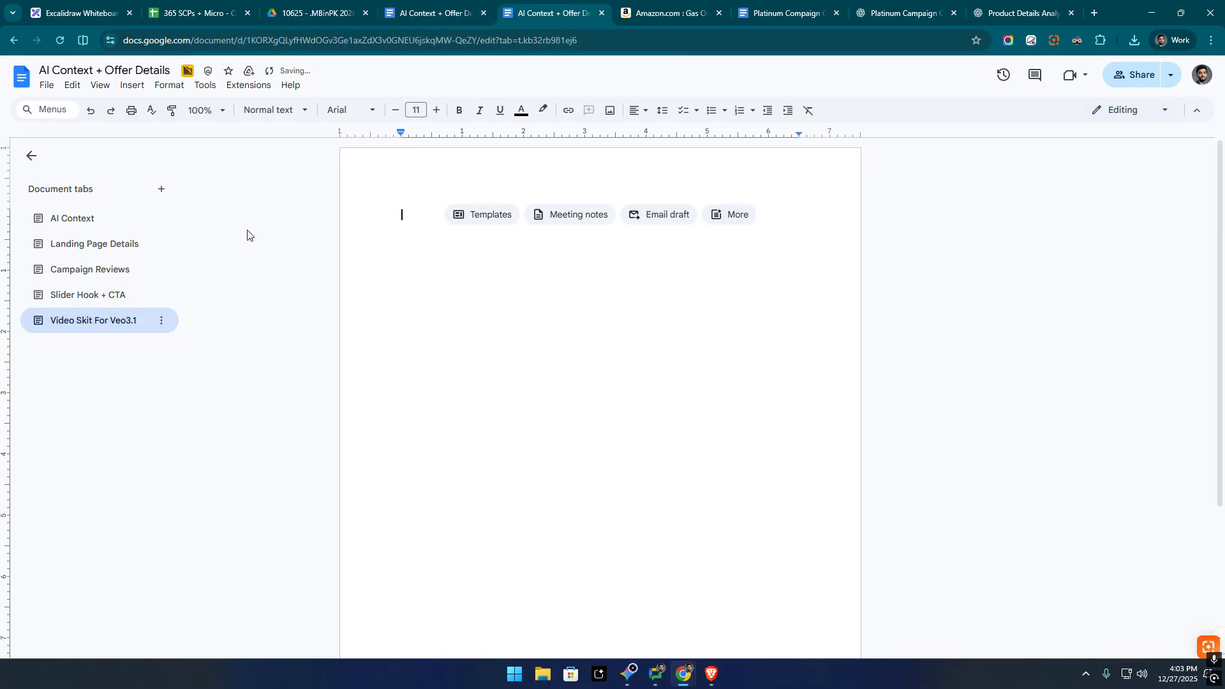
Close the offer 10623 reference document and check the new document in the 10625 Drive folder and its AI Context section.
click(483, 13)
click(321, 9)
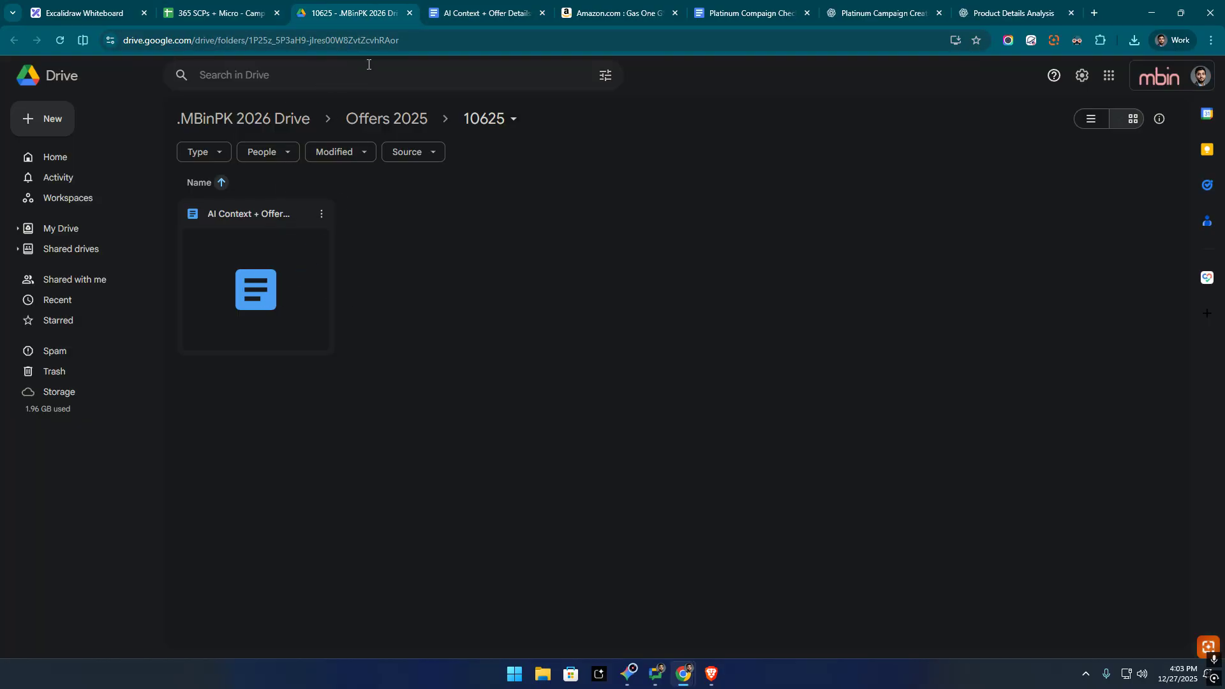
click(484, 13)
click(102, 220)
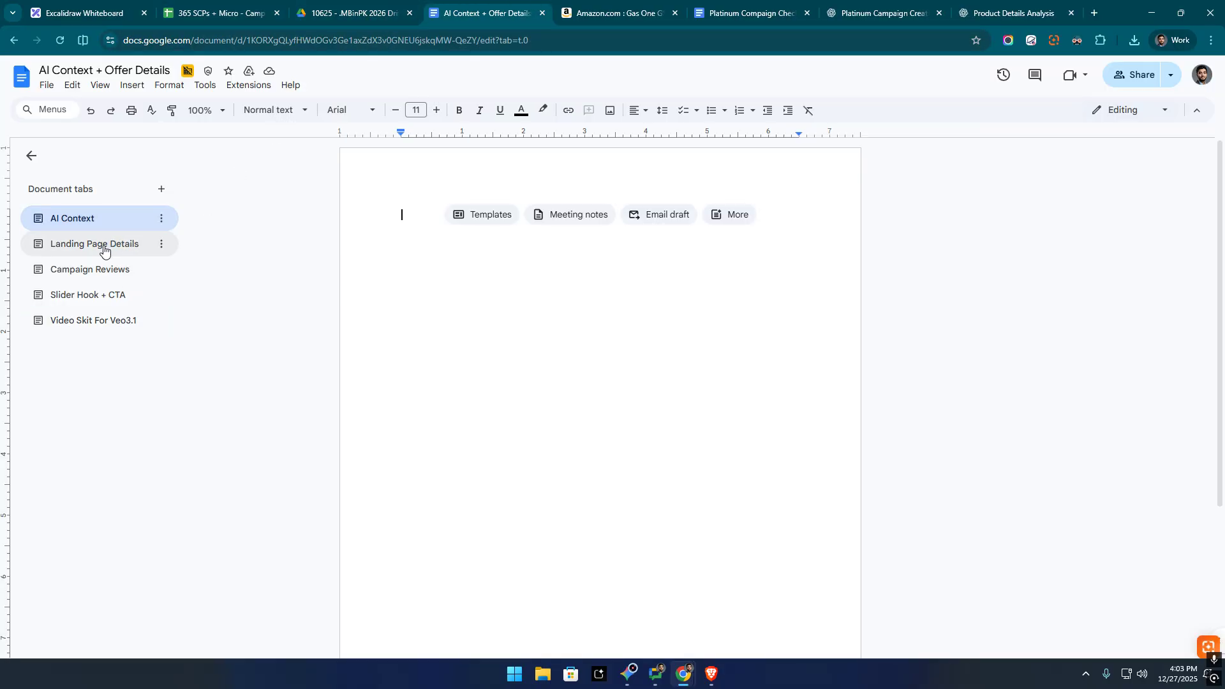
Copy the ten hook and CTA combinations from ChatGPT into the Slider Hook + CTA section of the offer document.
click(89, 296)
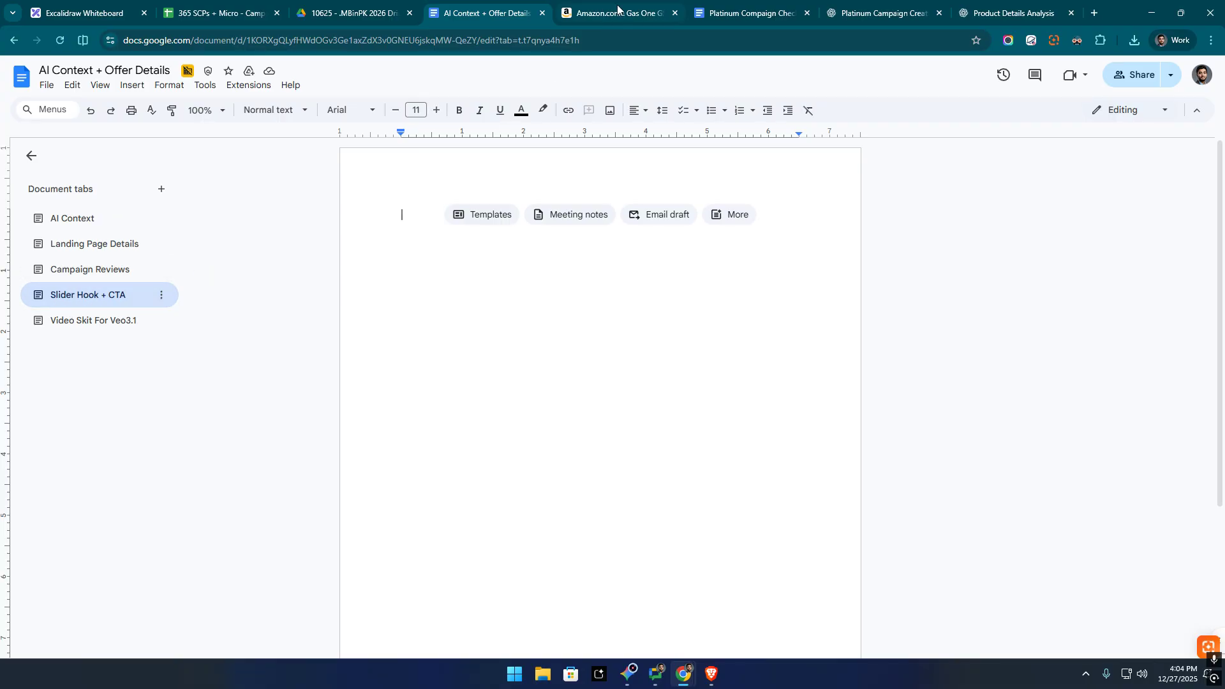
click(724, 10)
click(929, 9)
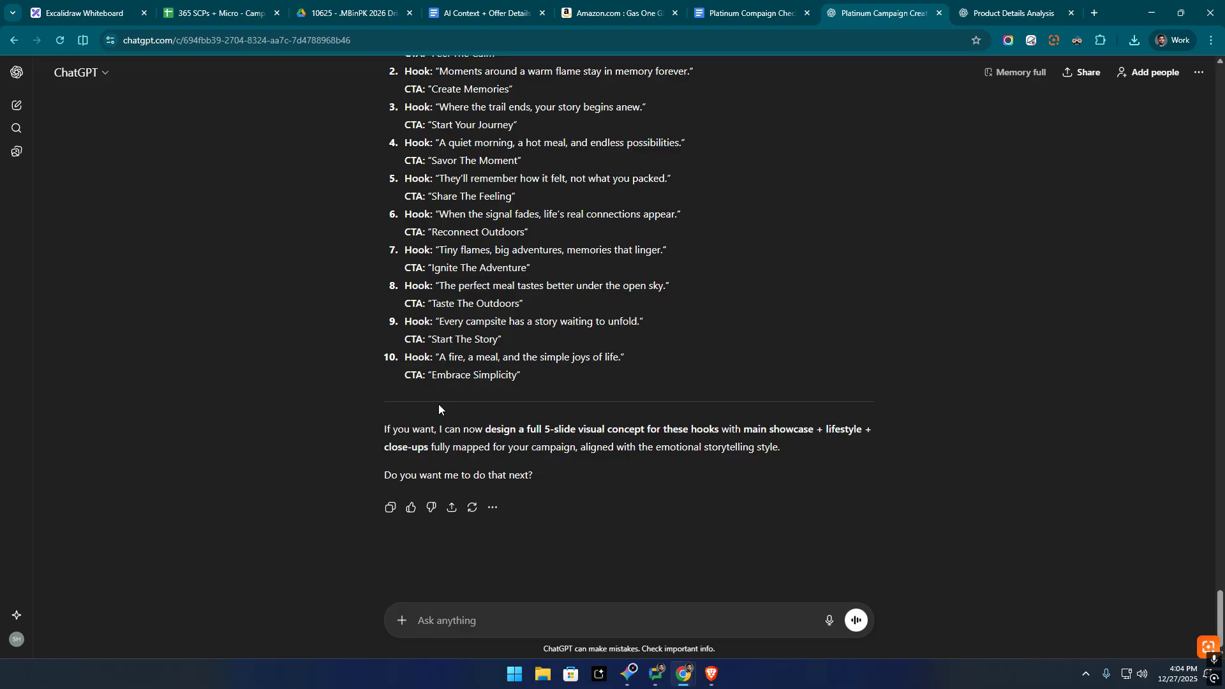
drag(530, 377, 320, 420)
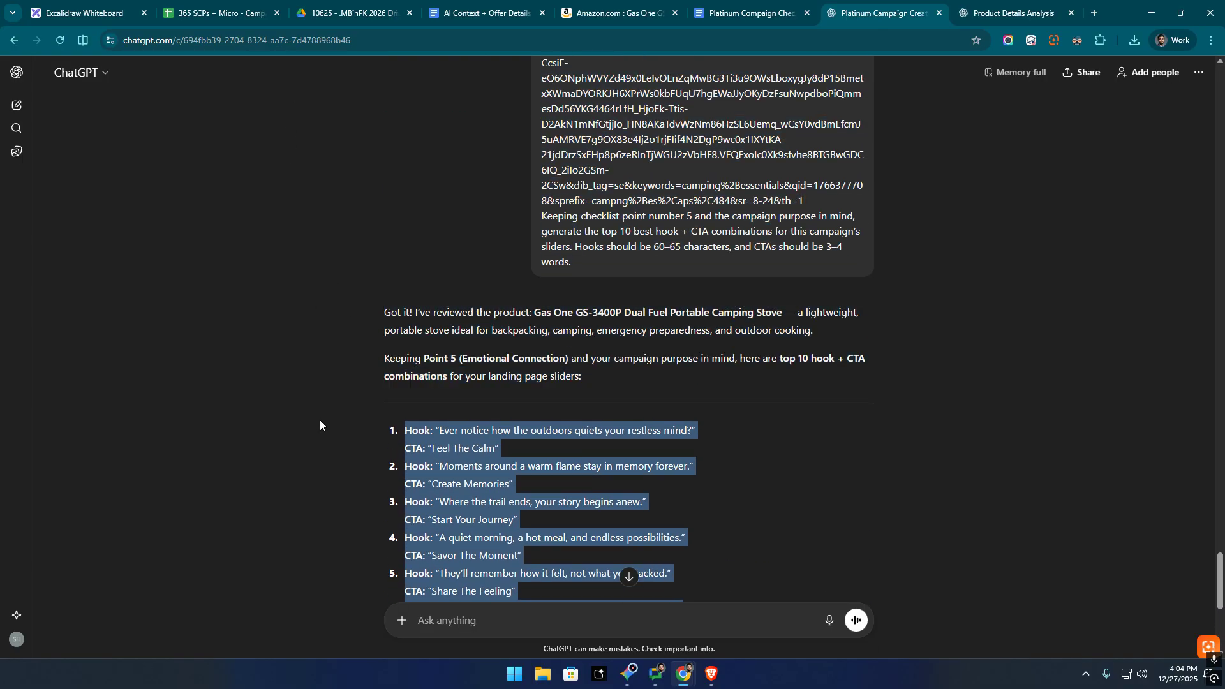
click(493, 5)
key(ctrl+v)
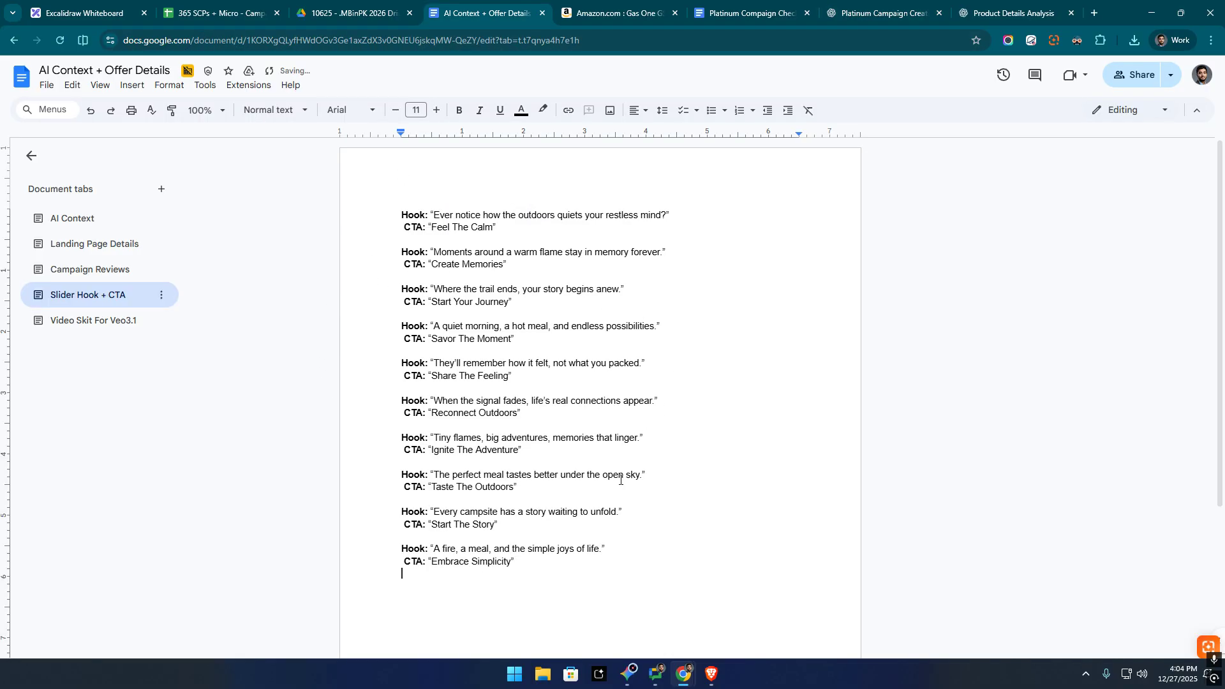
Copy the C4 Google AI Studio prompt, through its Note for AI Studio, from the campaign checklist and send it to ChatGPT.
click(746, 12)
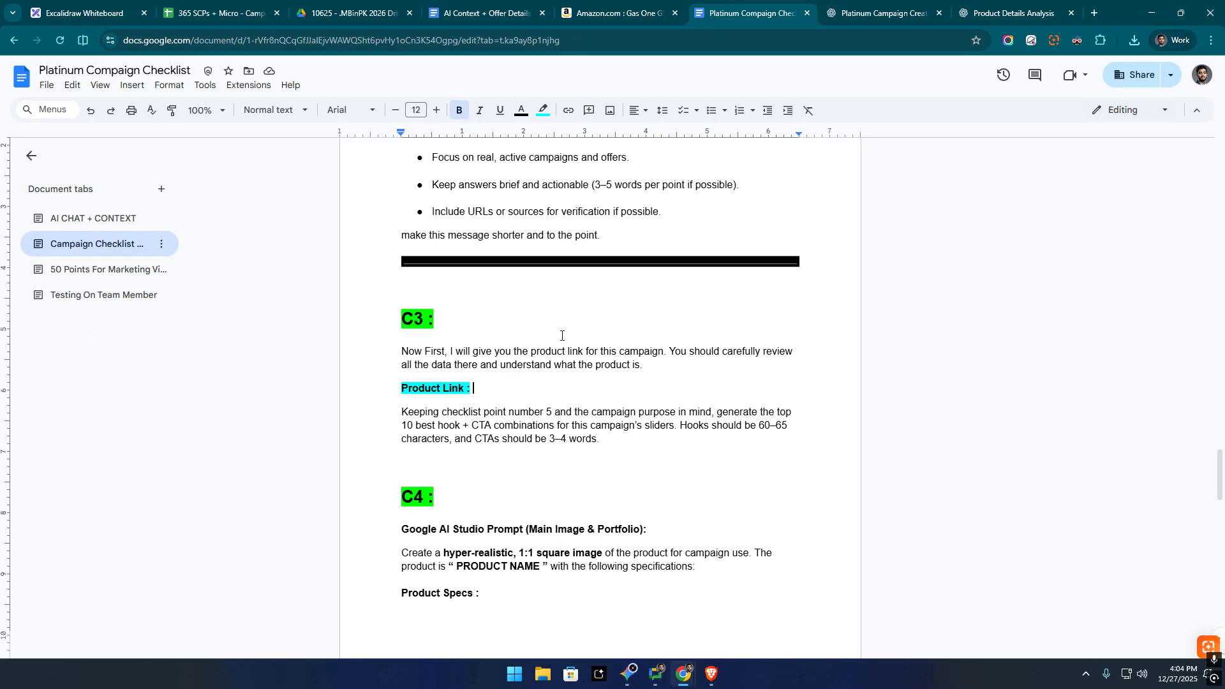
drag(381, 399, 704, 561)
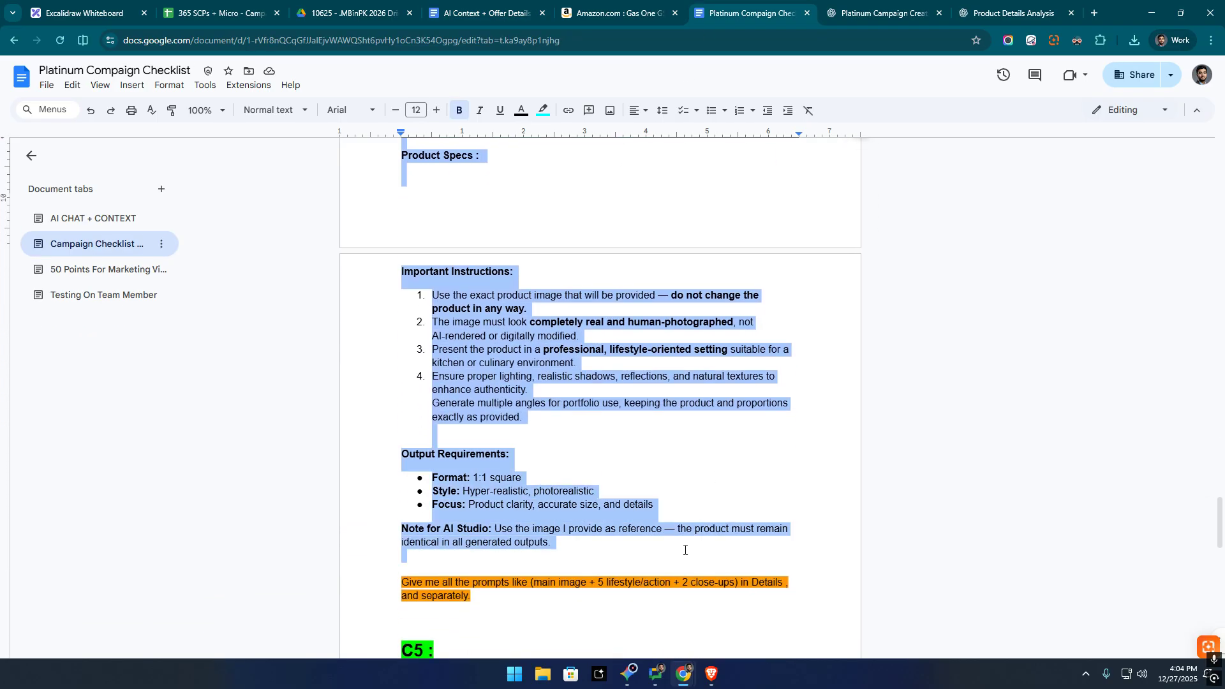
key(ctrl+Tab)
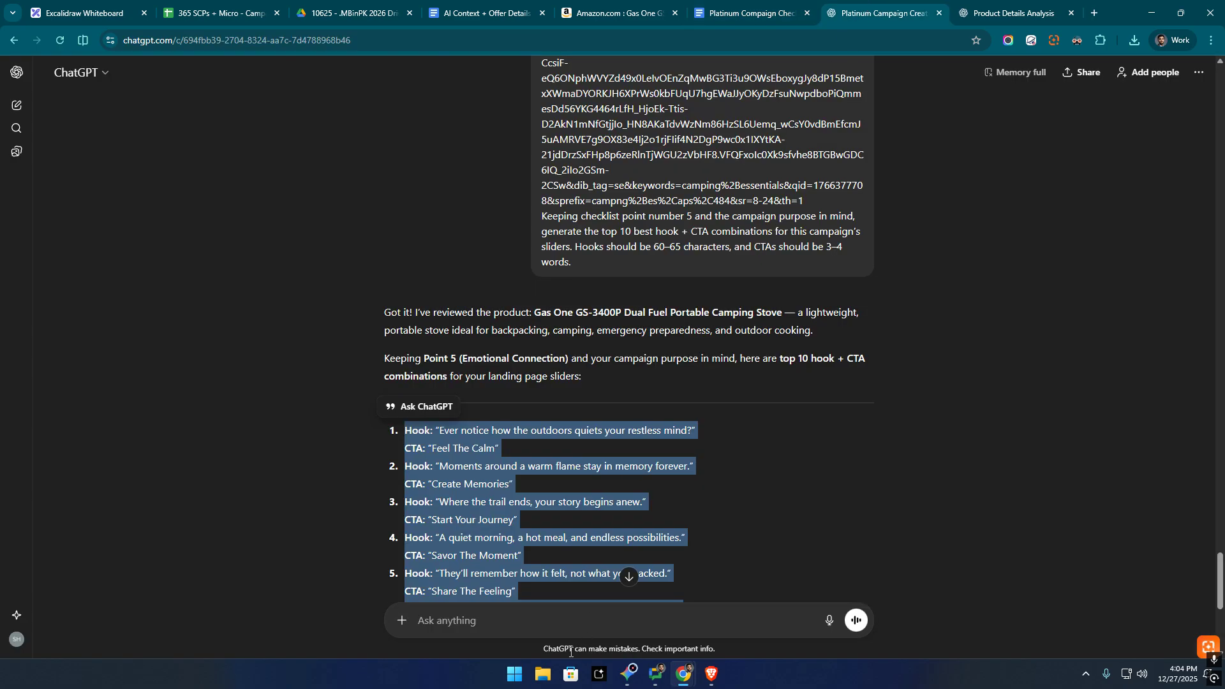
key(ctrl+v)
key(Return)
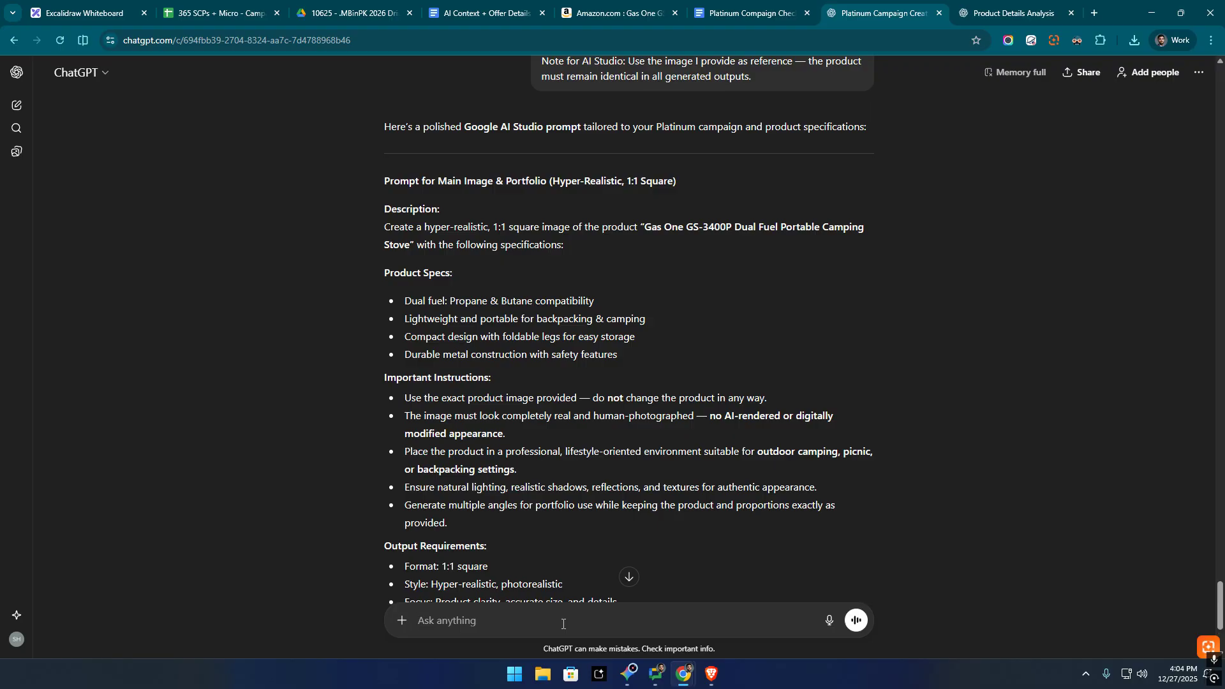
Read ChatGPT's polished Google AI Studio prompt for the main image and portfolio, including its output requirements.
scroll(597, 485, down, 3)
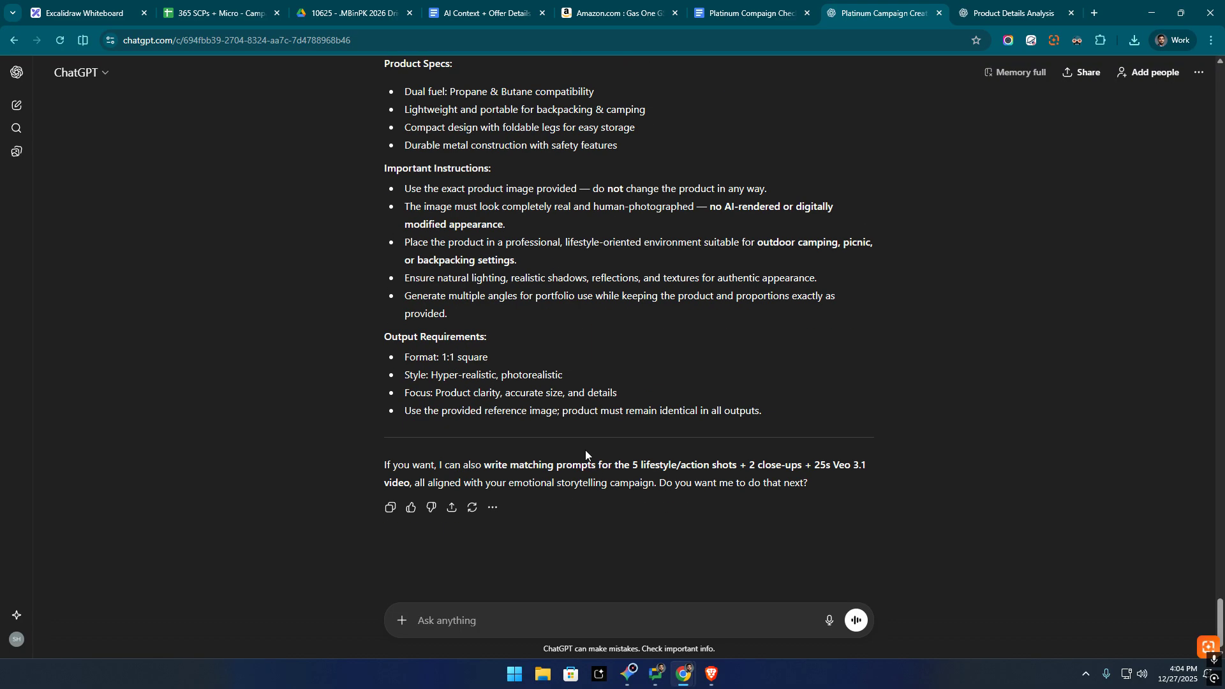
scroll(564, 375, up, 5)
drag(385, 253, 784, 575)
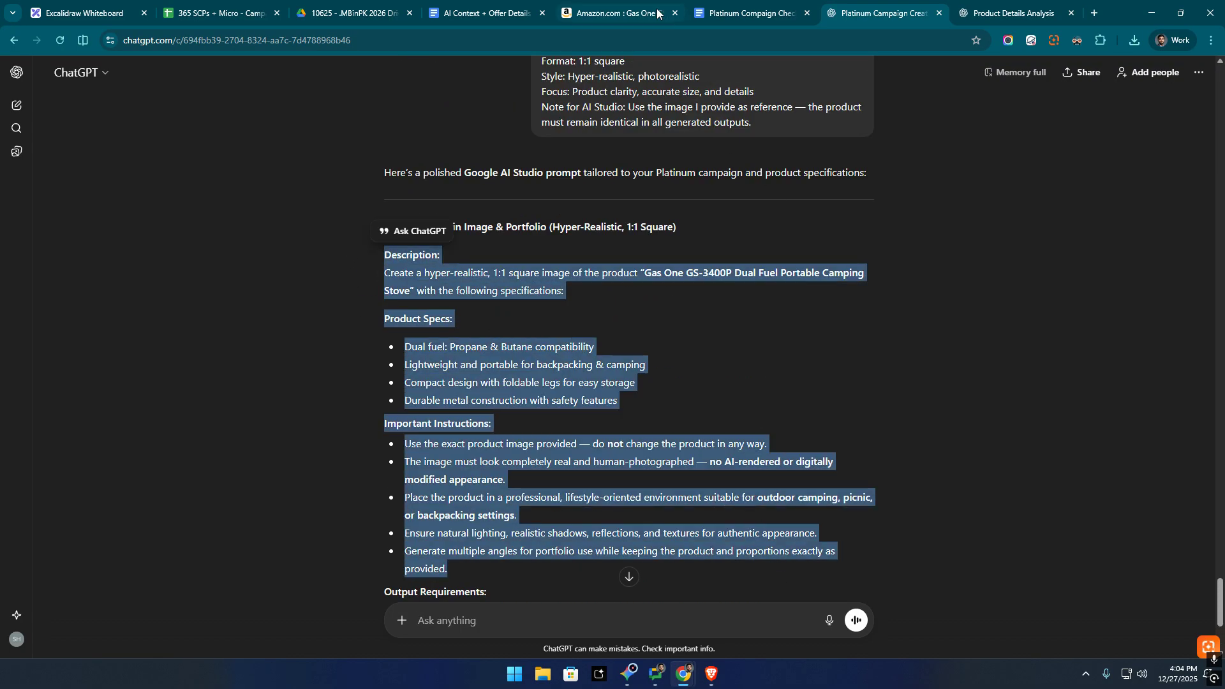
Copy the highlighted C4 request for separate main image, 5 lifestyle/action and 2 close-up prompts into a ChatGPT message.
click(716, 10)
scroll(617, 245, down, 4)
click(449, 318)
triple_click(450, 328)
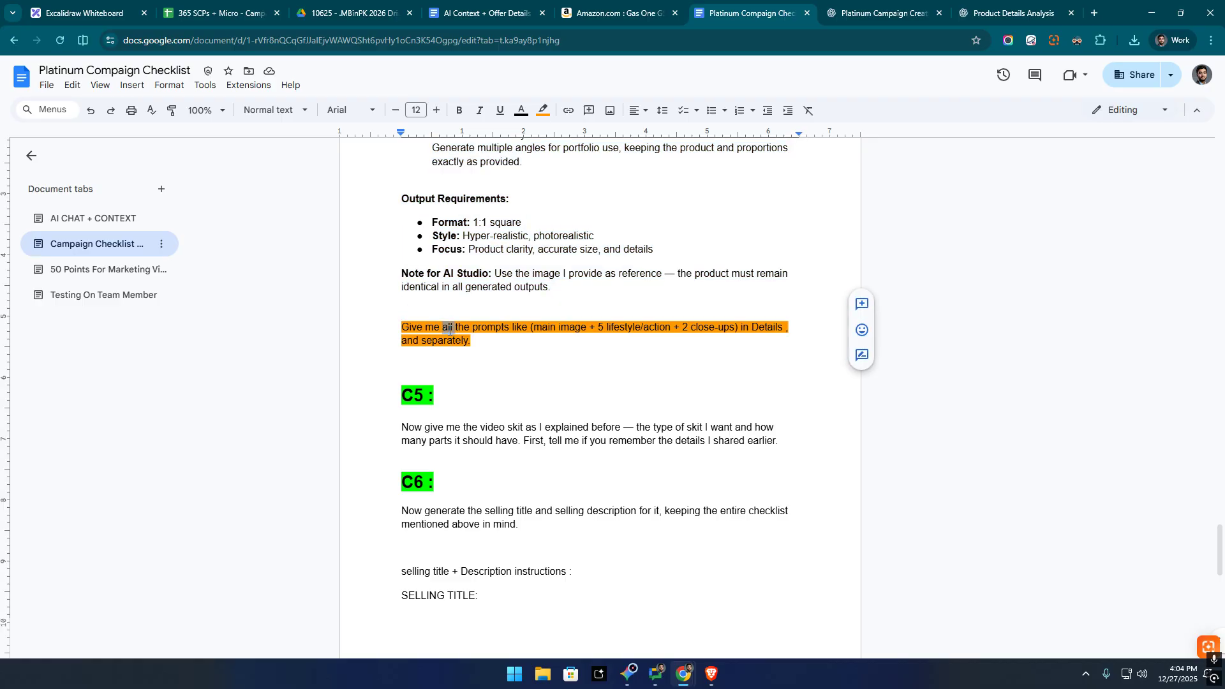
drag(506, 339, 355, 325)
key(ctrl+c)
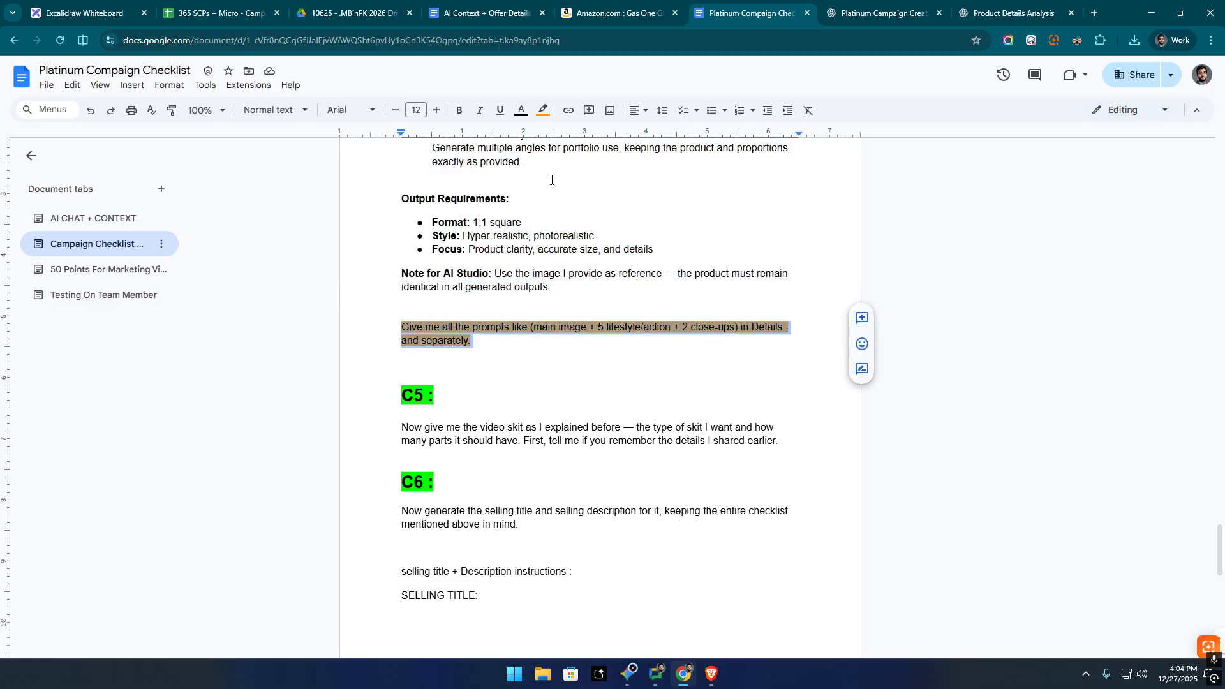
click(878, 18)
click(557, 626)
key(ctrl+v)
scroll(573, 508, down, 5)
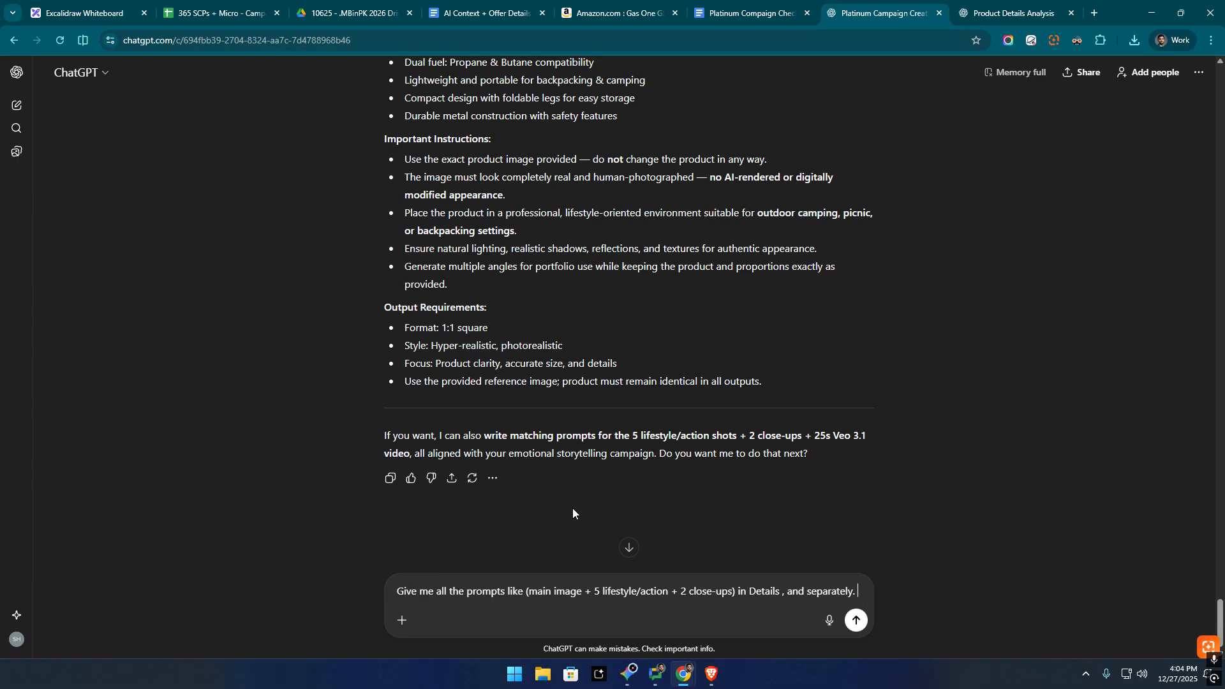
Send ChatGPT the request for separate main image, 5 lifestyle/action and 2 close-up prompts, and read through the returned set.
key(Return)
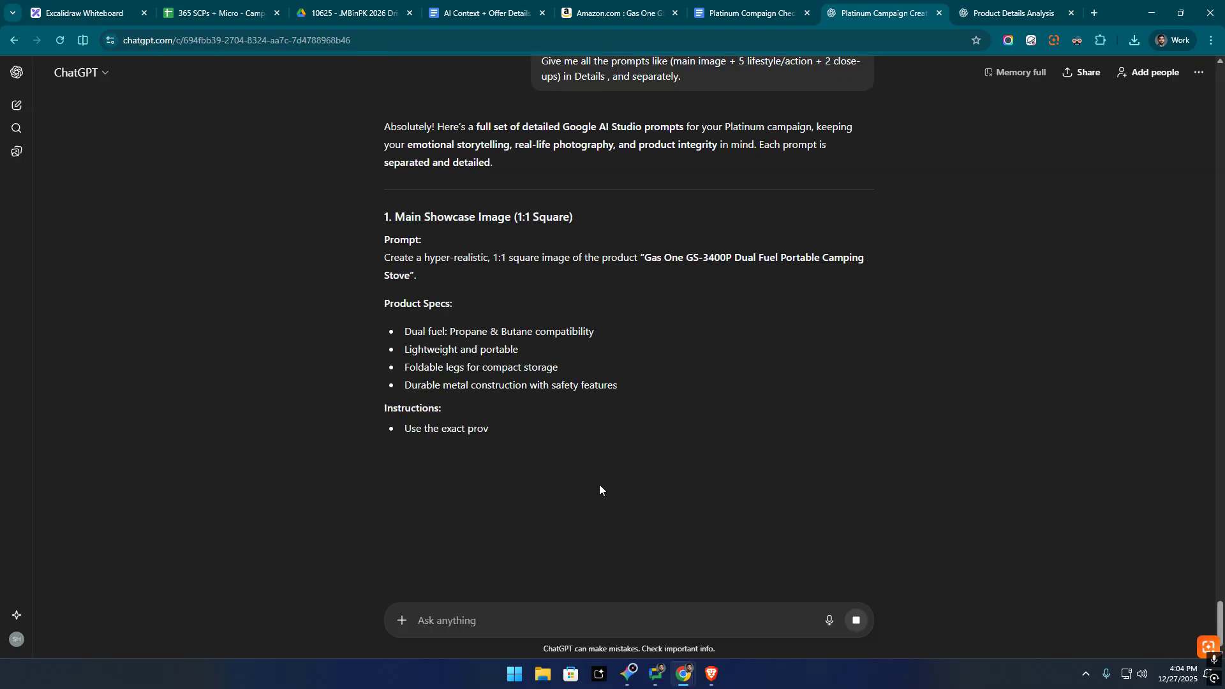
scroll(512, 452, down, 1)
scroll(534, 438, down, 2)
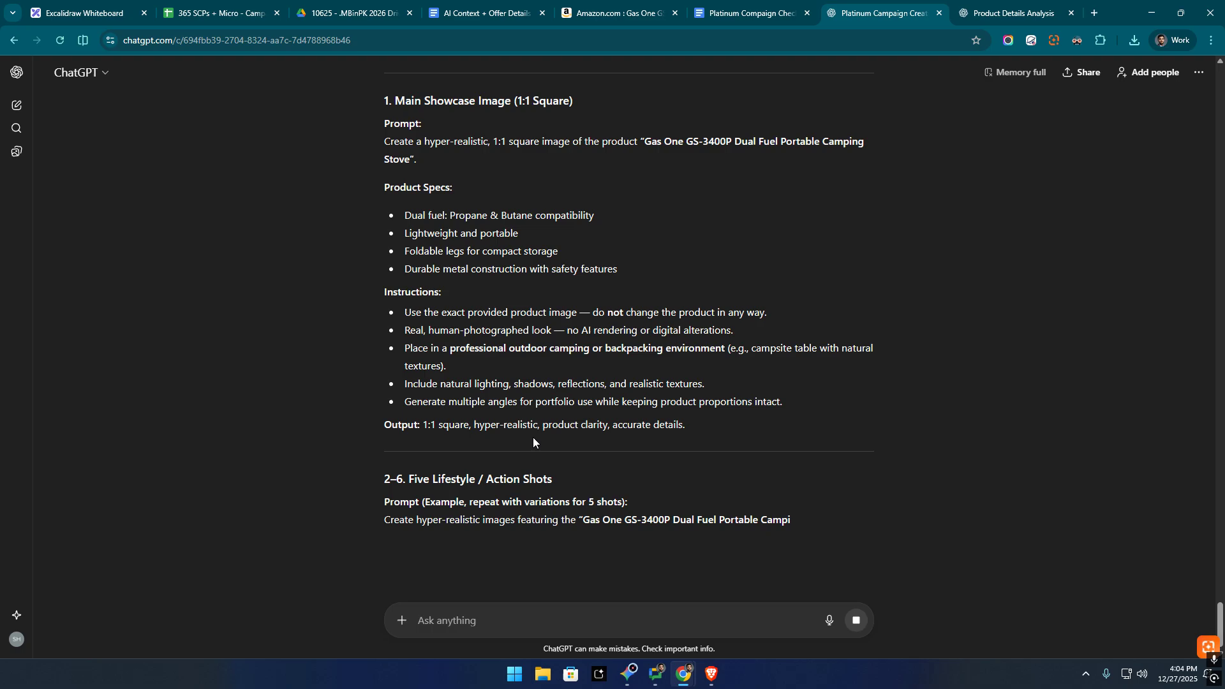
scroll(533, 438, down, 2)
scroll(533, 438, down, 3)
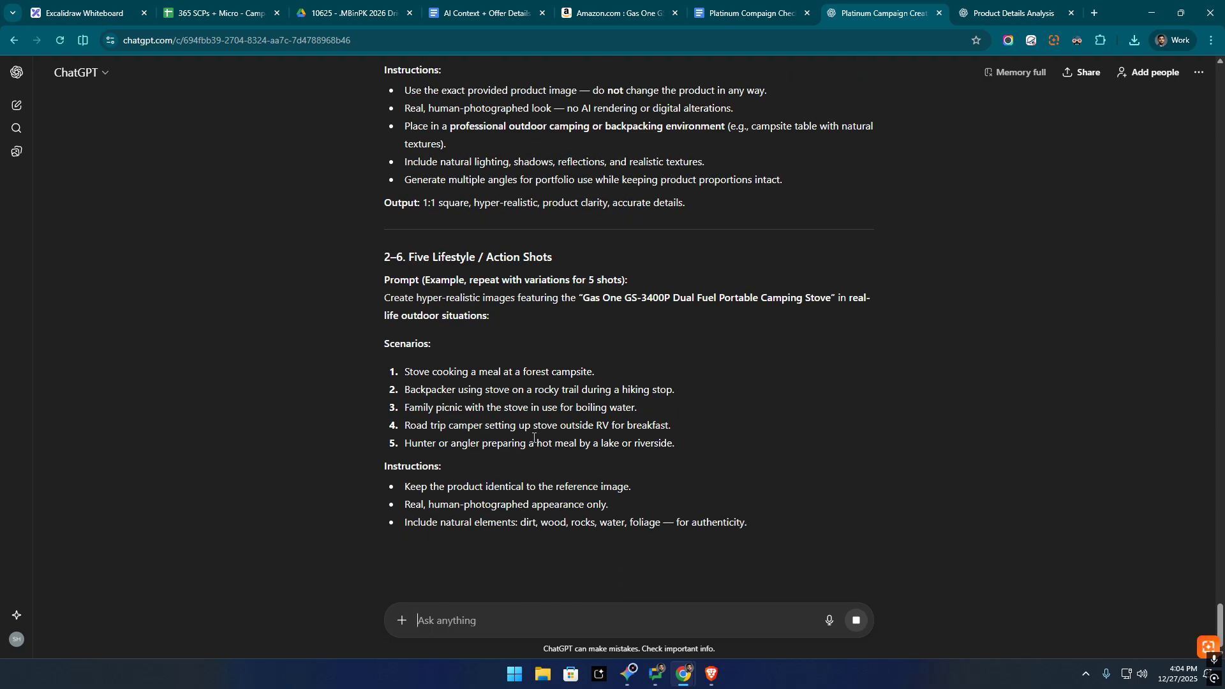
scroll(533, 438, down, 2)
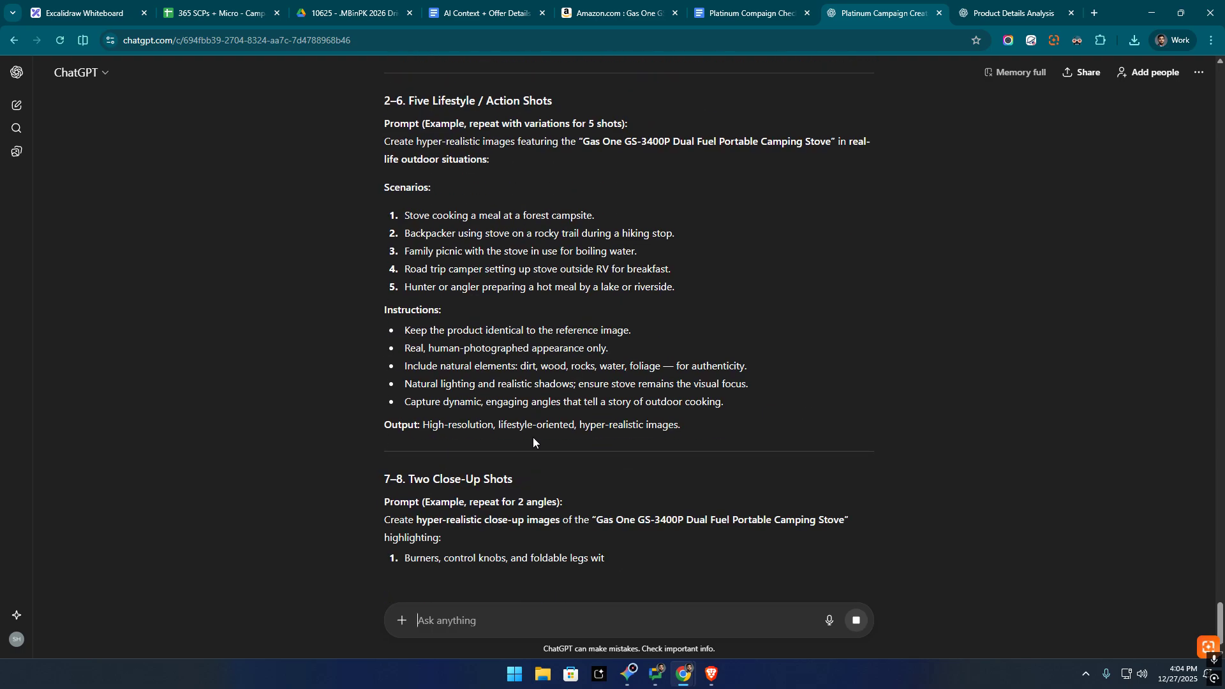
scroll(533, 437, down, 1)
scroll(433, 318, up, 3)
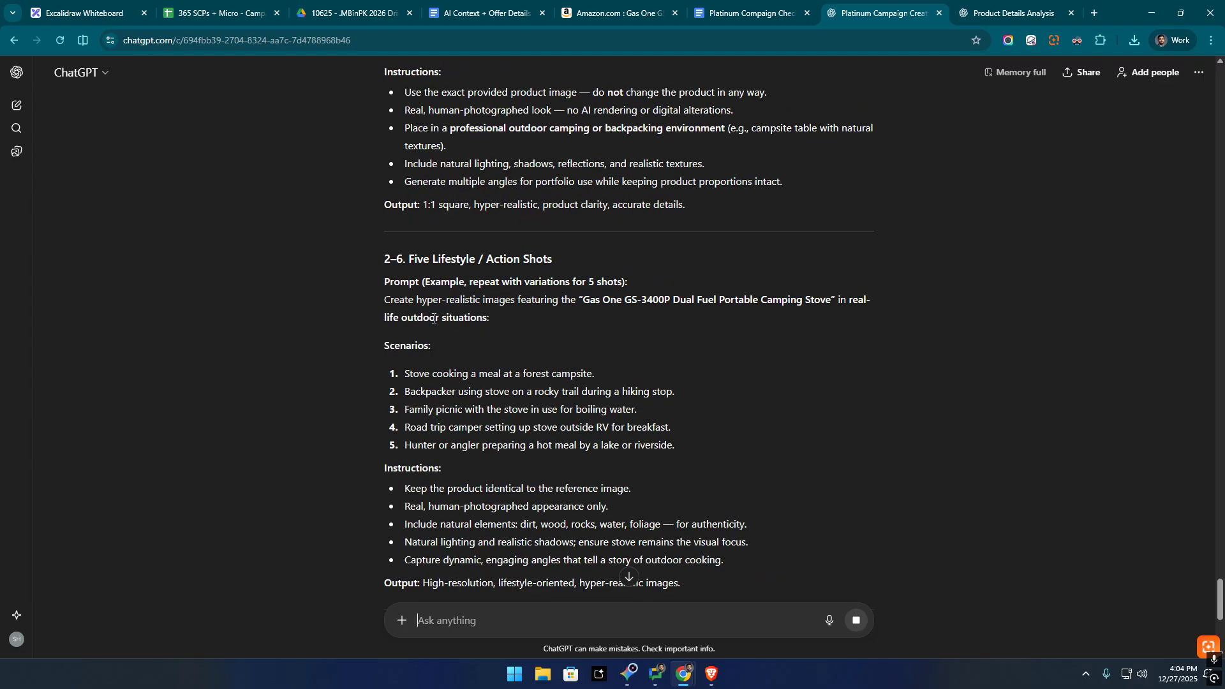
Review the combined Five Lifestyle / Action Shots prompt and ask ChatGPT for all the prompts separately and in detail.
drag(383, 279, 633, 584)
scroll(494, 406, down, 2)
click(494, 406)
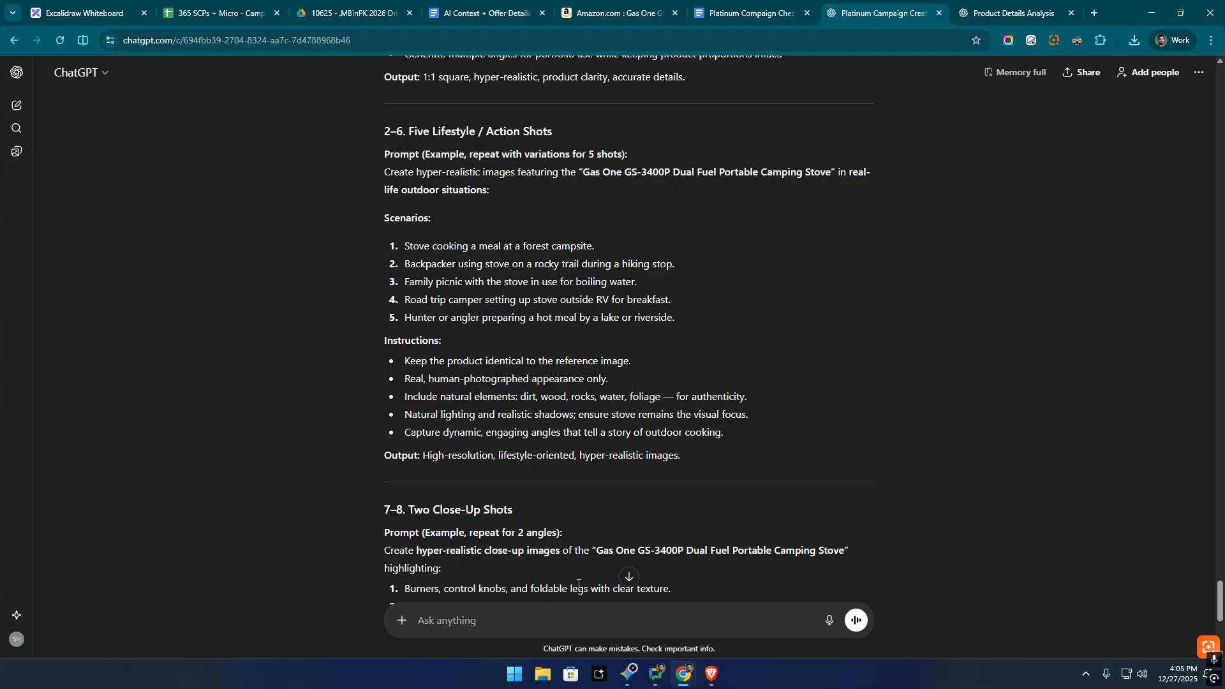
text(give me all the prompts sepra)
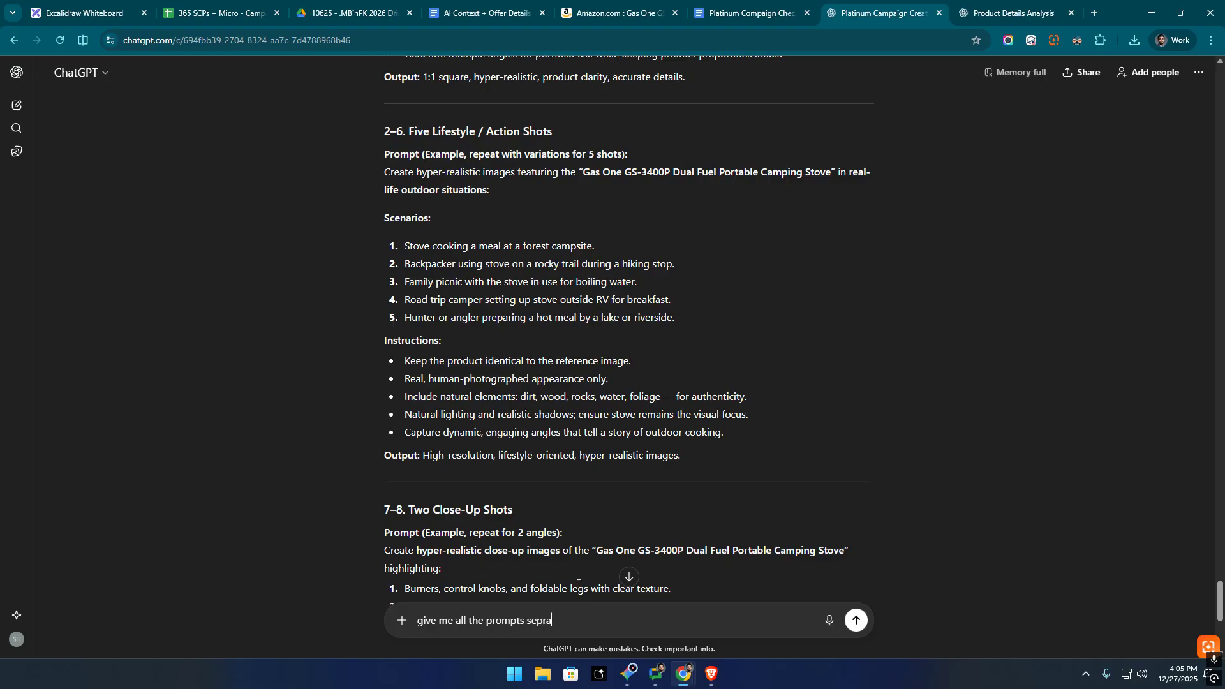
text(ltel and in details)
key(Return)
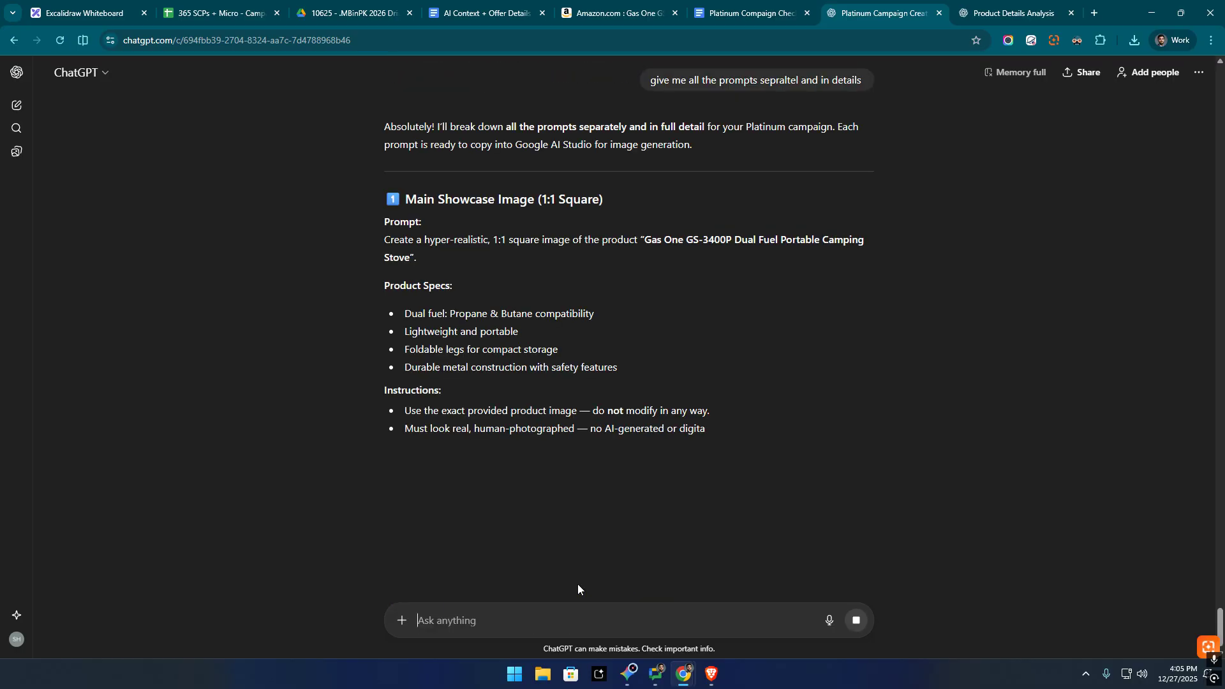
Look over the separated prompts and copy the Main Showcase Image prompt, from Prompt through its Output Requirements.
scroll(541, 414, down, 1)
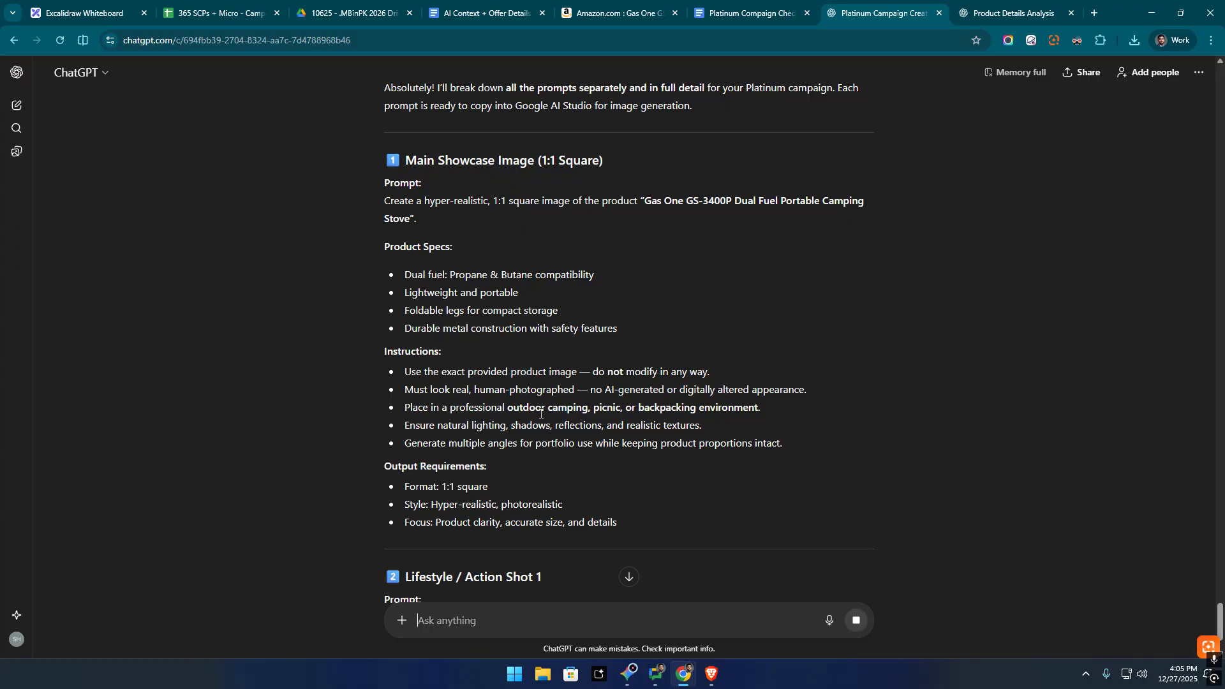
scroll(541, 414, down, 6)
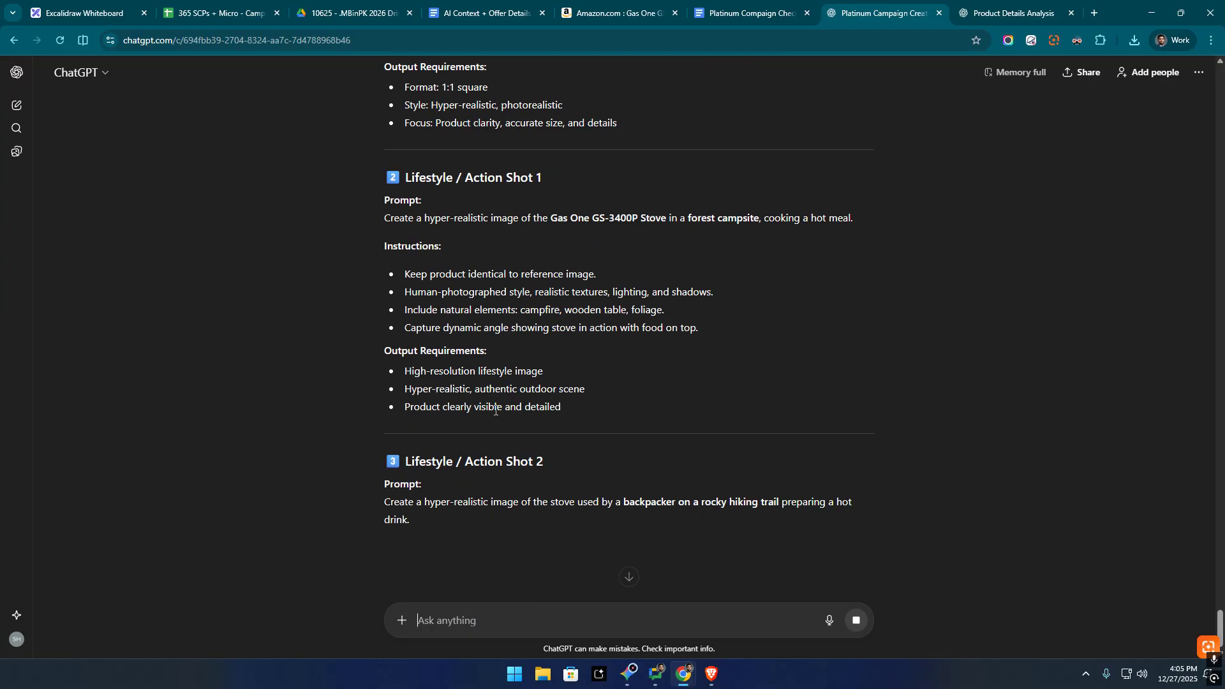
scroll(403, 375, down, 2)
drag(377, 318, 561, 547)
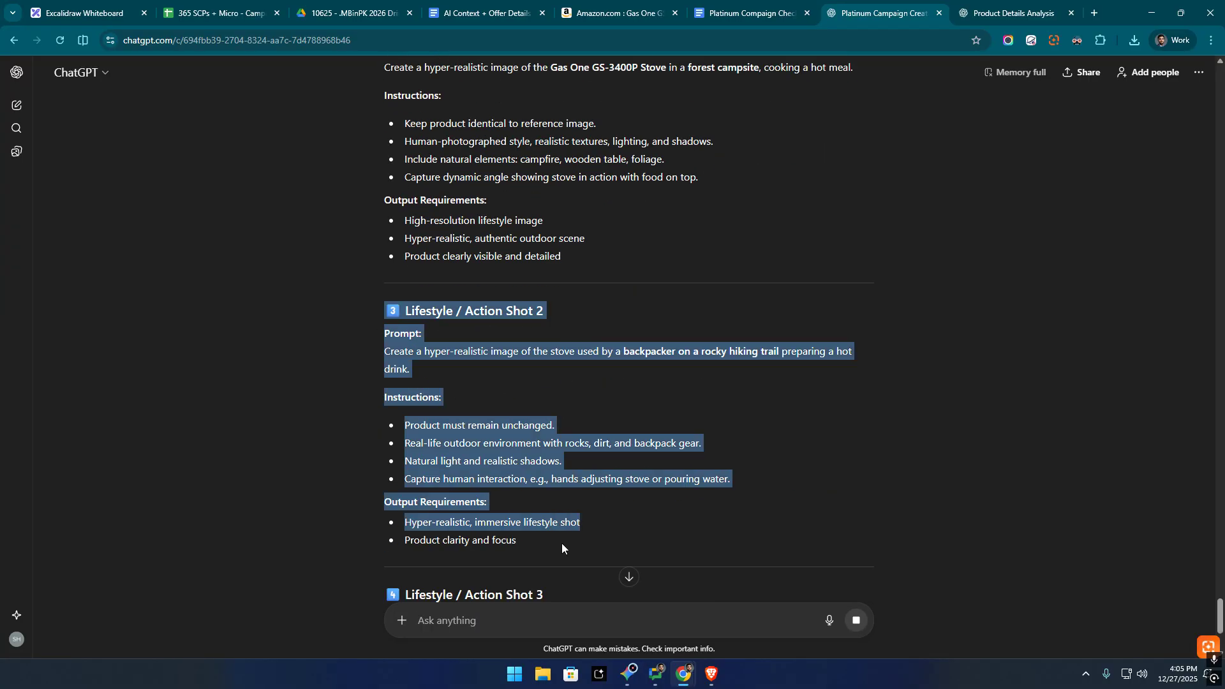
scroll(562, 542, up, 11)
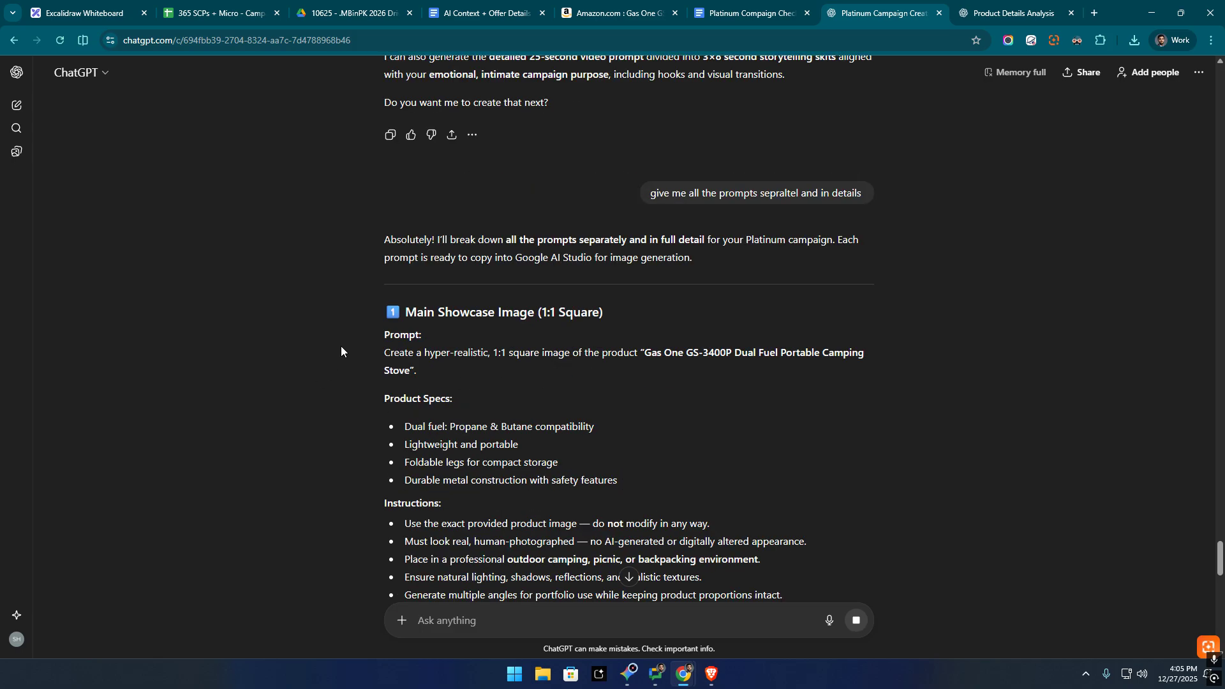
drag(341, 346, 682, 430)
scroll(356, 300, down, 1)
scroll(676, 542, down, 3)
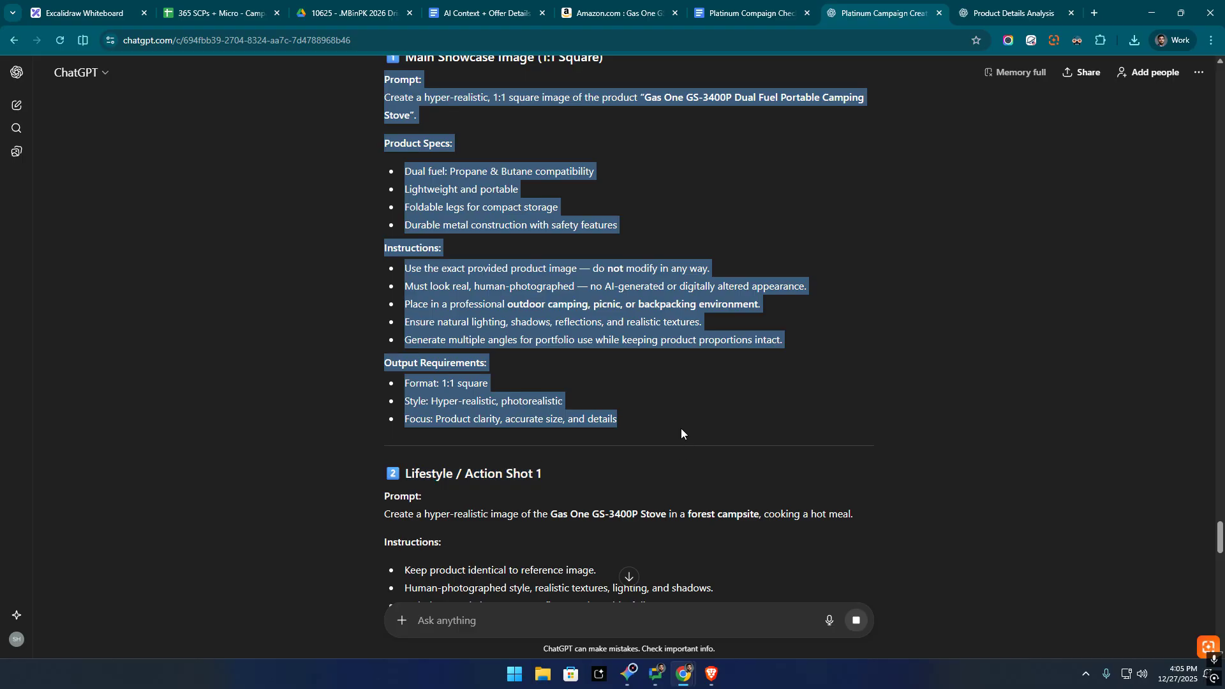
right_click(683, 675)
click(695, 590)
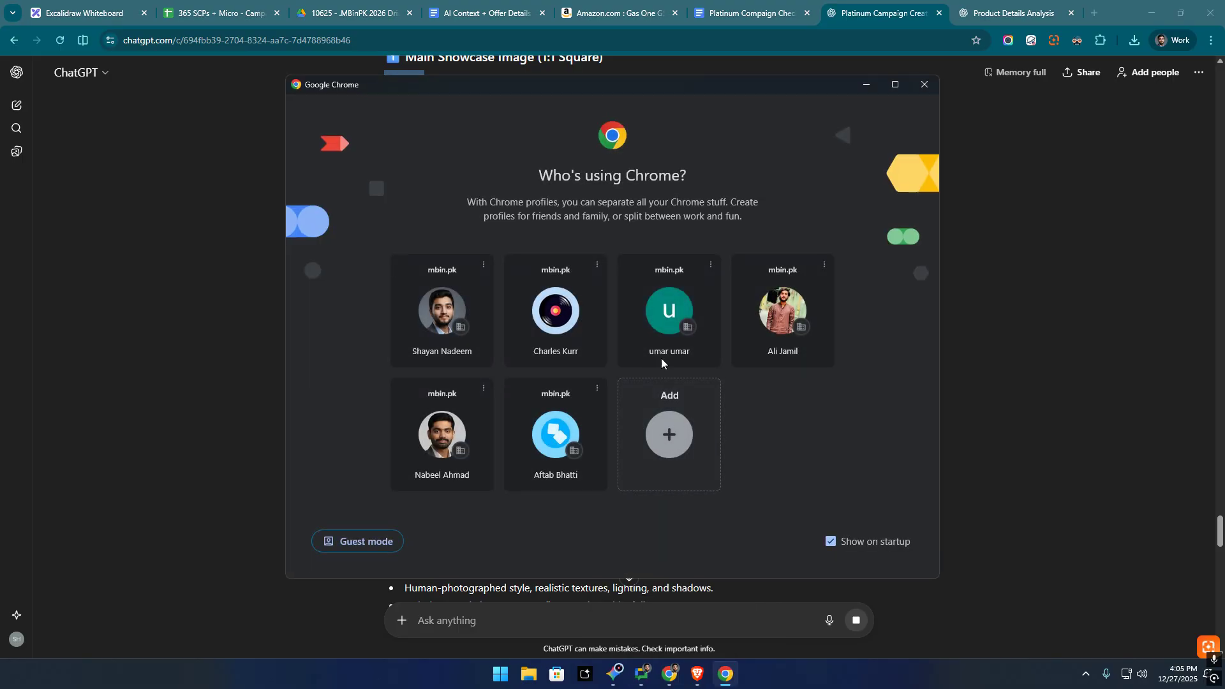
click(670, 306)
click(1210, 12)
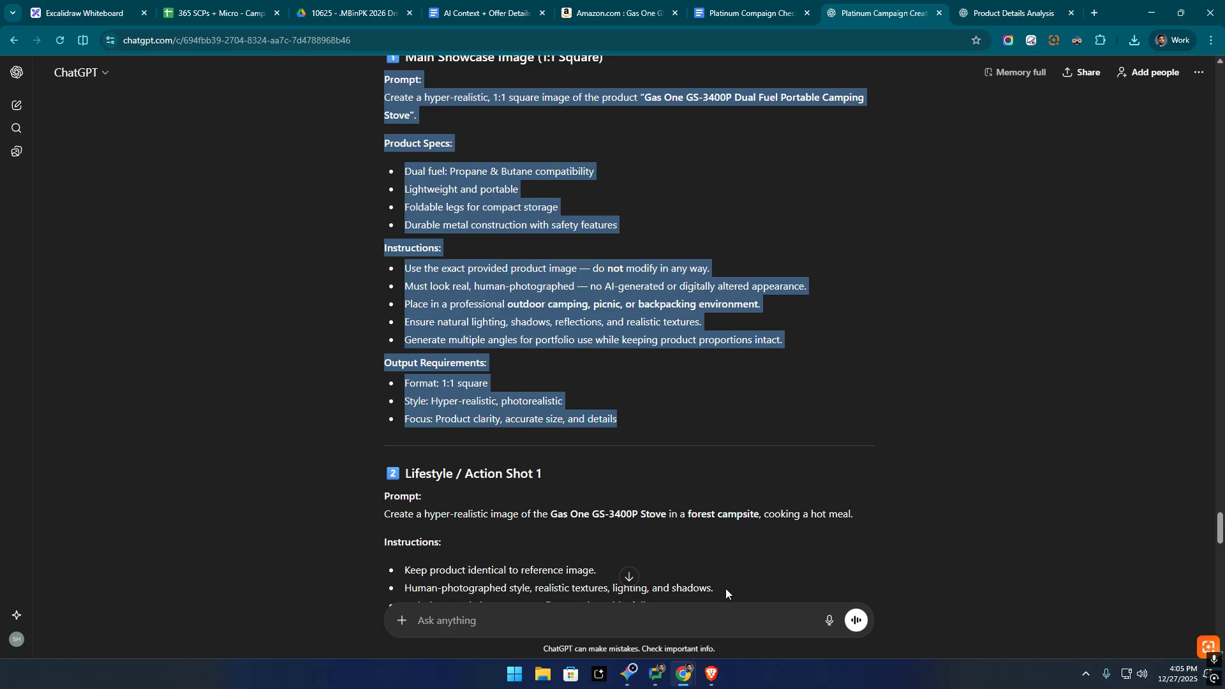
Open Google Gemini in the Chrome profile that has it bookmarked and paste the Main Showcase Image prompt.
right_click(683, 674)
click(674, 599)
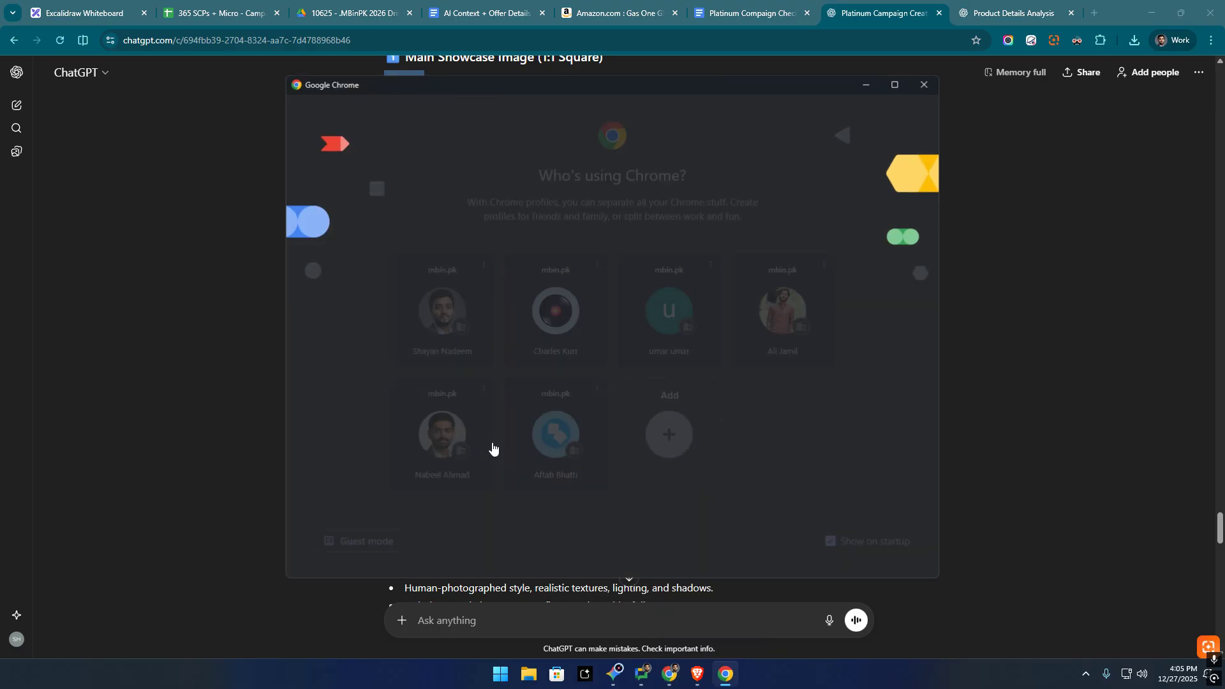
click(530, 434)
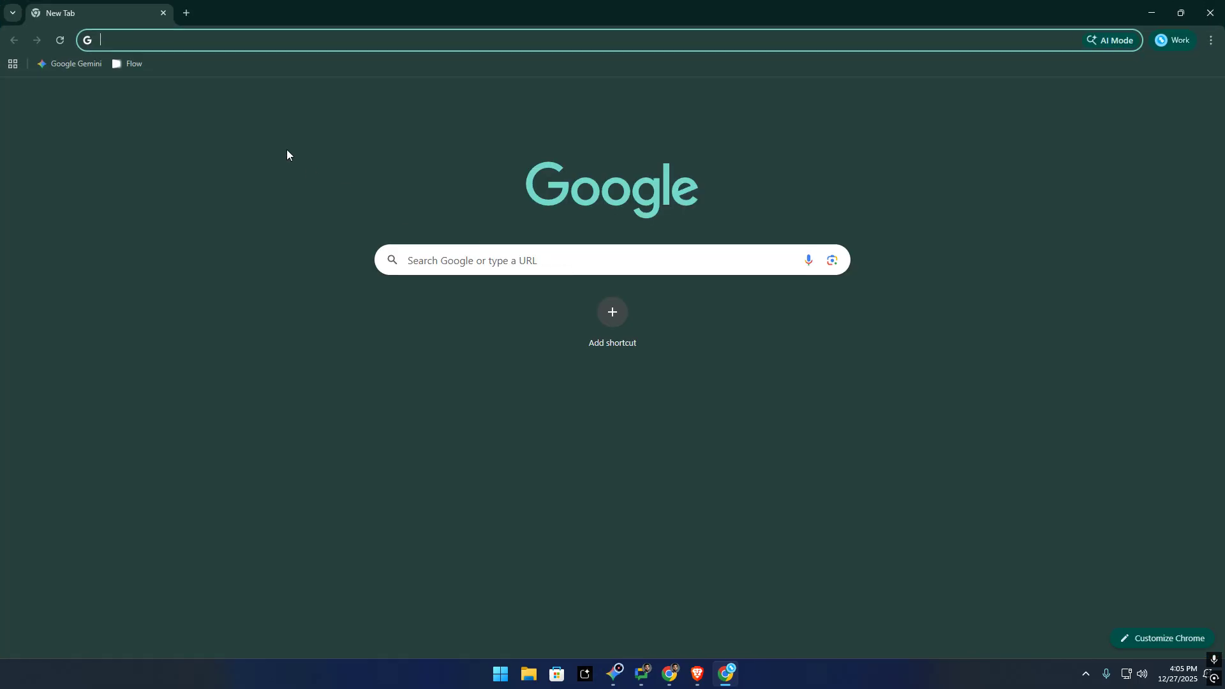
click(69, 64)
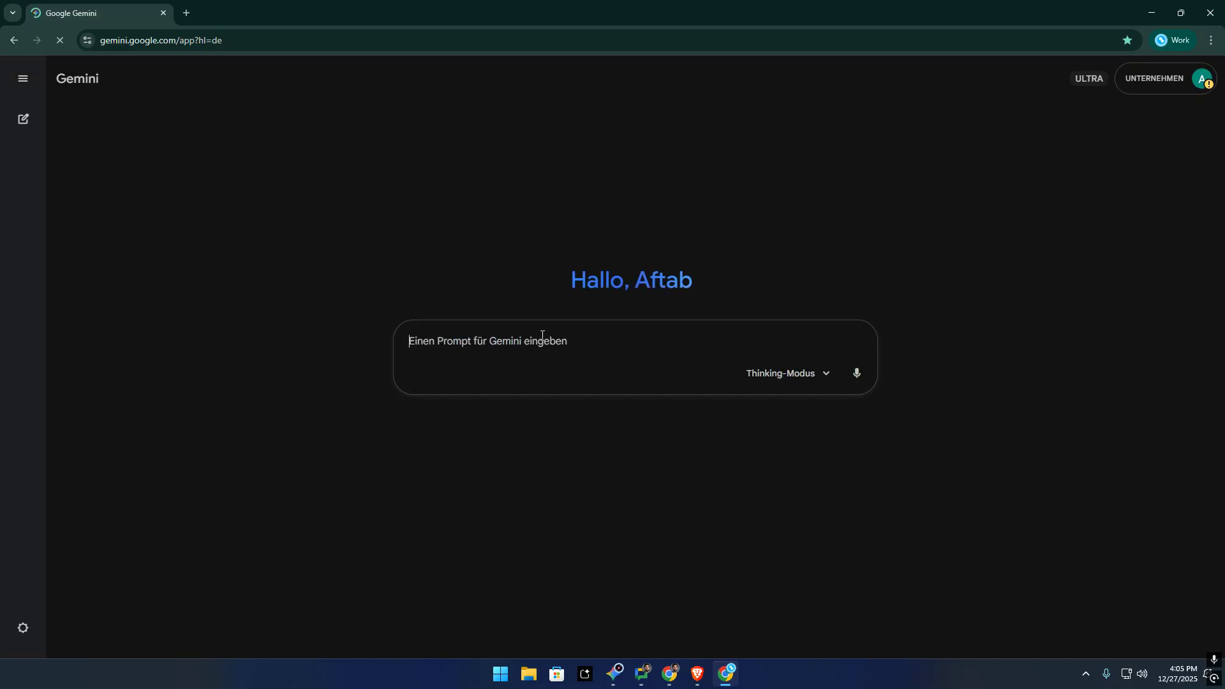
key(ctrl+v)
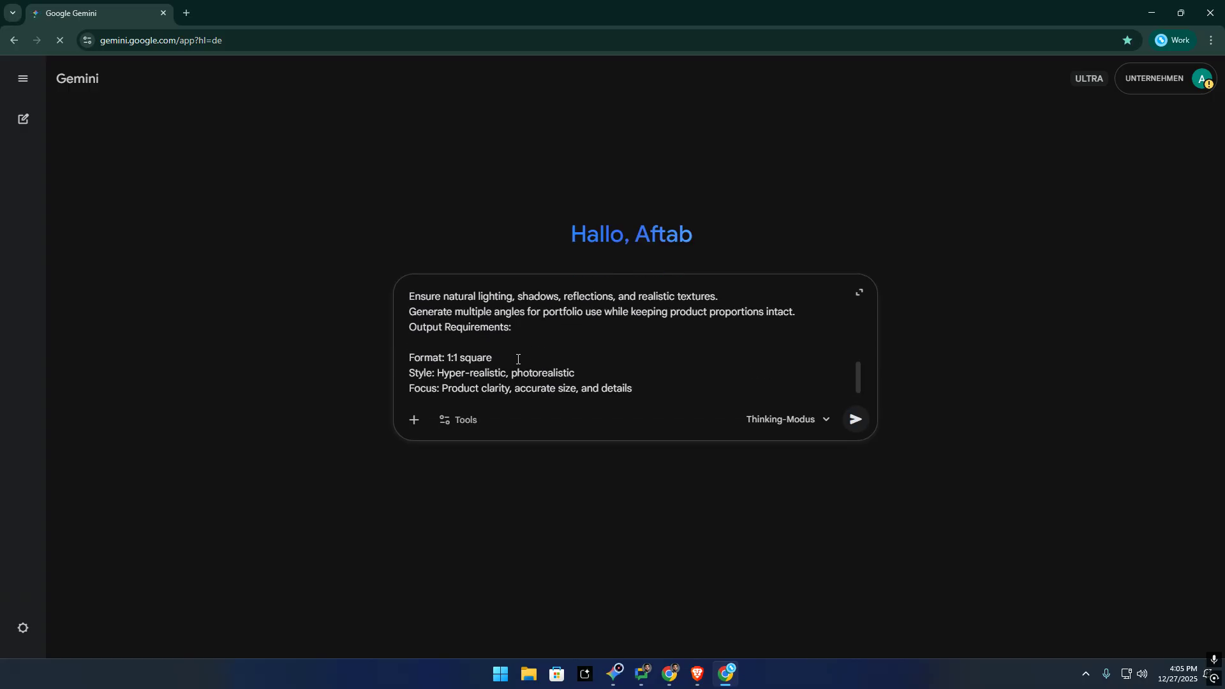
Attach the stove product photo from Downloads to the Gemini prompt, check the text and send it.
click(458, 420)
click(416, 420)
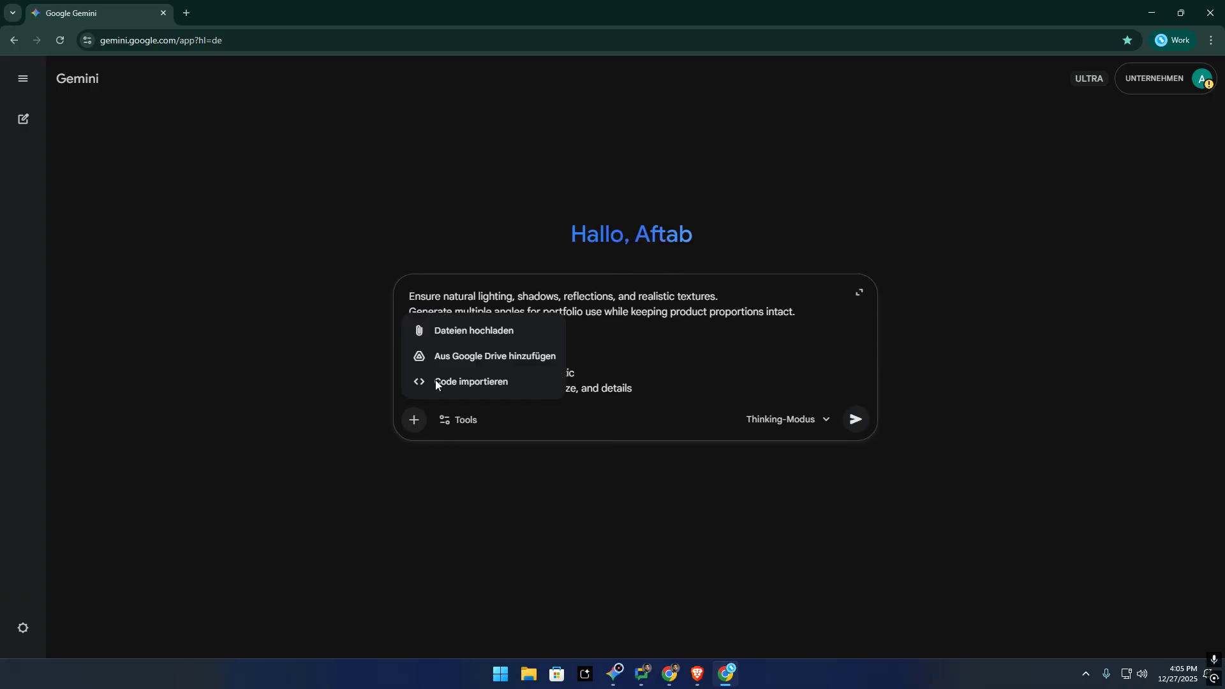
click(472, 329)
double_click(657, 393)
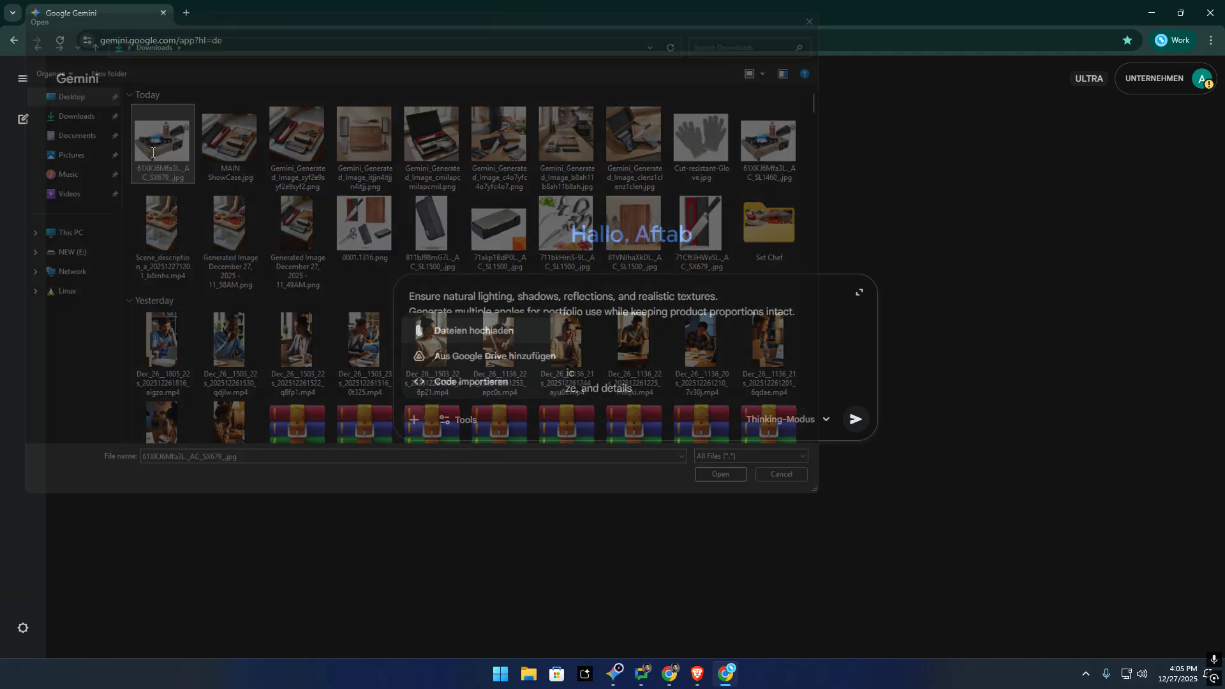
scroll(663, 389, up, 5)
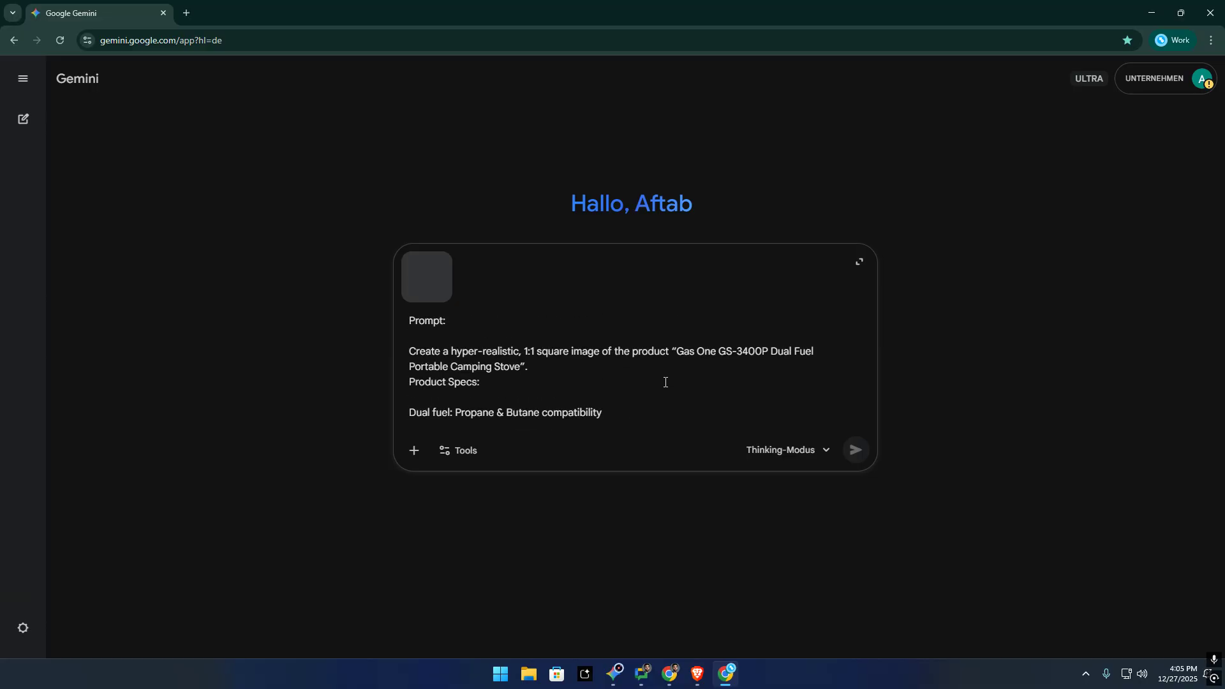
scroll(665, 382, down, 5)
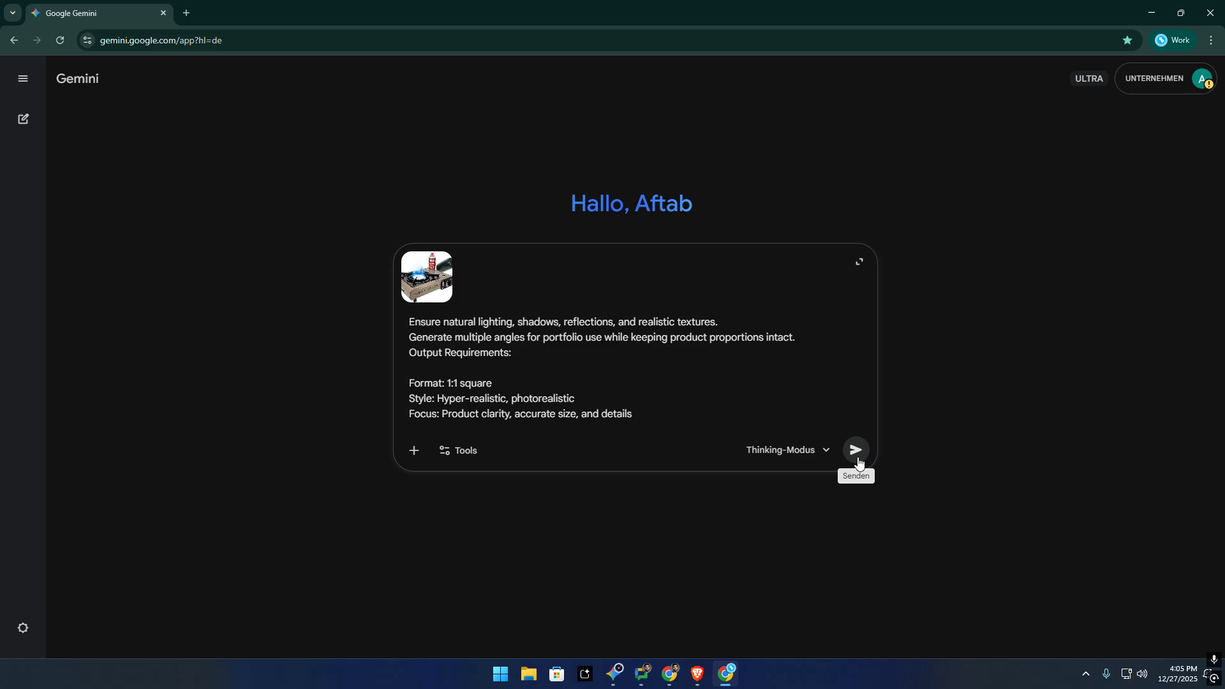
click(856, 450)
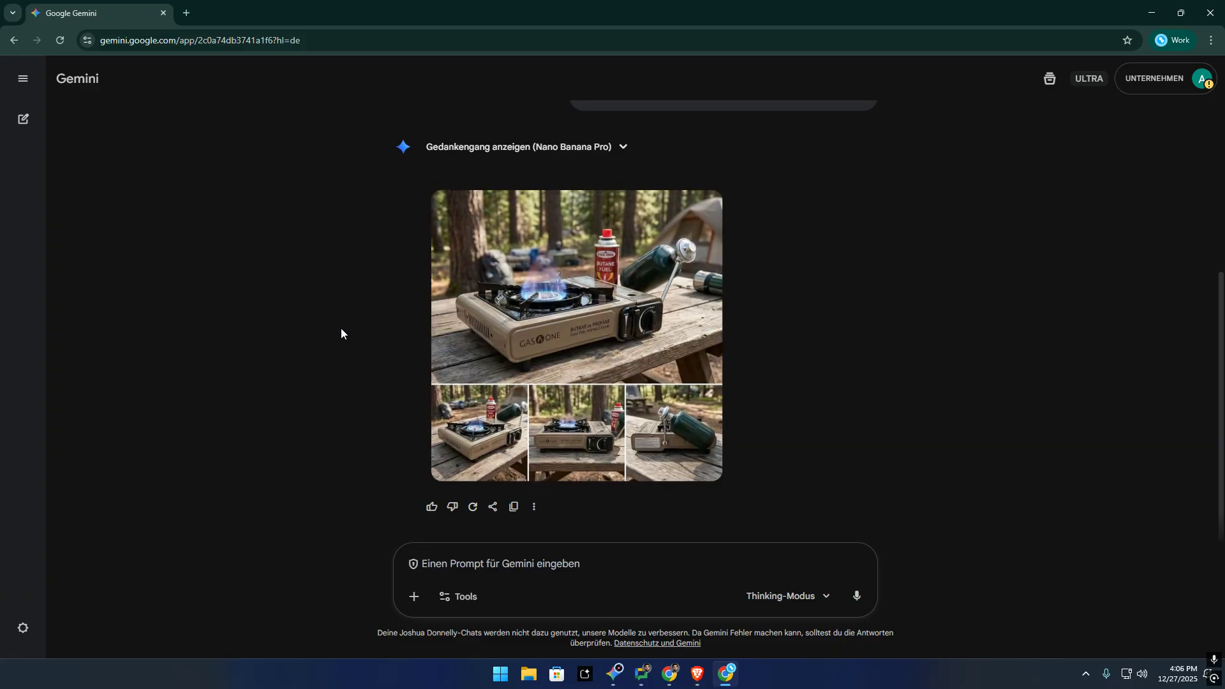
Inspect the generated main showcase image of the stove at full size.
click(585, 319)
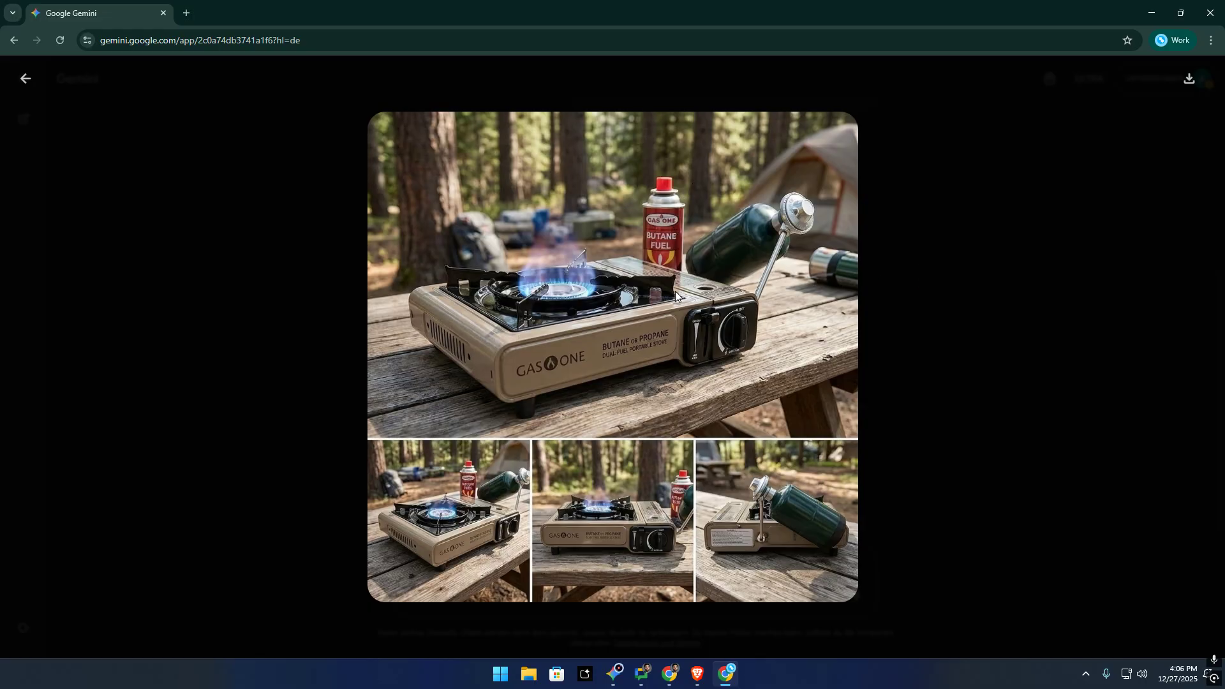
click(1025, 274)
click(626, 315)
click(916, 305)
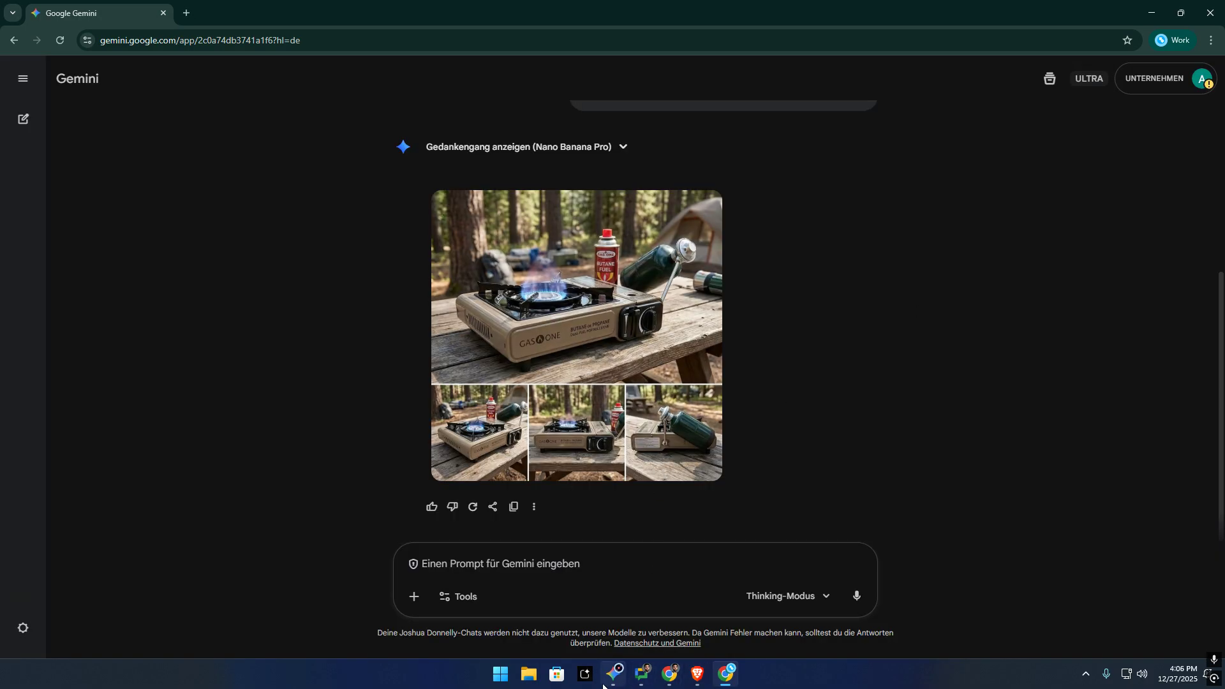
Copy the Lifestyle / Action Shot 1 prompt for the forest campsite from ChatGPT and send it to Gemini.
click(642, 673)
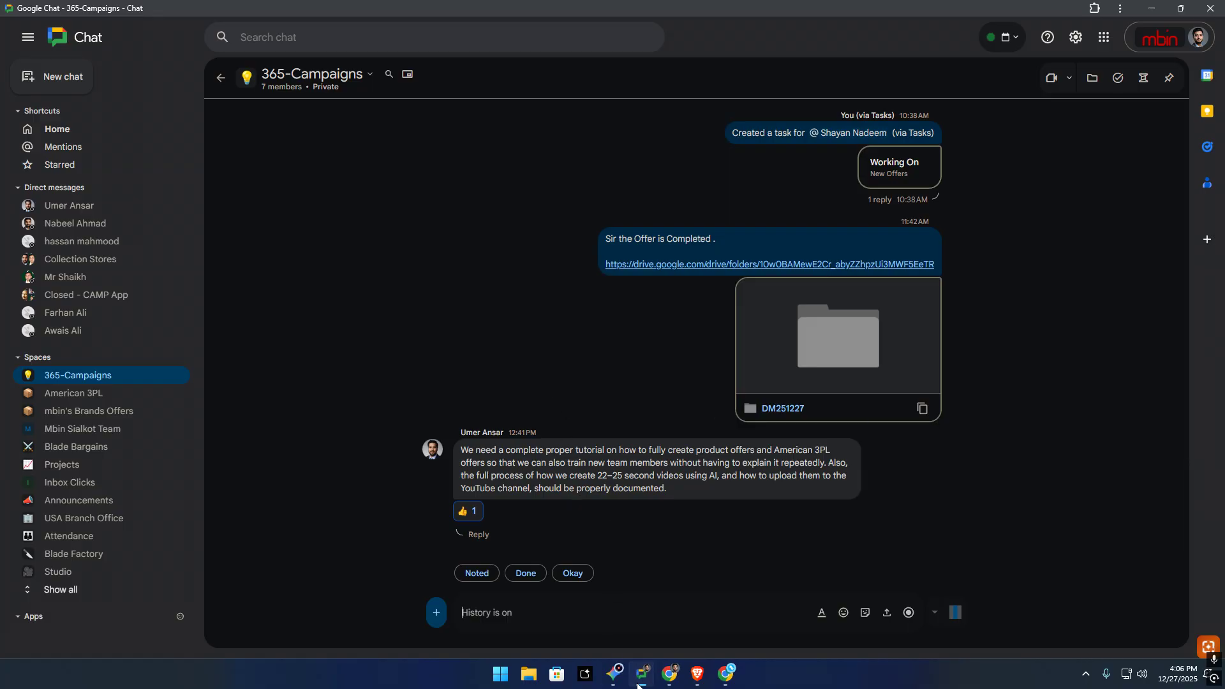
click(670, 674)
mouse_move(726, 674)
click(713, 621)
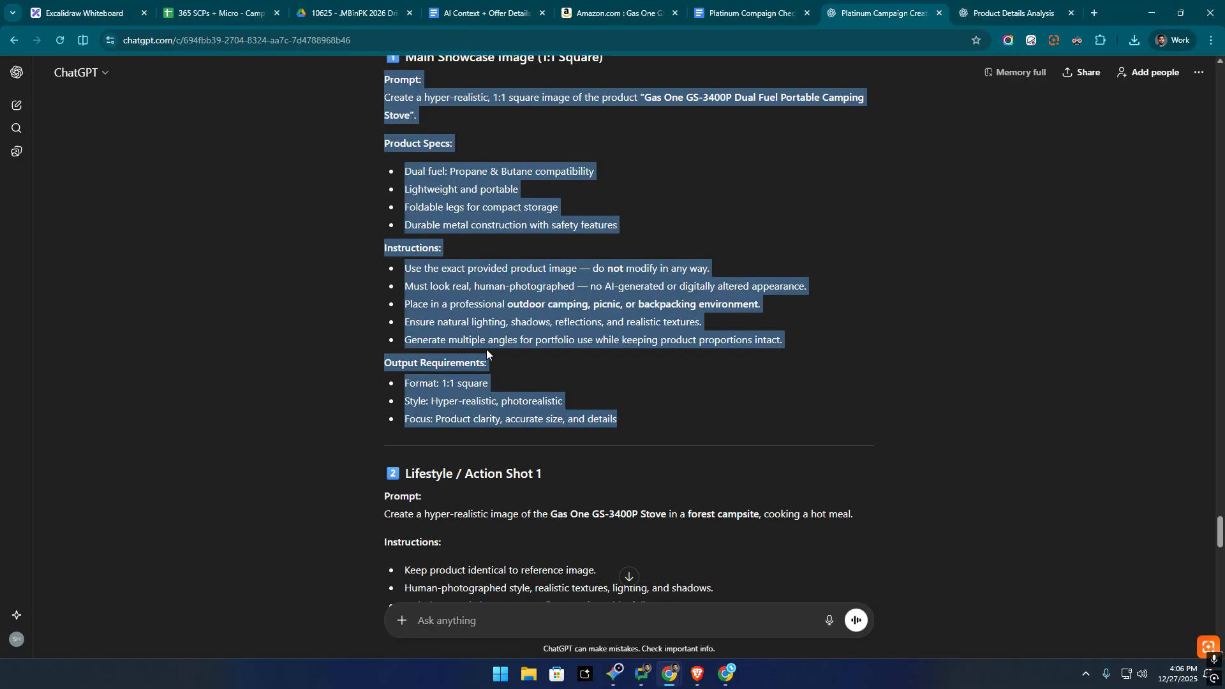
scroll(374, 286, down, 3)
click(370, 258)
drag(373, 239, 676, 513)
key(alt+Tab)
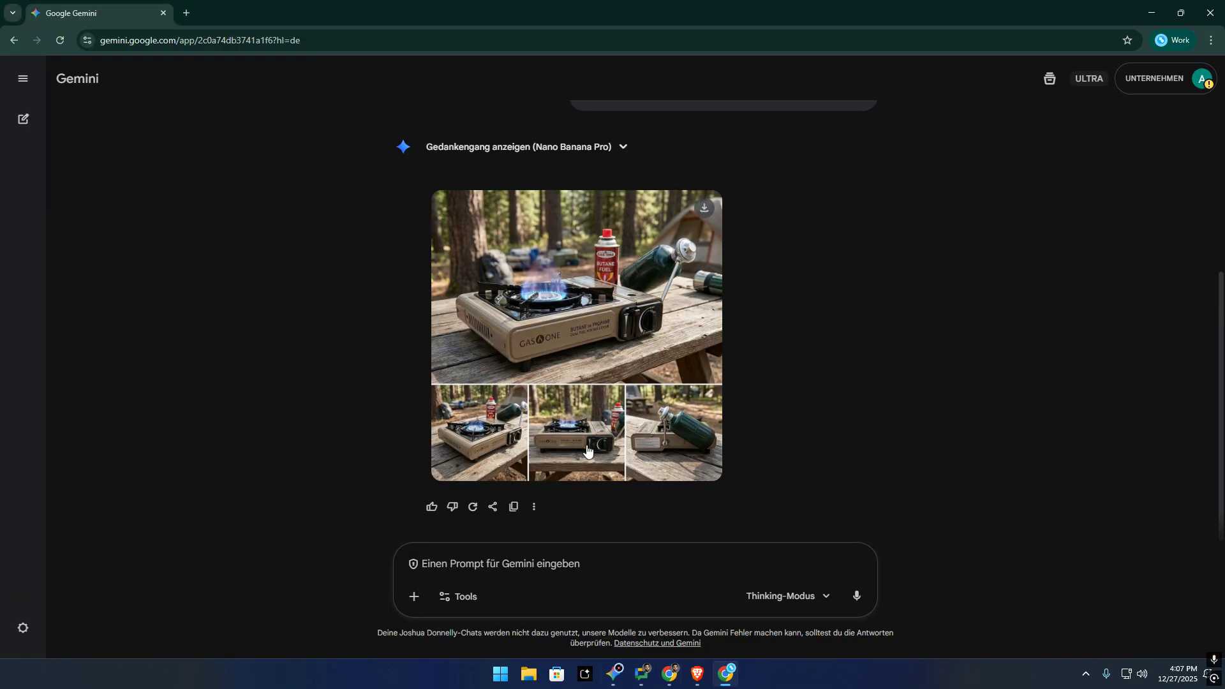
key(ctrl+v)
key(Return)
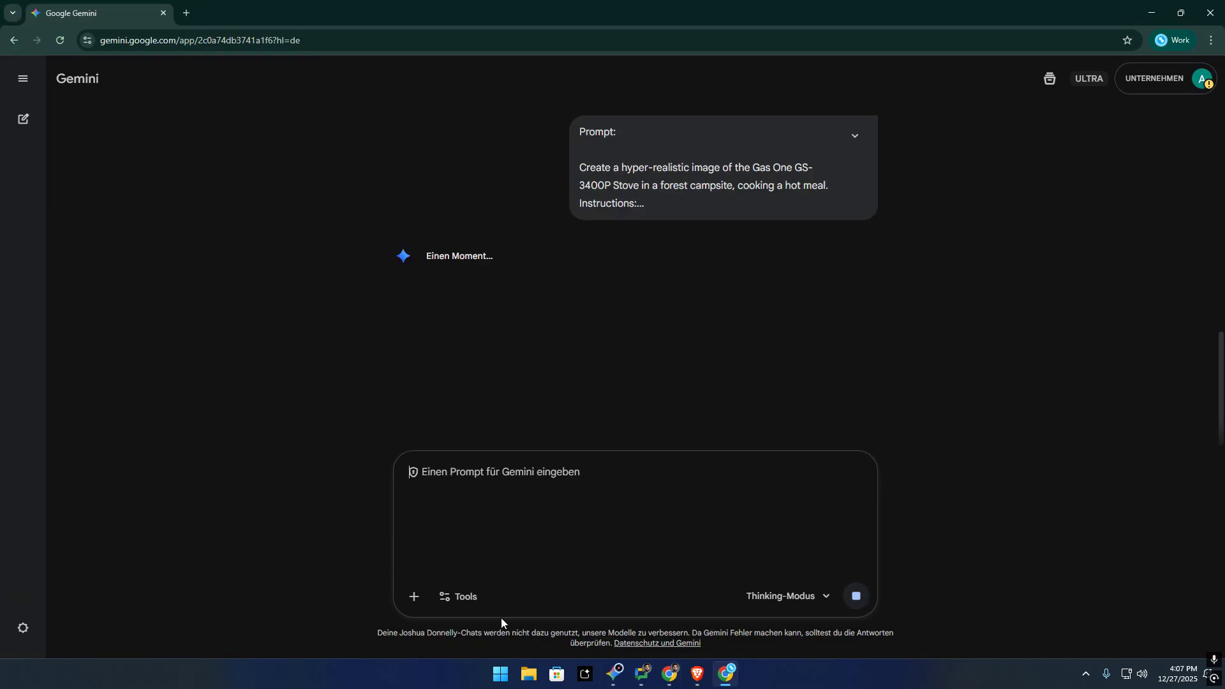
Recheck the showcase image in Gemini and inspect the generated forest campsite cooking image at full size.
scroll(624, 331, up, 5)
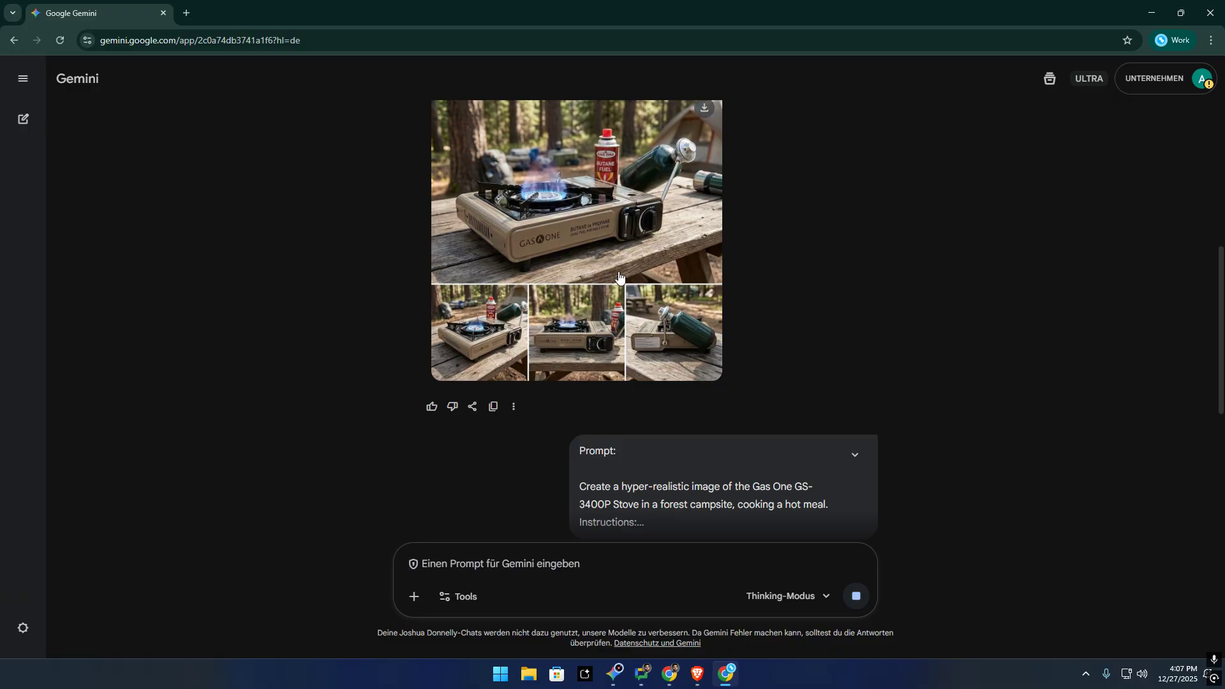
scroll(623, 331, up, 3)
scroll(614, 332, up, 3)
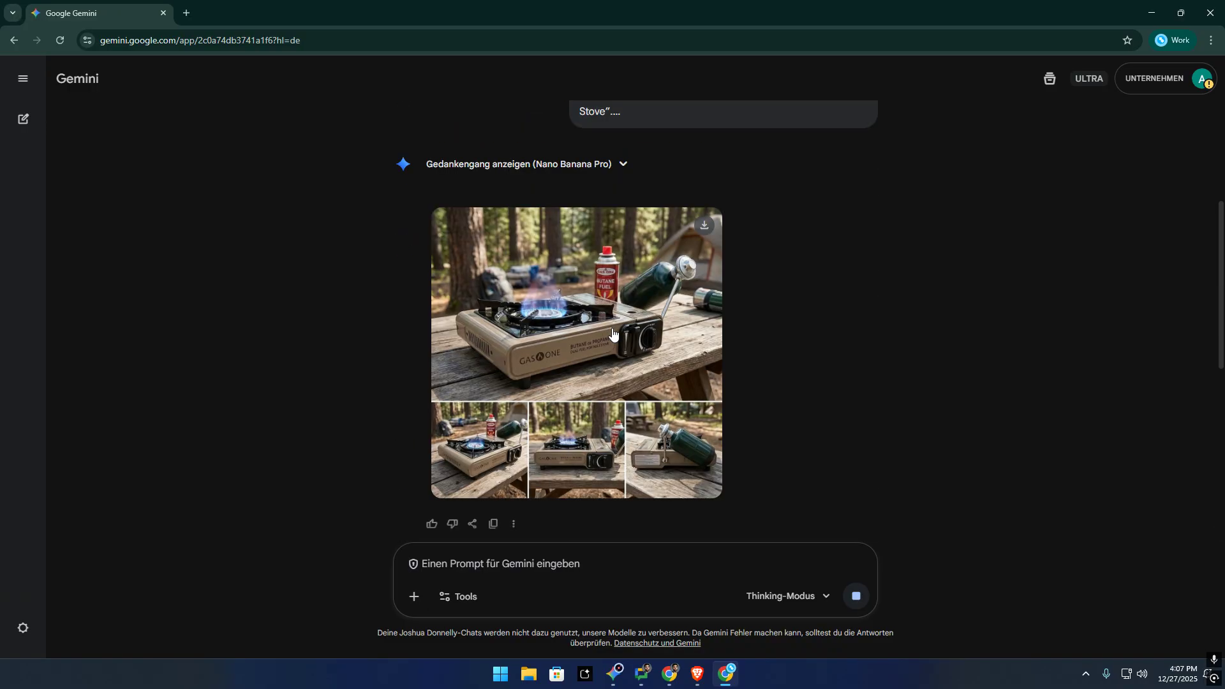
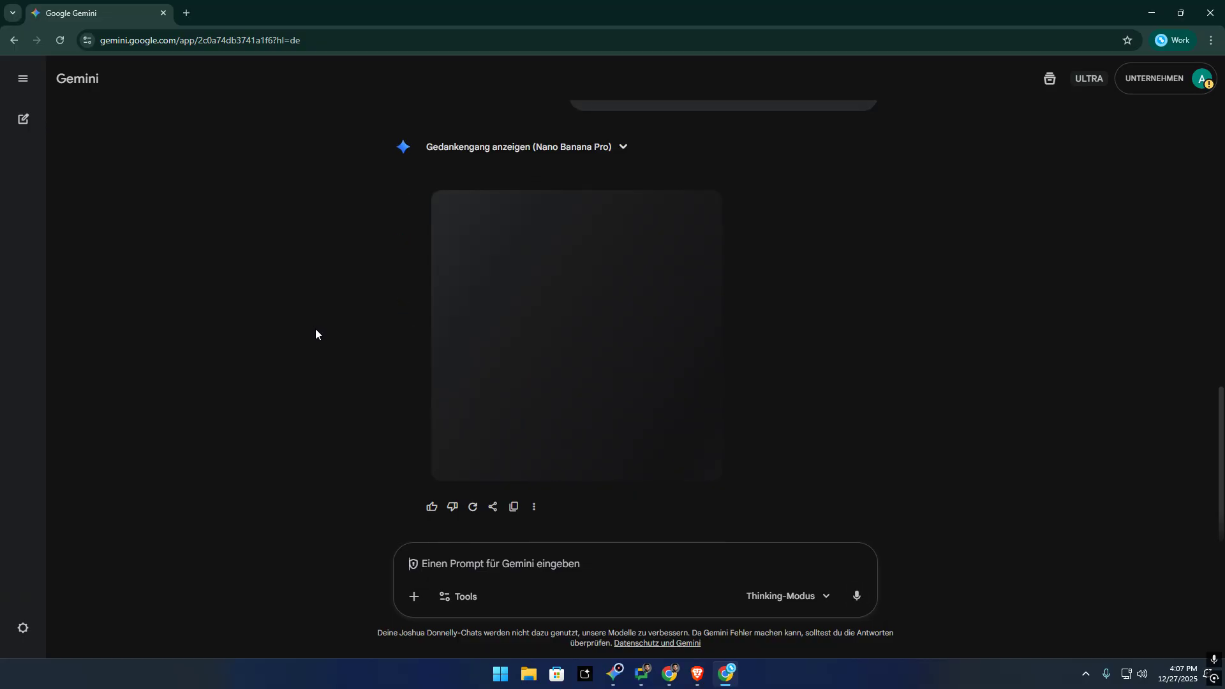
click(557, 338)
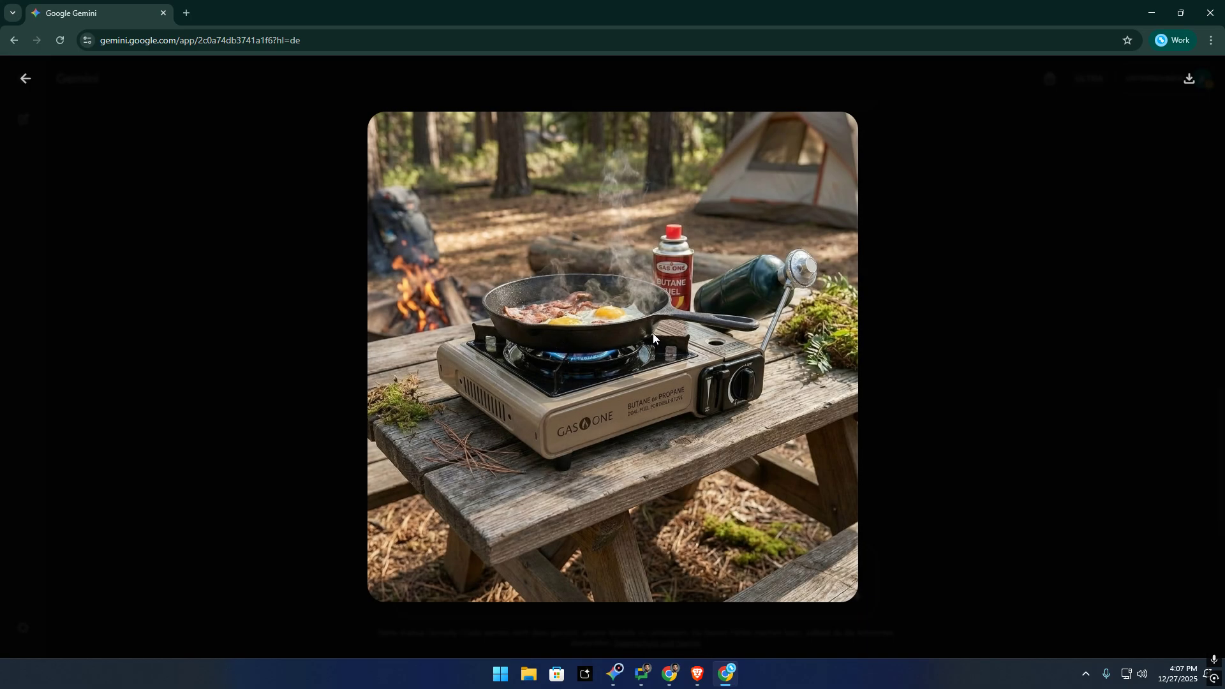
click(987, 298)
Copy the Lifestyle / Action Shot 2 prompt for the rocky hiking trail from ChatGPT and send it to Gemini.
key(alt+Tab)
scroll(622, 511, down, 6)
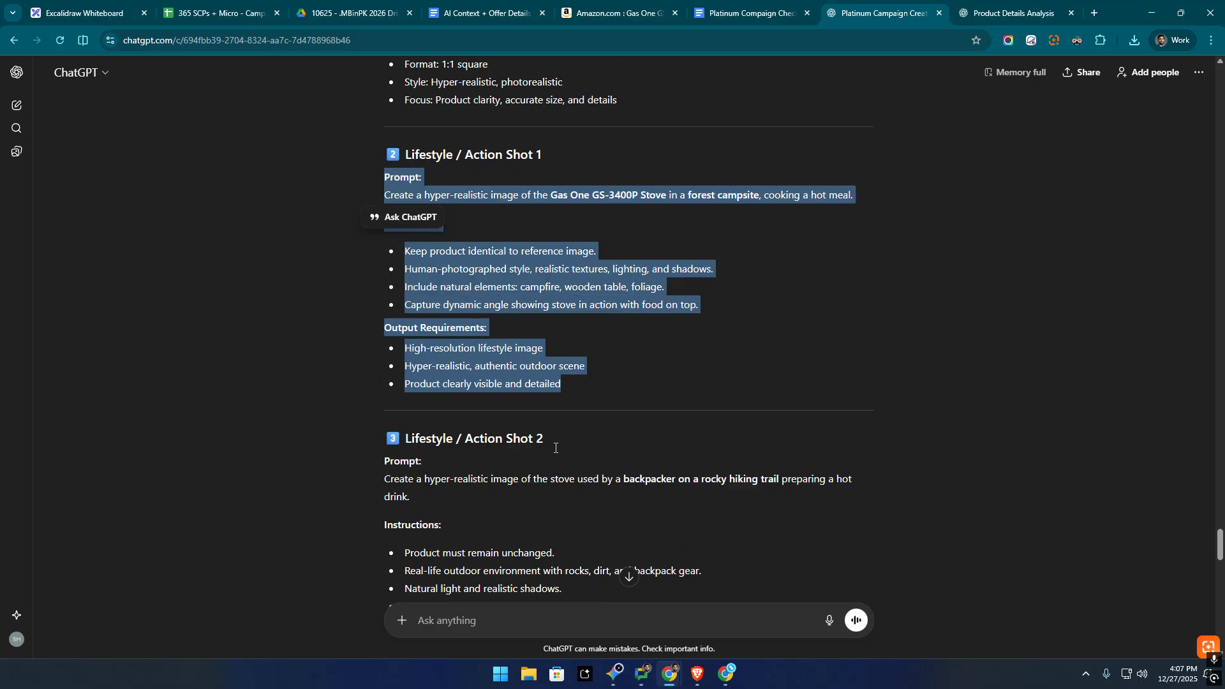
drag(337, 139, 599, 355)
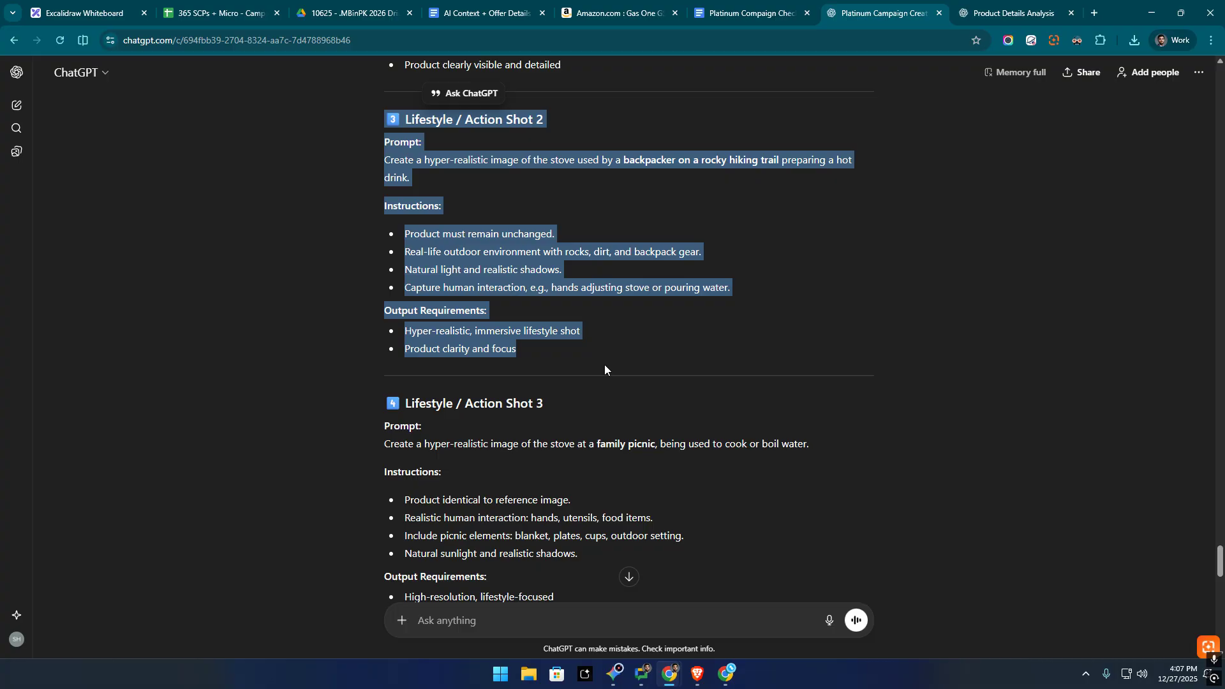
key(alt+Tab)
key(ctrl+v)
key(Return)
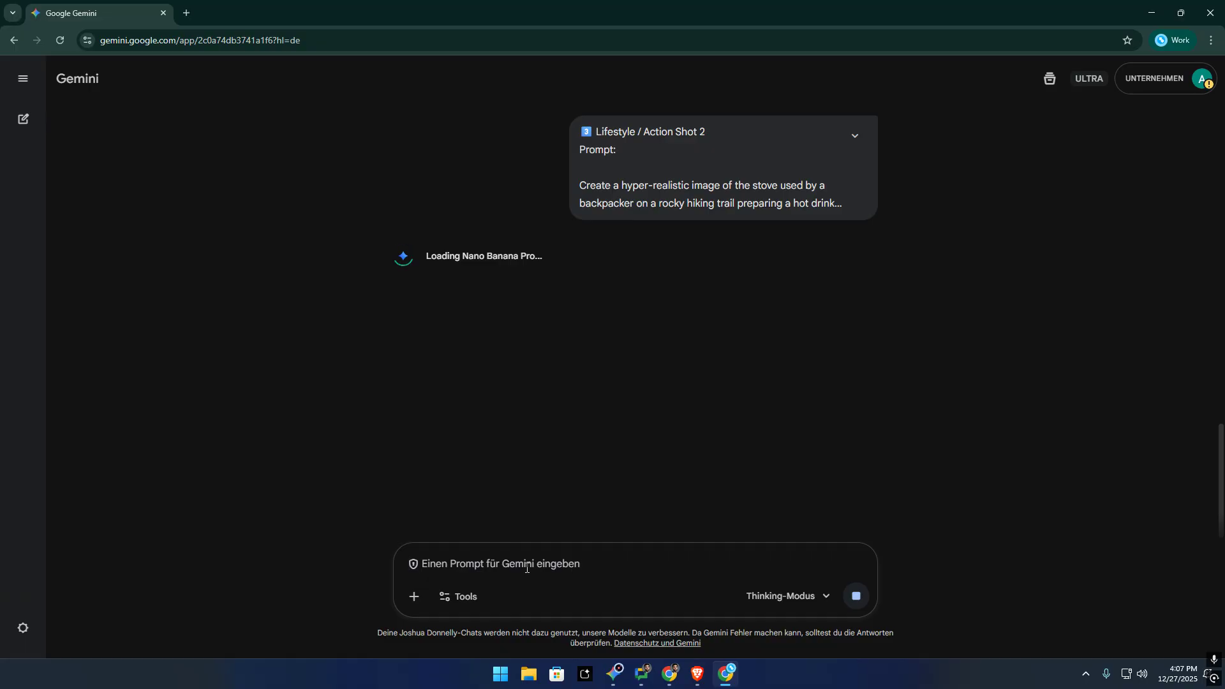
Check the Slider Hook + CTA text in the offer document and inspect the generated hiking-trail image at full size in Gemini.
key(alt+Tab)
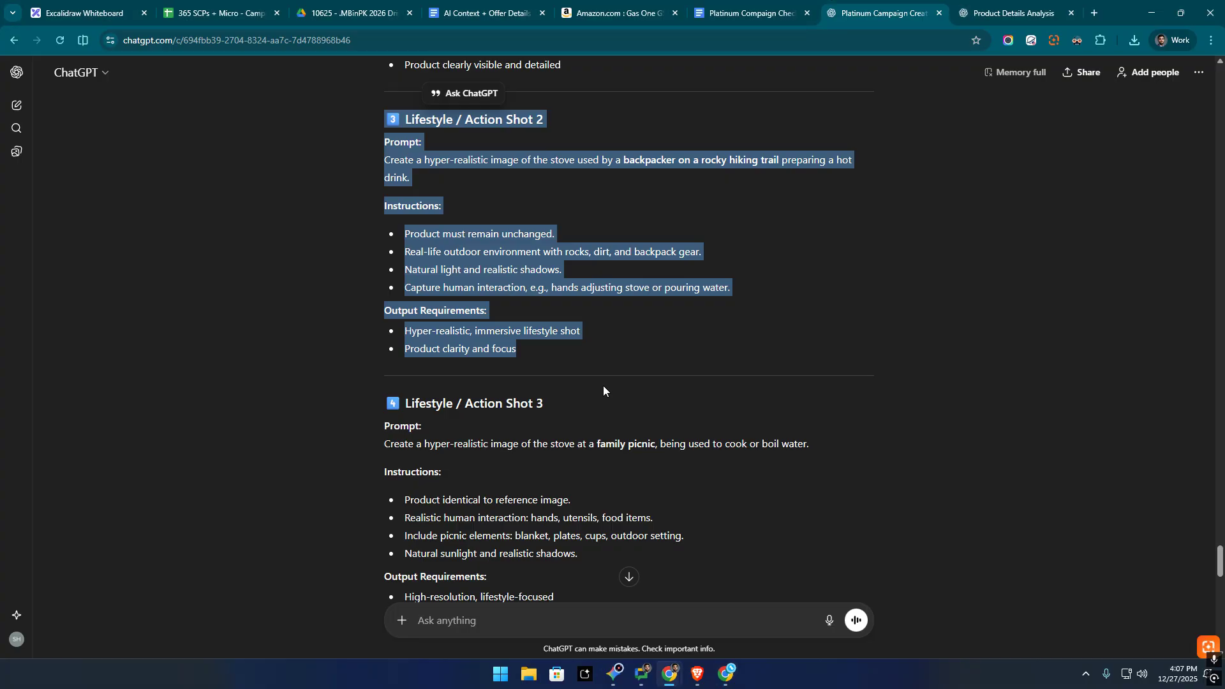
click(465, 8)
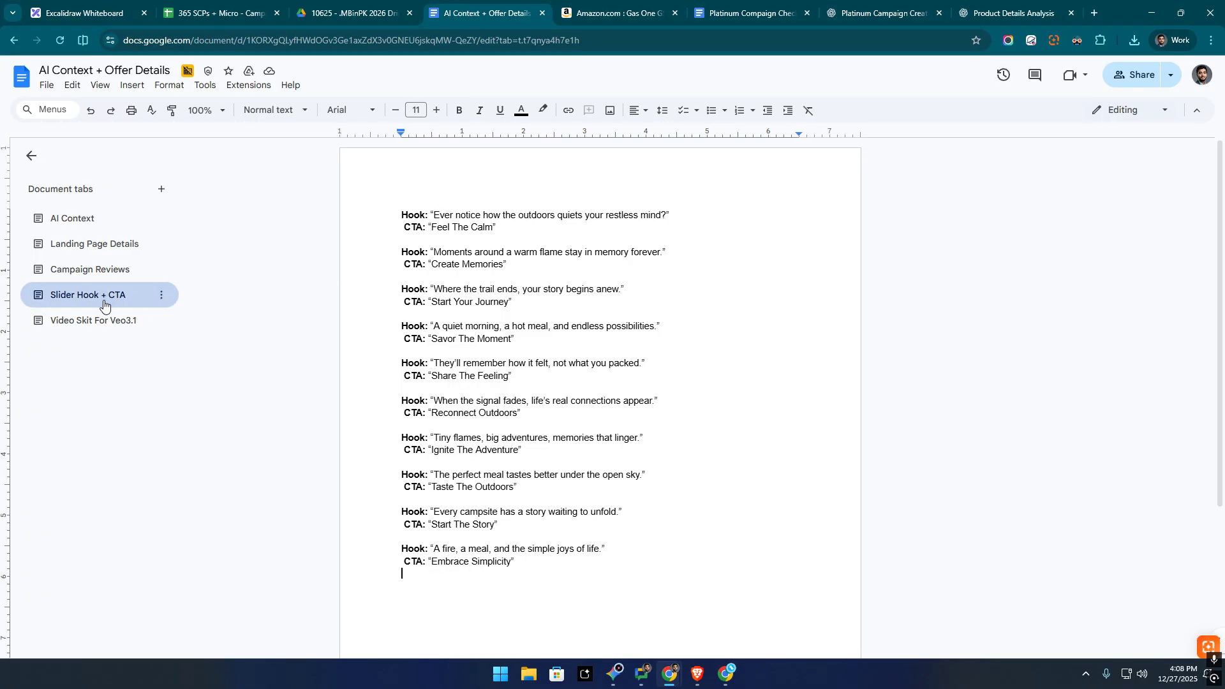
key(alt+Tab)
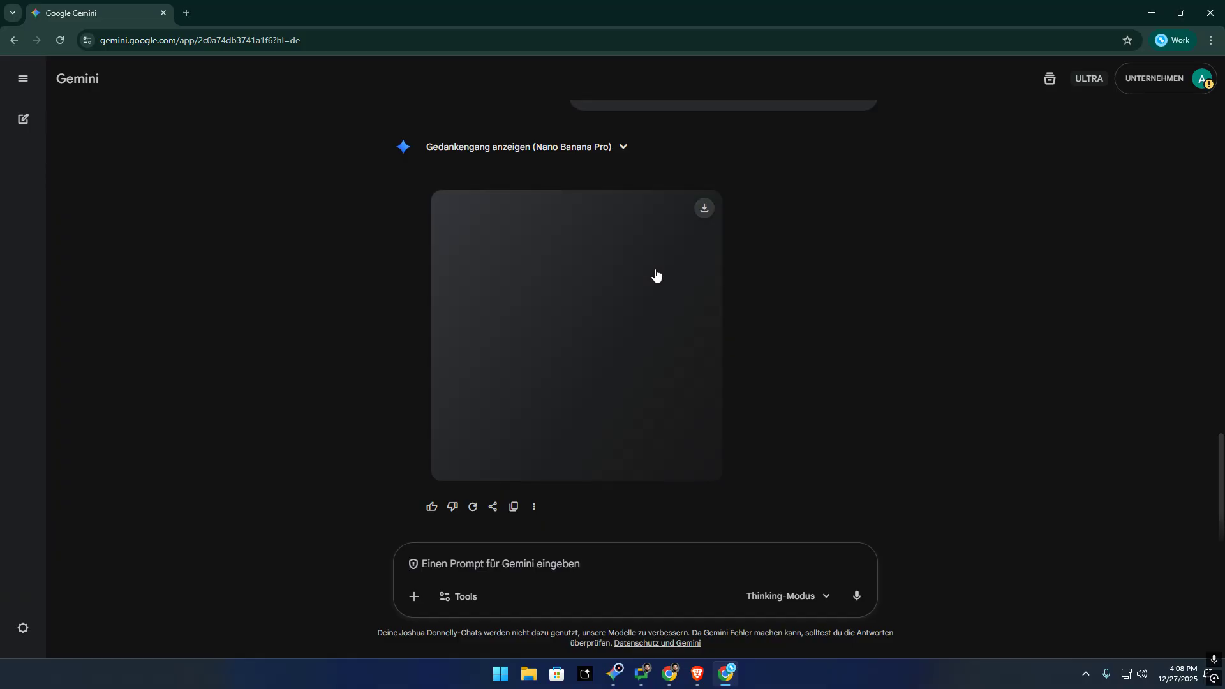
click(654, 275)
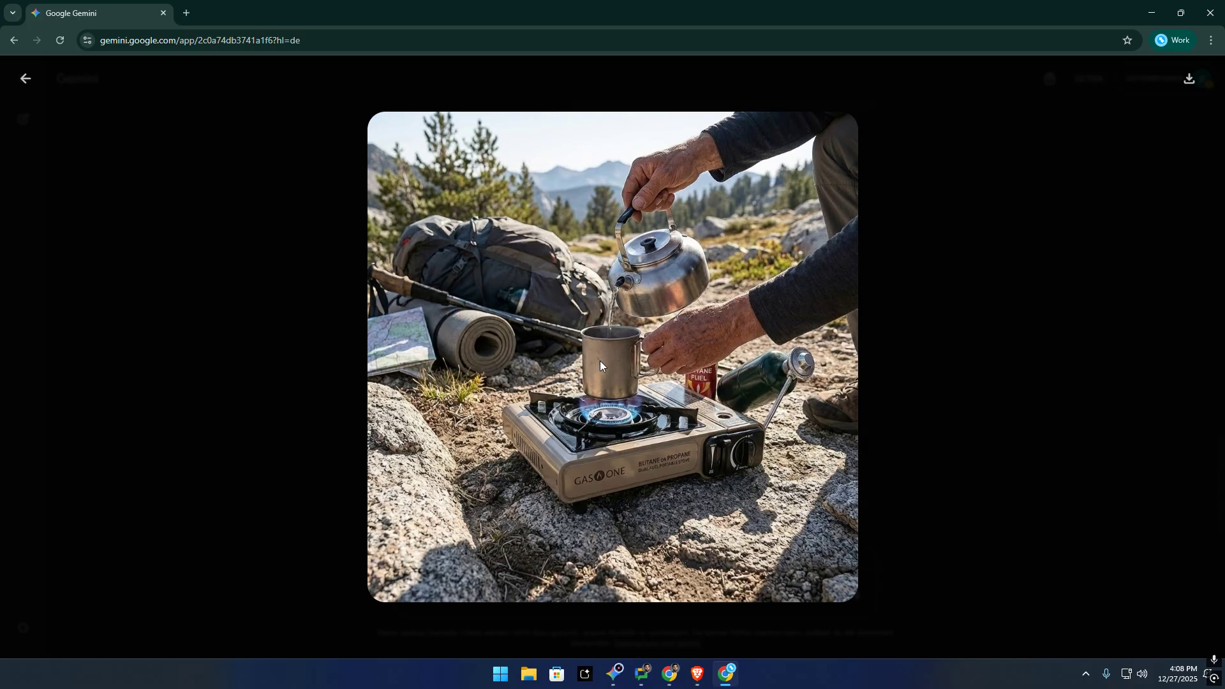
click(885, 275)
scroll(624, 285, down, 10)
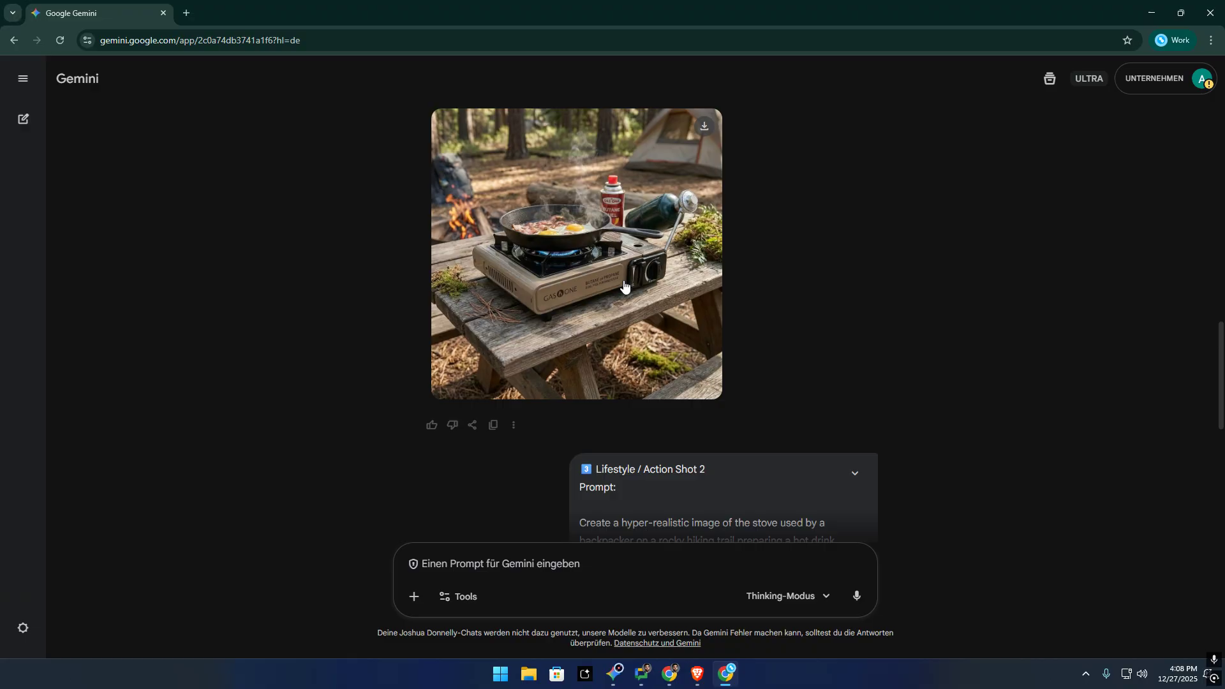
scroll(623, 285, down, 10)
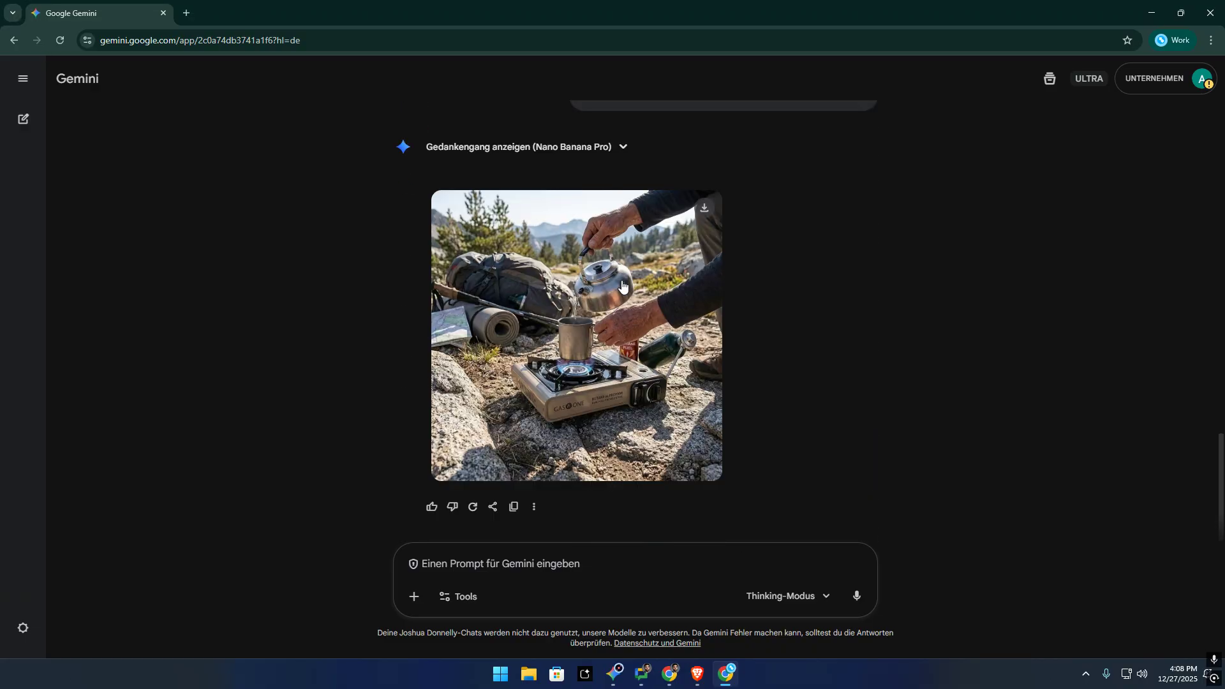
click(623, 285)
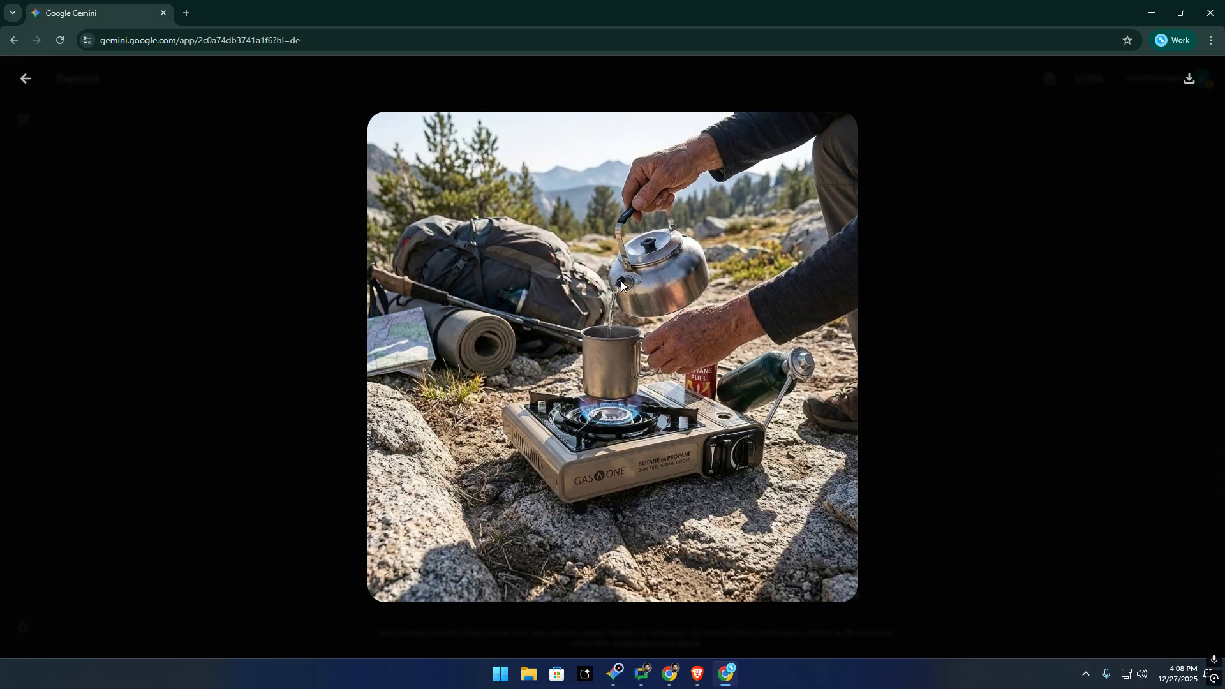
click(931, 259)
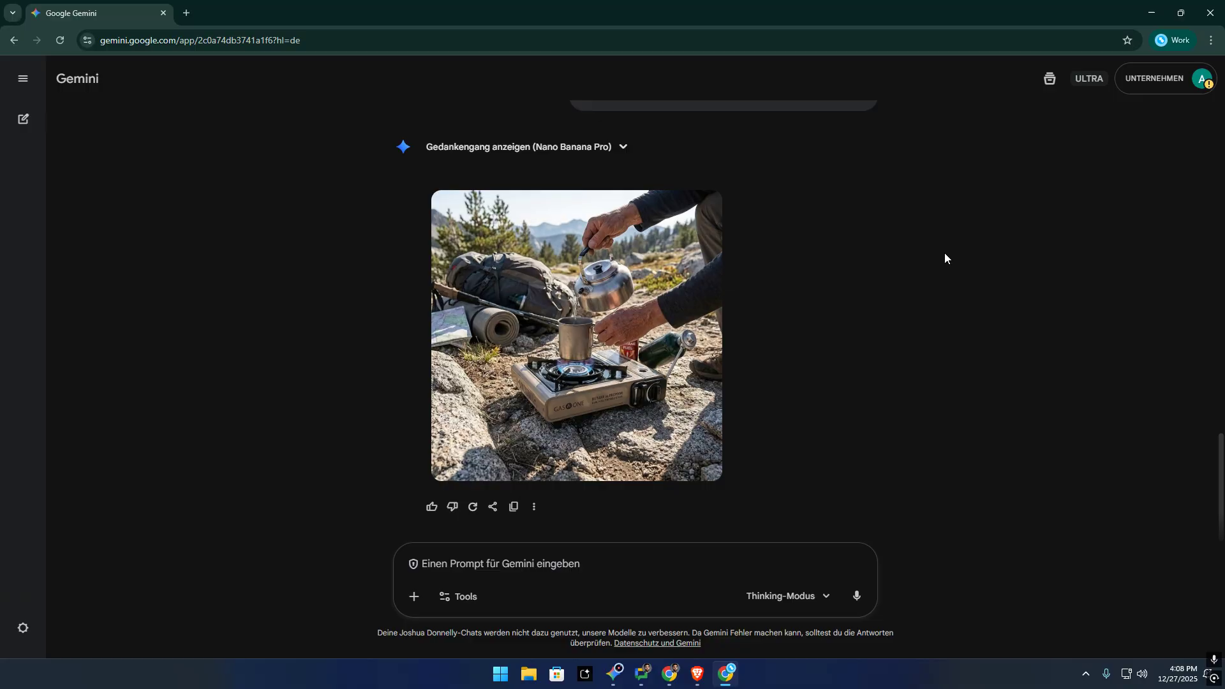
Return to the ChatGPT campaign chat and review the remaining image prompts through Close-Up Shot 2.
key(alt+Tab)
key(alt+Tab)
key(alt+Tab)
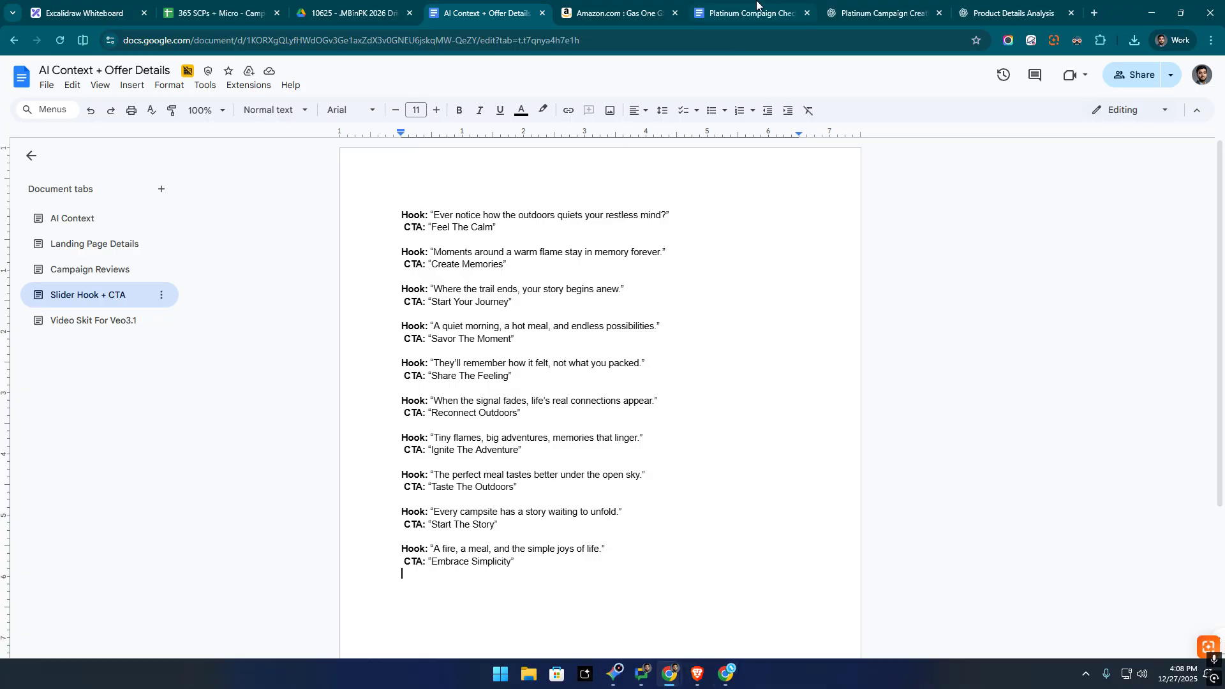
click(737, 11)
click(639, 8)
click(855, 8)
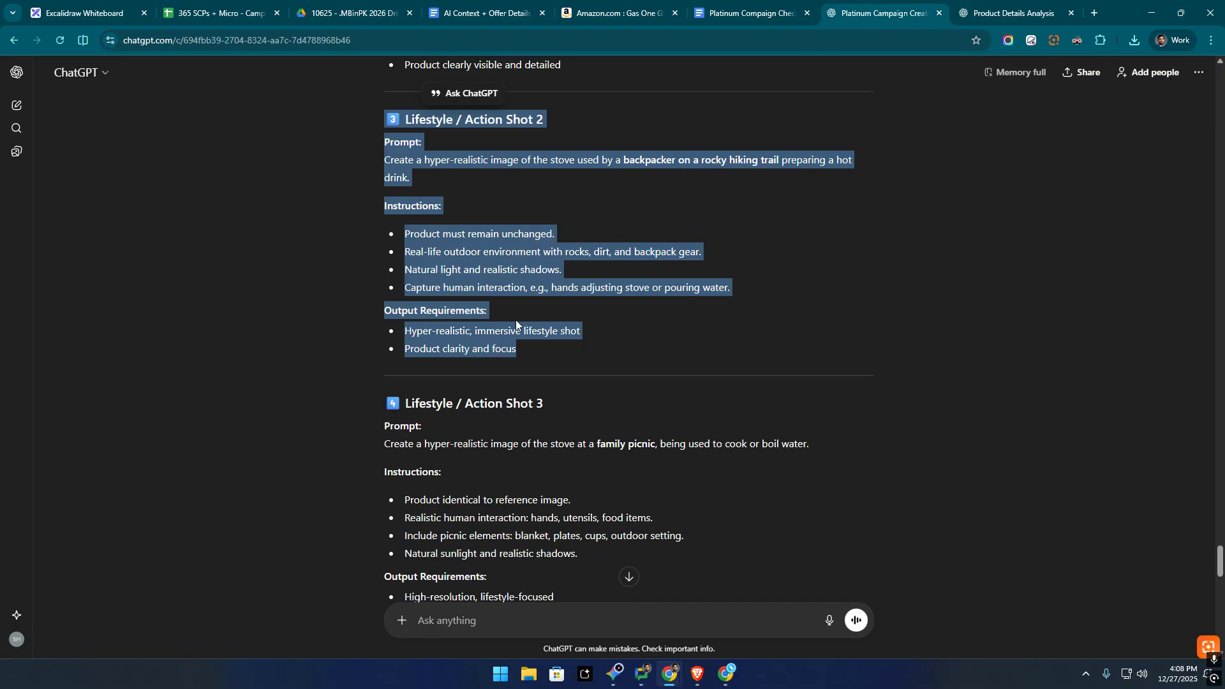
scroll(514, 324, down, 15)
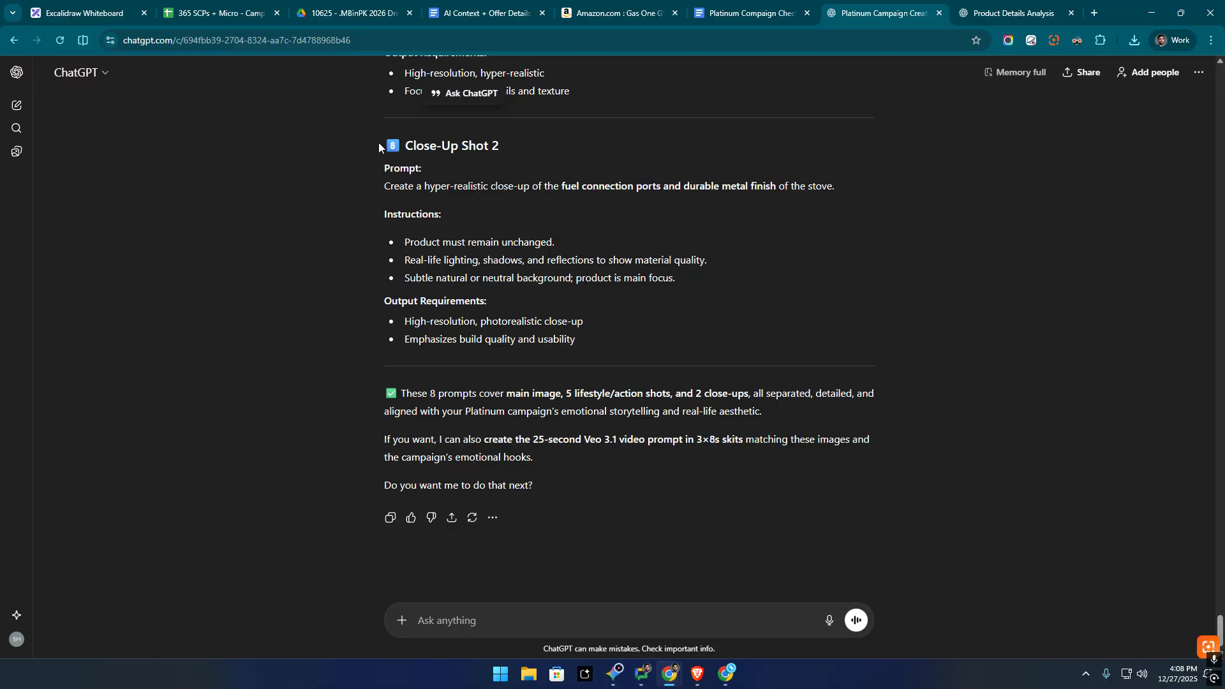
drag(378, 144, 579, 352)
click(579, 355)
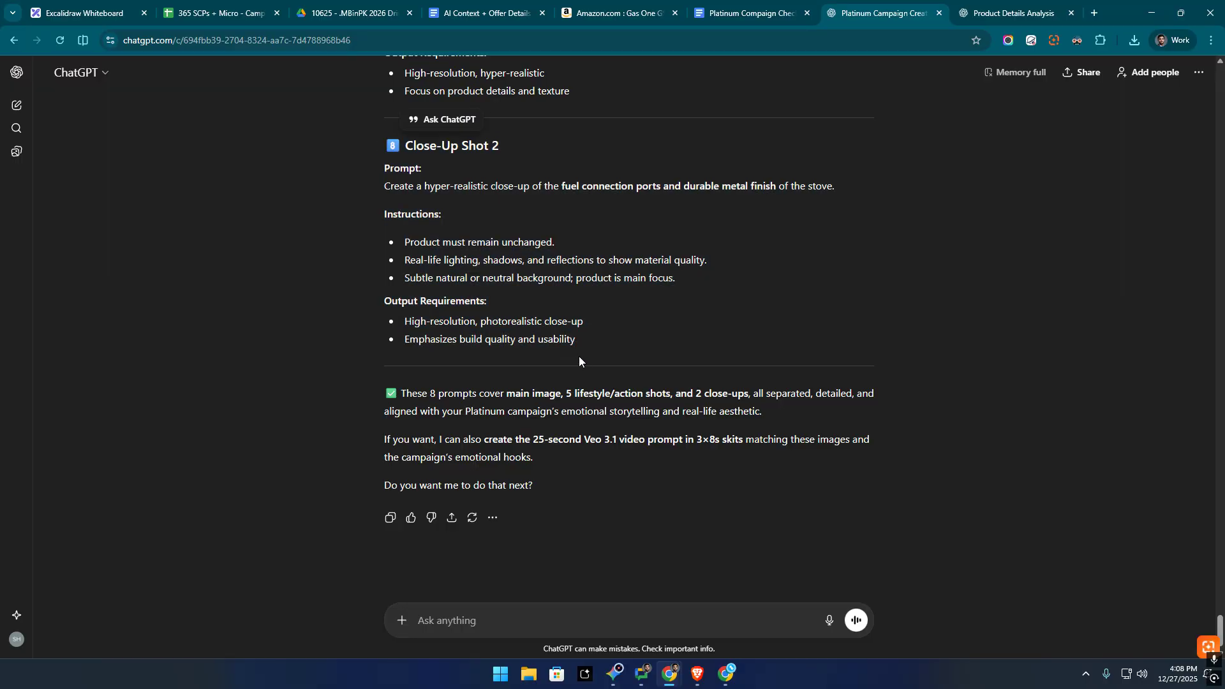
Copy the C5 video skit request from the Platinum Campaign Checklist and send it in the ChatGPT campaign chat.
click(753, 8)
scroll(638, 287, down, 5)
scroll(638, 287, up, 2)
drag(401, 236, 803, 247)
key(ctrl+c)
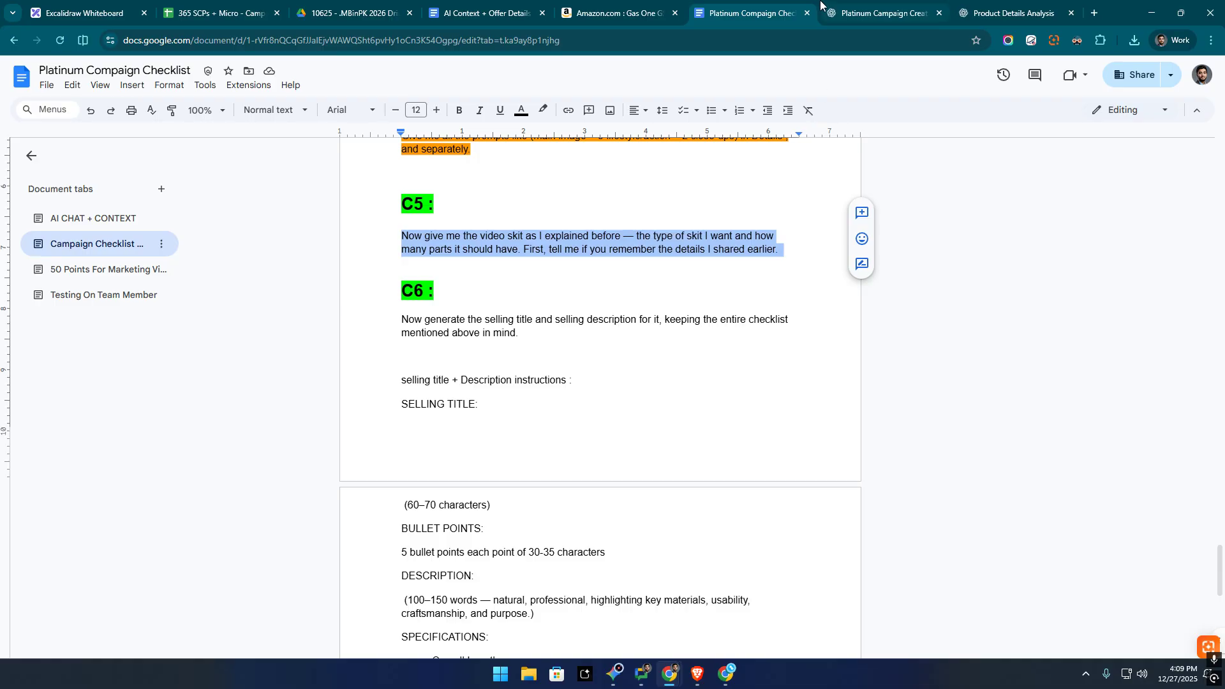
click(859, 7)
key(ctrl+v)
key(Return)
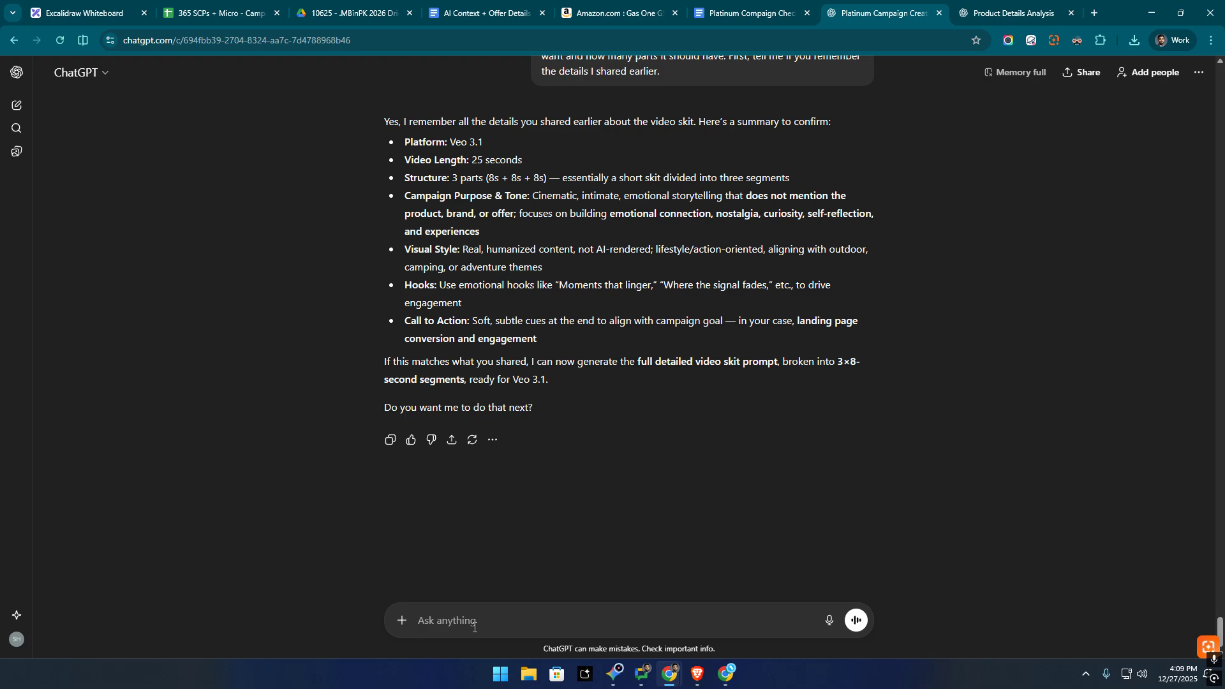
Reply "yes" to have the full Veo 3.1 video skit prompt written, and review its segments and production notes.
text(yes)
key(Return)
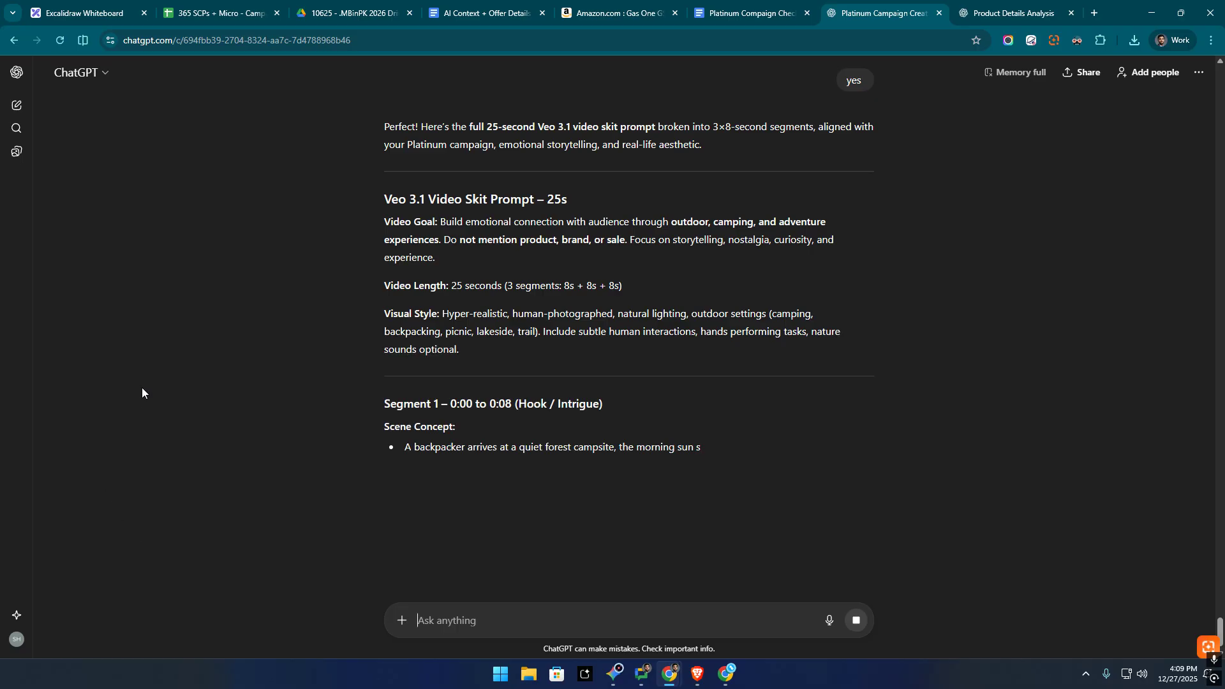
drag(381, 199, 606, 372)
click(606, 372)
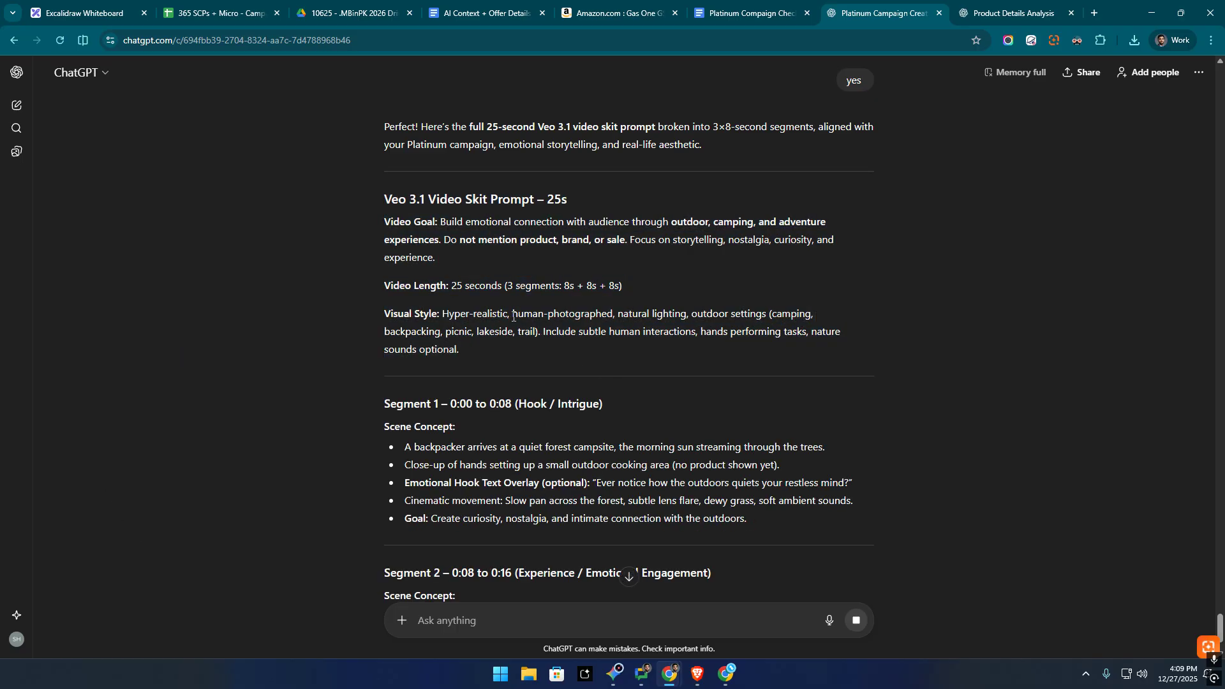
scroll(472, 304, down, 5)
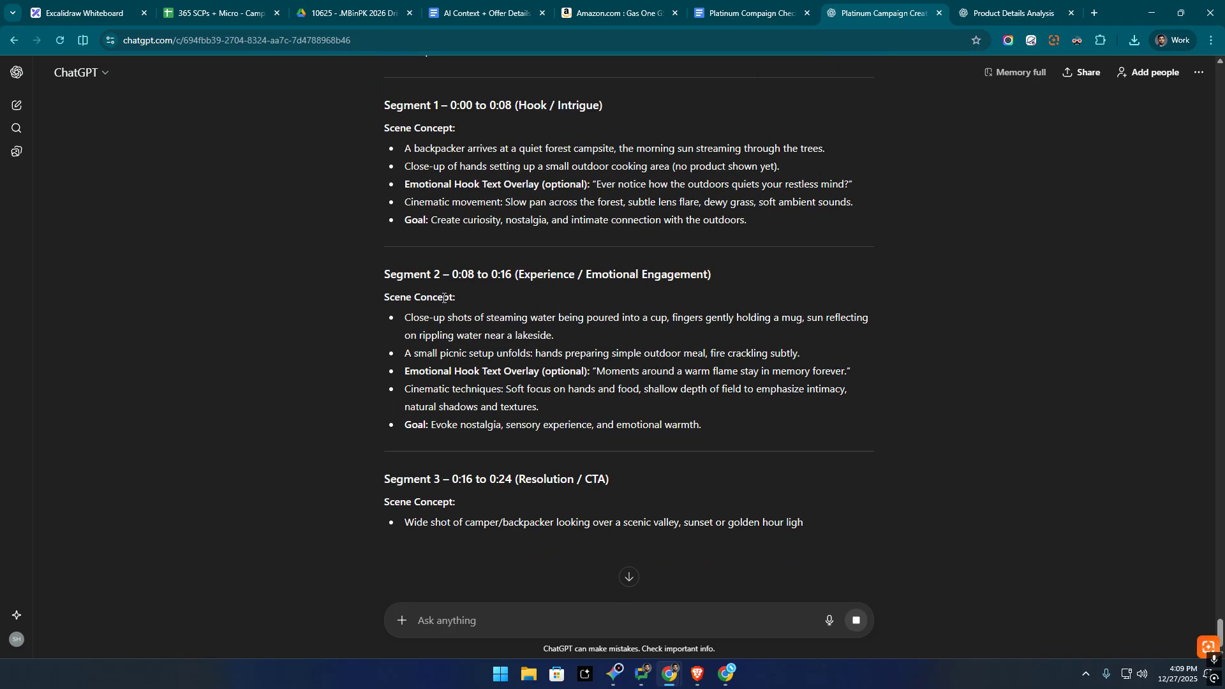
scroll(437, 300, down, 1)
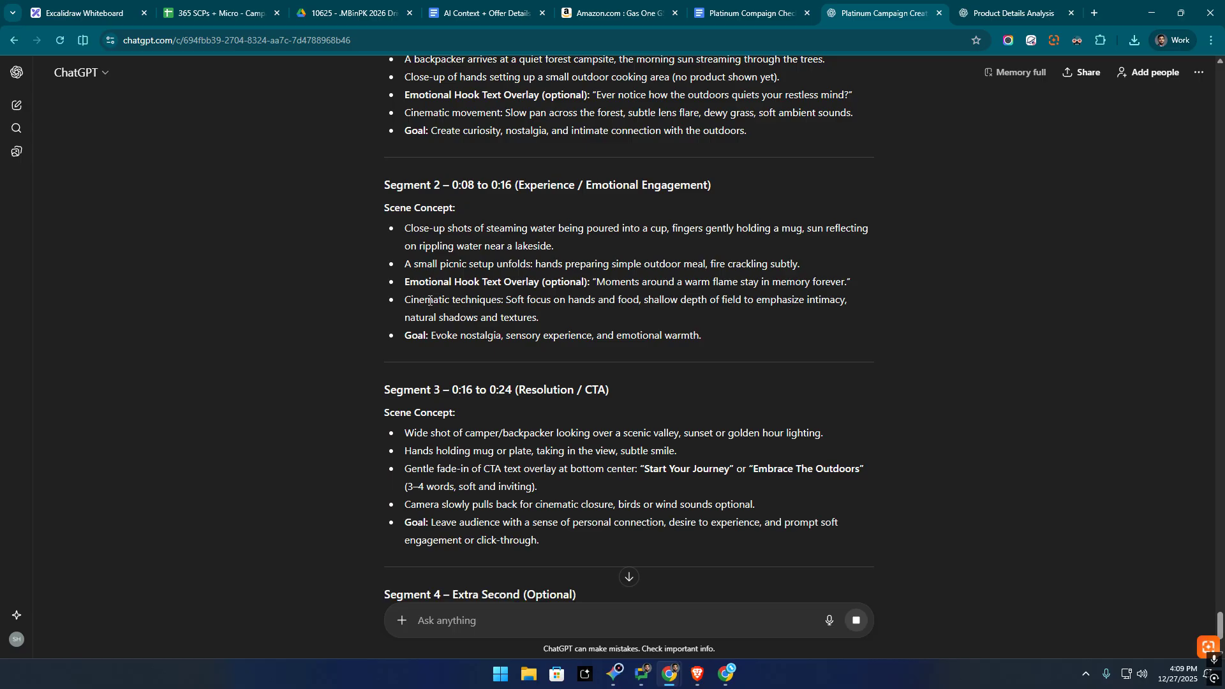
scroll(430, 300, down, 5)
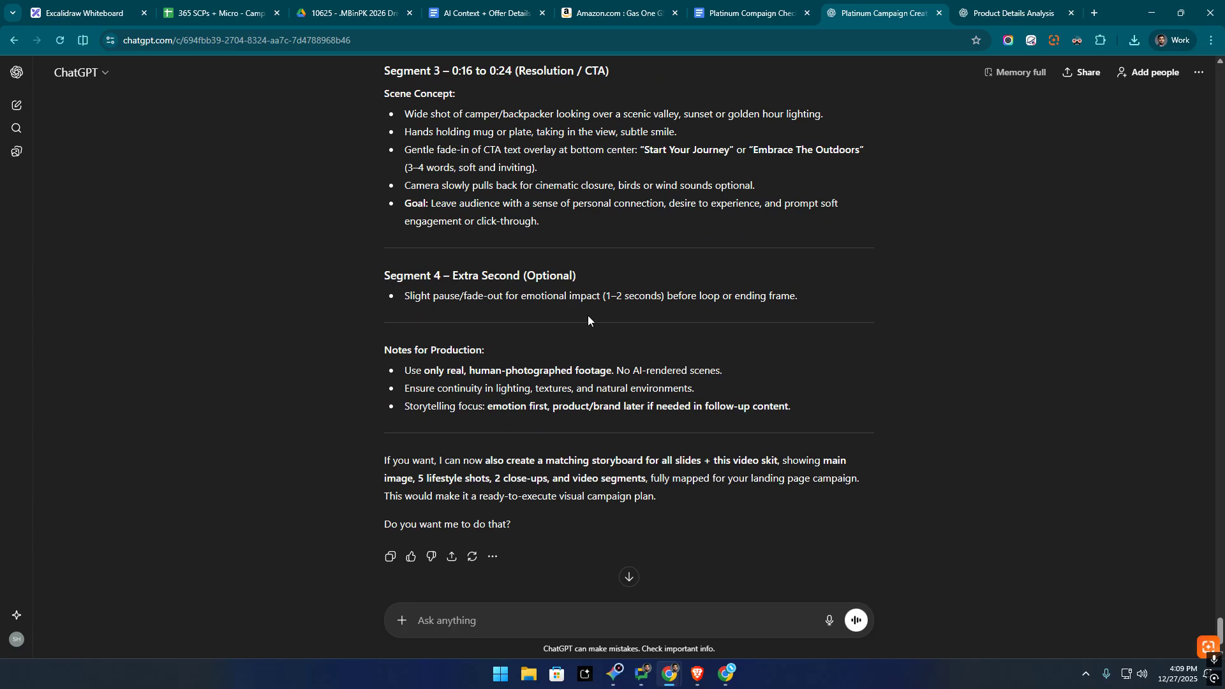
Copy the complete video skit response and paste it into the Video Skit For Veo3.1 tab of the AI Context + Offer Details document.
click(390, 556)
click(772, 3)
click(472, 3)
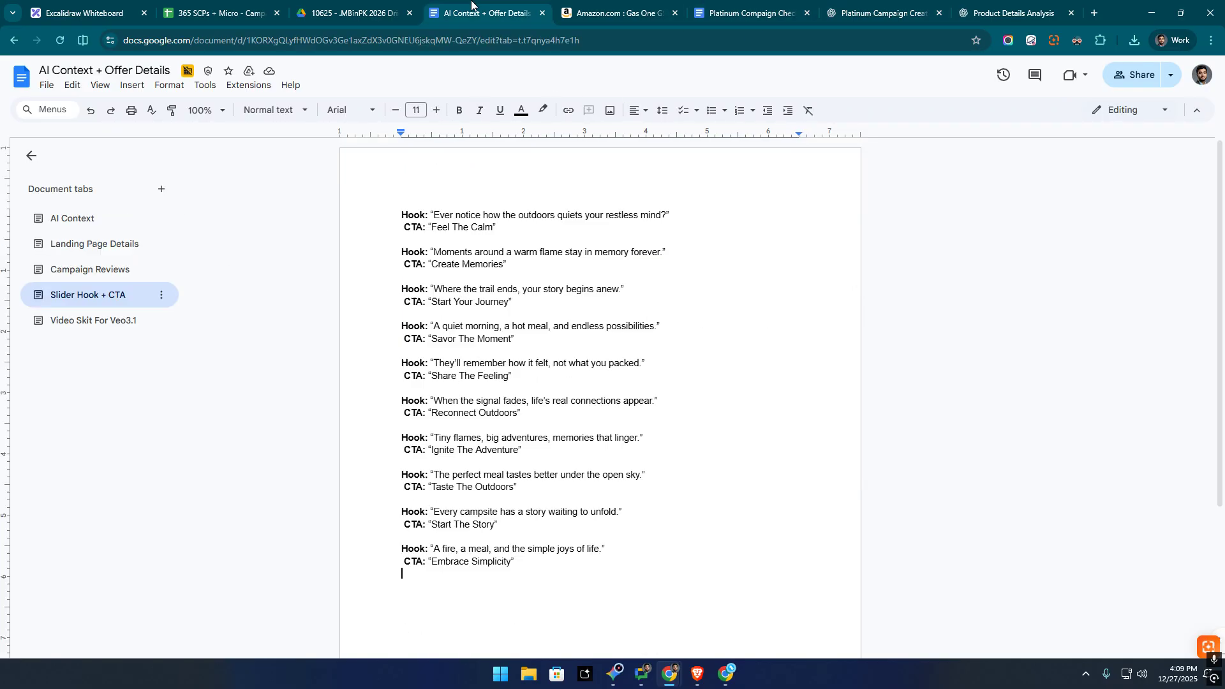
click(115, 320)
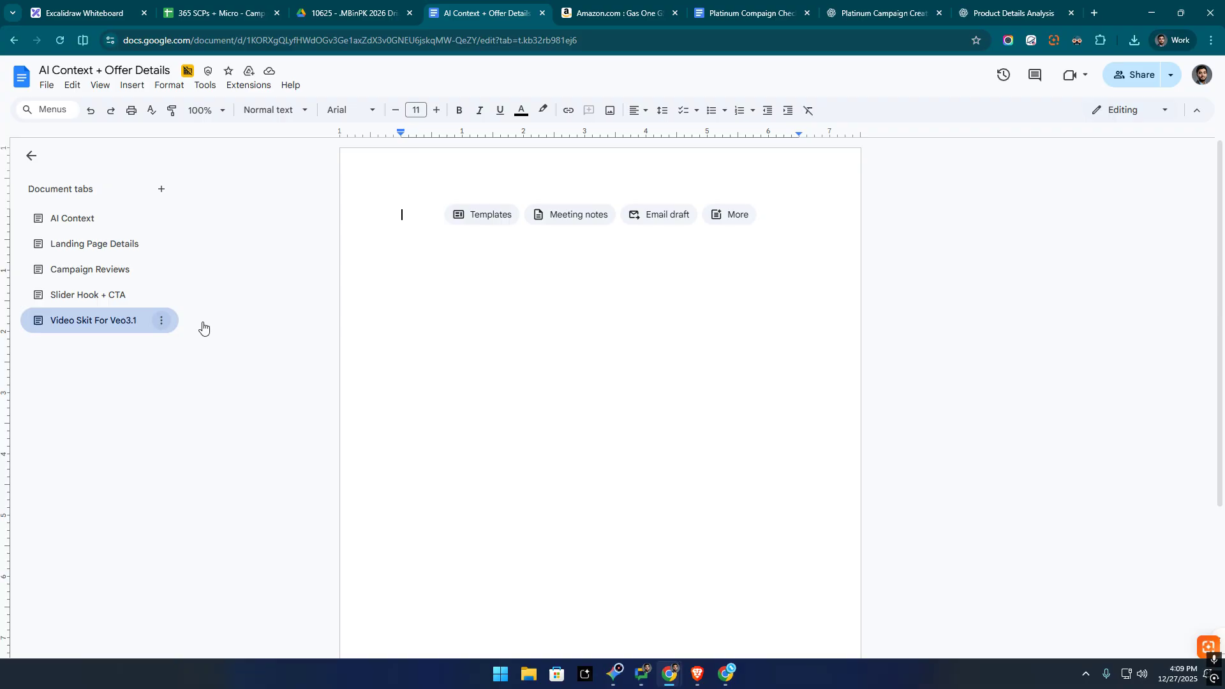
key(ctrl+v)
scroll(574, 383, up, 20)
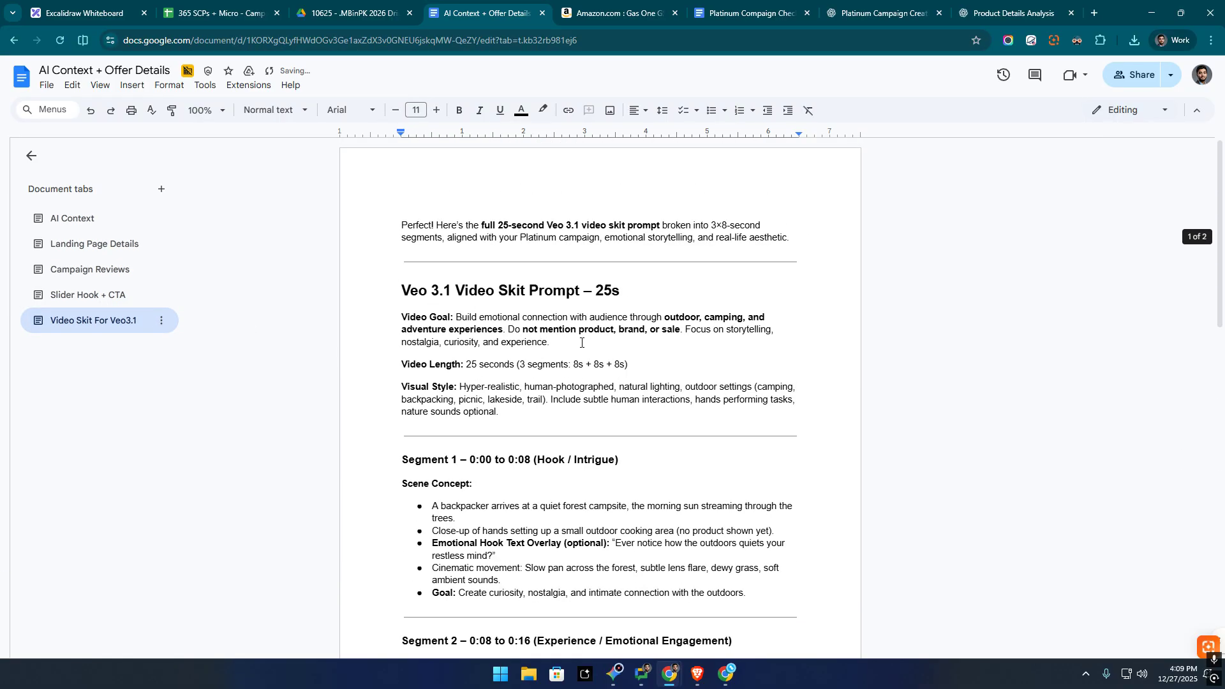
Copy the C6 selling title and description instructions, including specifications and features, from the checklist and send them to ChatGPT.
click(837, 6)
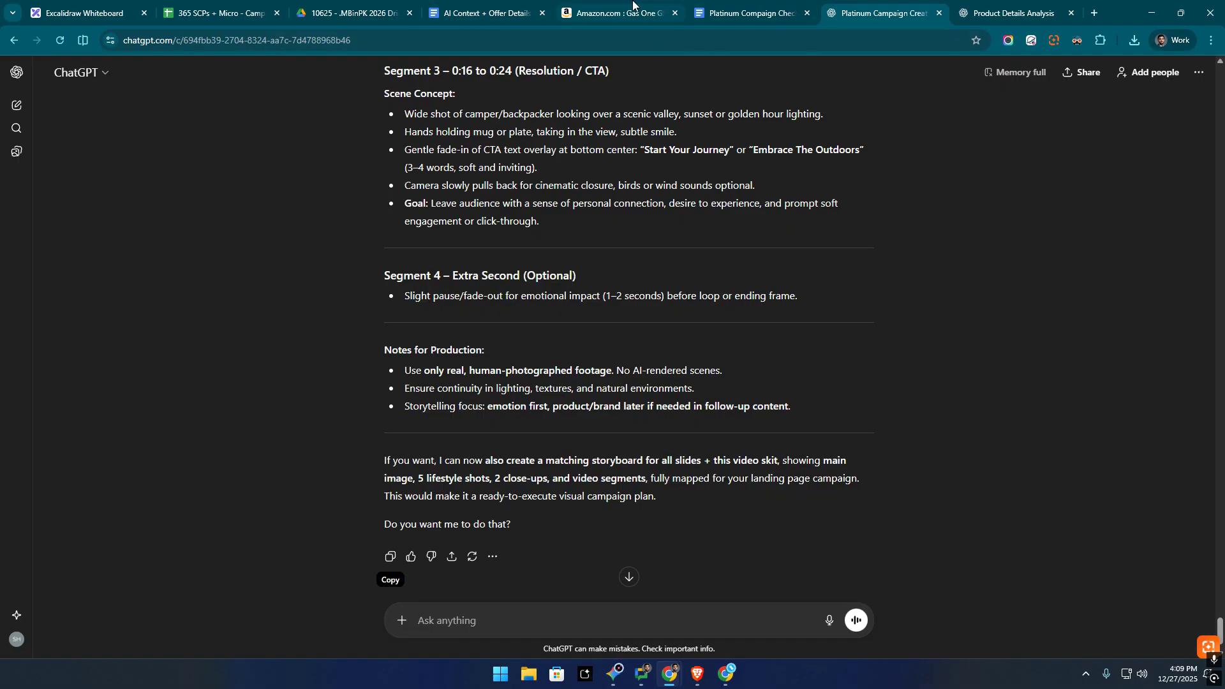
click(759, 6)
drag(410, 315, 608, 433)
click(893, 9)
click(580, 623)
key(ctrl+v)
key(Return)
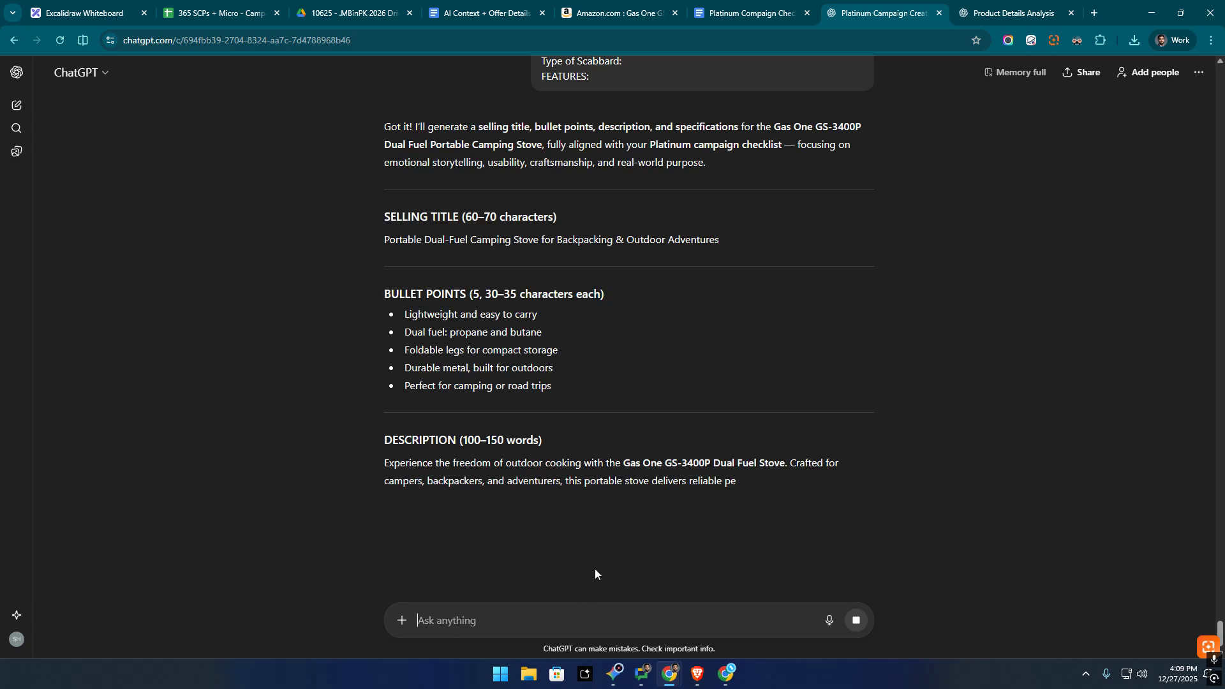
Review the generated selling title, bullet points, description, specifications and features for the stove.
drag(387, 245, 733, 239)
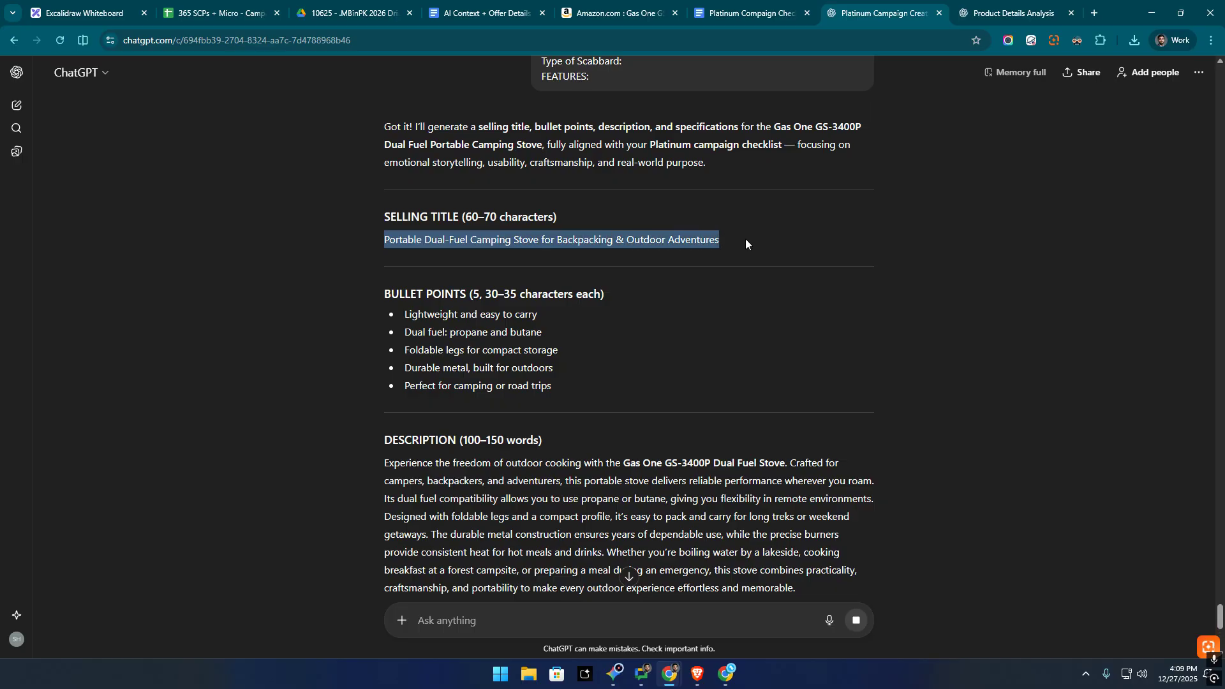
click(747, 240)
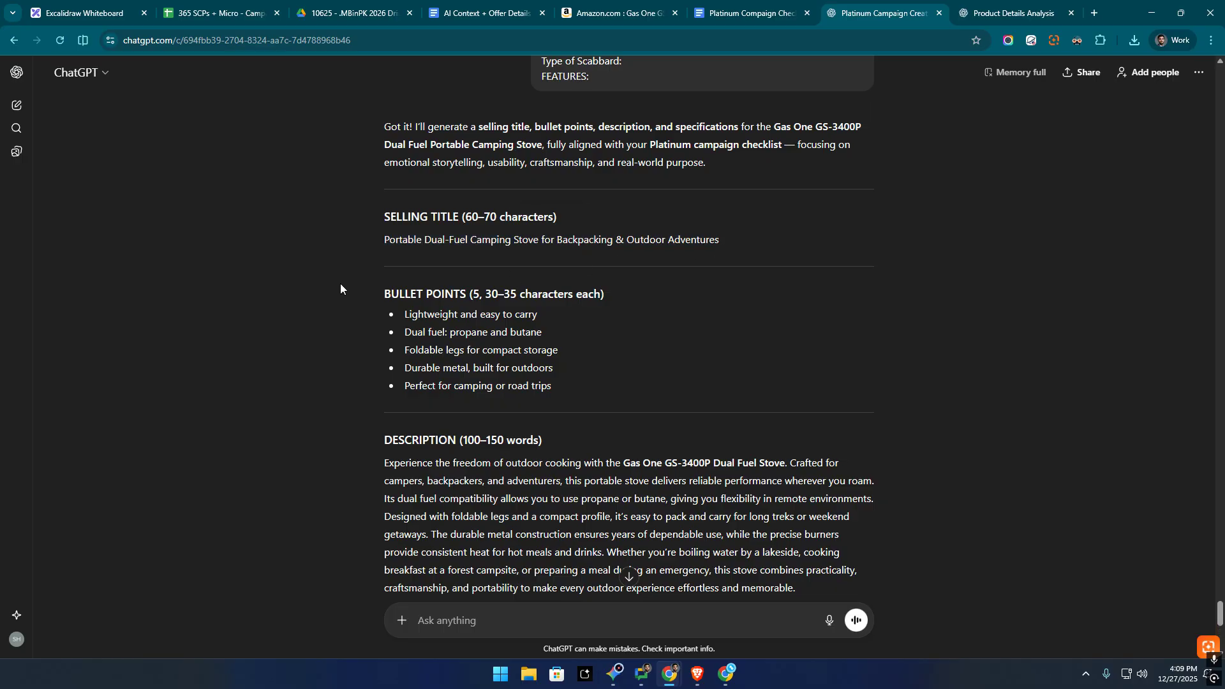
drag(382, 203, 683, 367)
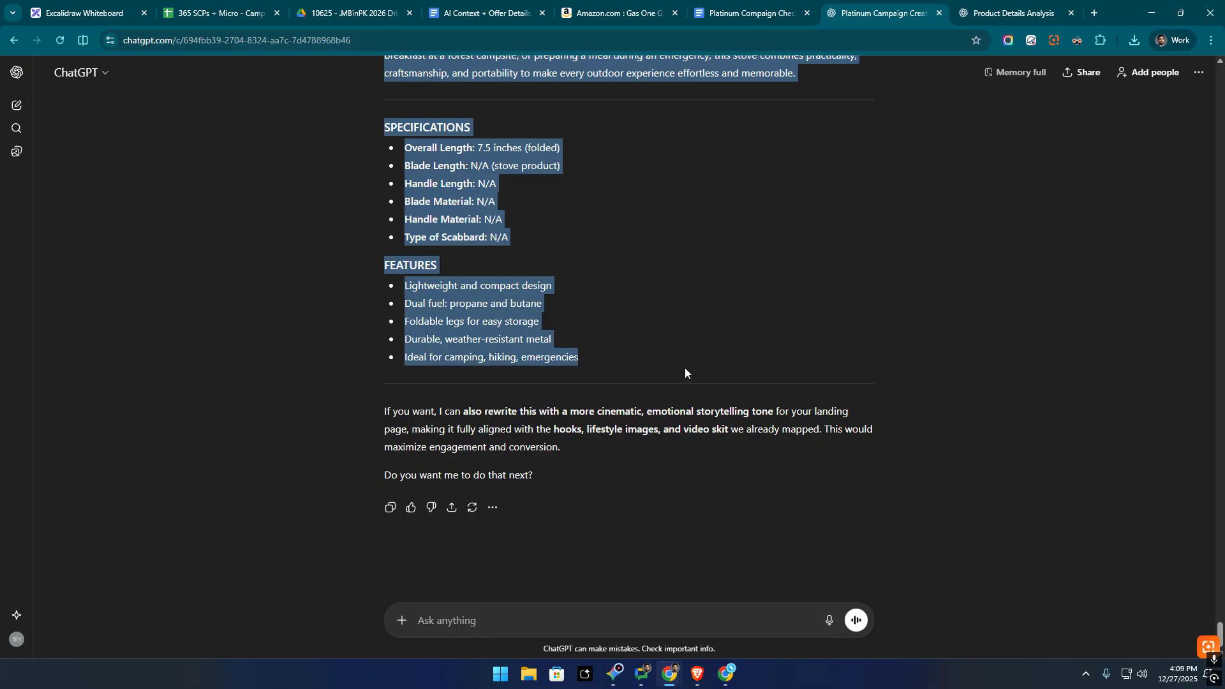
Copy the full selling content response and paste it into the Landing Page Details tab of the AI Context + Offer Details document.
click(390, 507)
click(714, 5)
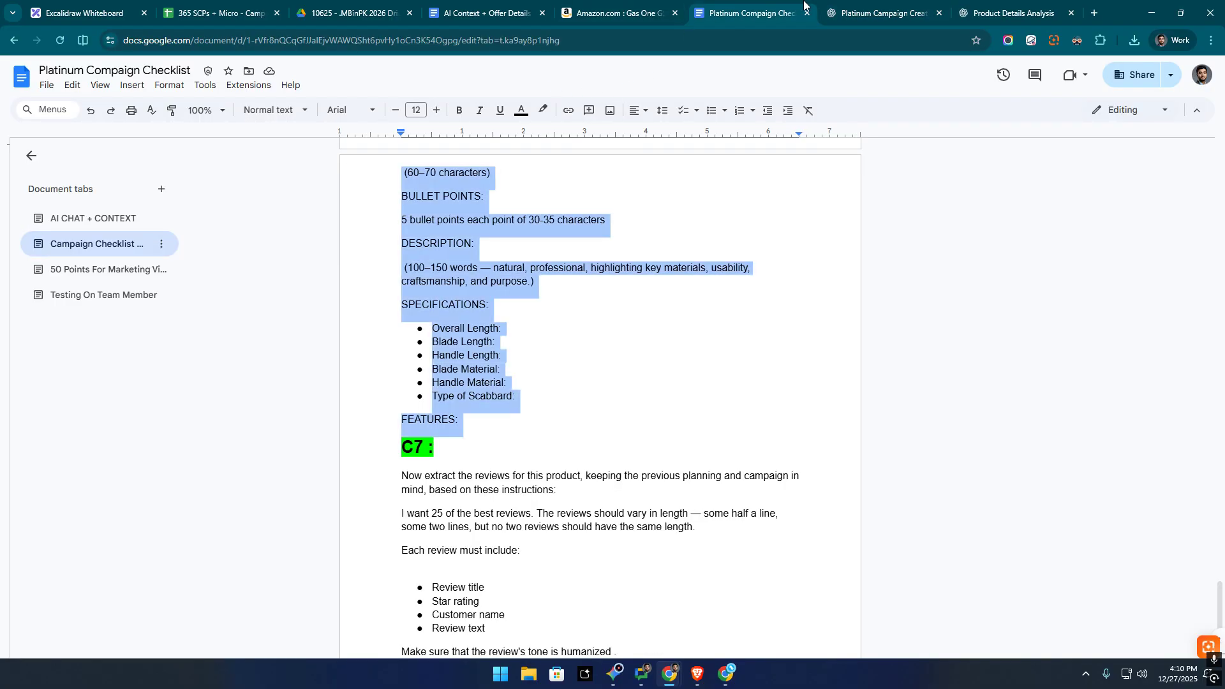
click(841, 14)
click(530, 305)
drag(591, 361, 300, 218)
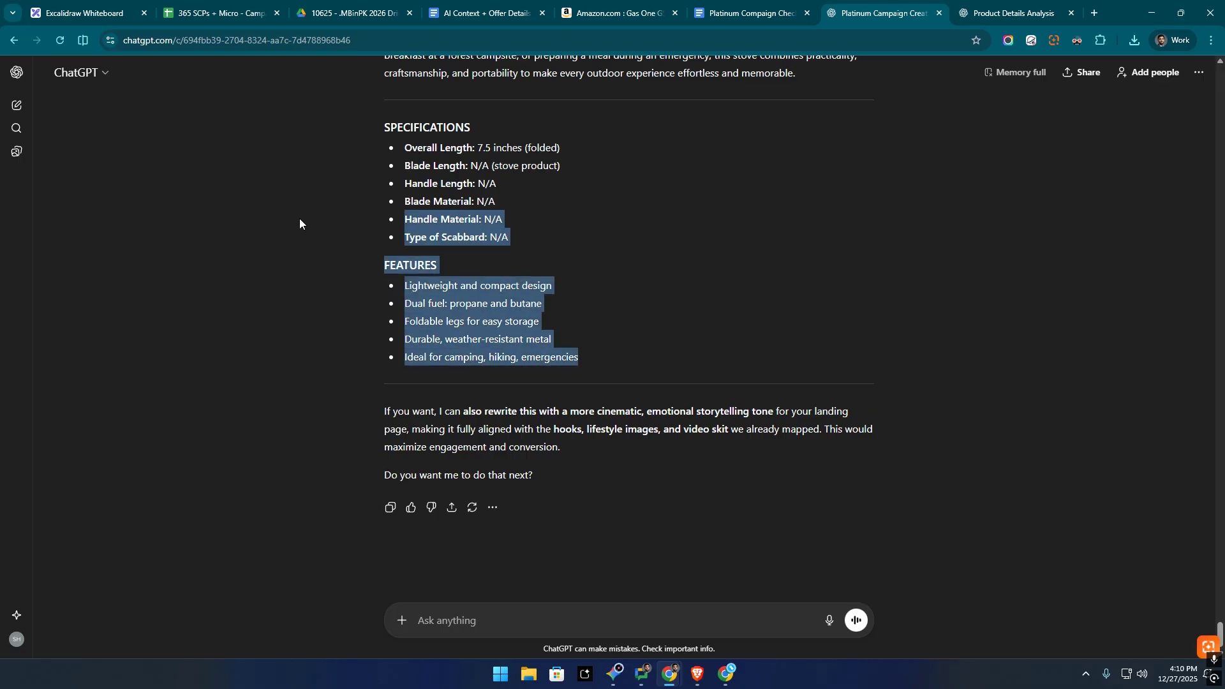
drag(382, 122, 439, 238)
click(383, 166)
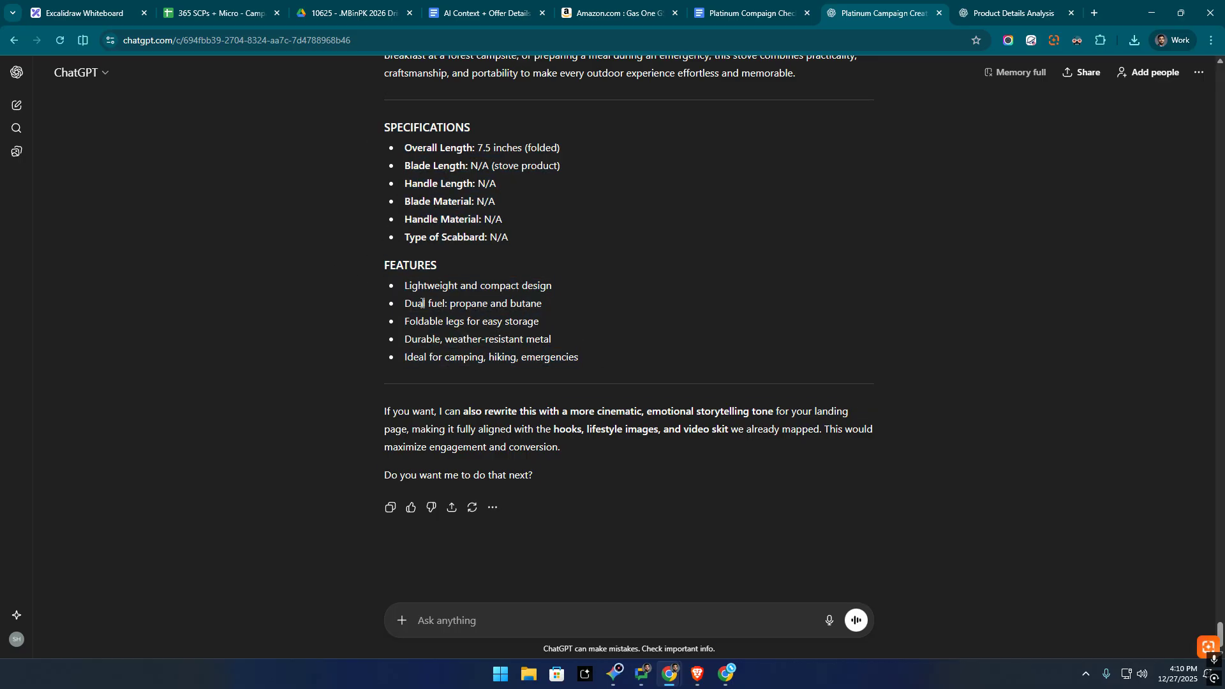
click(480, 14)
click(102, 244)
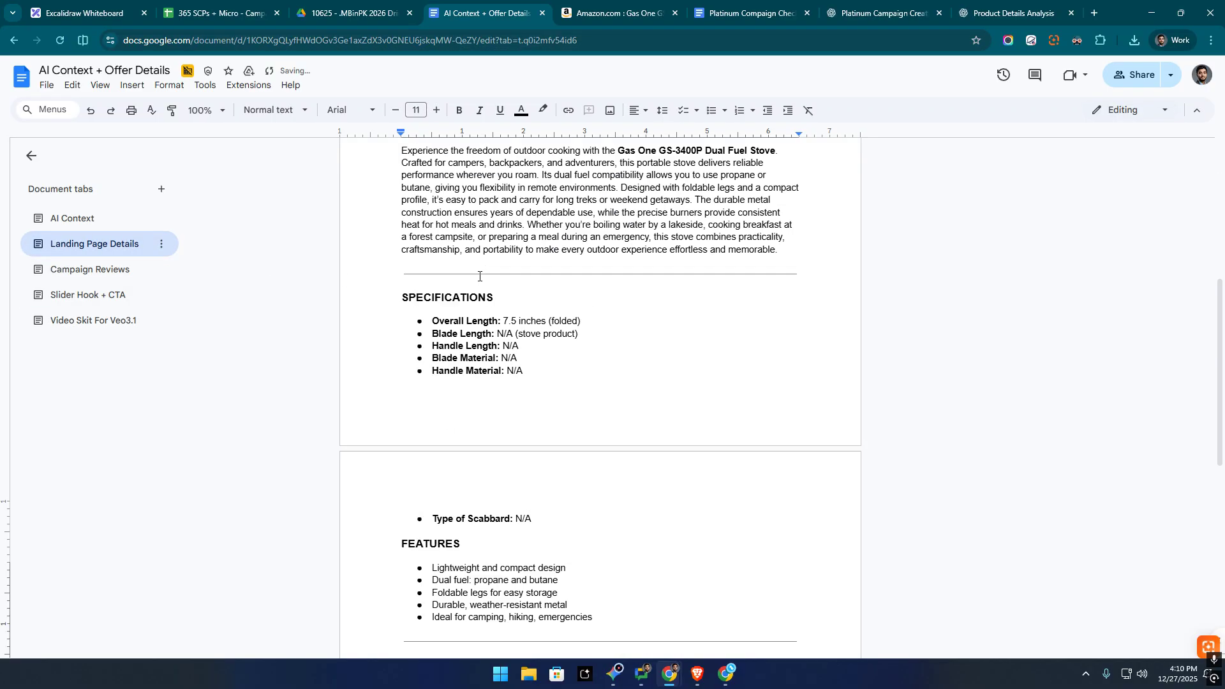
Delete ChatGPT's closing follow-up text below the Features list in the Landing Page Details tab.
scroll(508, 596, down, 2)
drag(554, 595, 336, 522)
key(BackSpace)
scroll(544, 355, up, 4)
scroll(543, 353, up, 4)
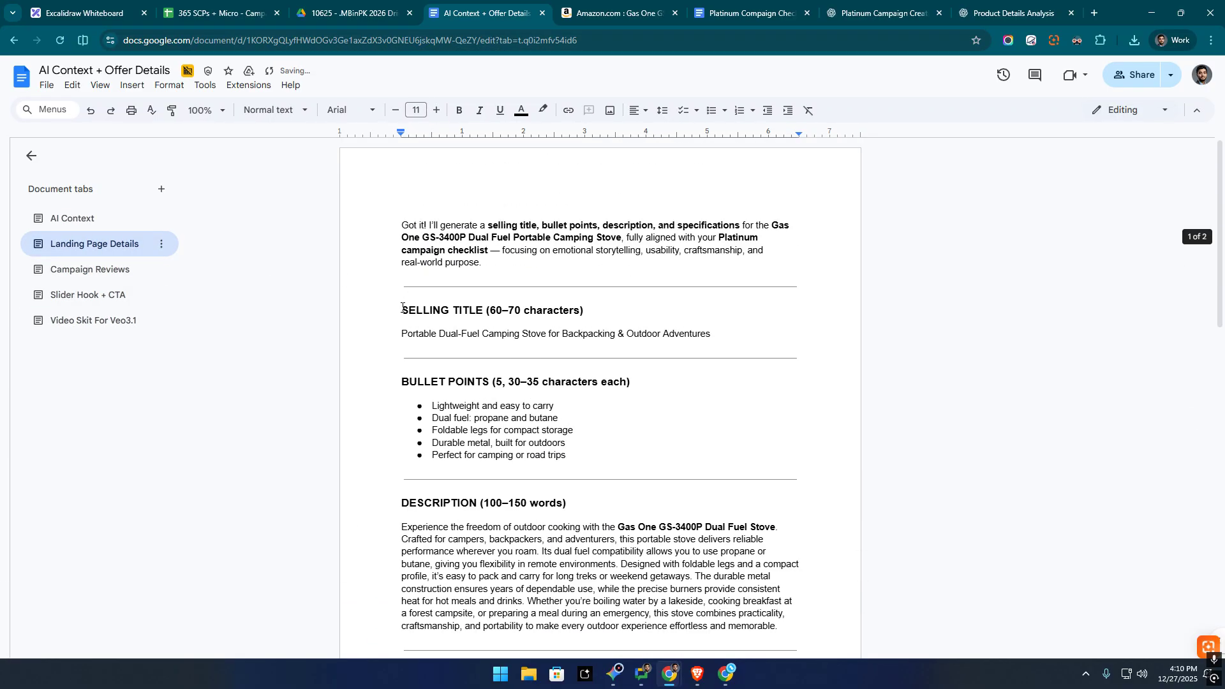
Delete ChatGPT's introductory text above the Selling Title heading in Landing Page Details and open the Campaign Reviews tab.
drag(402, 308, 366, 155)
key(BackSpace)
click(90, 270)
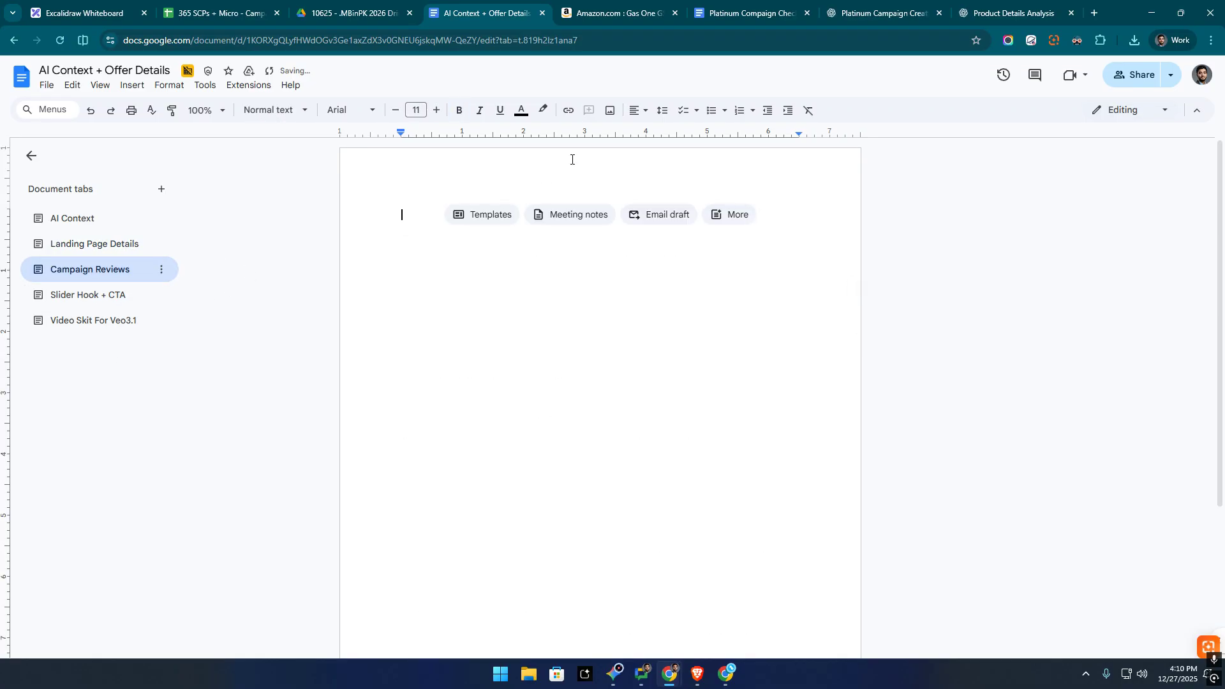
Copy the C7 review instructions, asking for 25 humanized reviews, from the Platinum Campaign Checklist and send them to ChatGPT.
click(743, 12)
scroll(445, 356, down, 3)
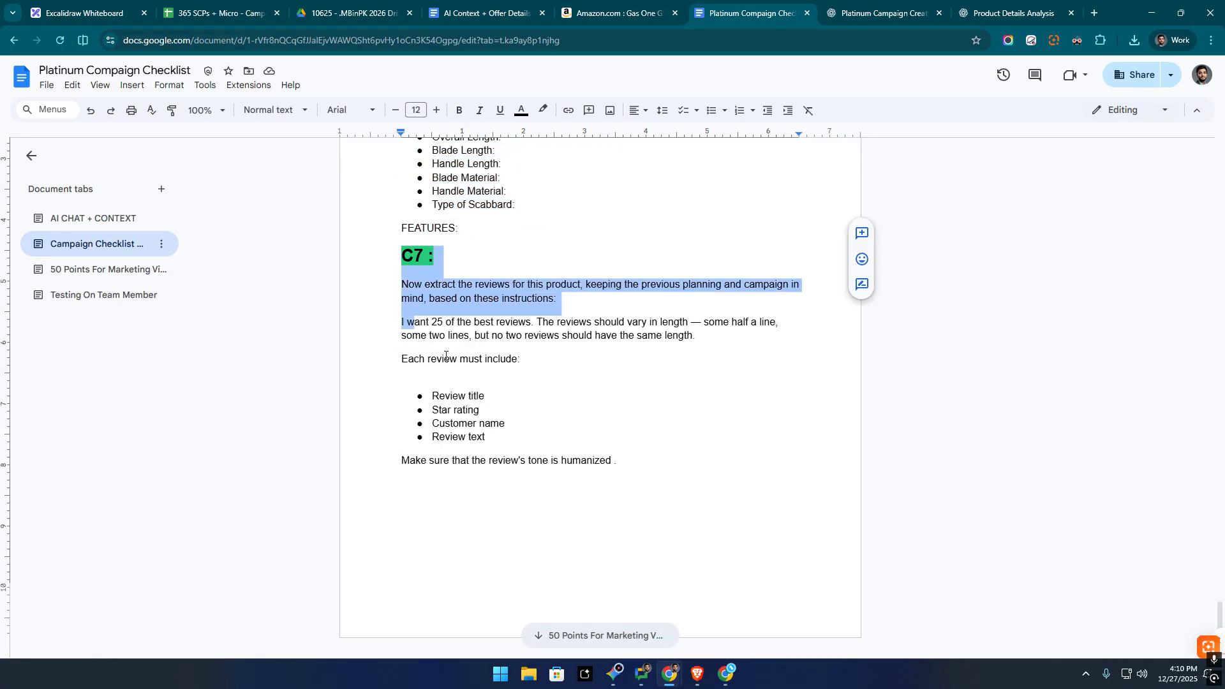
drag(445, 356, 302, 289)
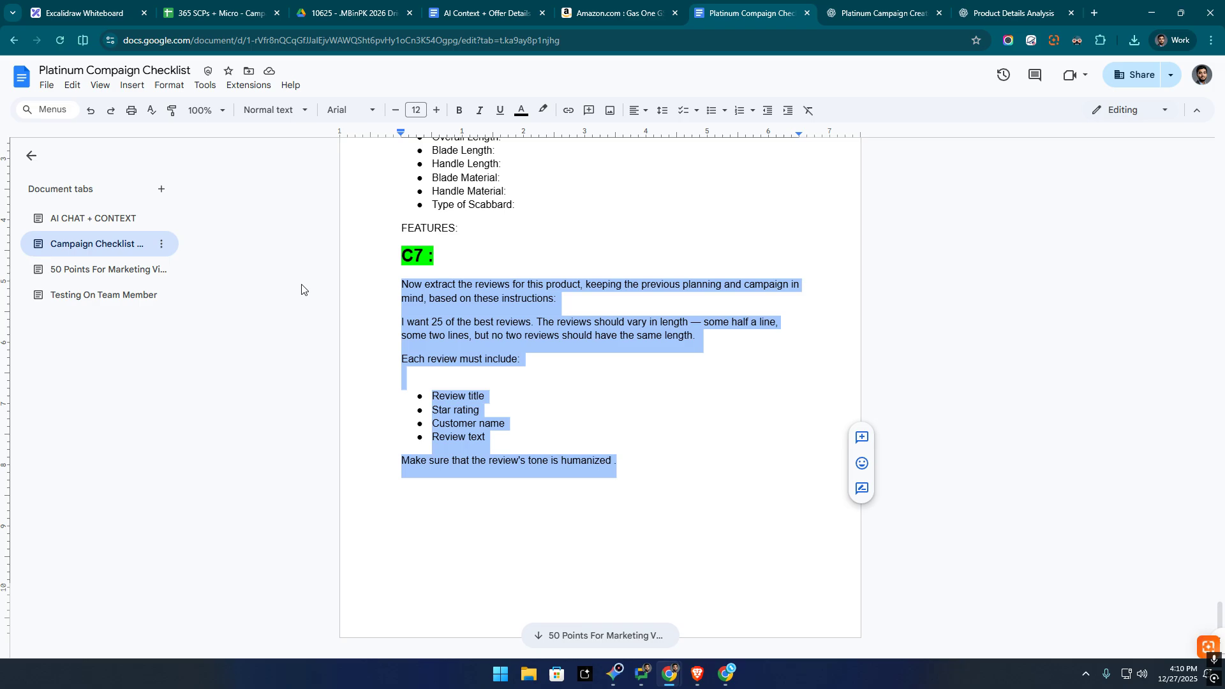
click(825, 7)
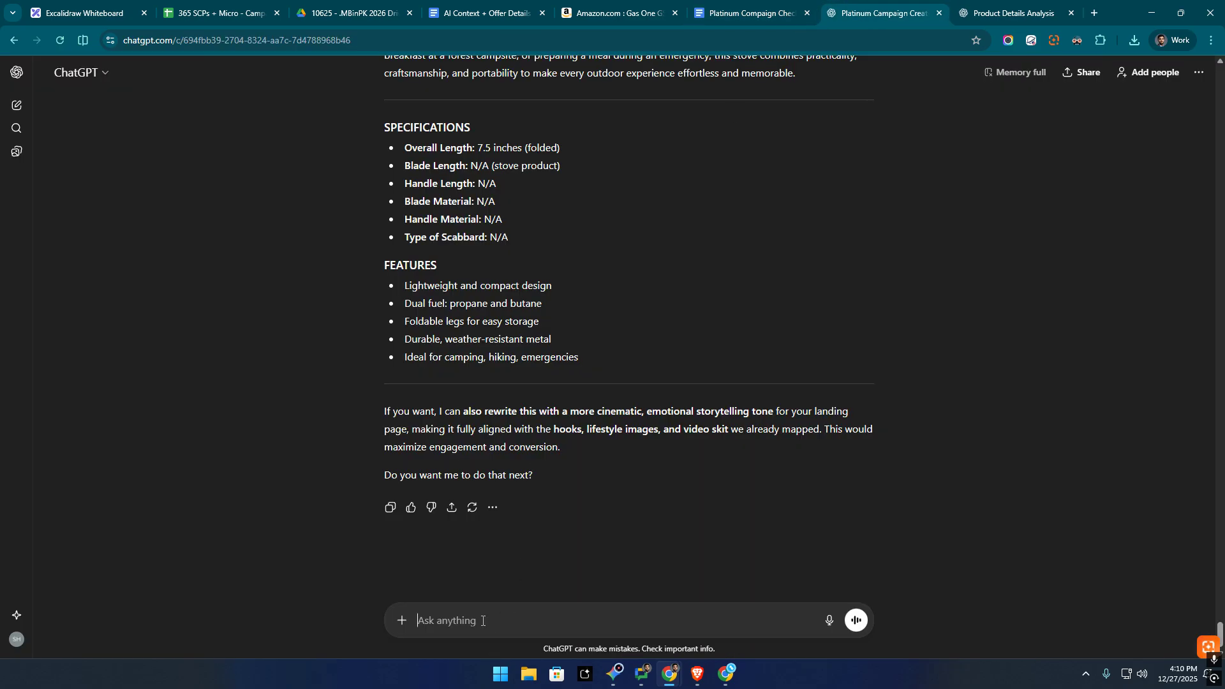
key(ctrl+v)
key(Return)
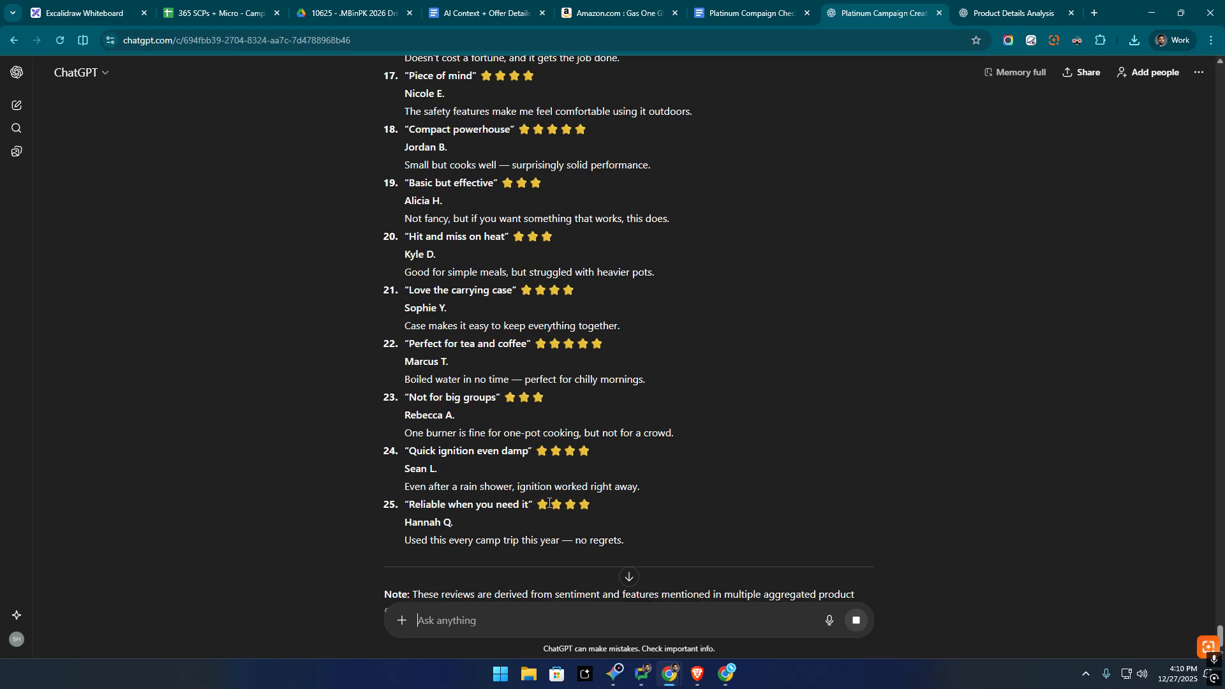
Copy ChatGPT's full response with the 25 reviews and paste it into the Campaign Reviews tab of AI Context + Offer Details.
click(390, 510)
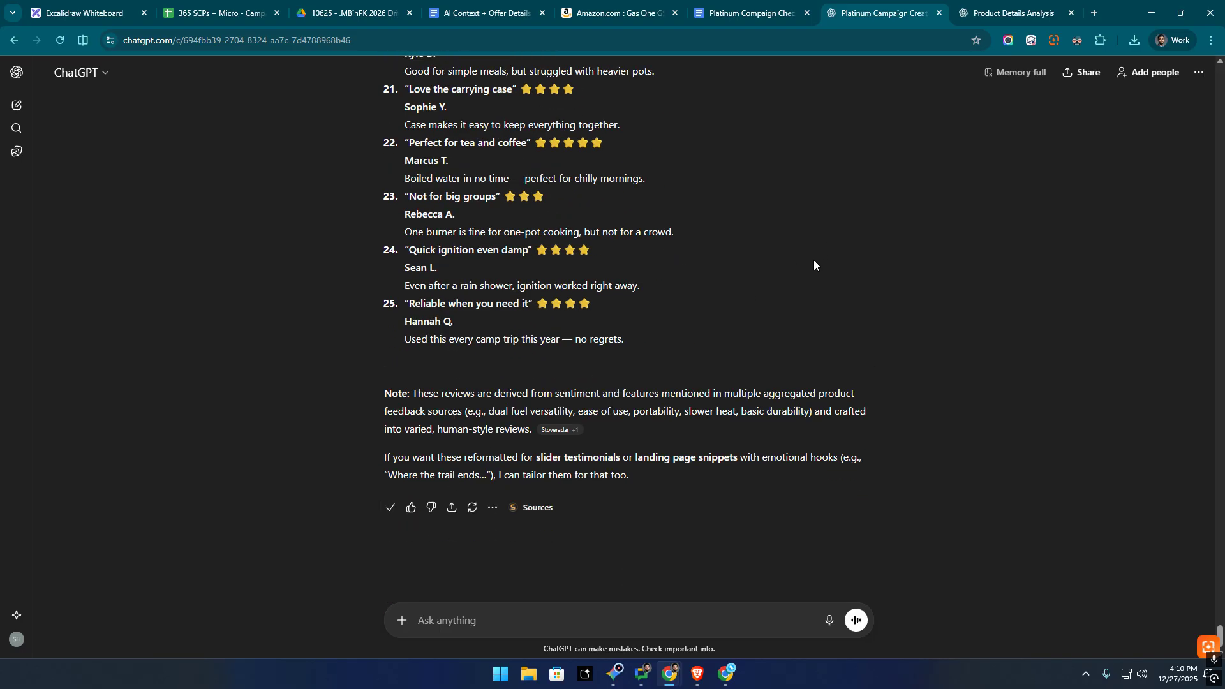
click(753, 13)
key(ctrl+4)
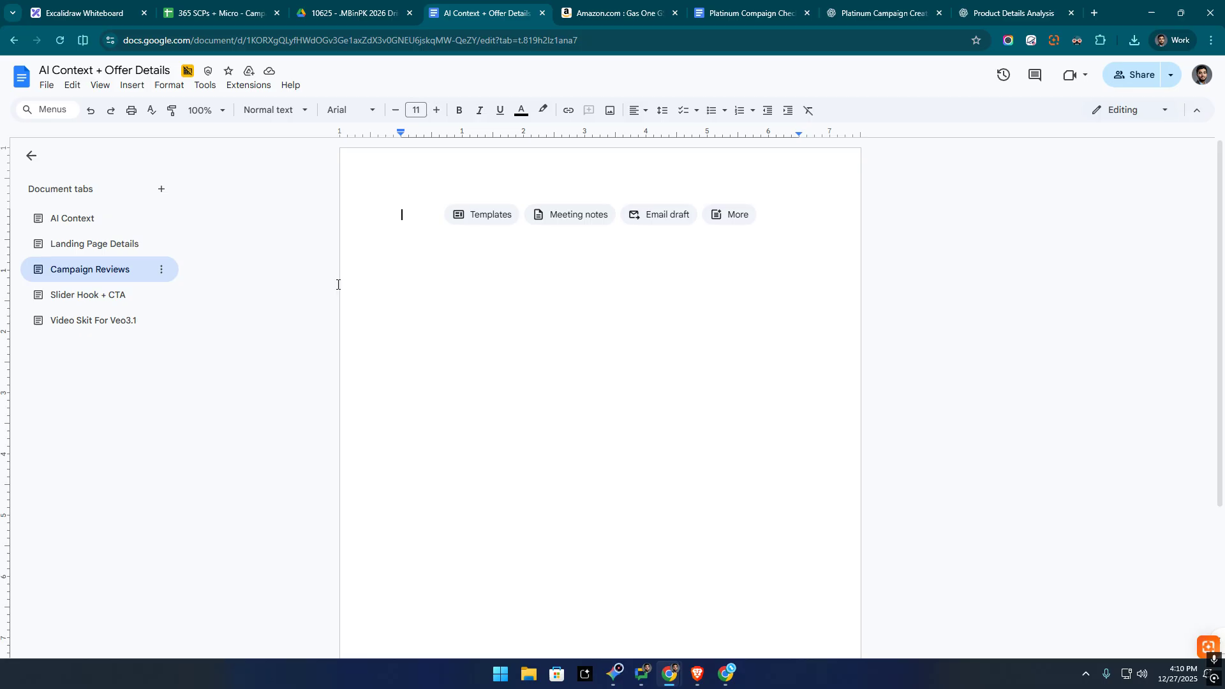
key(ctrl+v)
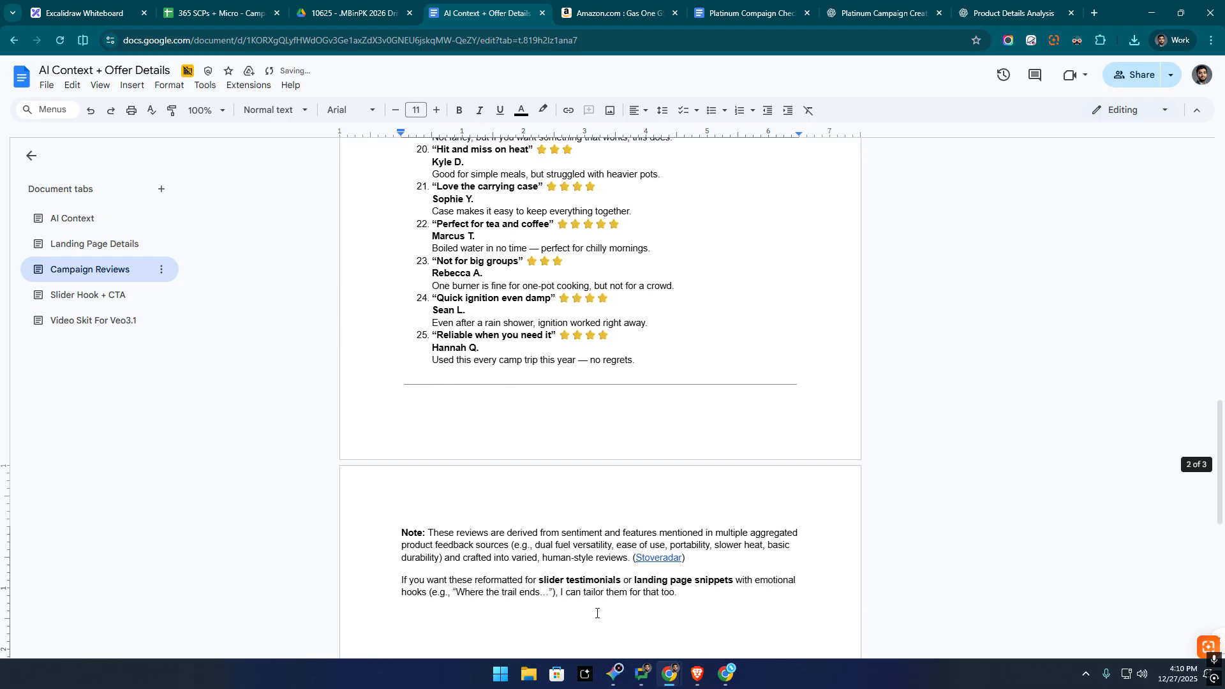
Delete ChatGPT's closing note after review 25 and the introductory text above review 1 in the Campaign Reviews tab.
drag(596, 613, 401, 386)
key(BackSpace)
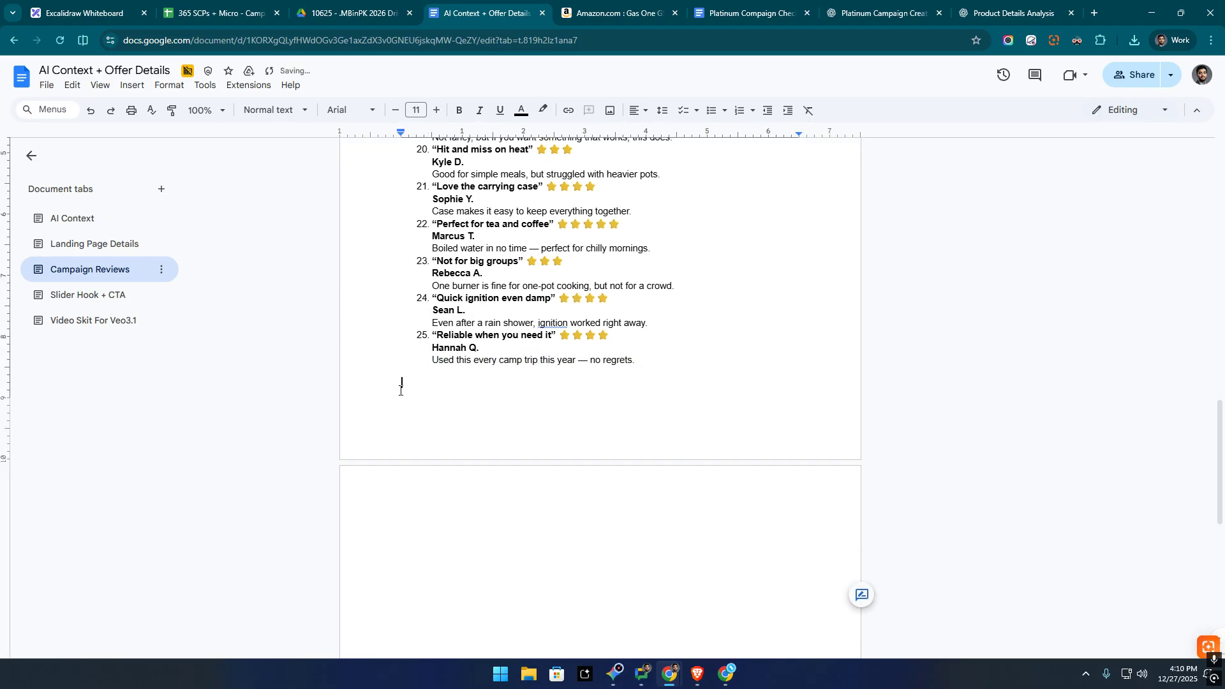
scroll(400, 389, up, 9)
scroll(404, 434, down, 12)
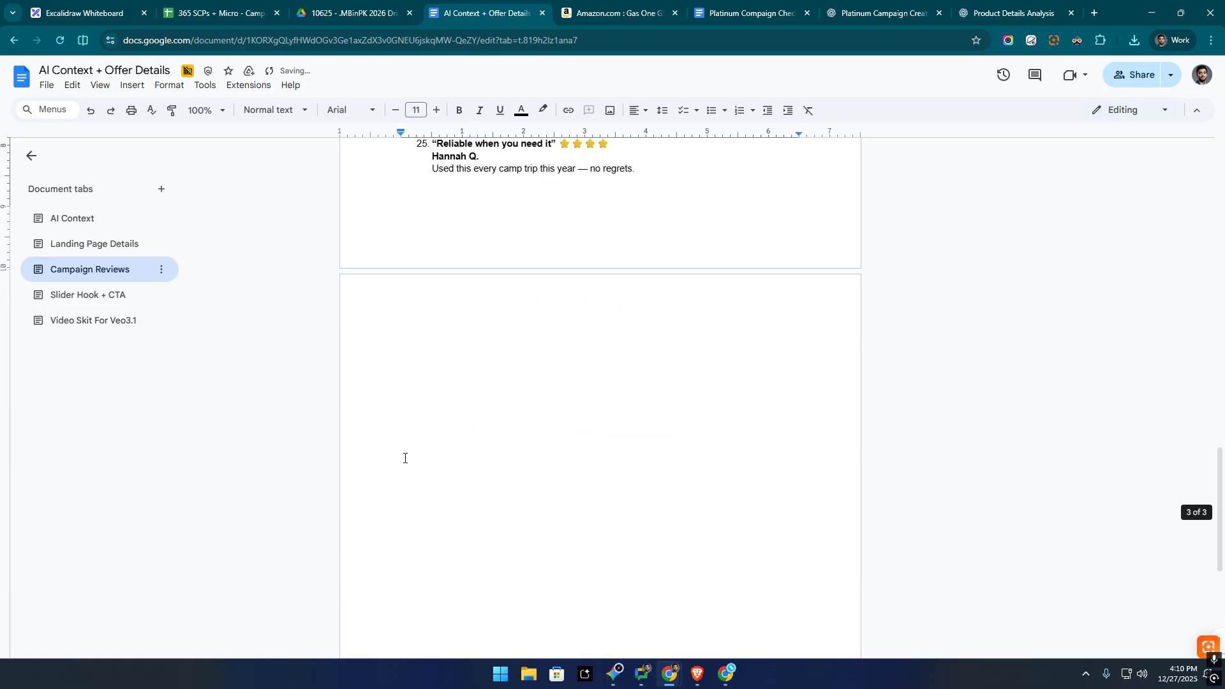
scroll(405, 457, up, 20)
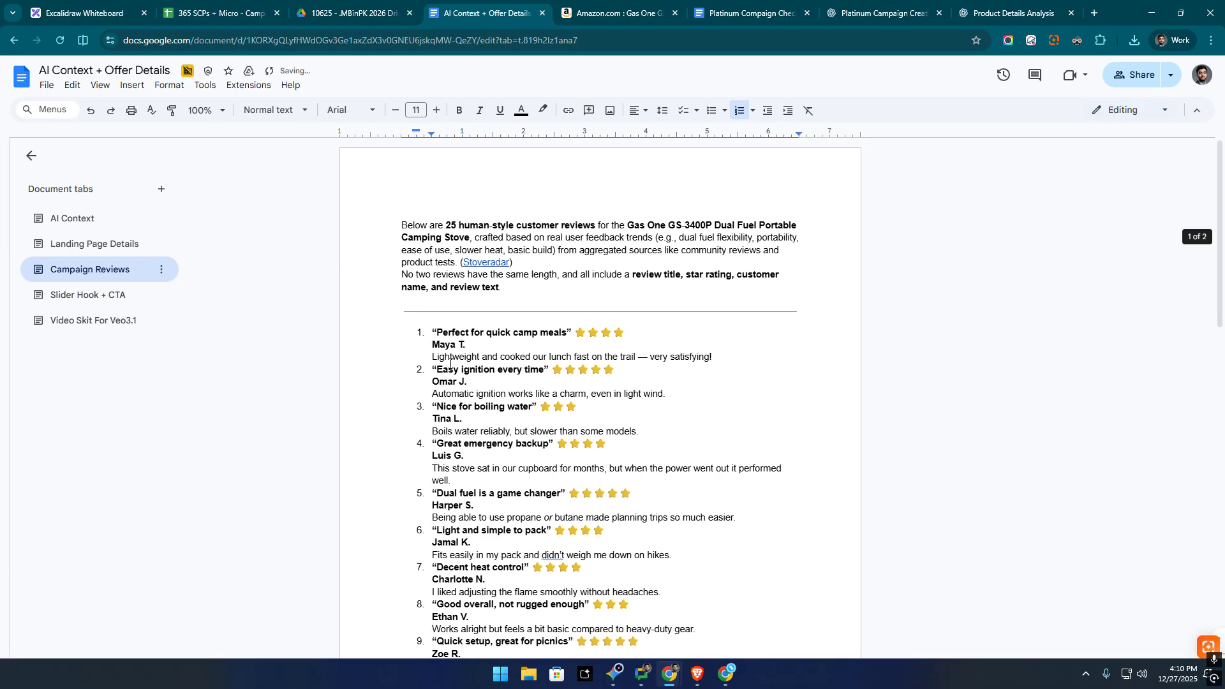
drag(431, 332, 408, 210)
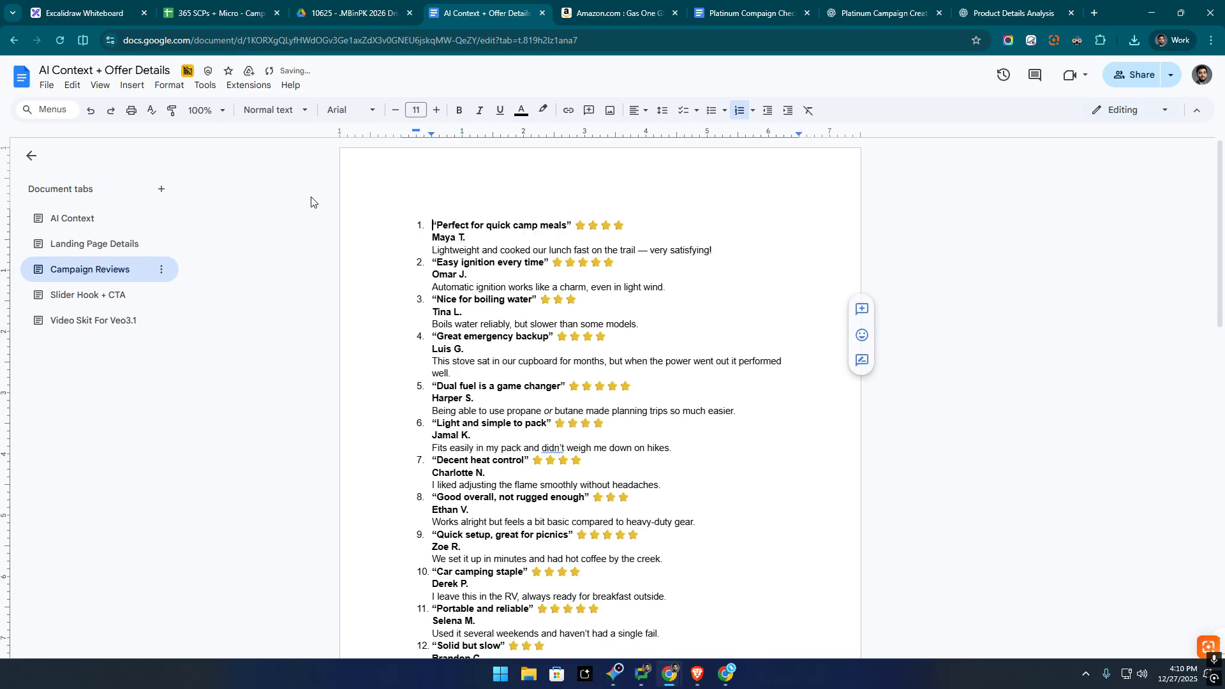
key(BackSpace)
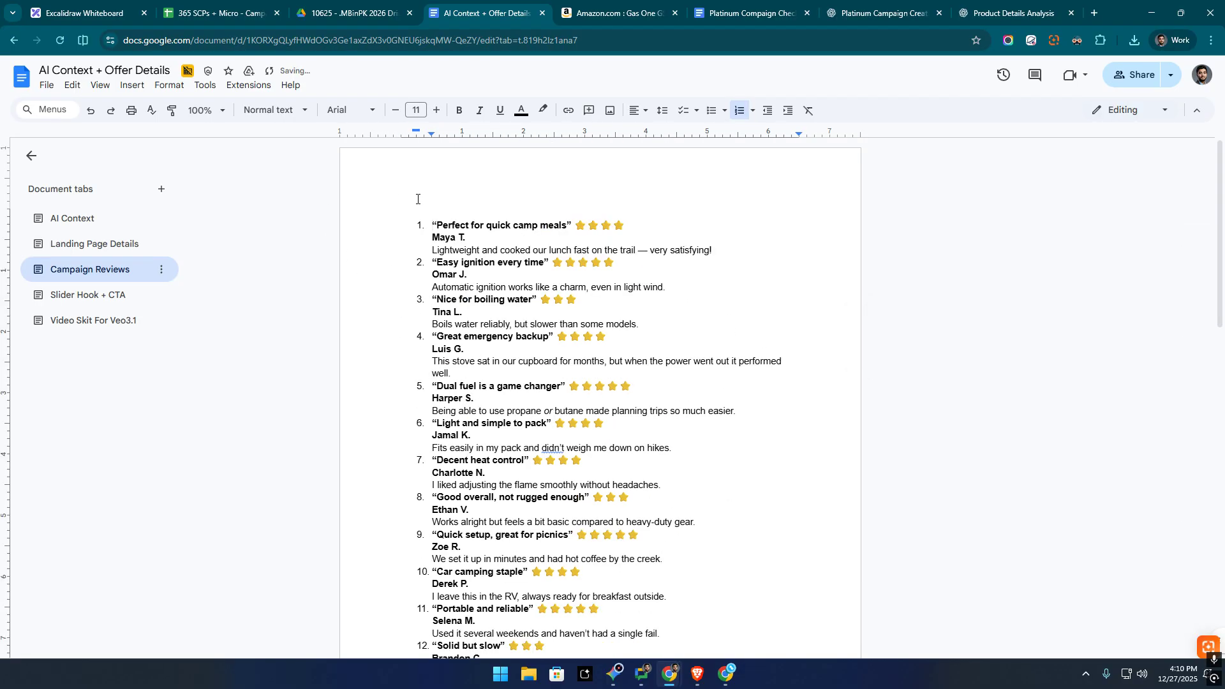
Check the contents of the Slider Hook + CTA, Campaign Reviews, Landing Page Details, Video Skit For Veo3.1 and AI Context tabs.
click(120, 295)
click(121, 269)
click(118, 244)
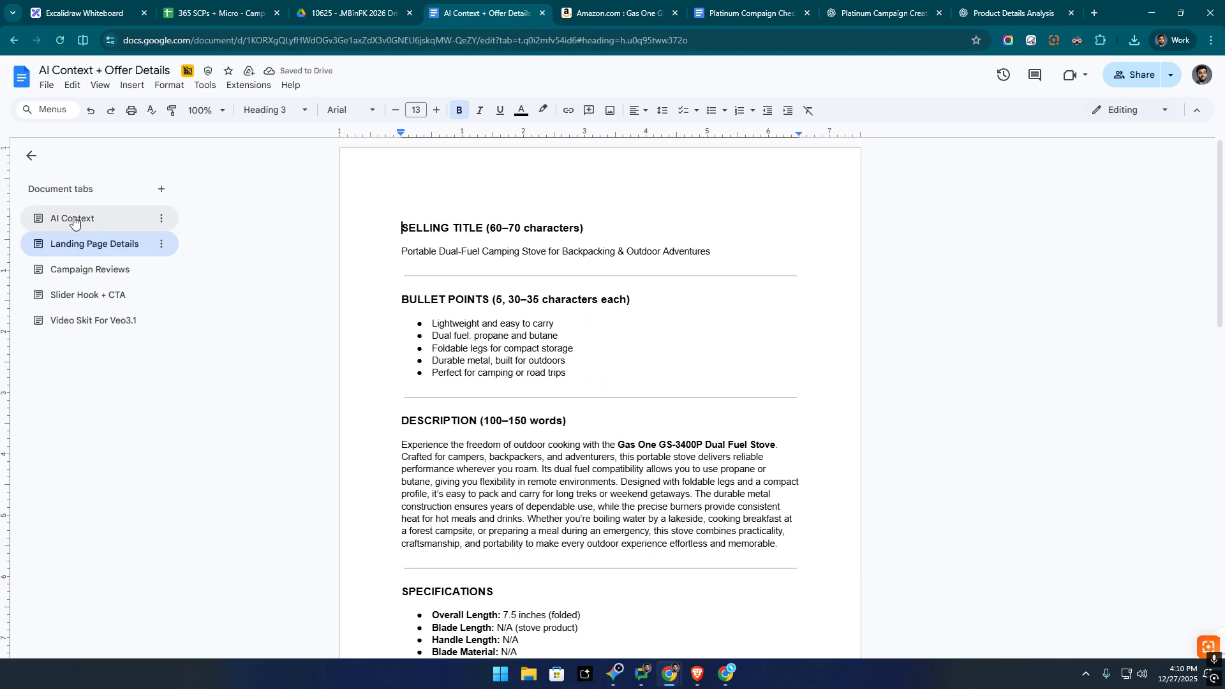
click(75, 219)
click(80, 323)
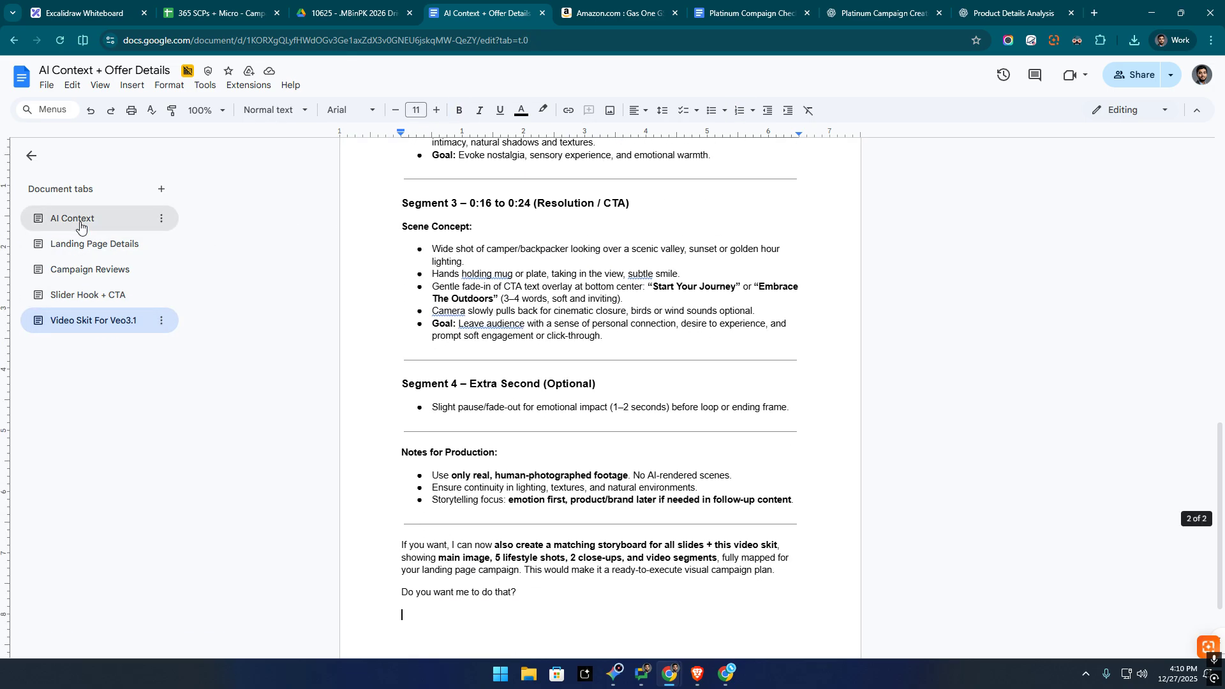
click(78, 221)
click(714, 7)
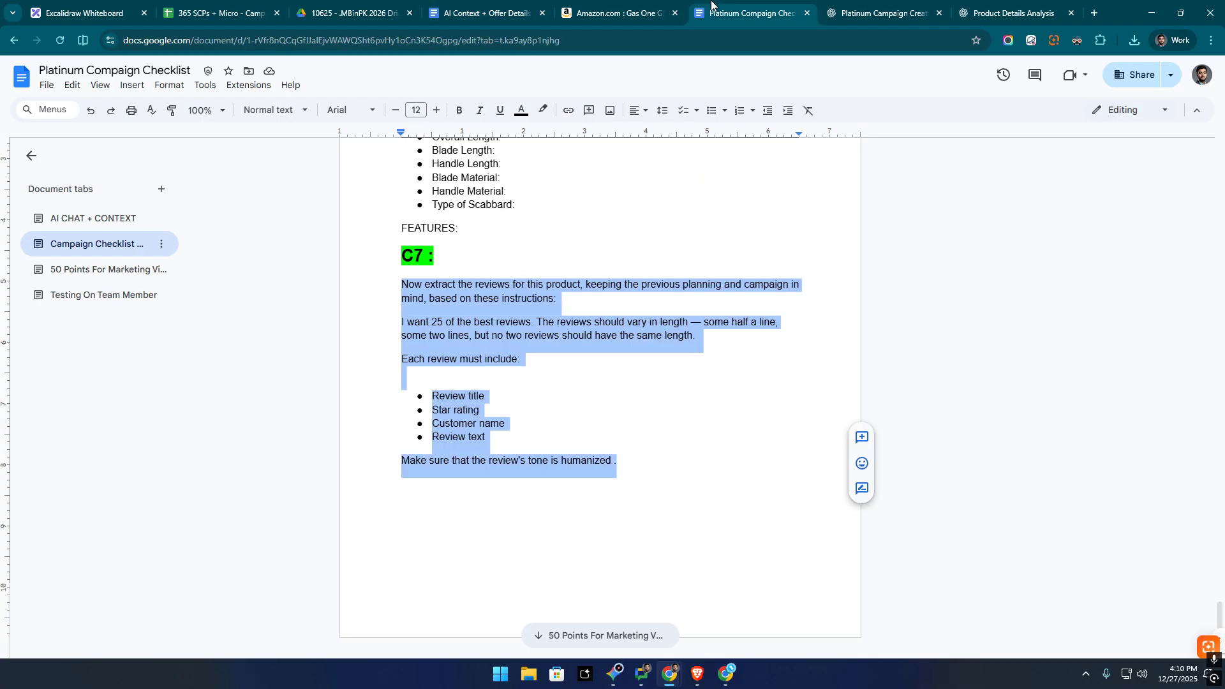
click(887, 5)
key(alt+z)
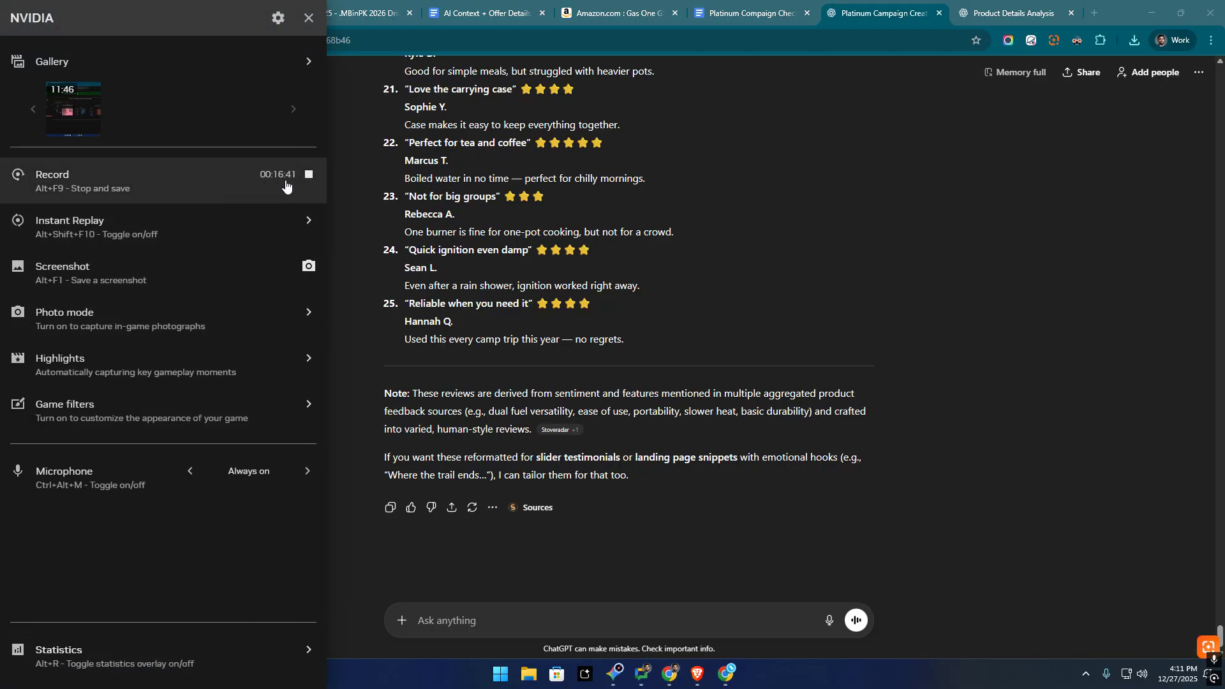
click(758, 310)
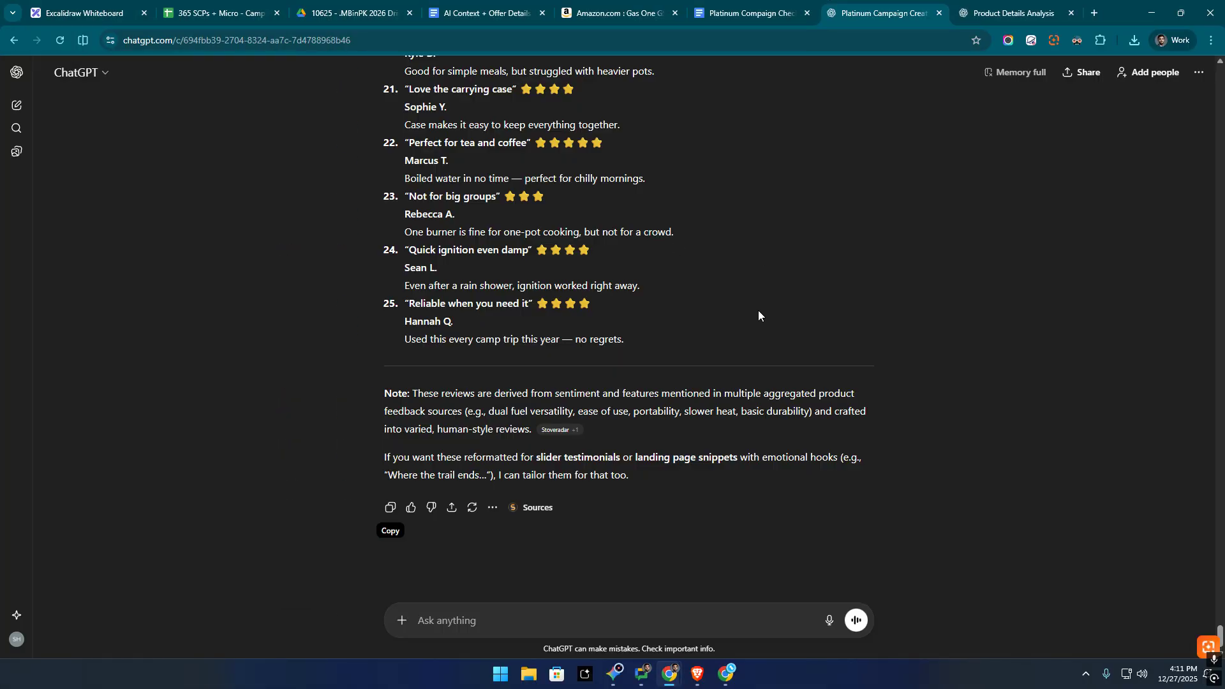
Copy the entire ChatGPT campaign conversation from end to start and open the AI Context tab of AI Context + Offer Details.
drag(646, 480, 335, 3)
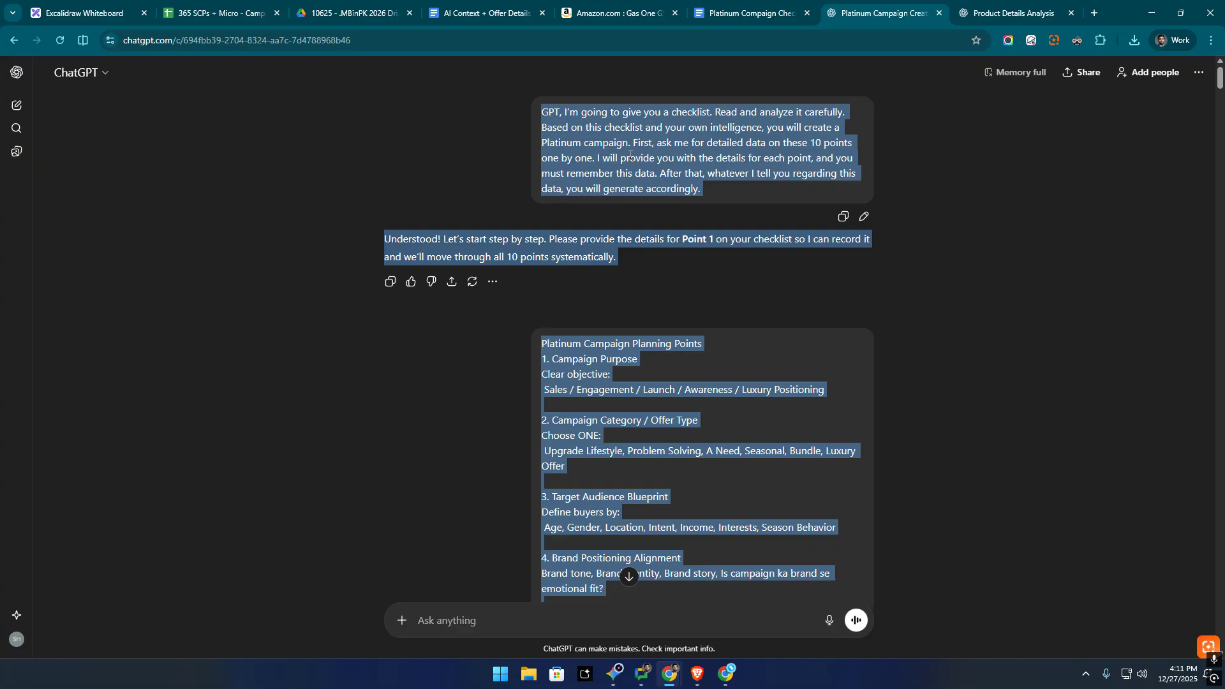
click(770, 6)
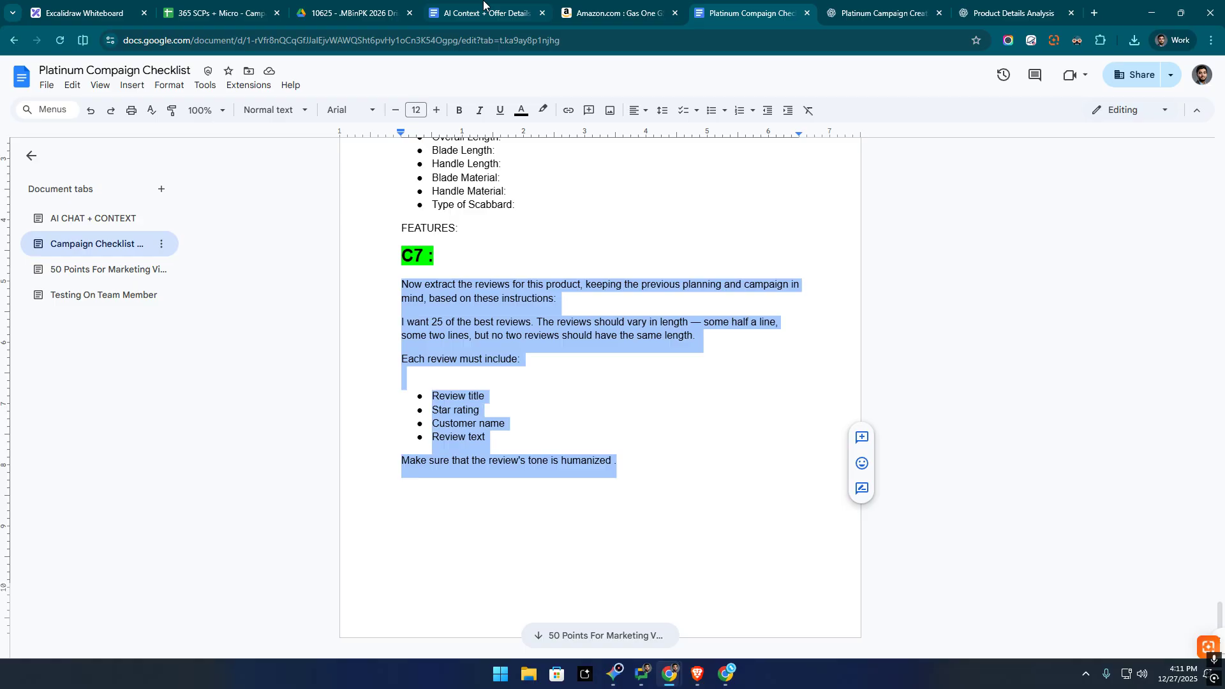
click(446, 11)
click(130, 325)
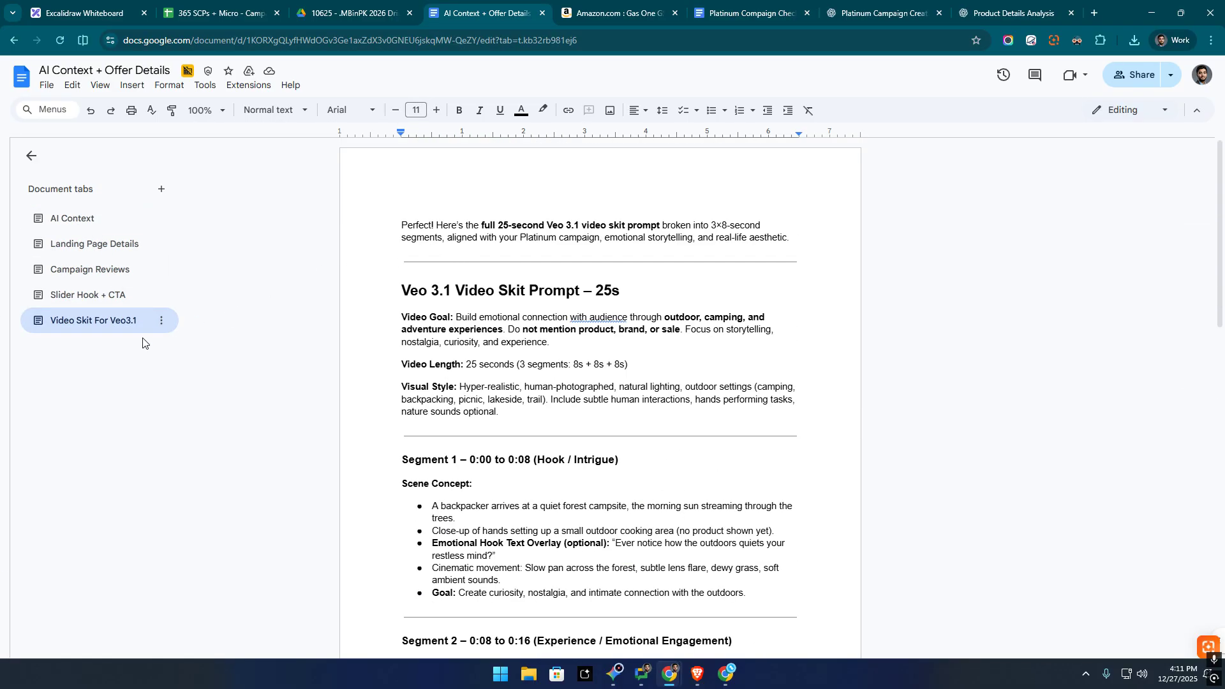
click(230, 13)
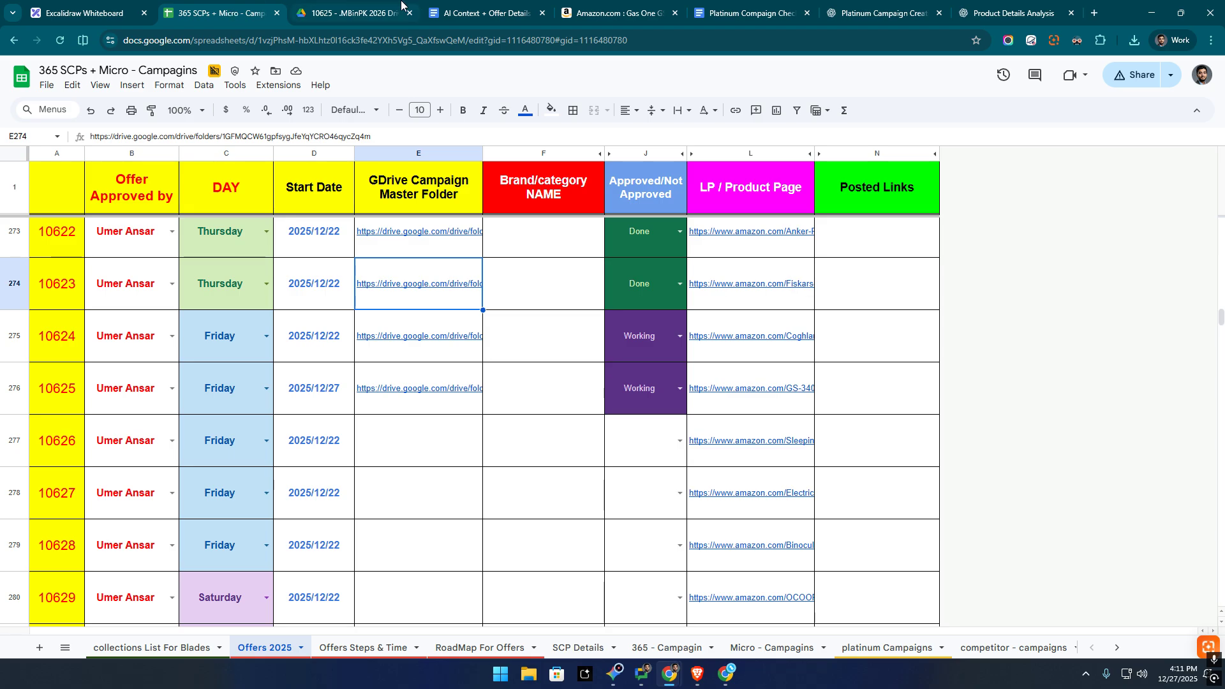
click(514, 9)
click(142, 221)
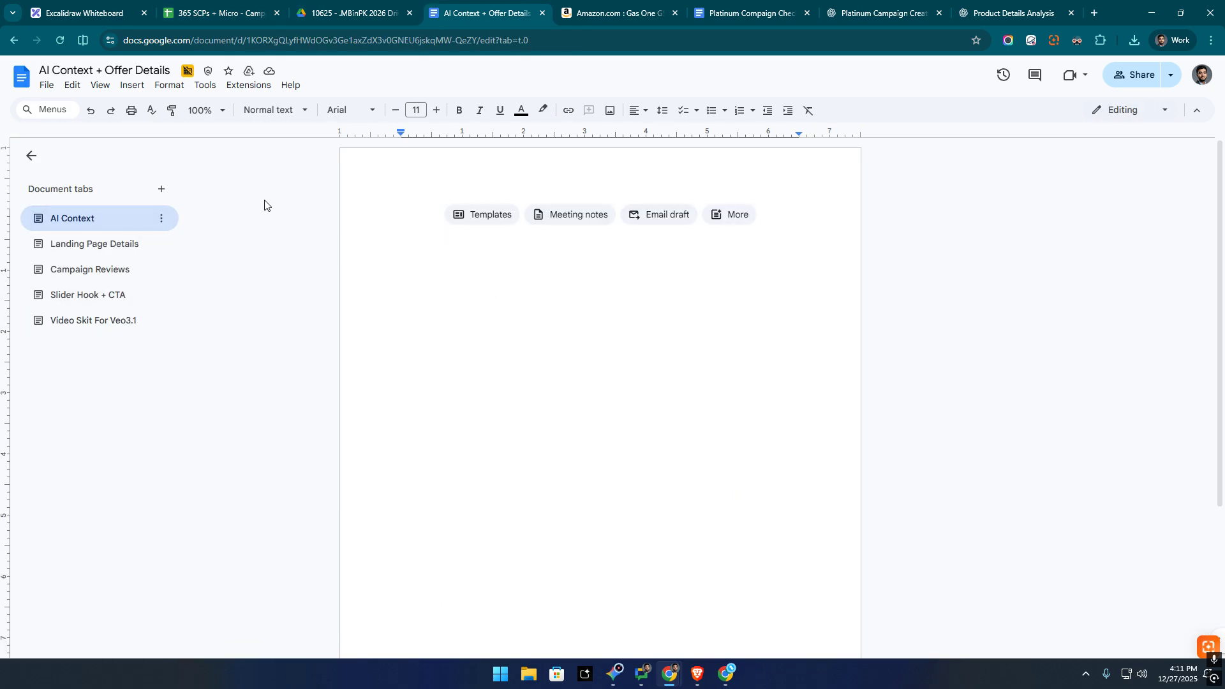
click(316, 14)
right_click(427, 266)
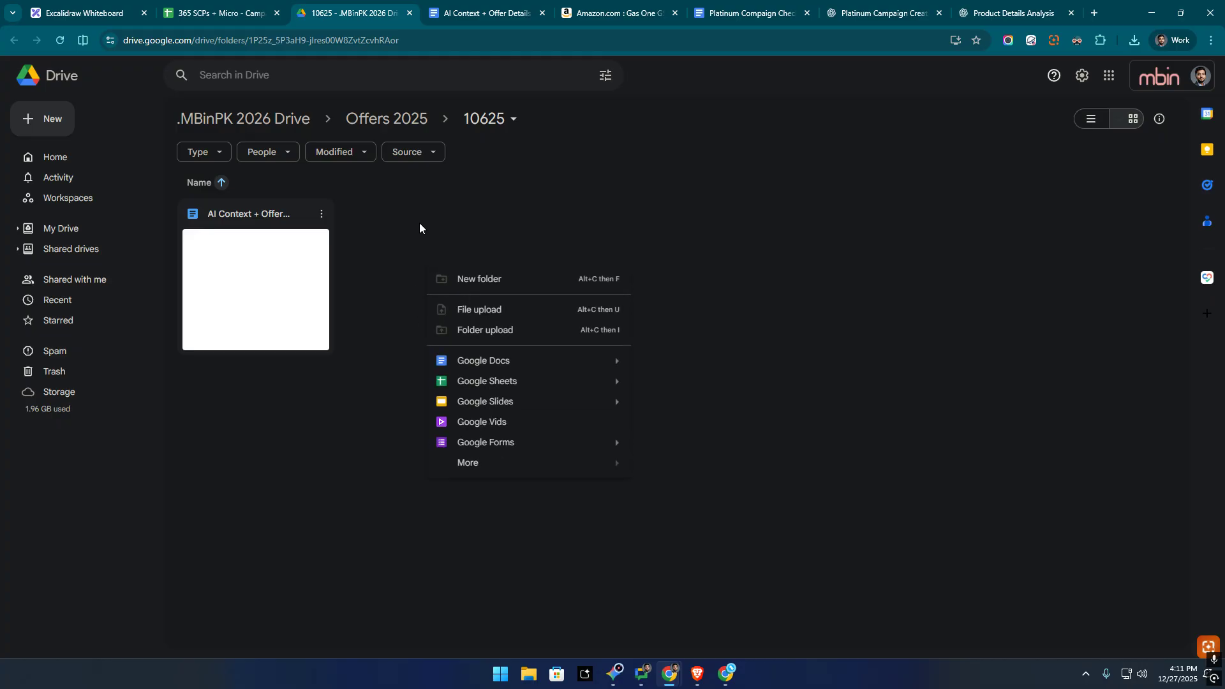
click(603, 9)
click(483, 12)
click(356, 10)
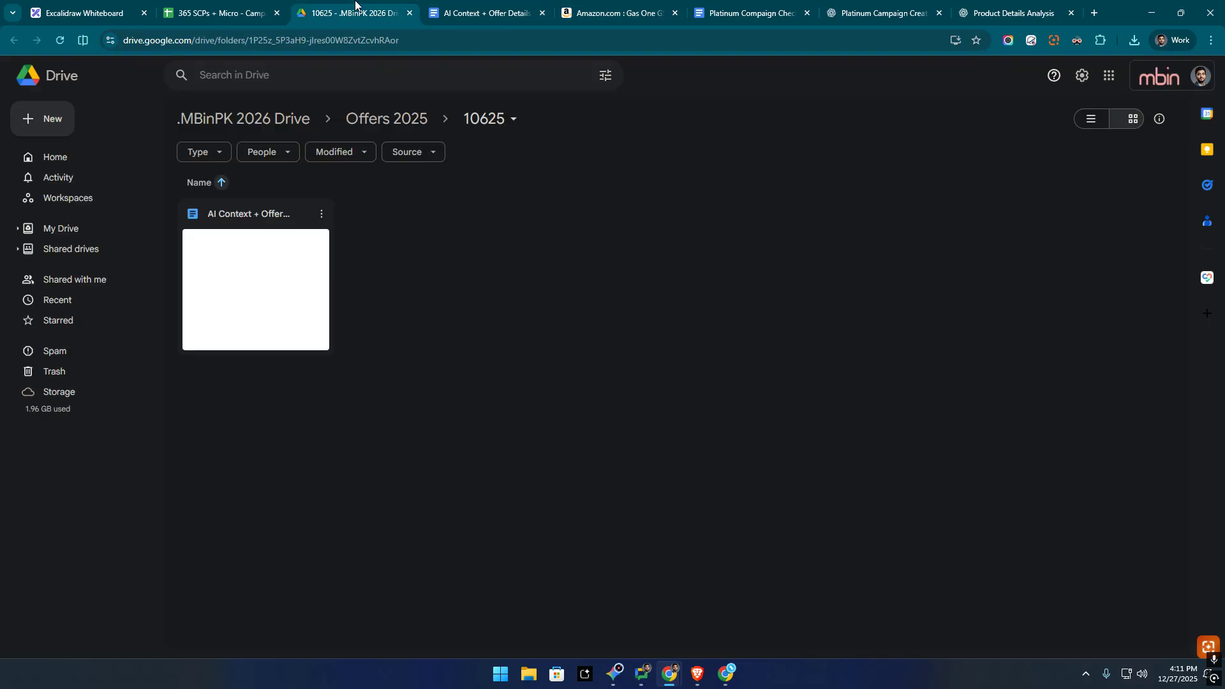
click(724, 8)
click(629, 5)
Paste the complete ChatGPT conversation into the AI Context tab and return to the start of the pasted text.
click(496, 9)
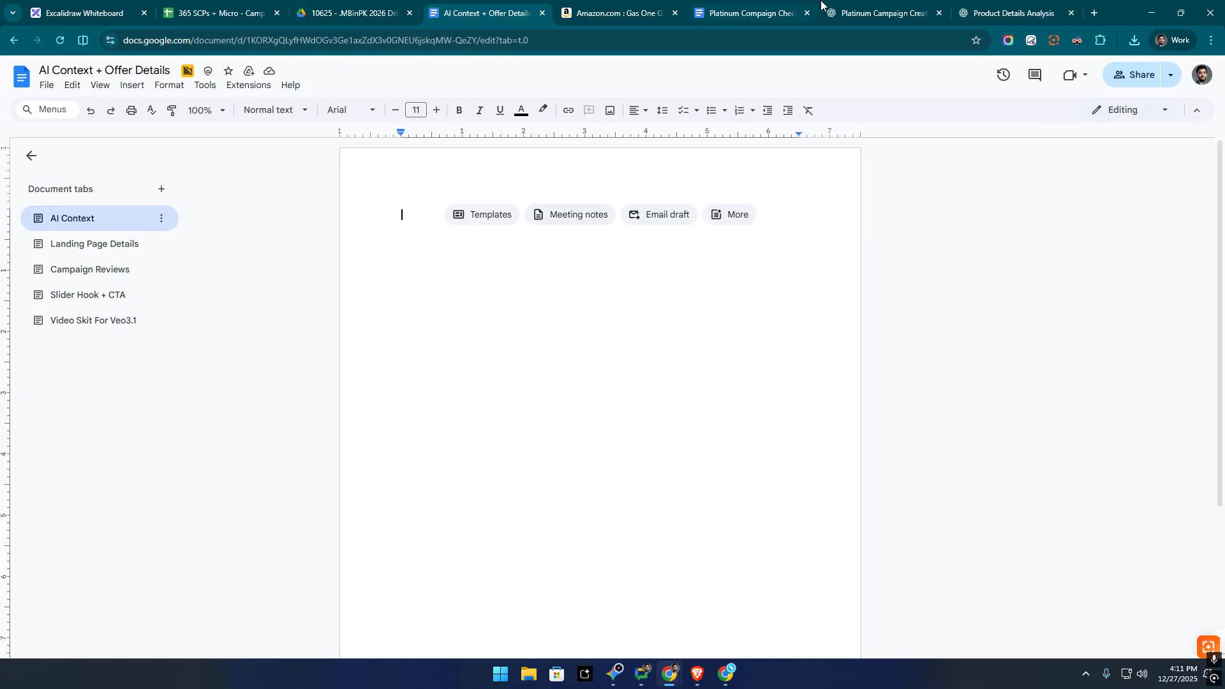
key(ctrl+v)
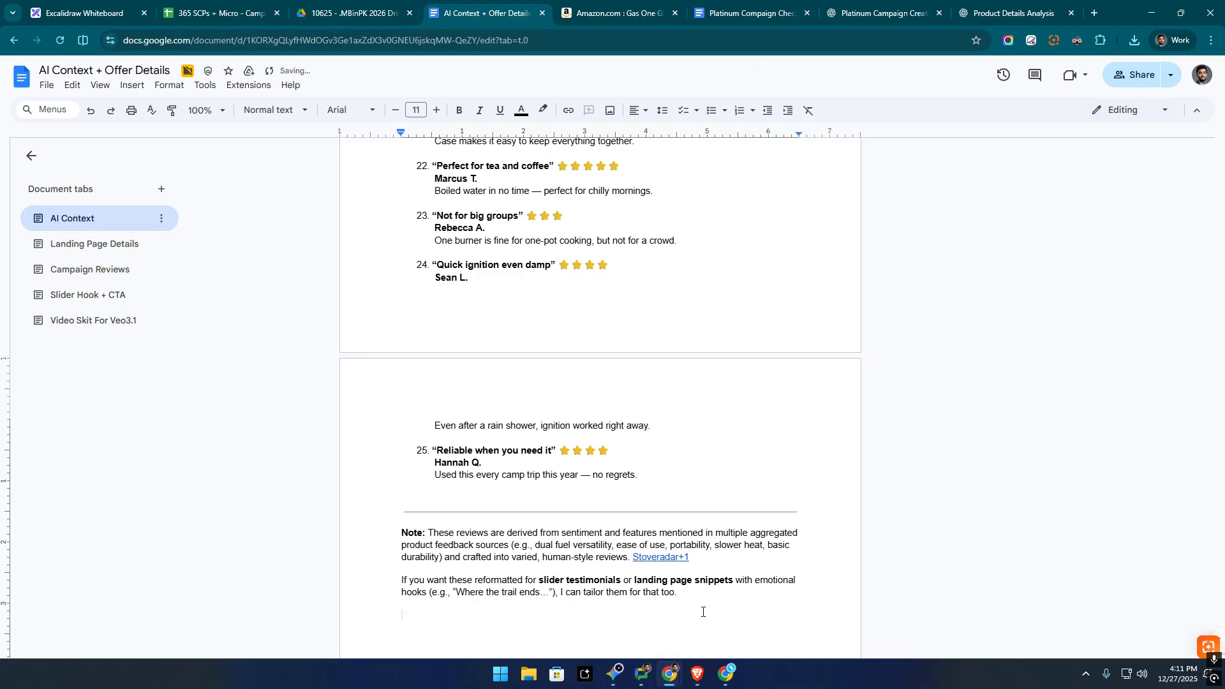
drag(705, 610, 365, 264)
scroll(1001, 391, up, 10)
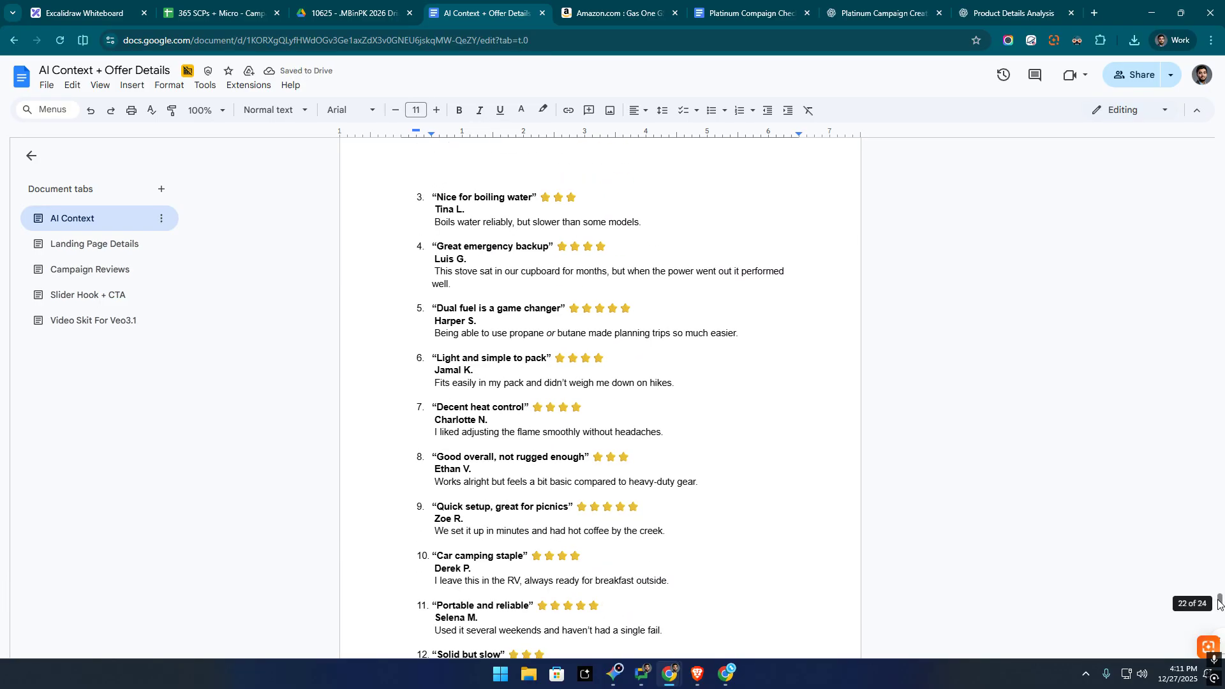
drag(1220, 603, 1177, 148)
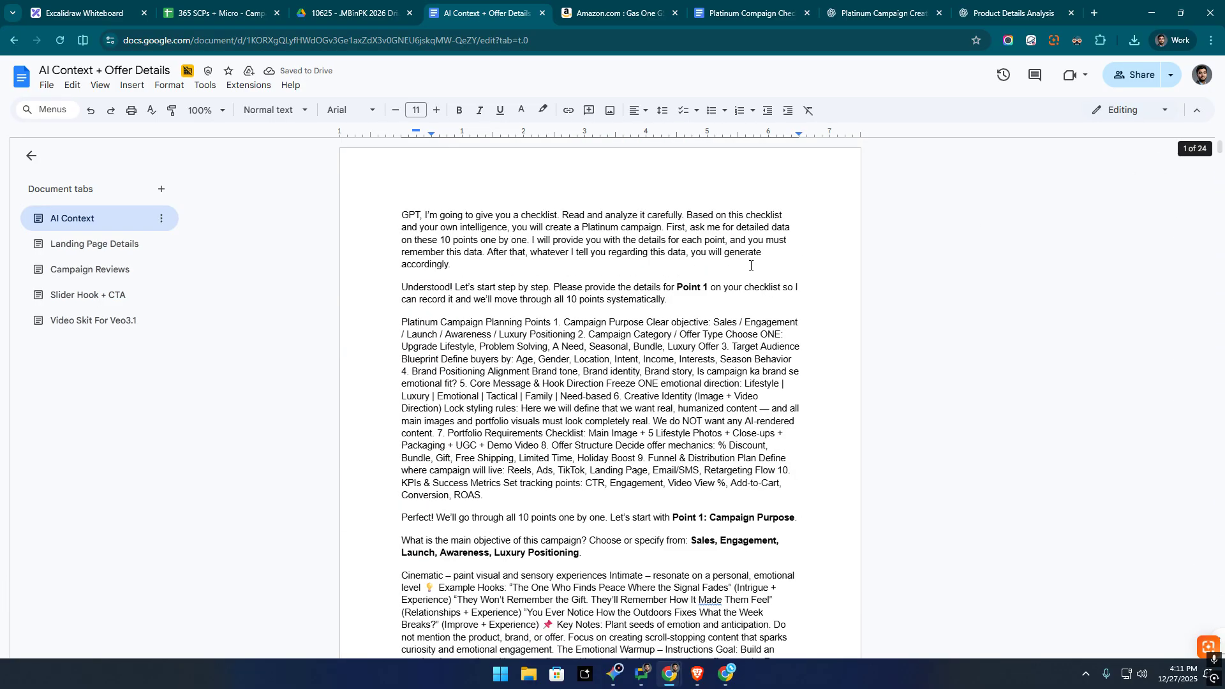
Insert two blank lines above the first line of the conversation in the AI Context tab.
click(482, 215)
click(402, 215)
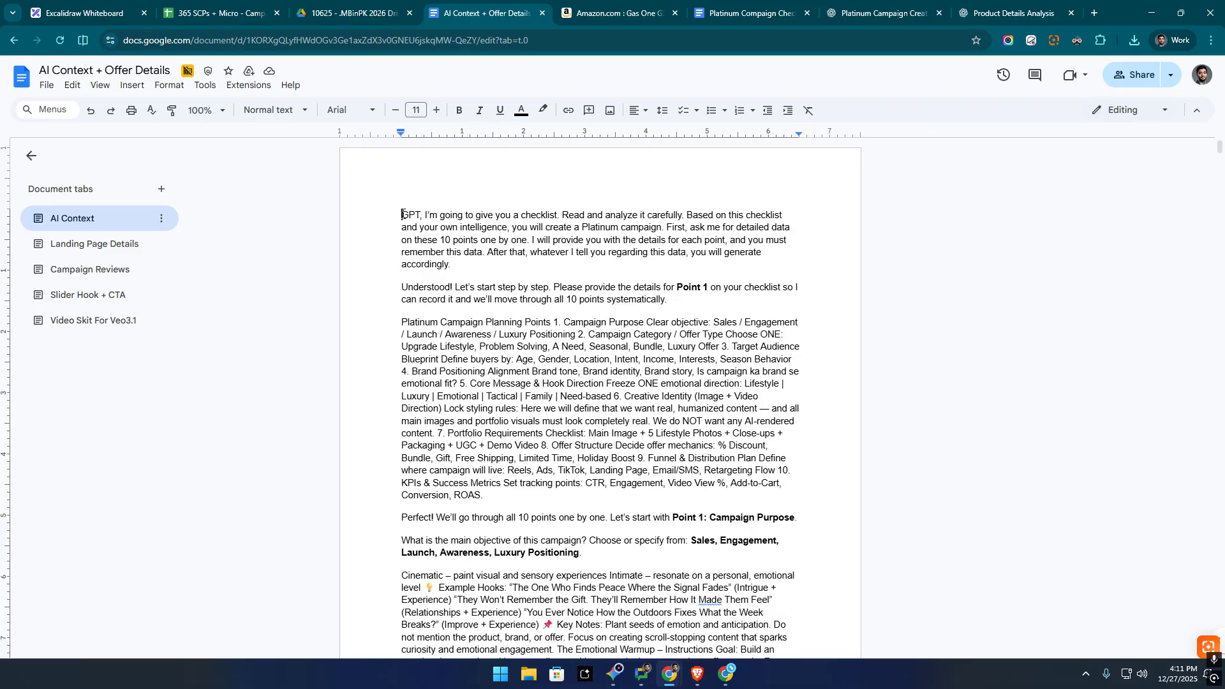
key(Return)
key(Return)
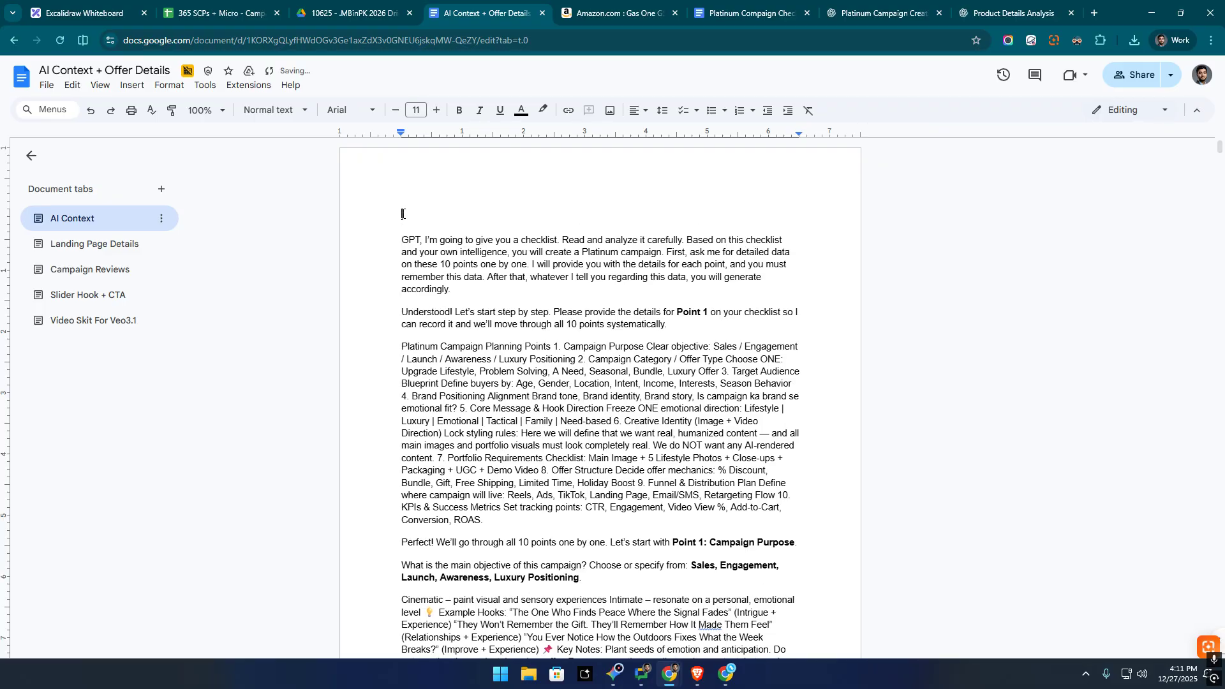
Copy the share link of the Platinum Campaign Creation conversation in ChatGPT and paste it on the first line of the AI Context tab.
click(842, 13)
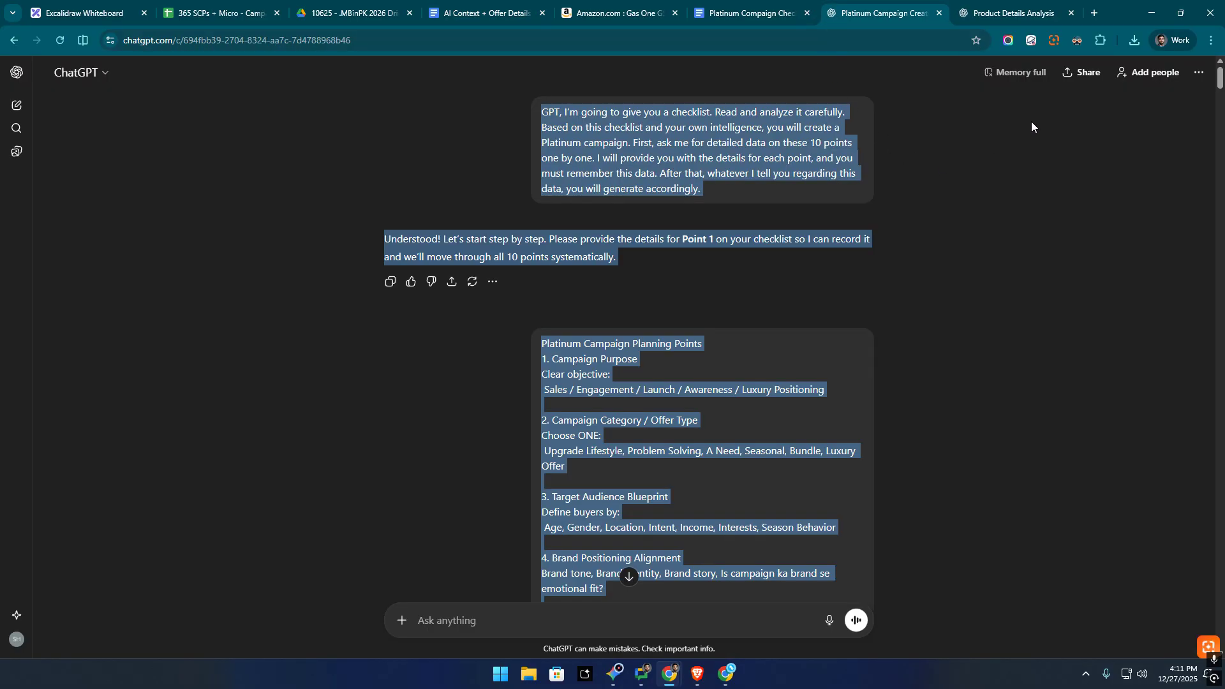
click(1082, 72)
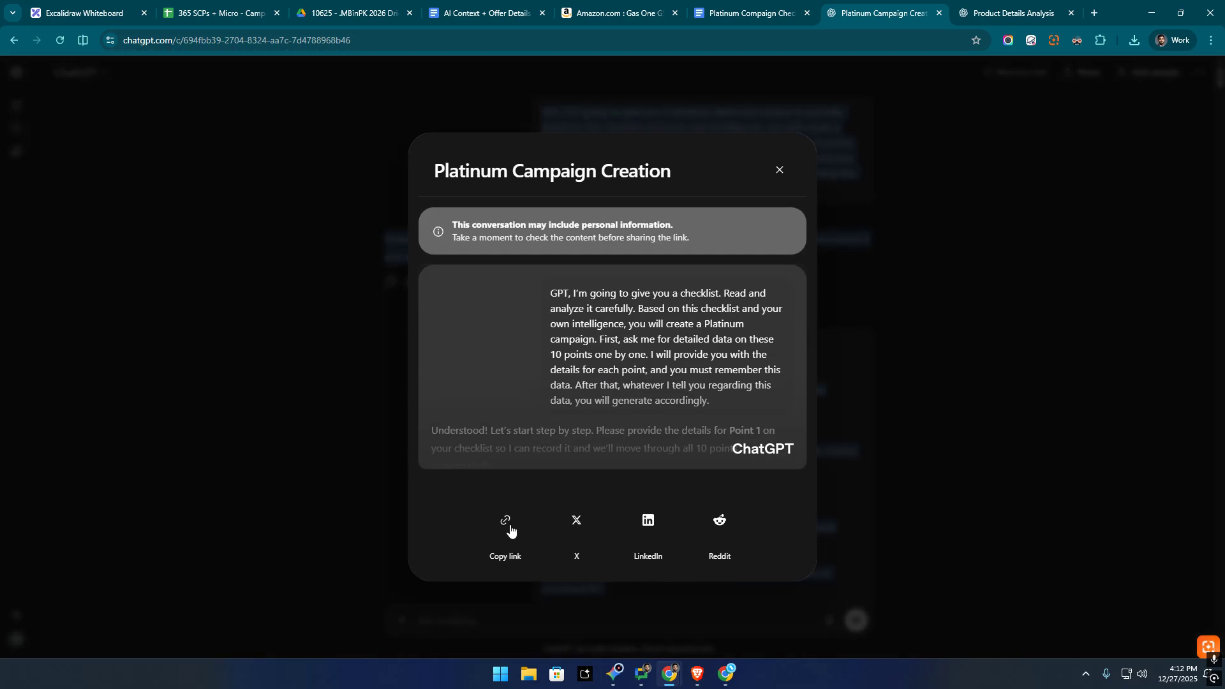
click(508, 526)
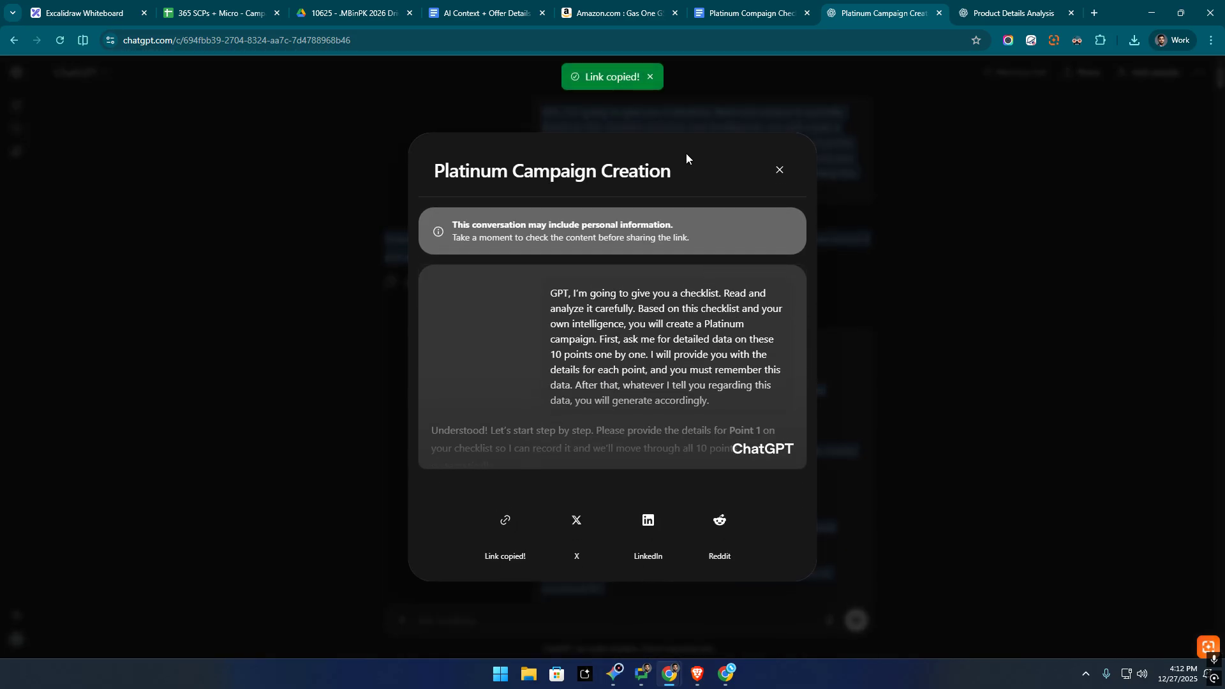
click(747, 15)
click(615, 13)
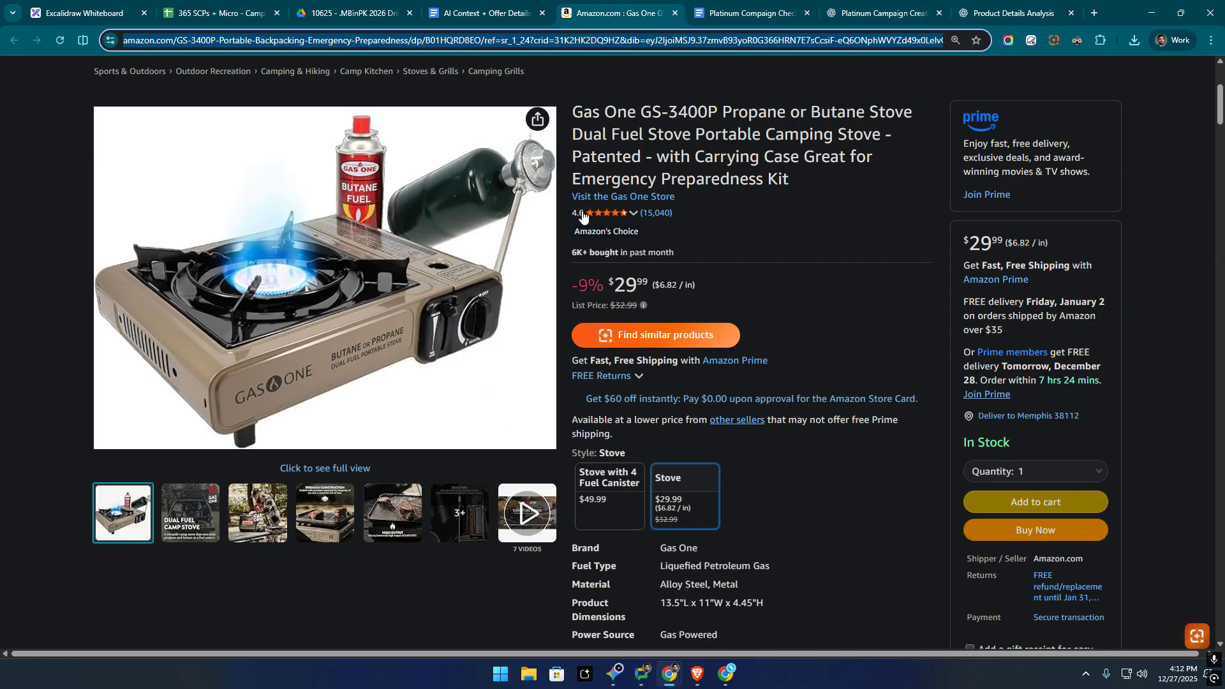
click(485, 13)
key(ctrl+v)
key(Return)
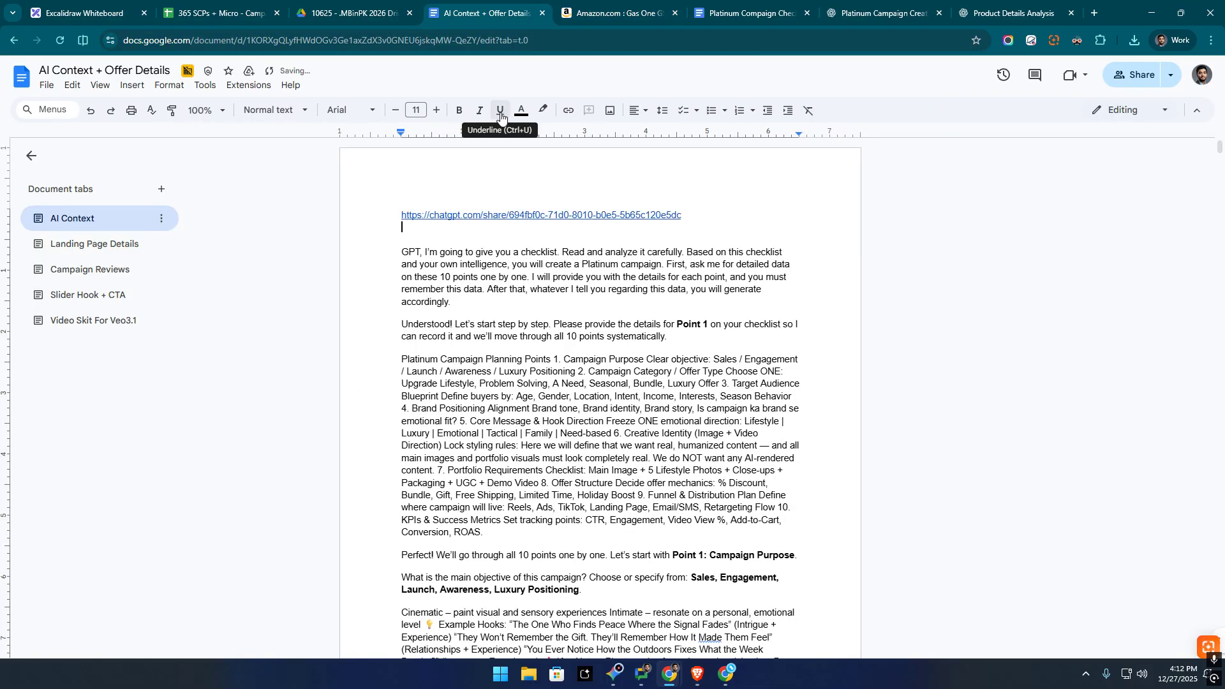
click(135, 249)
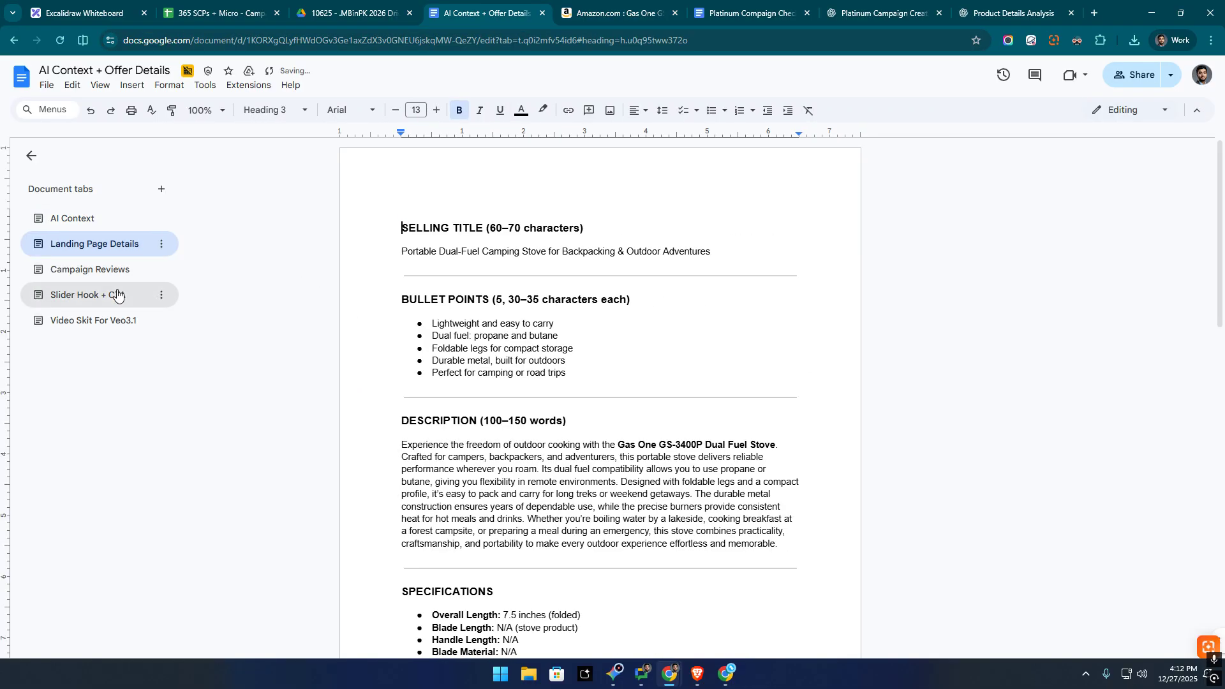
click(153, 295)
click(351, 13)
right_click(446, 334)
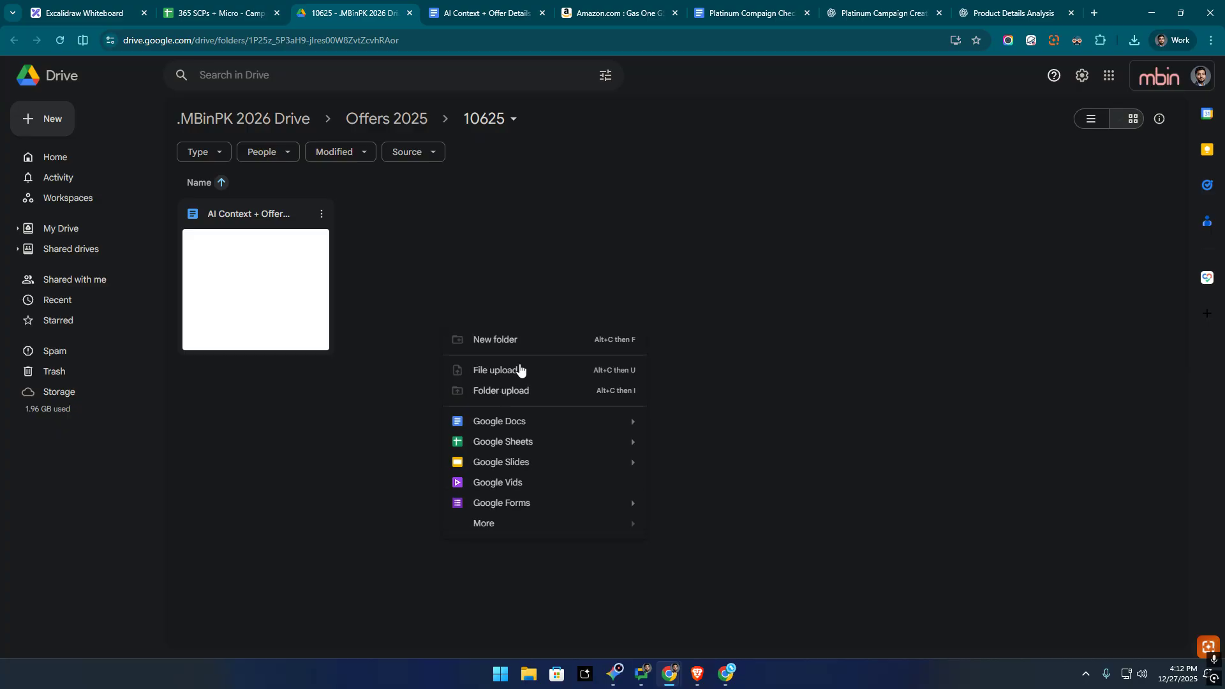
click(522, 366)
click(830, 12)
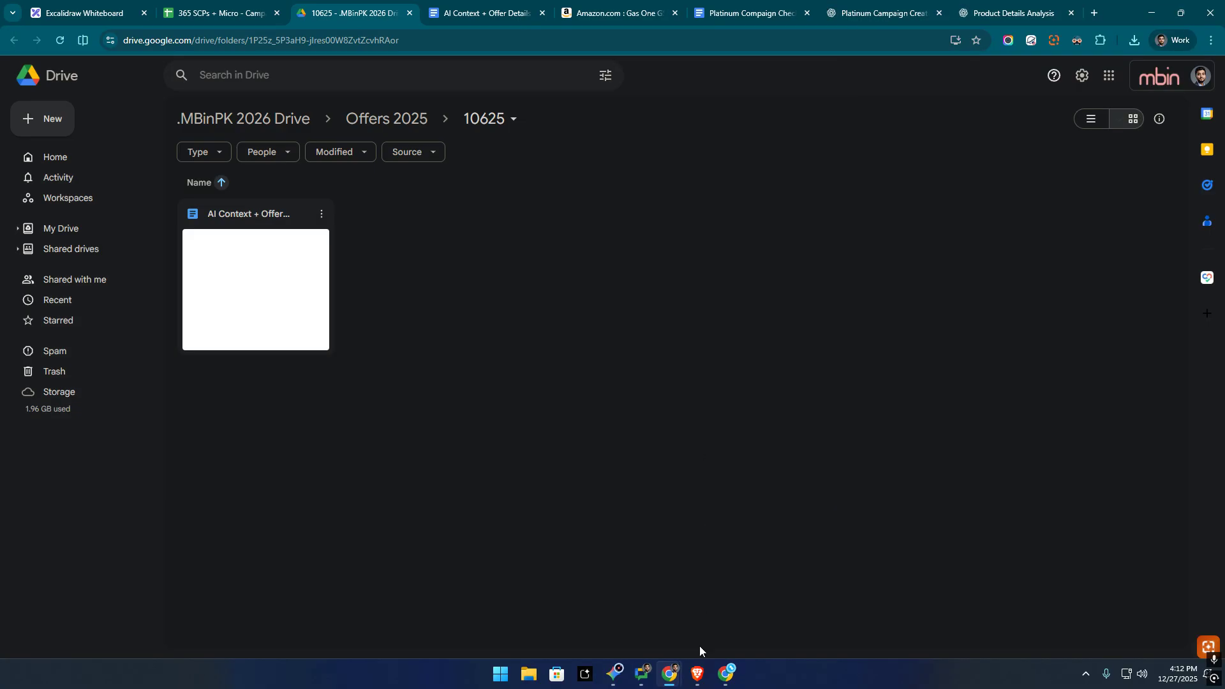
Switch to Gemini and download the three generated stove images: the picnic table collage, the campfire skillet shot and the rocky hiking trail shot.
click(726, 674)
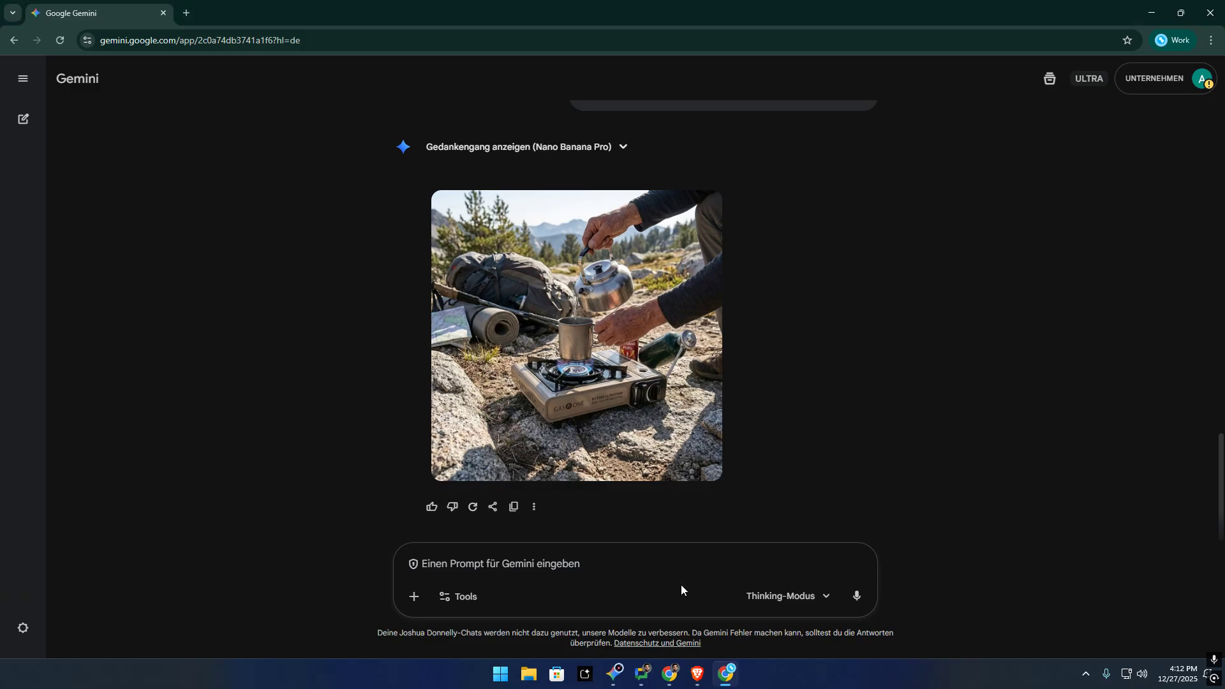
scroll(681, 586, down, 5)
click(703, 177)
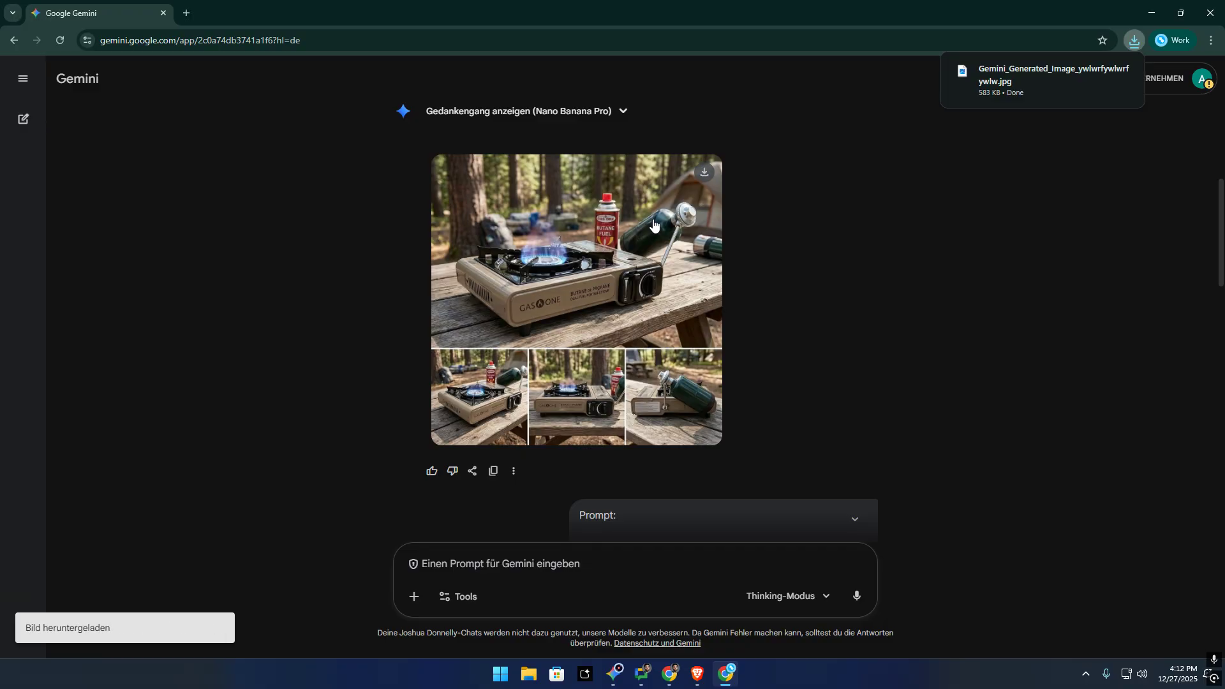
scroll(653, 224, down, 5)
click(704, 381)
scroll(553, 354, down, 4)
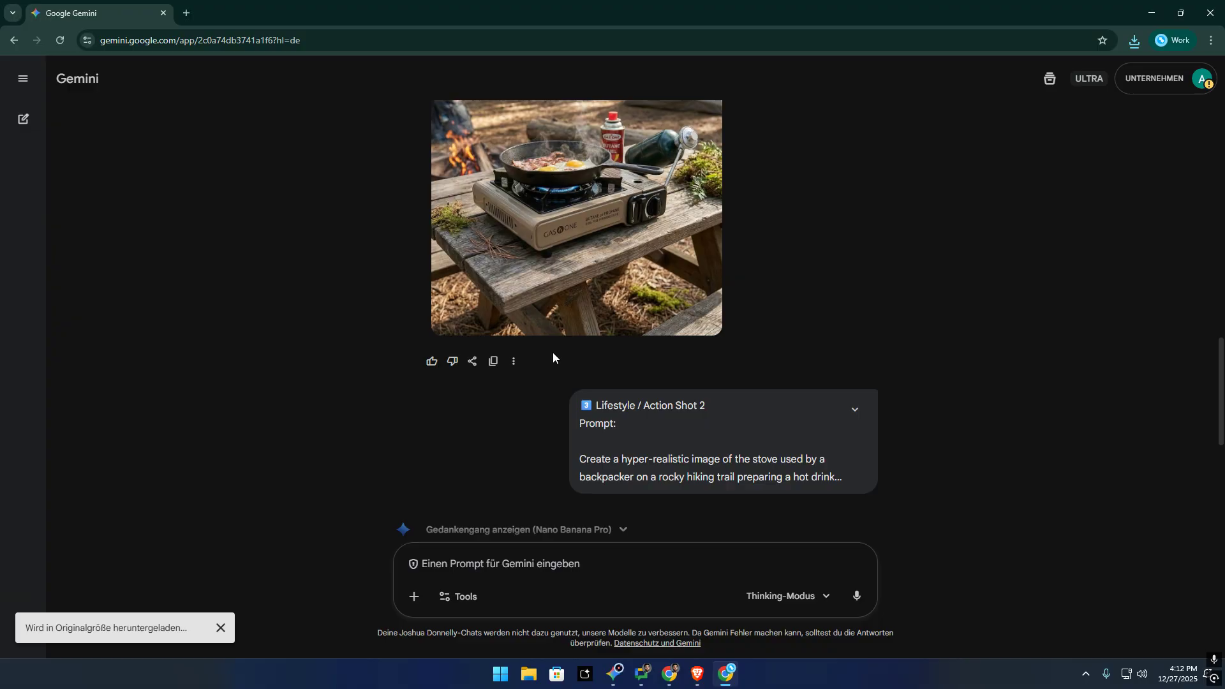
scroll(552, 354, up, 2)
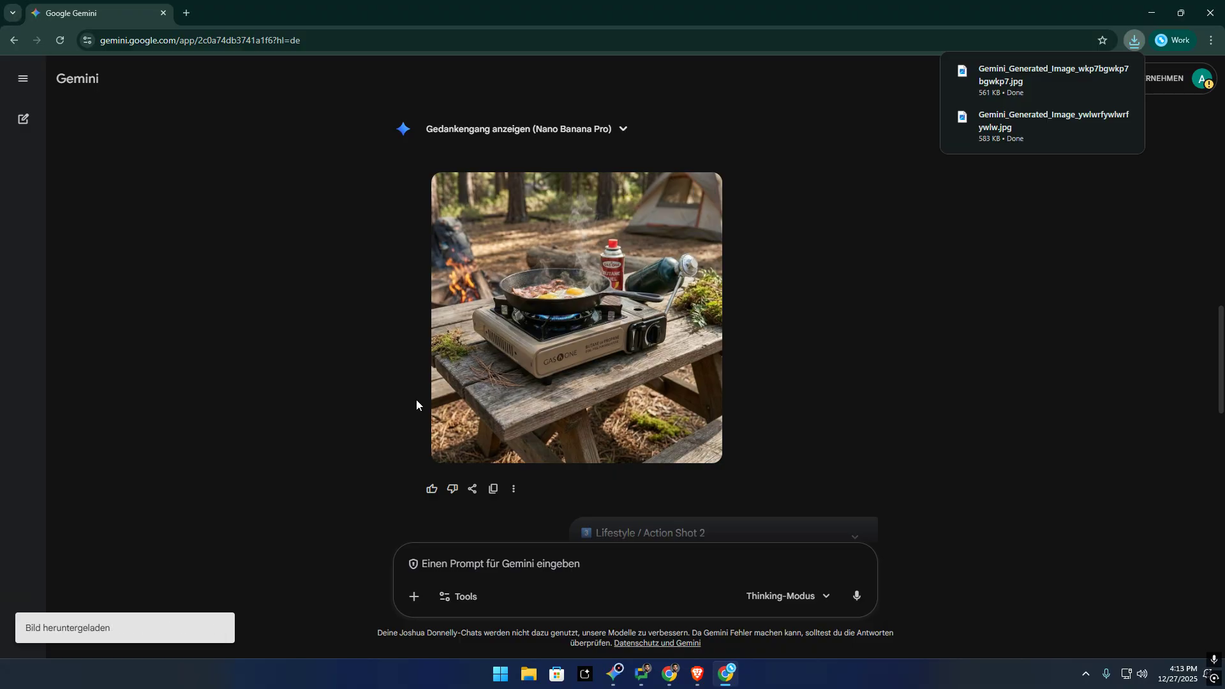
scroll(416, 399, down, 7)
click(704, 273)
scroll(344, 300, down, 1)
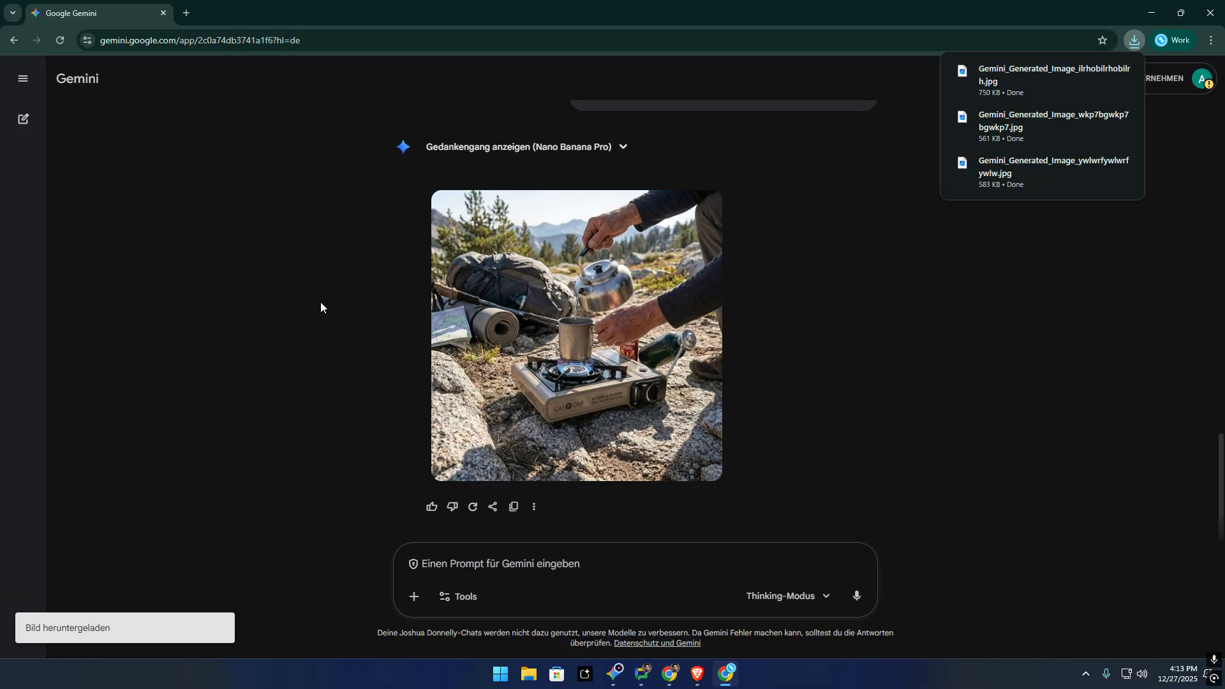
Upload the three downloaded Gemini stove images to the 10625 folder in Google Drive.
key(alt+Tab)
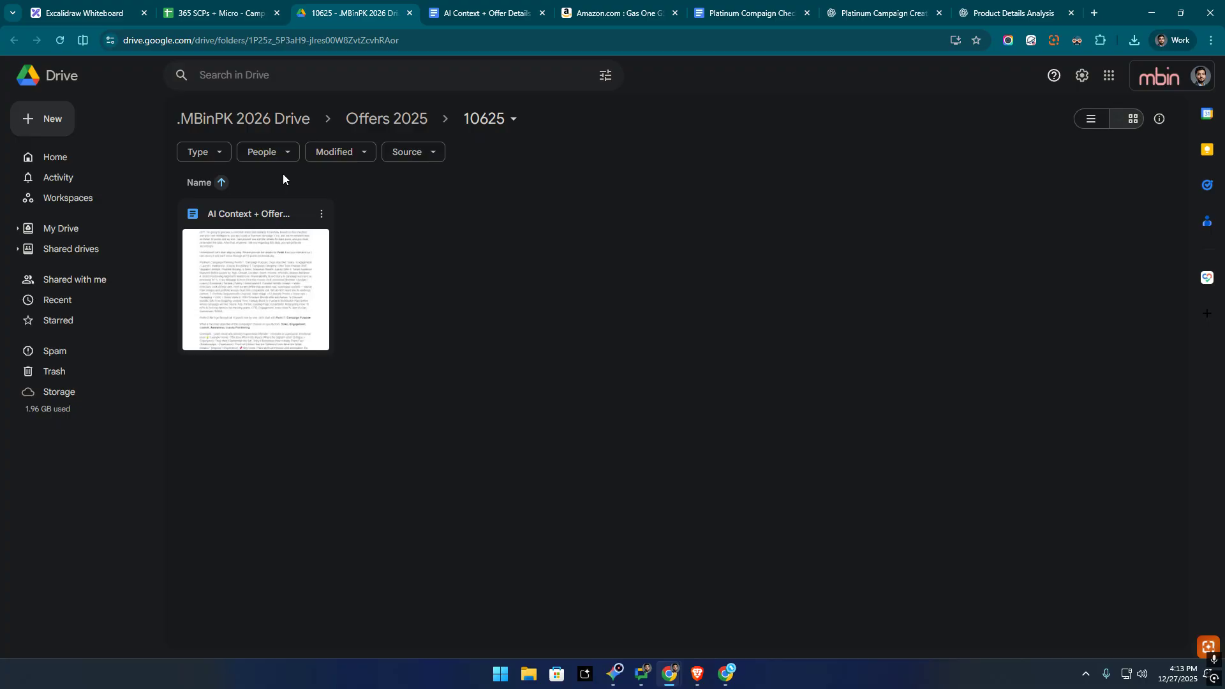
right_click(446, 271)
click(489, 312)
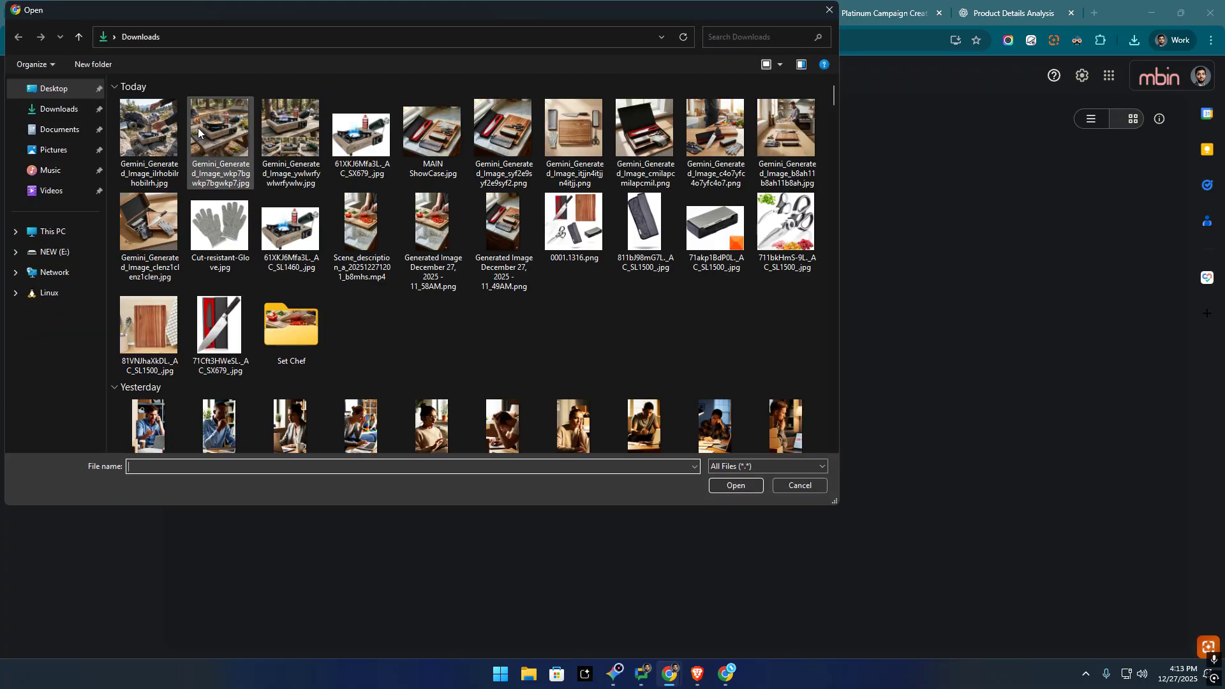
click(158, 135)
shift+click(272, 146)
click(713, 482)
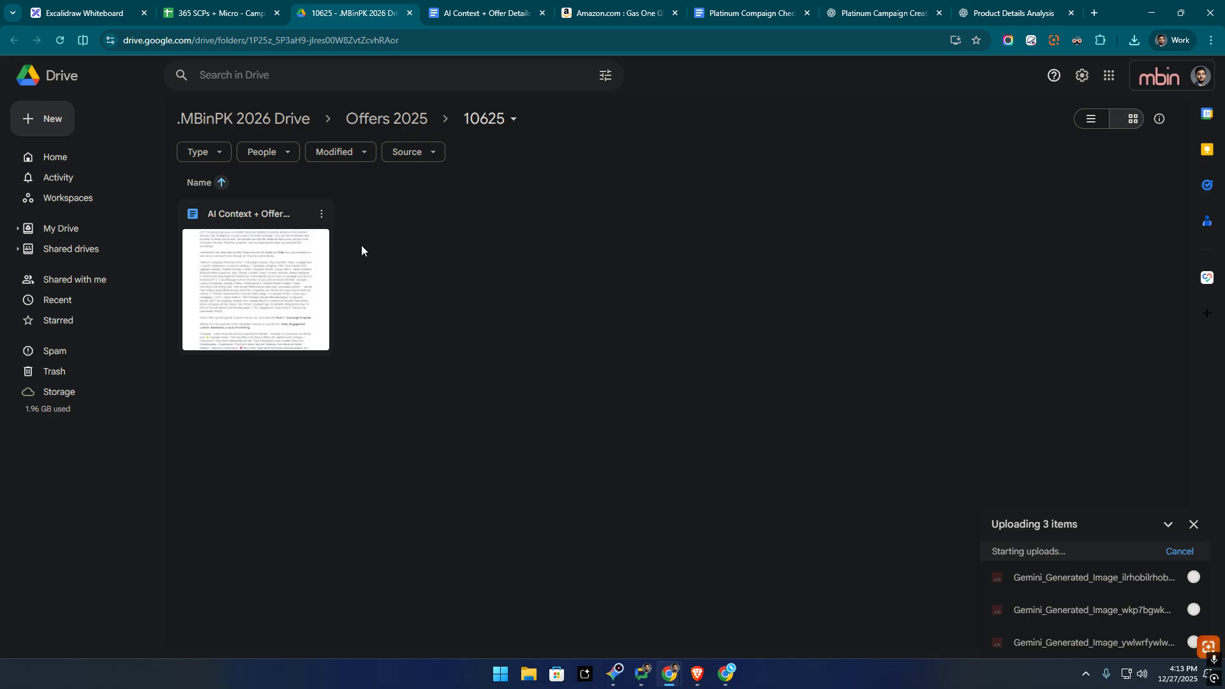
Create a folder named Slider Set inside the 10625 folder, open it and return to 10625.
right_click(439, 234)
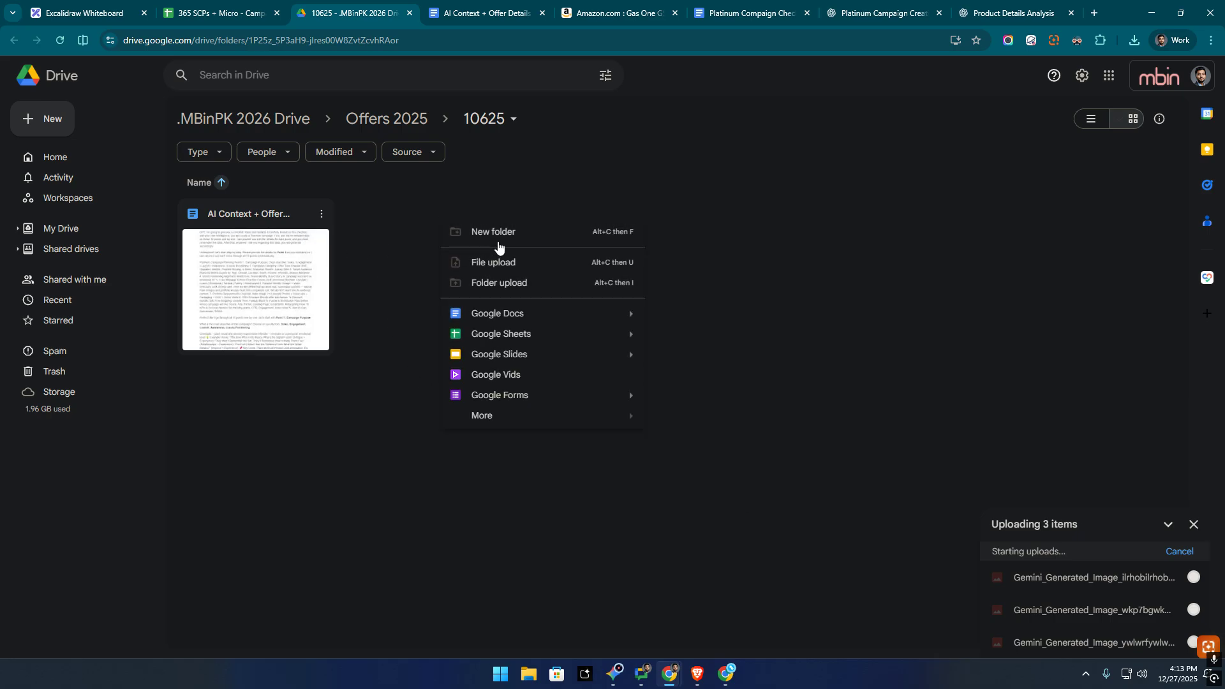
click(515, 236)
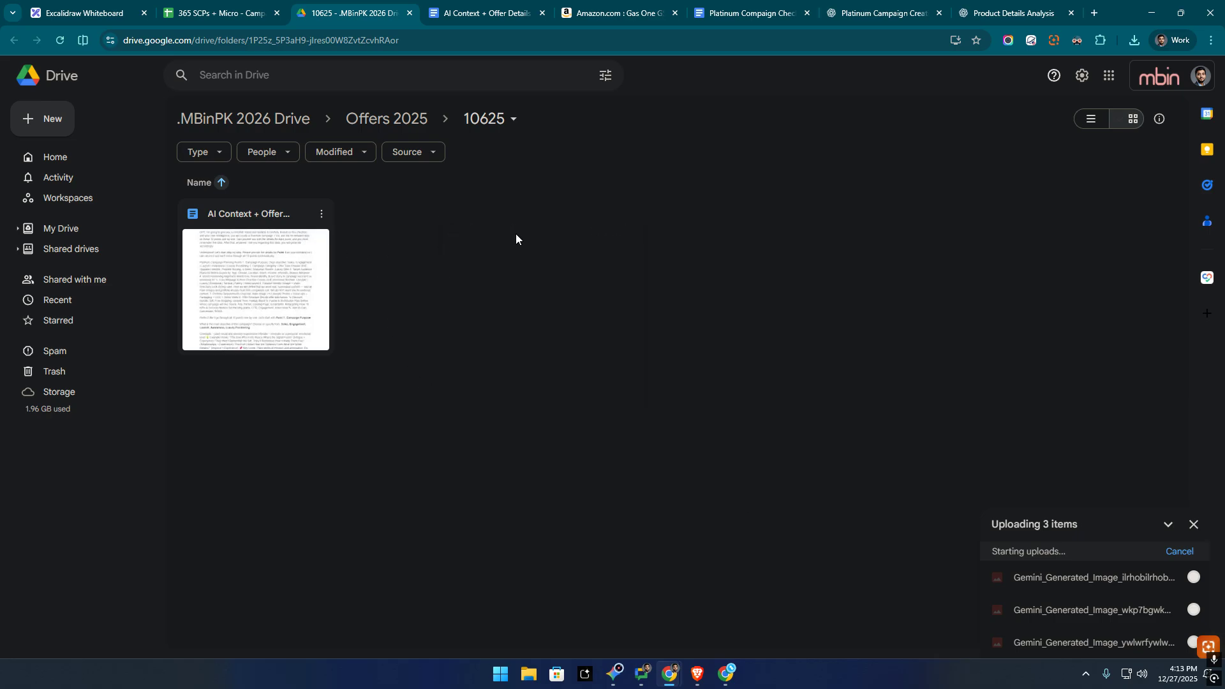
right_click(525, 237)
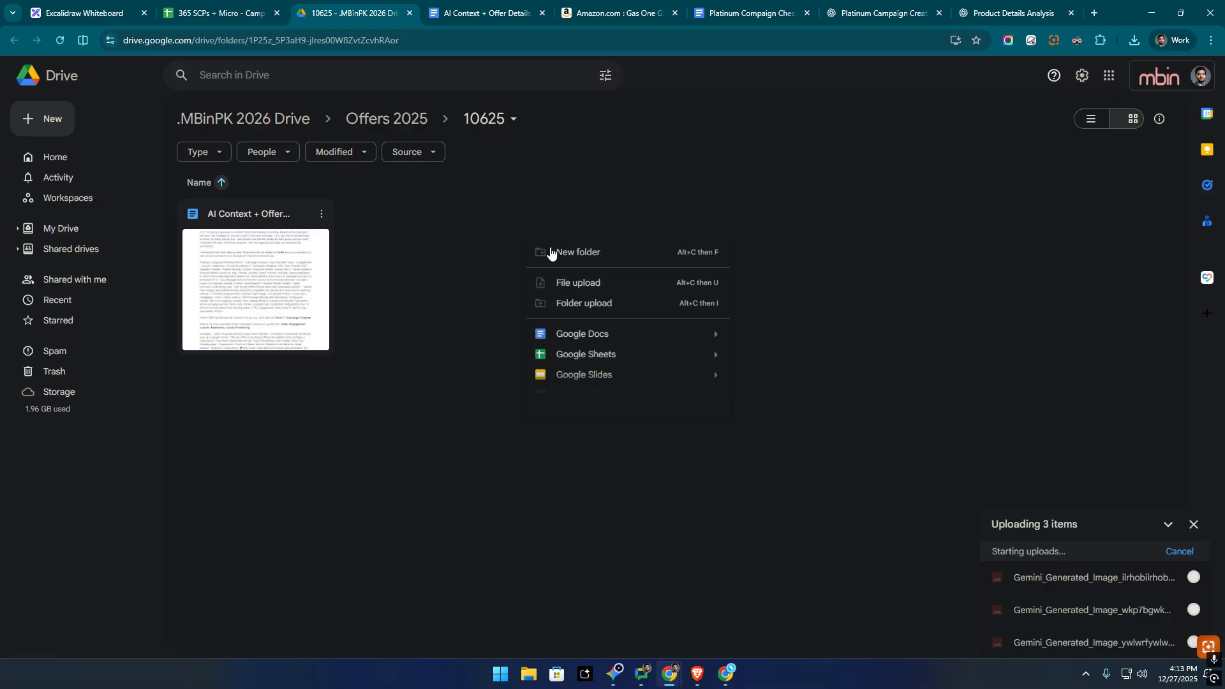
click(531, 261)
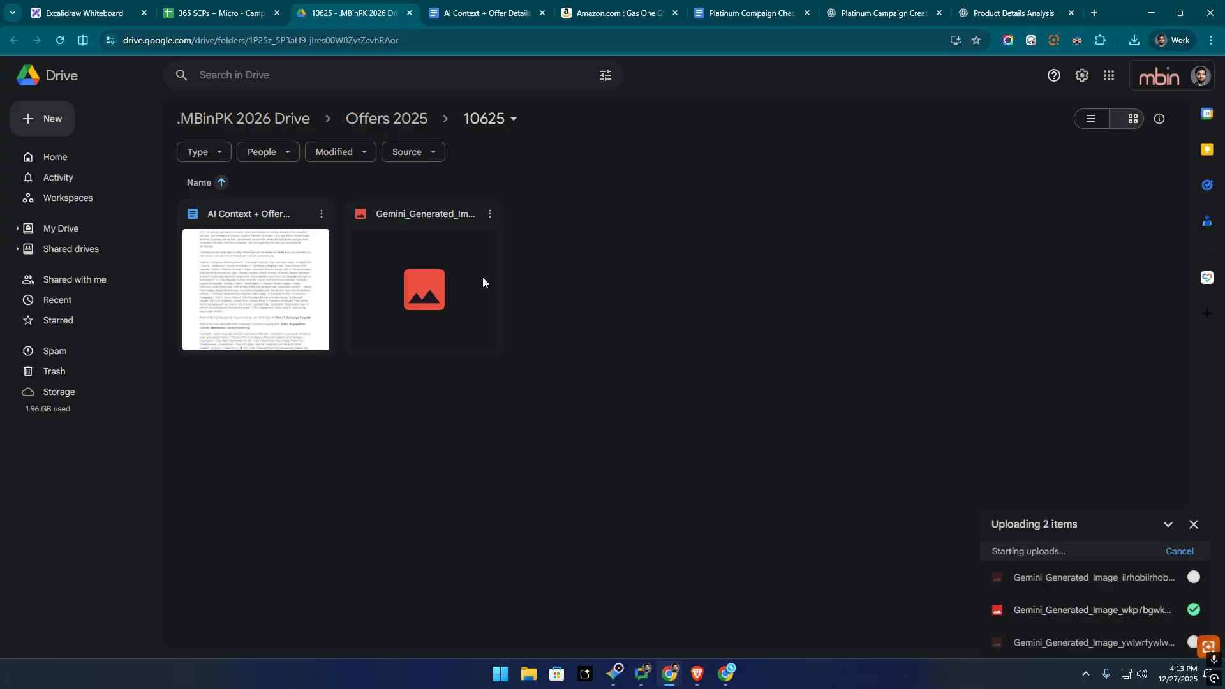
key(shift+f)
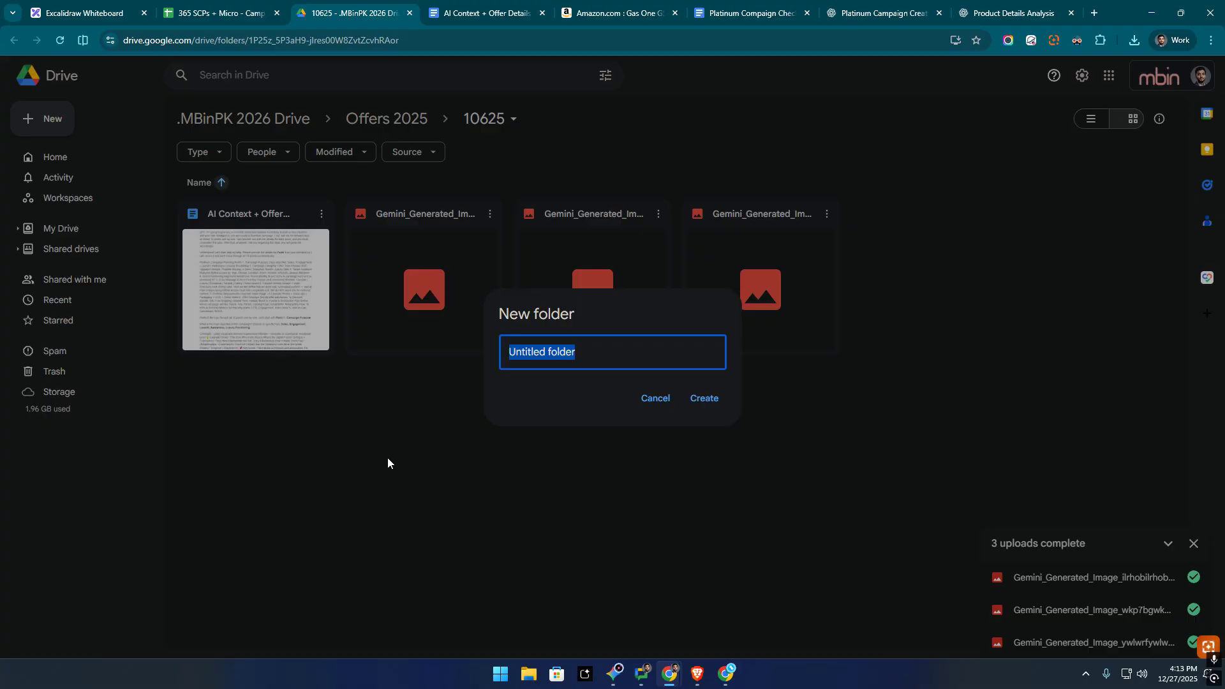
text(Slider Set)
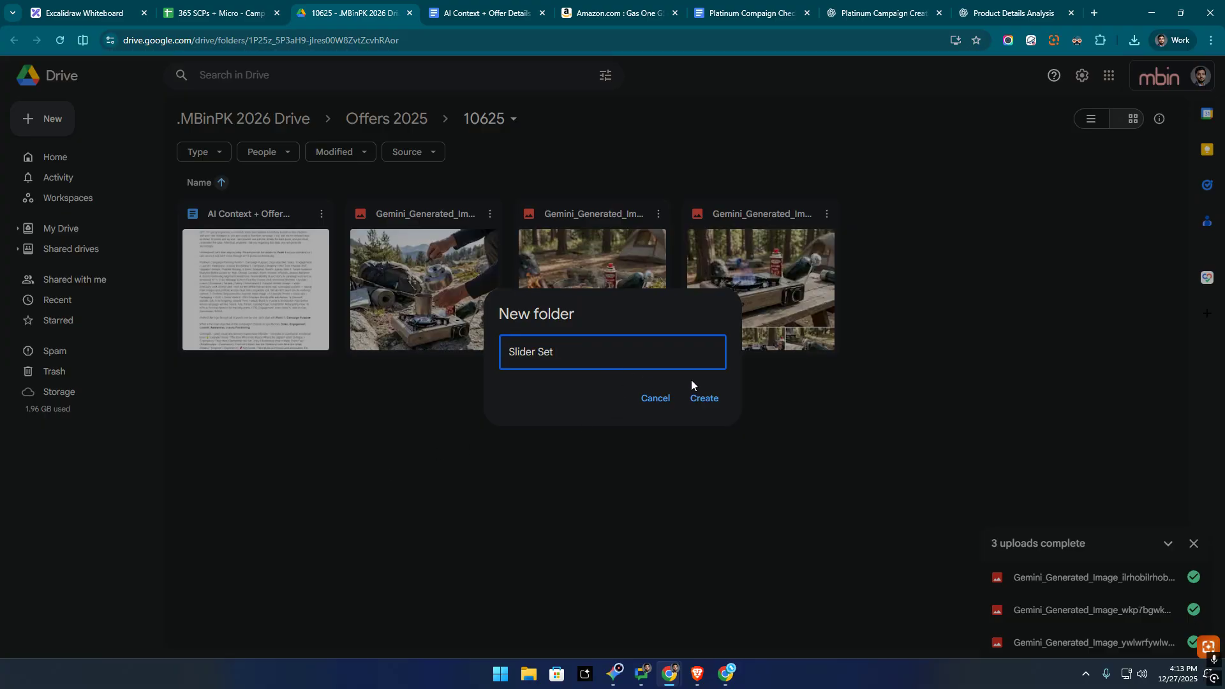
key(ctrl+z)
click(657, 398)
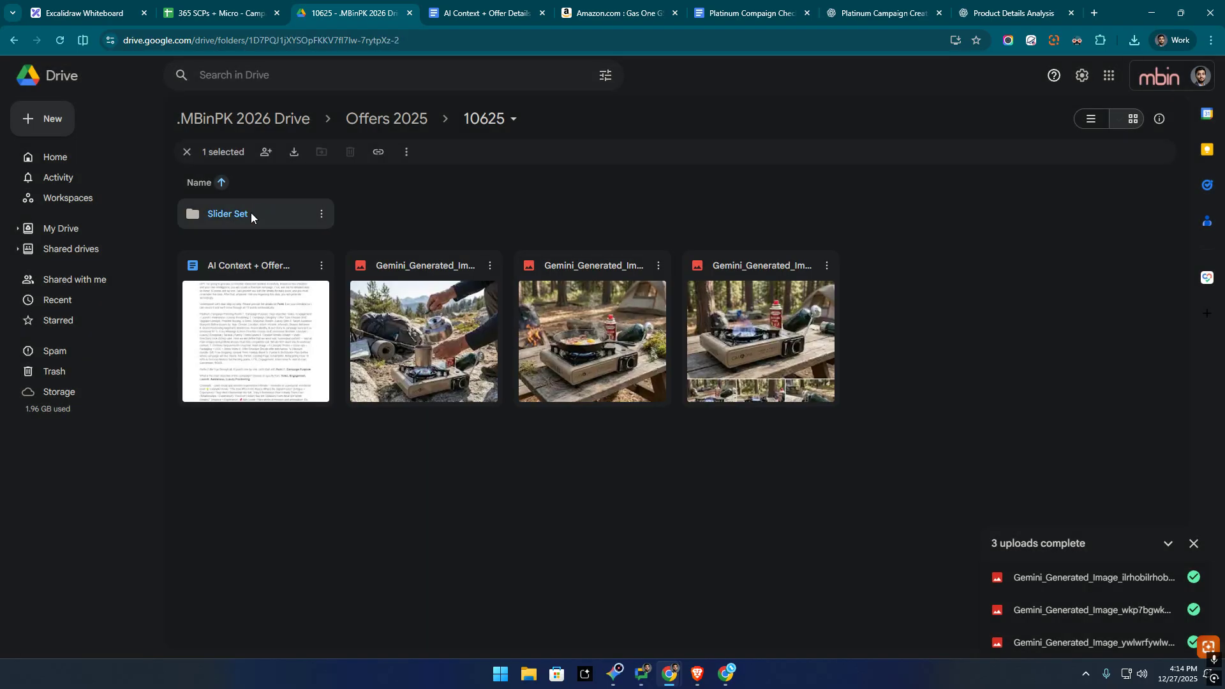
double_click(251, 213)
click(14, 40)
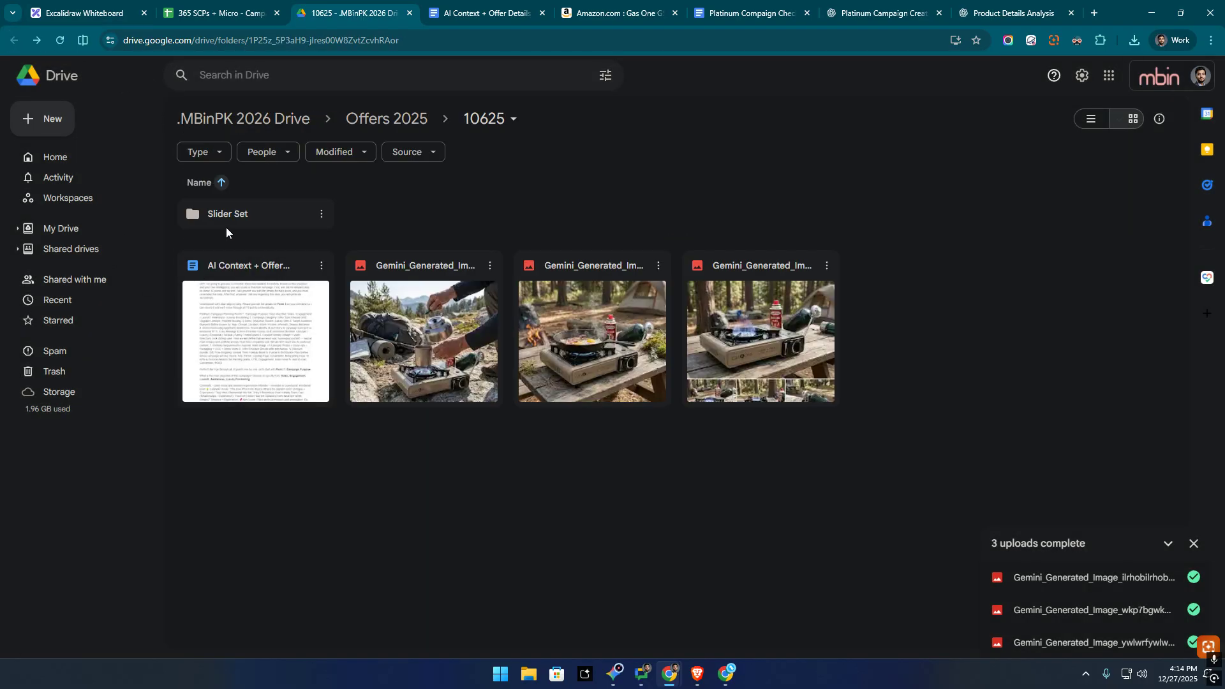
click(235, 220)
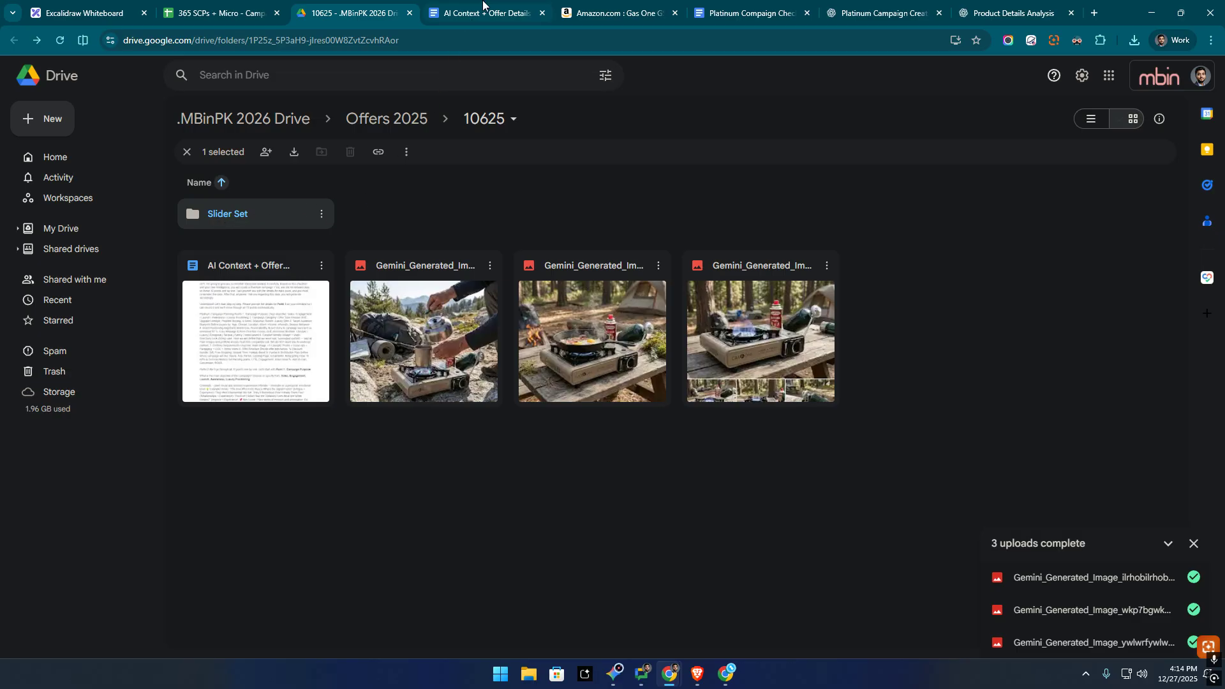
Review the Friday rows for offers 10624 to 10628 in the Offers 2025 sheet, from the offer number to the product page link.
click(450, 6)
key(ctrl+Tab)
key(ctrl+Tab)
click(345, 6)
click(252, 11)
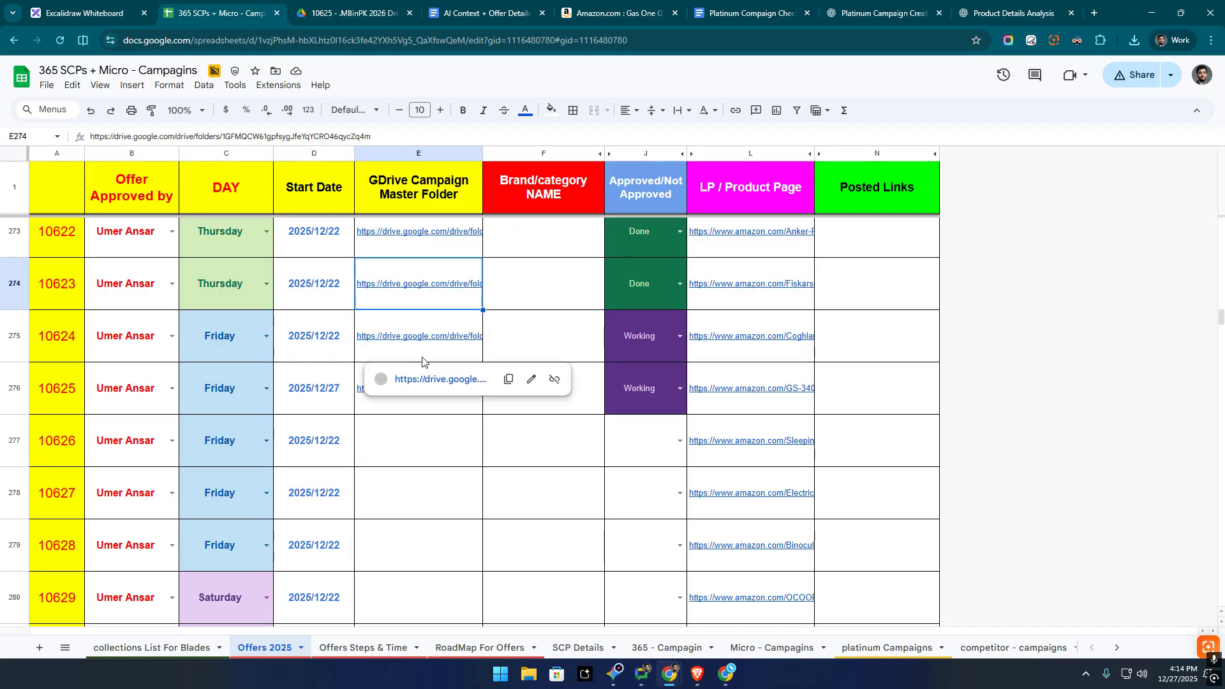
drag(58, 335, 733, 543)
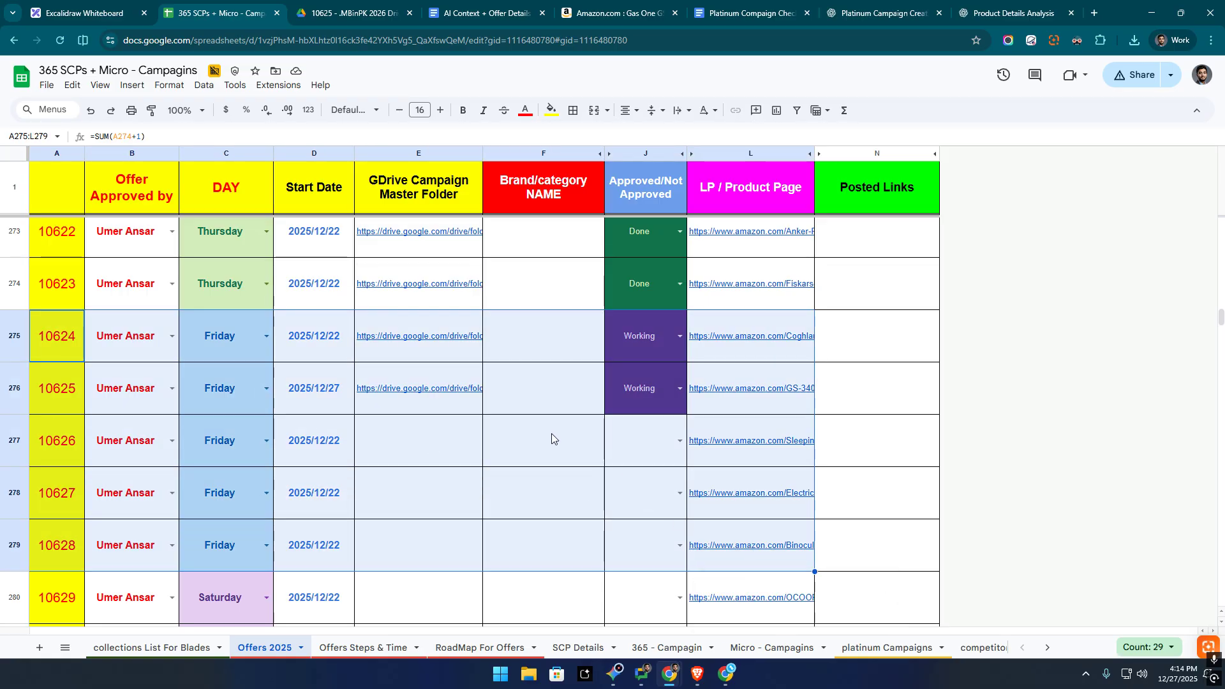
click(147, 349)
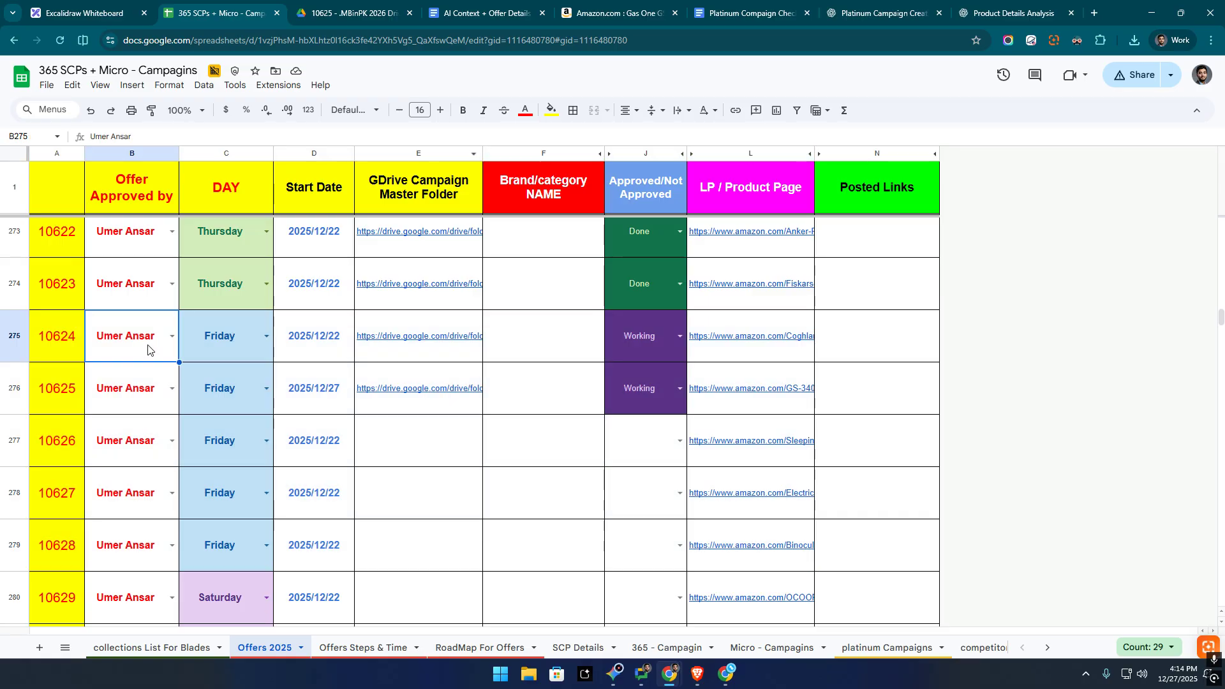
drag(227, 345, 790, 540)
click(211, 335)
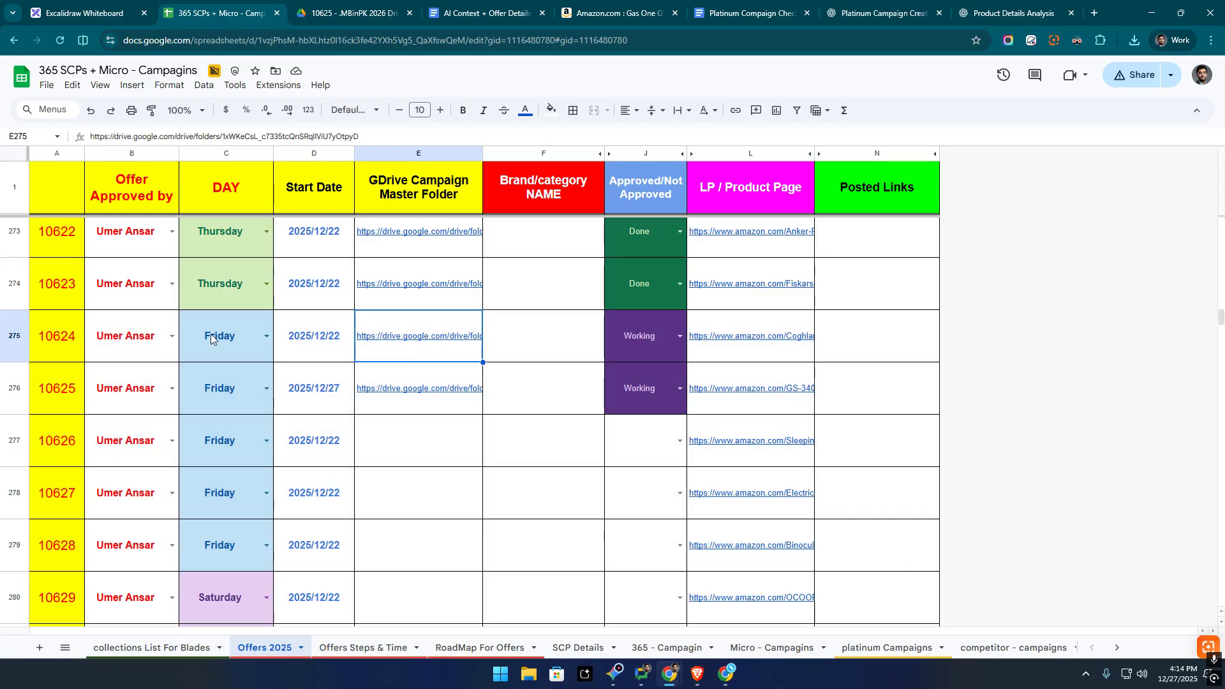
drag(131, 332, 814, 552)
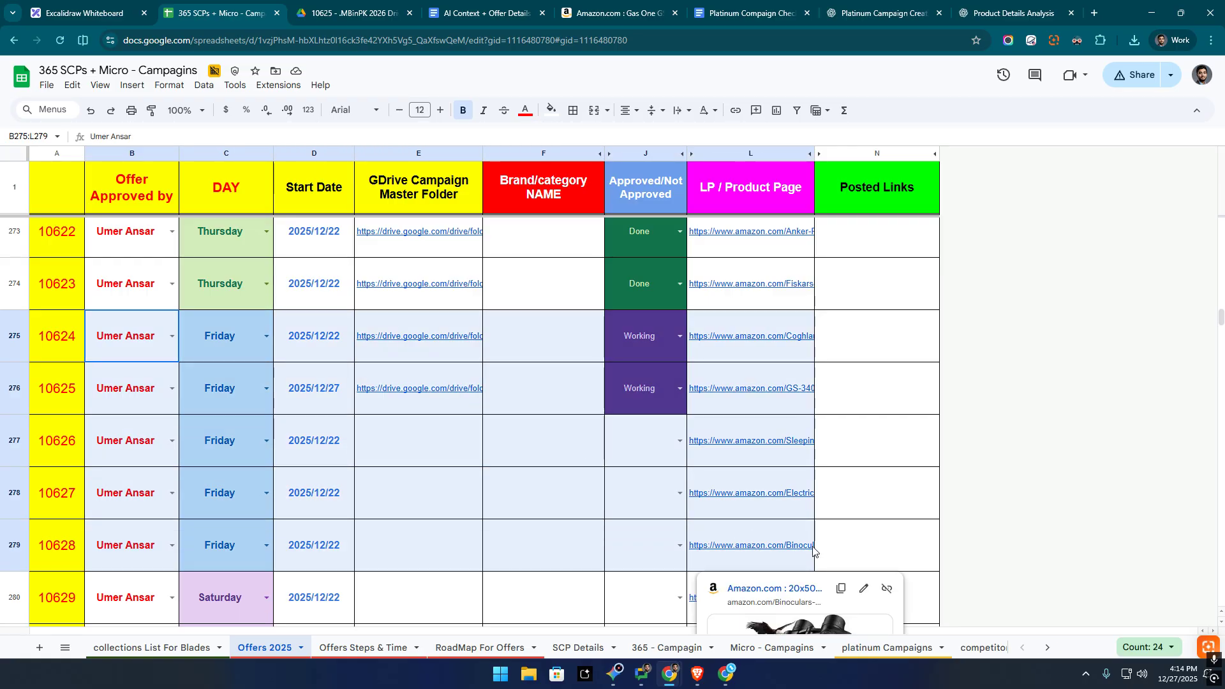
drag(247, 343, 735, 559)
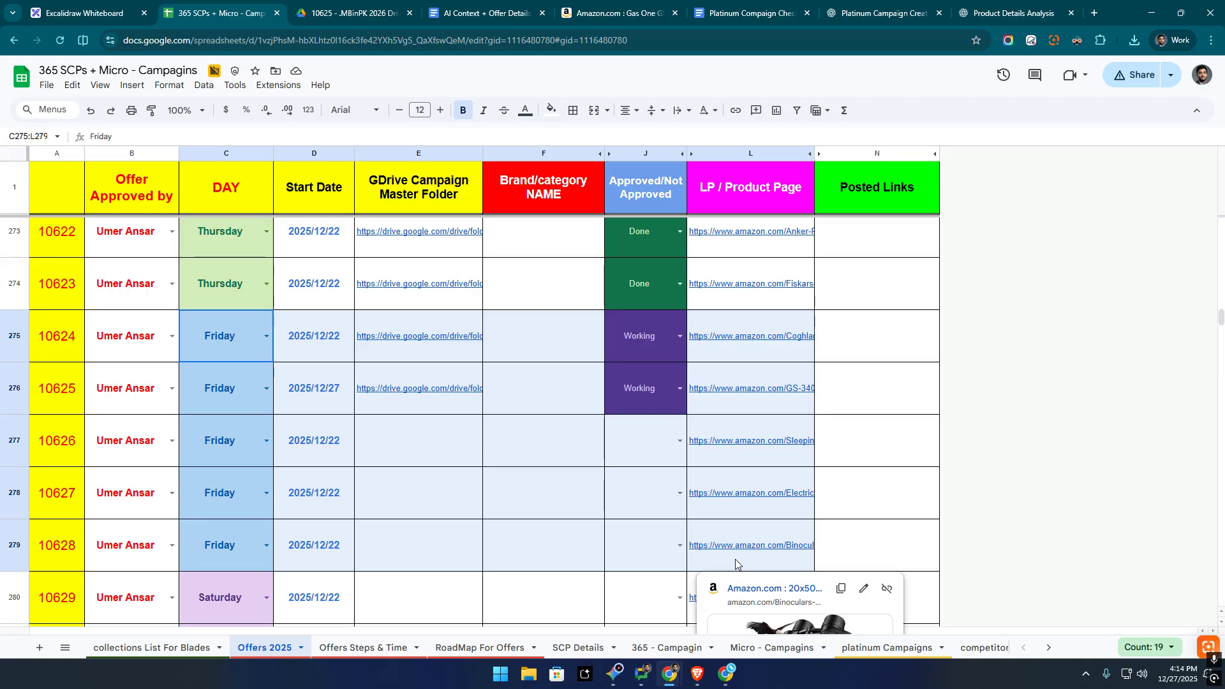
key(ctrl+c)
click(746, 13)
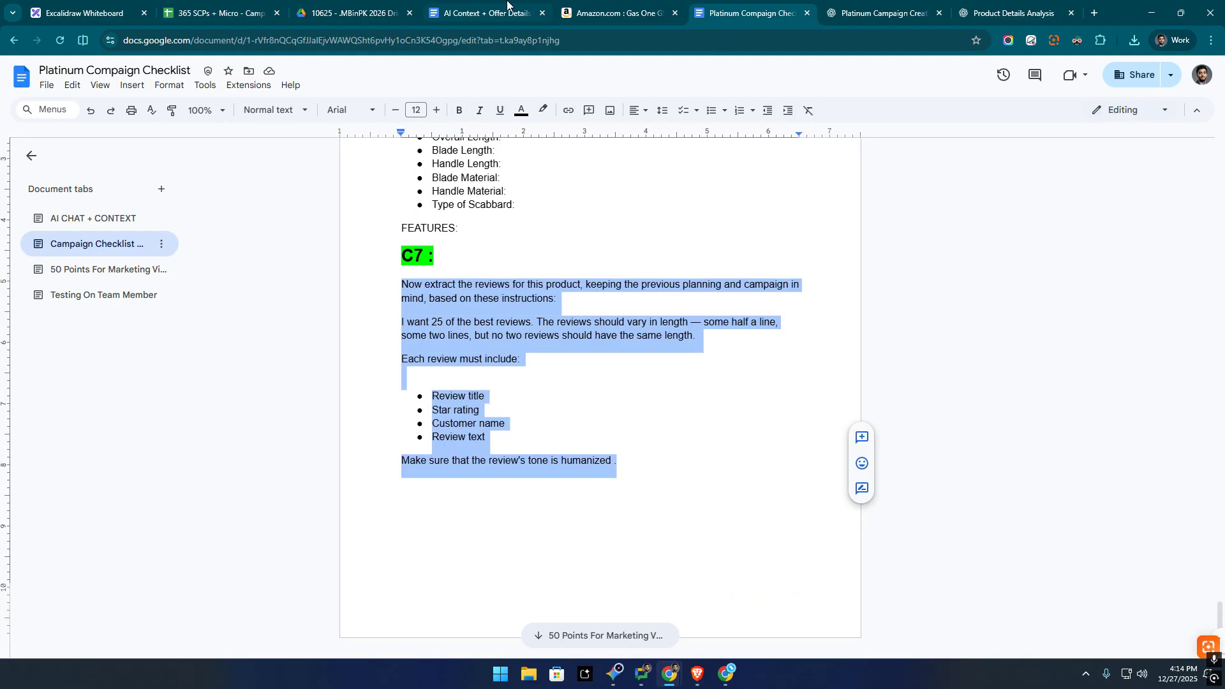